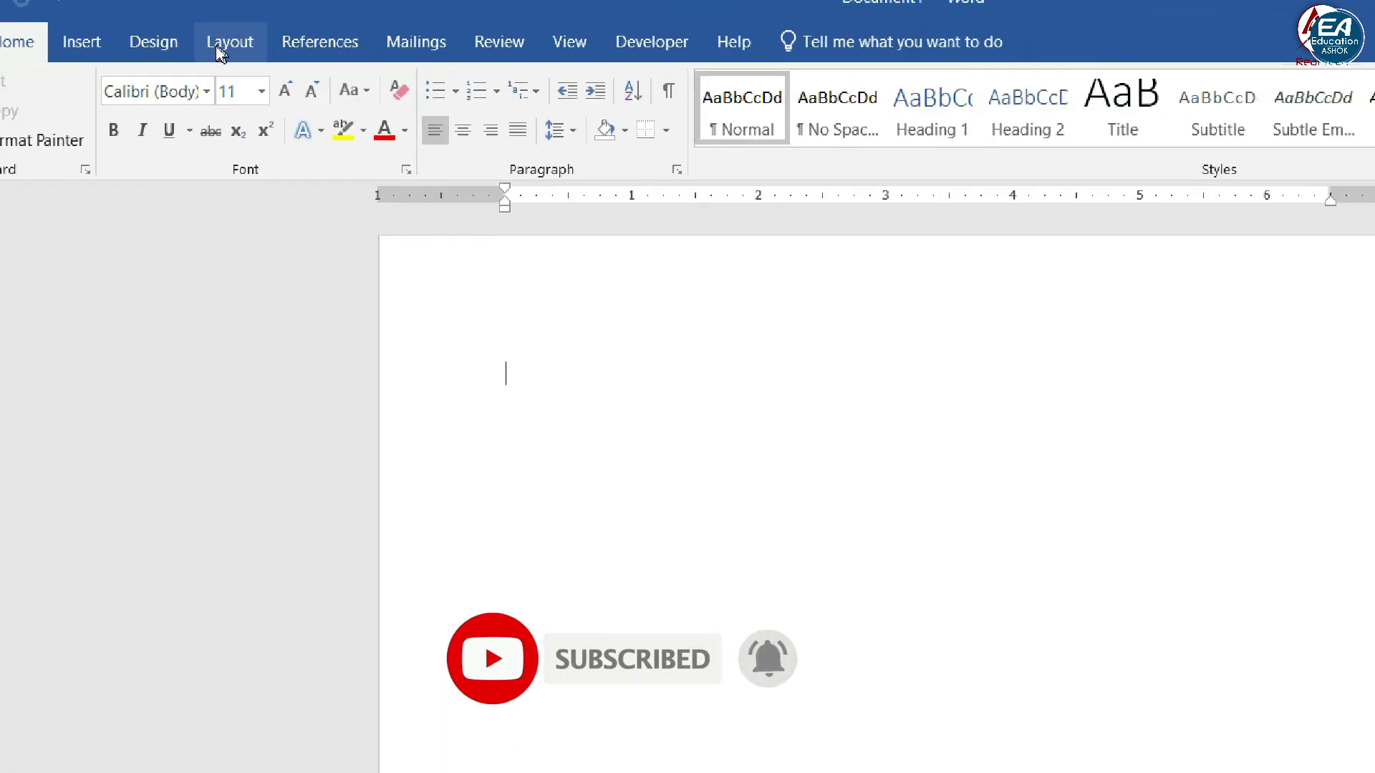
Step: Set the paper size to A5 (5.83" x 8.27") and bring up the margin presets
left_click(219, 44)
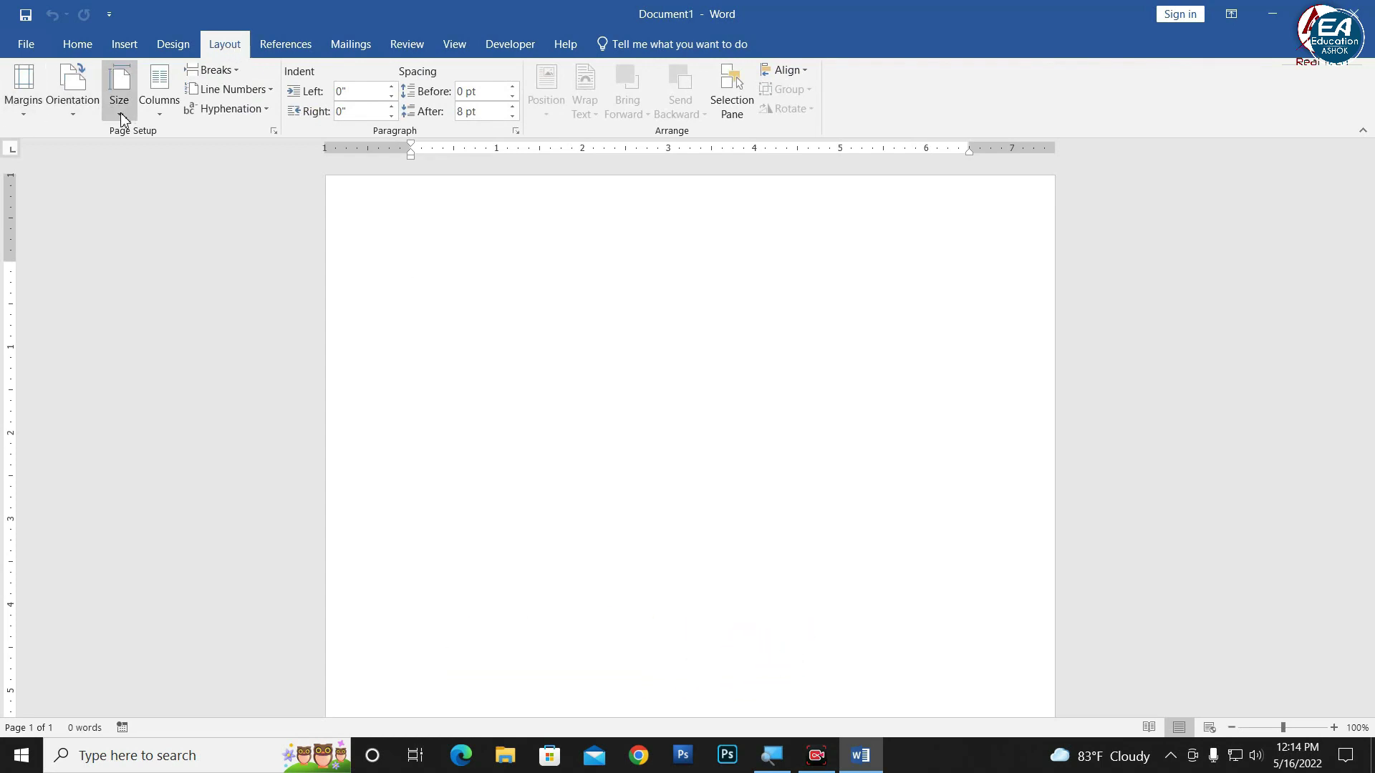
left_click(122, 109)
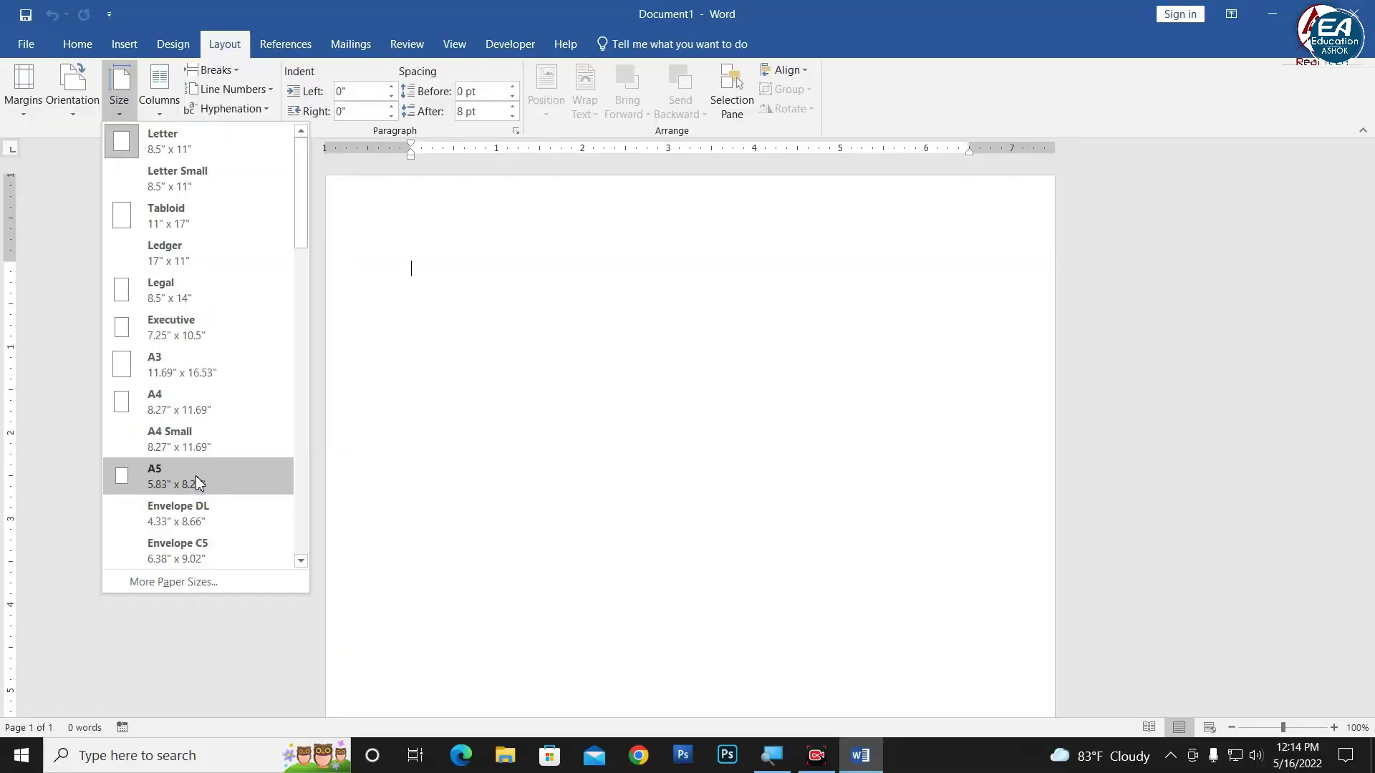
left_click(202, 478)
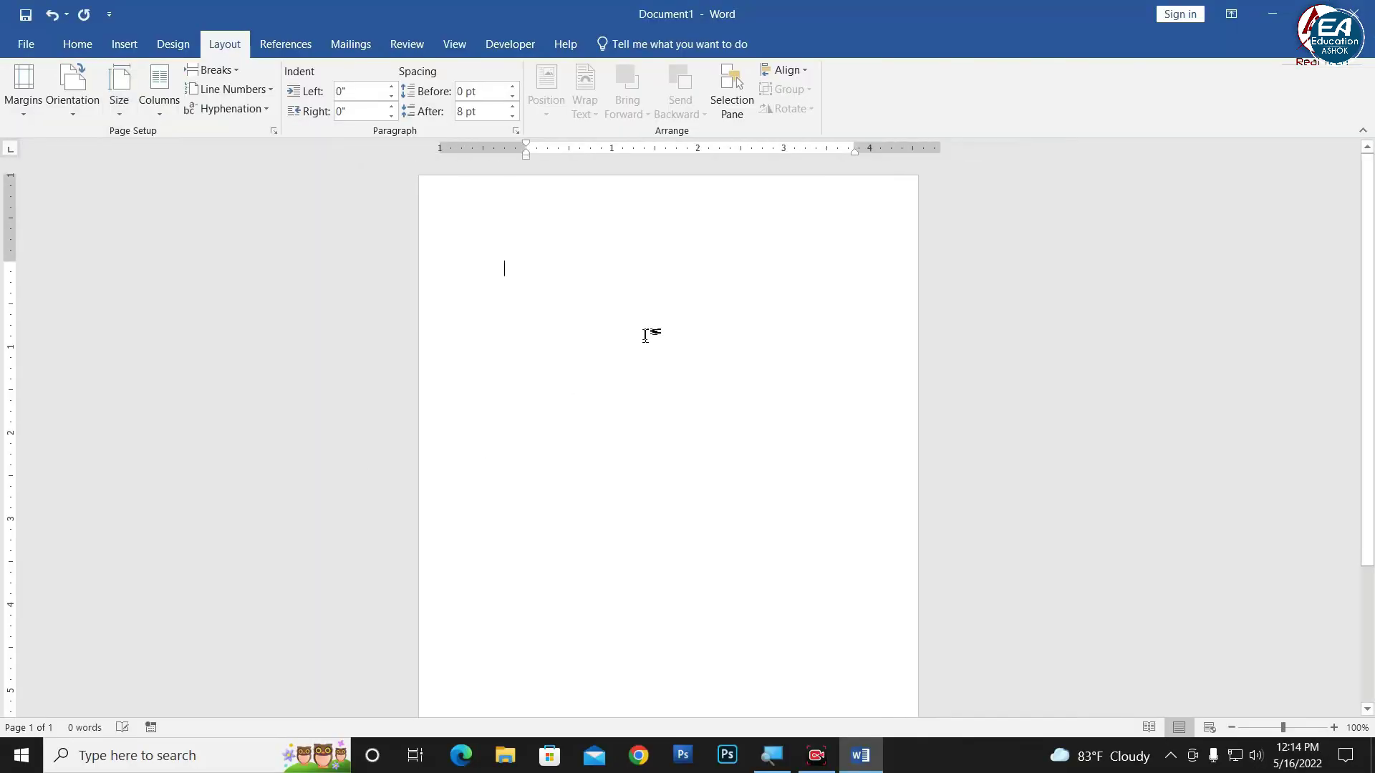
left_click(28, 113)
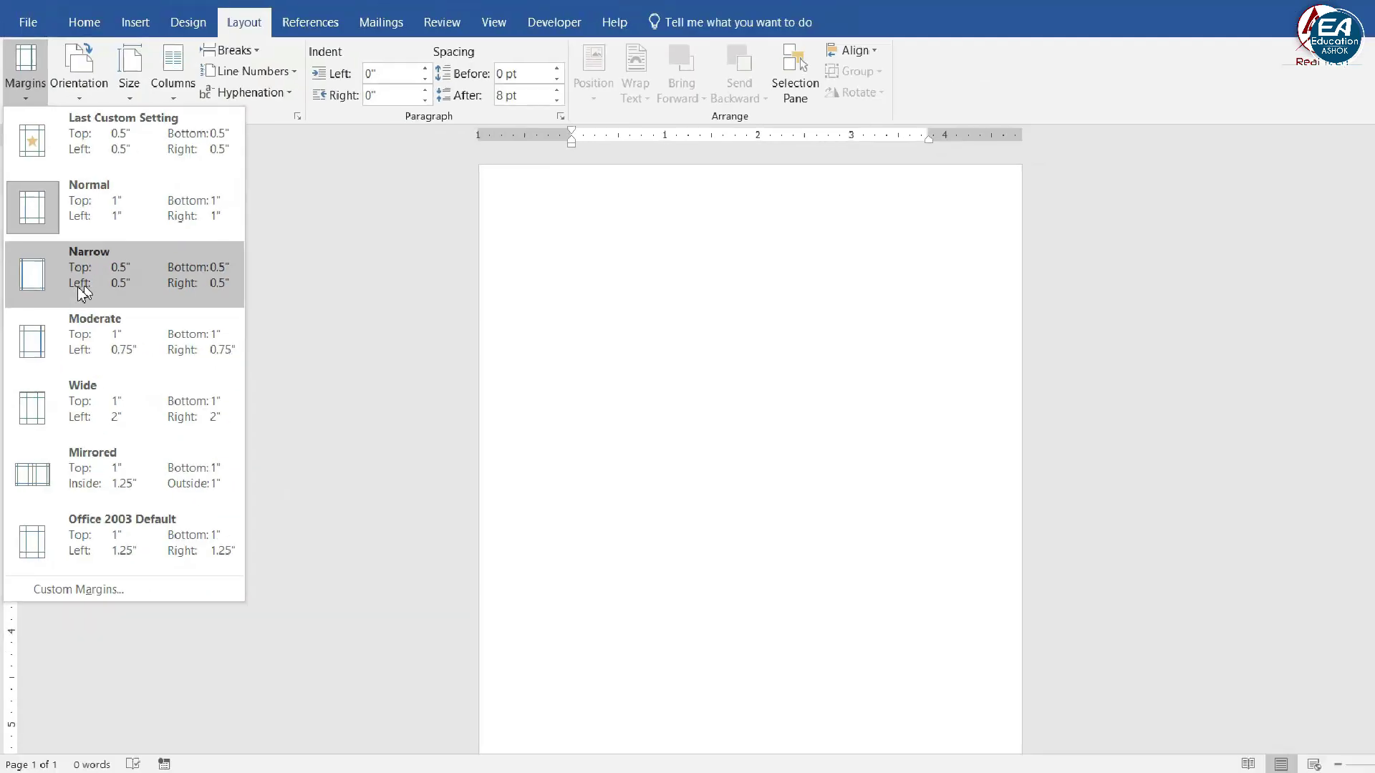
Step: Apply Narrow 0.5-inch margins to the A5 page
left_click(79, 287)
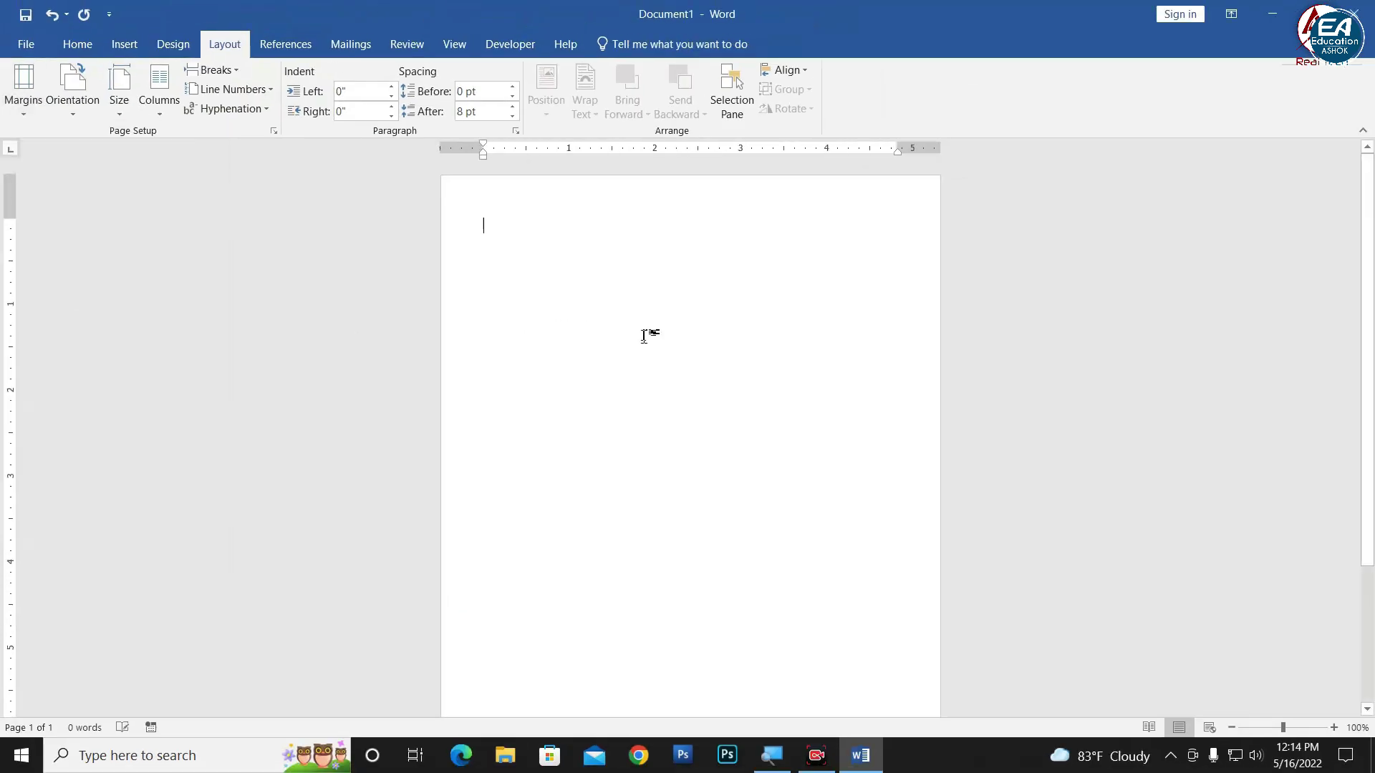
scroll(675, 334, "down", 6)
scroll(752, 389, "up", 3)
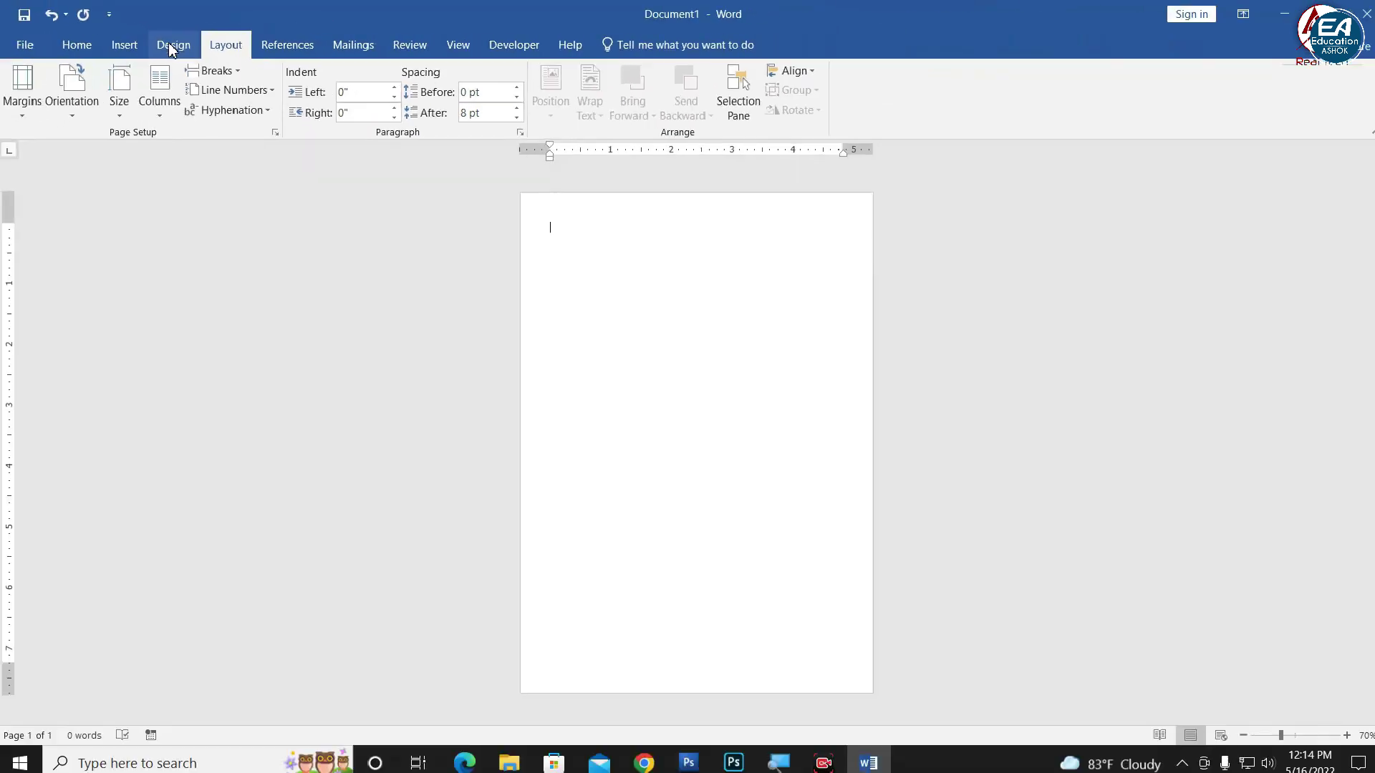
Step: Colour the page background dark red, then refine it to custom RGB 180, 0, 0
left_click(169, 44)
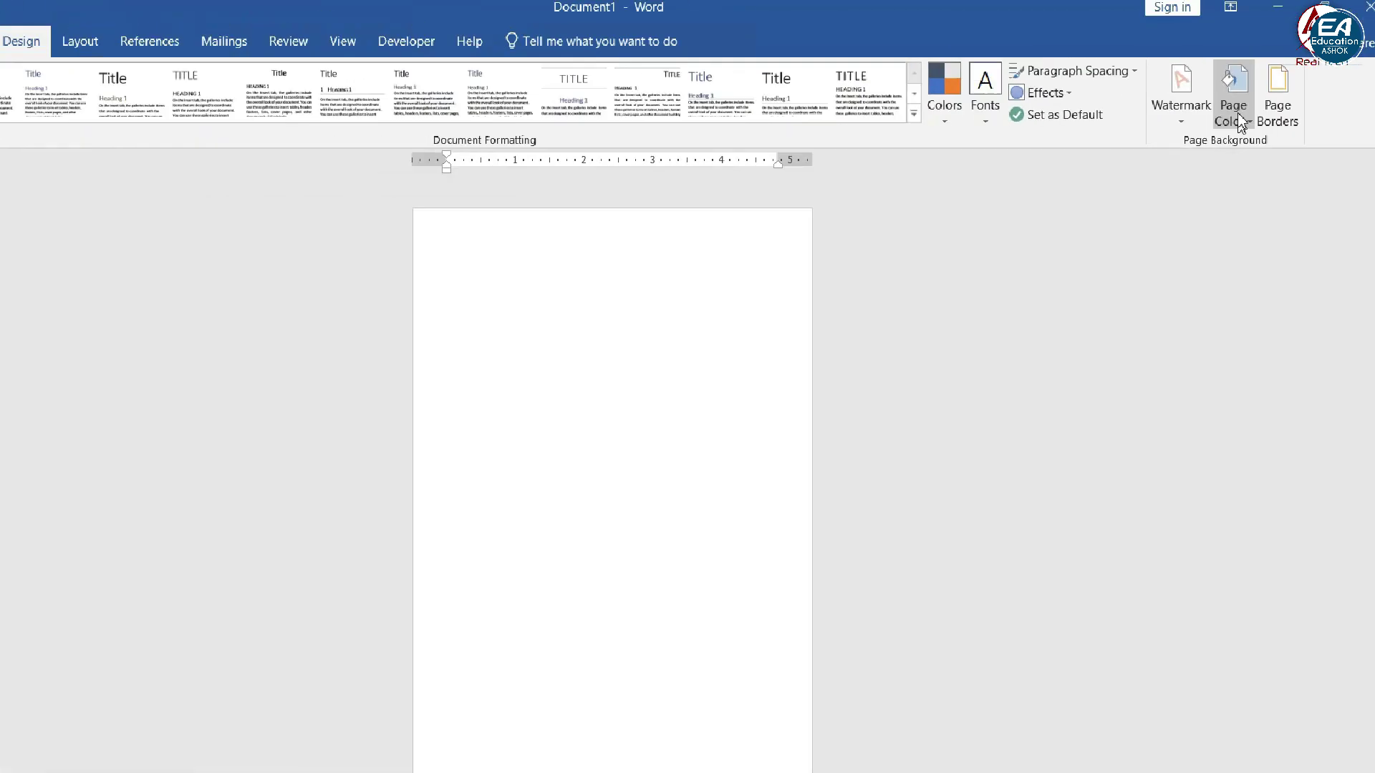
left_click(1233, 109)
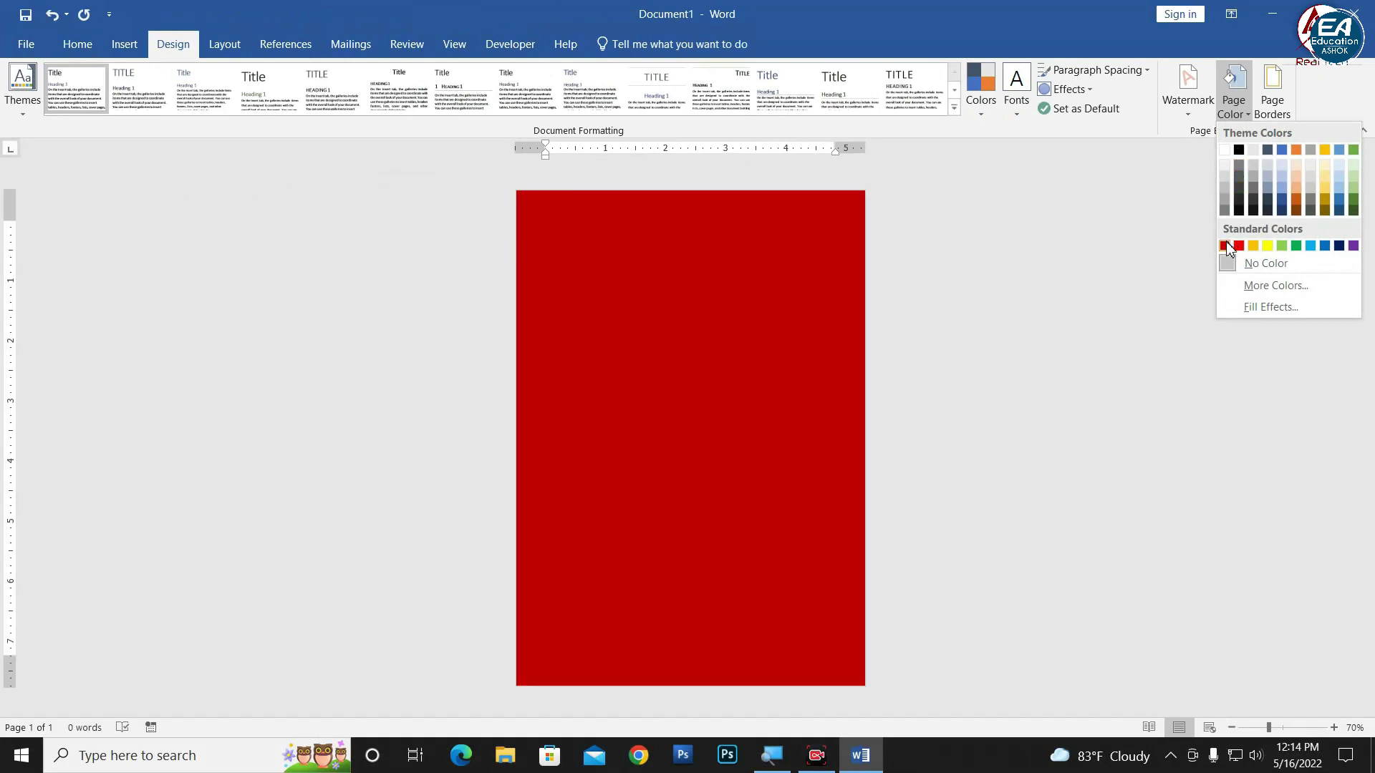
left_click(1226, 247)
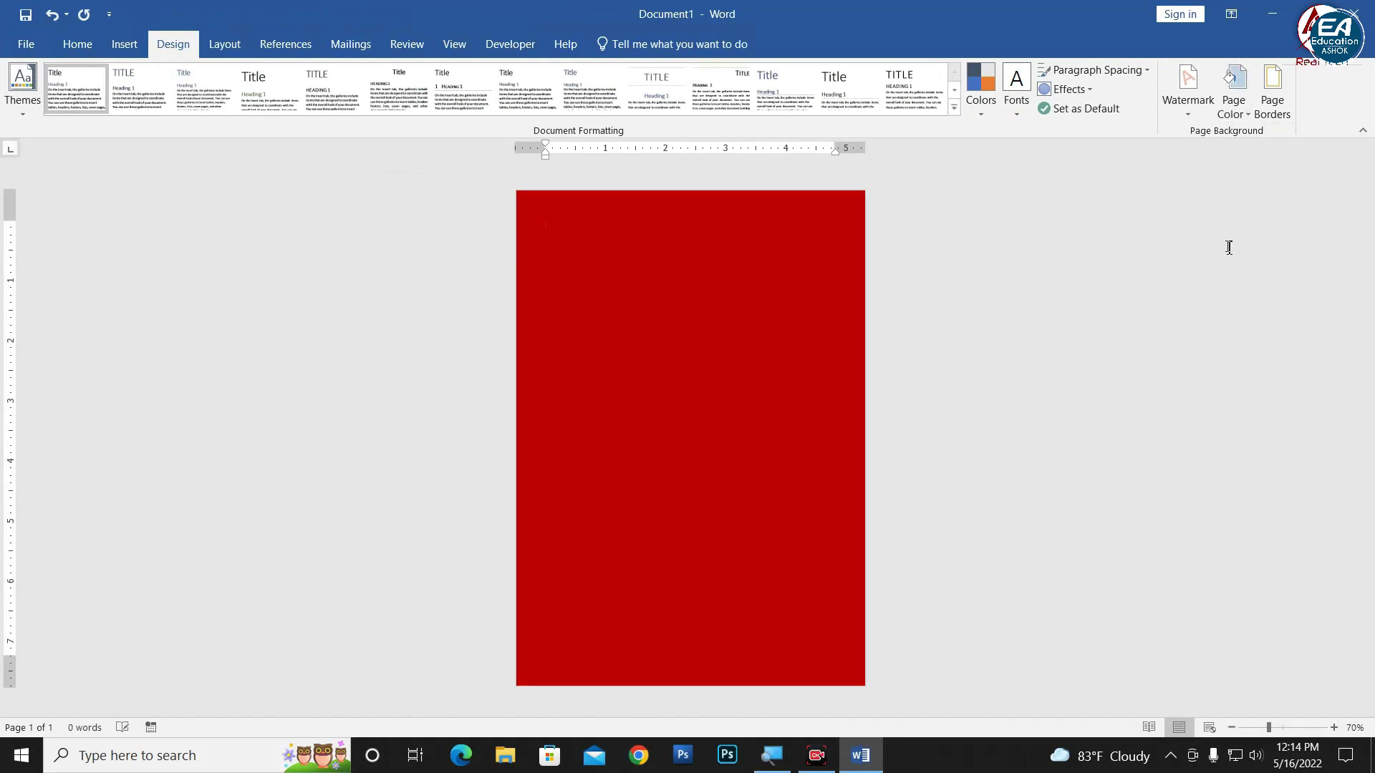
left_click(1231, 104)
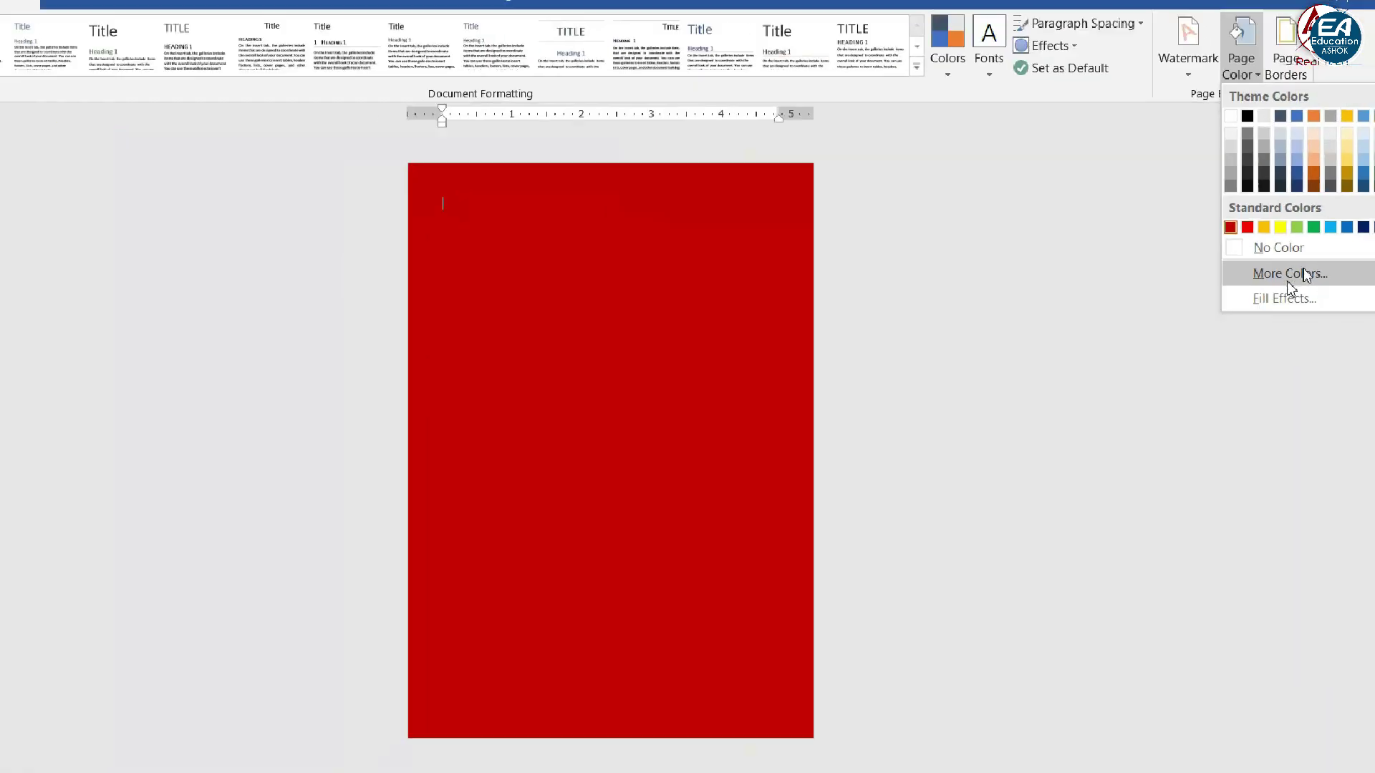
left_click(1287, 281)
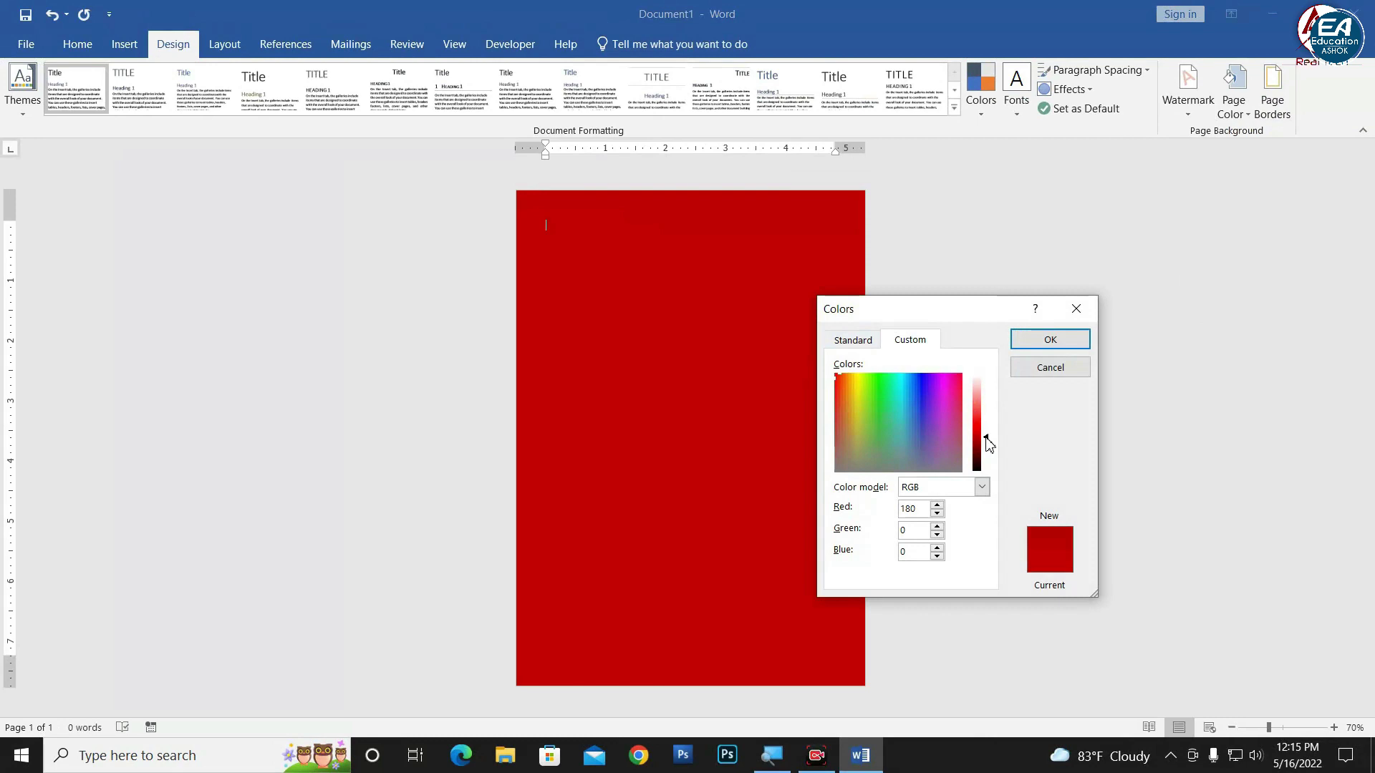
left_click(1050, 341)
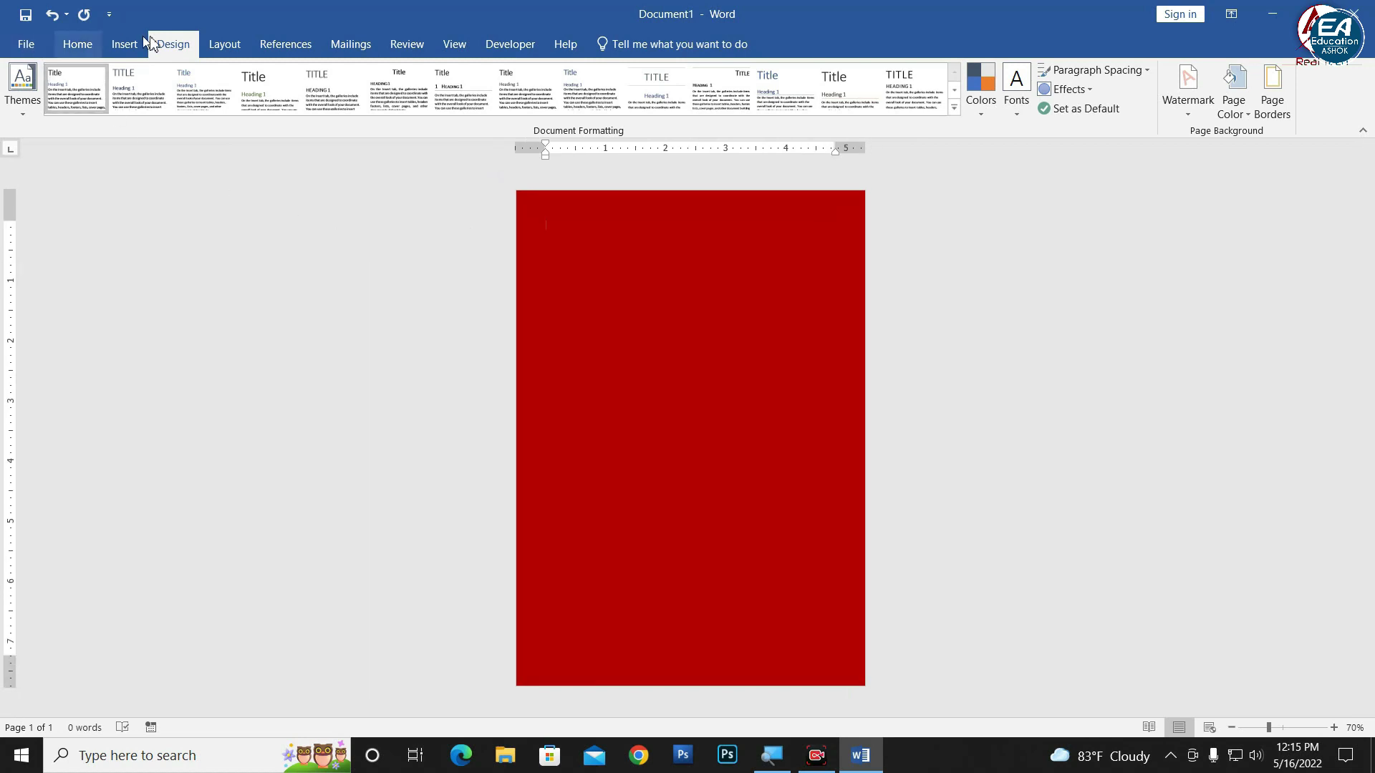
Step: Draw a 2.76" half-frame shape in the page centre and thin its arms to narrow strips
left_click(122, 51)
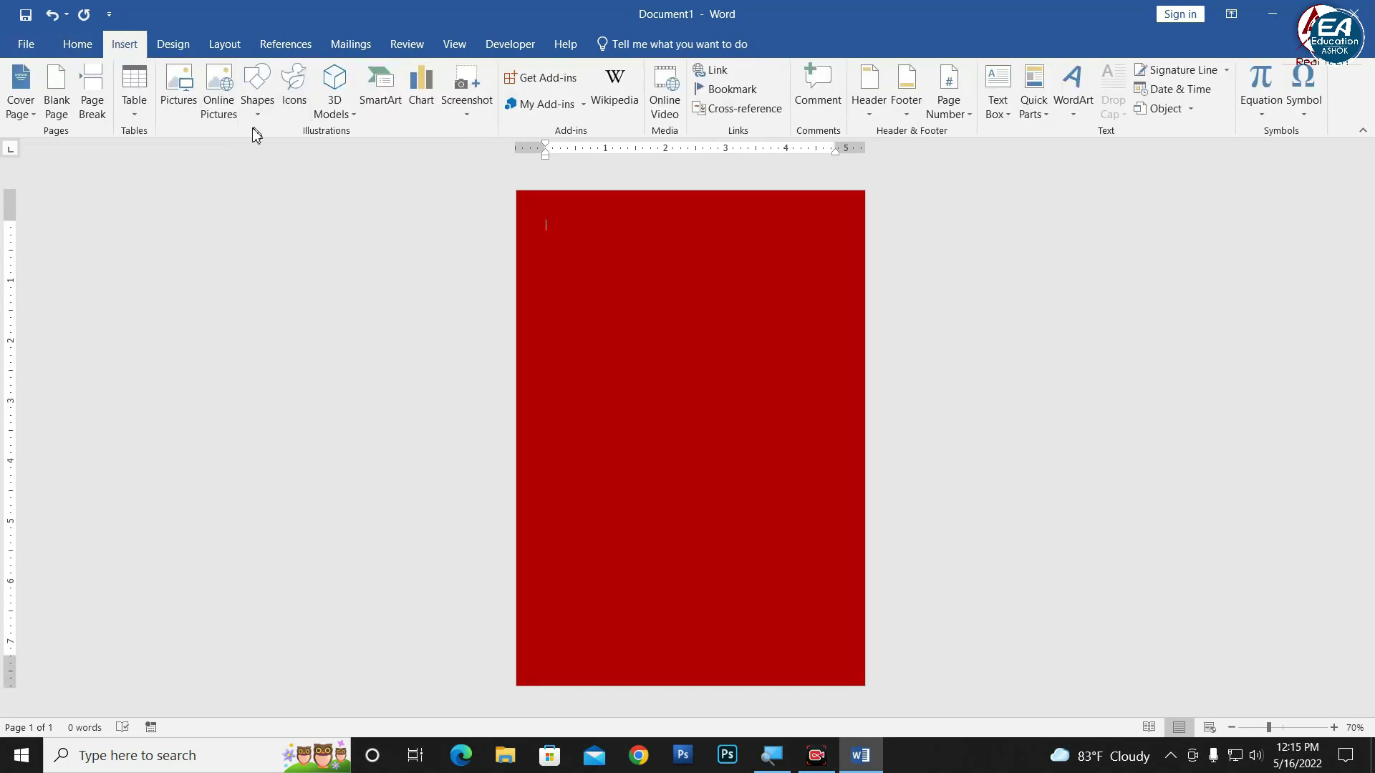
left_click(261, 106)
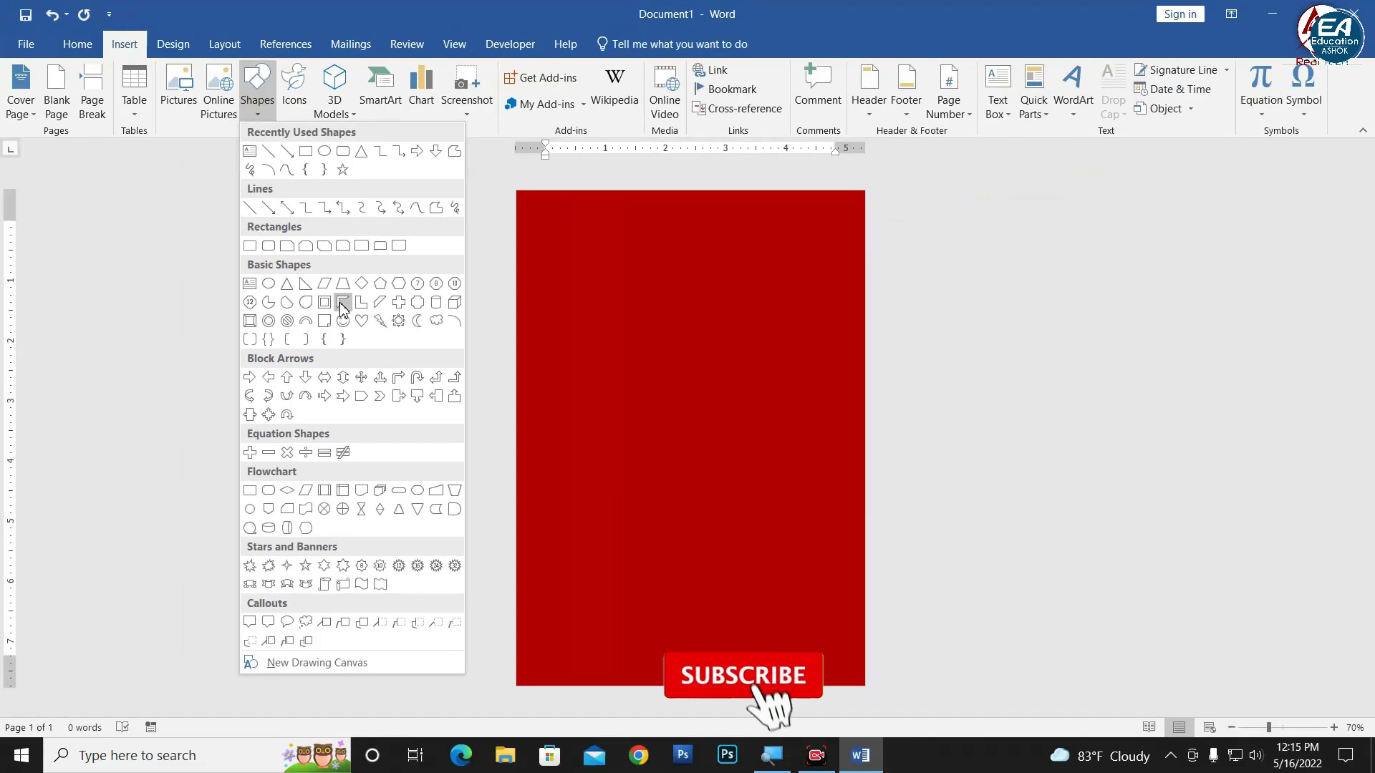
left_click(341, 305)
left_click_drag(637, 299, 804, 466)
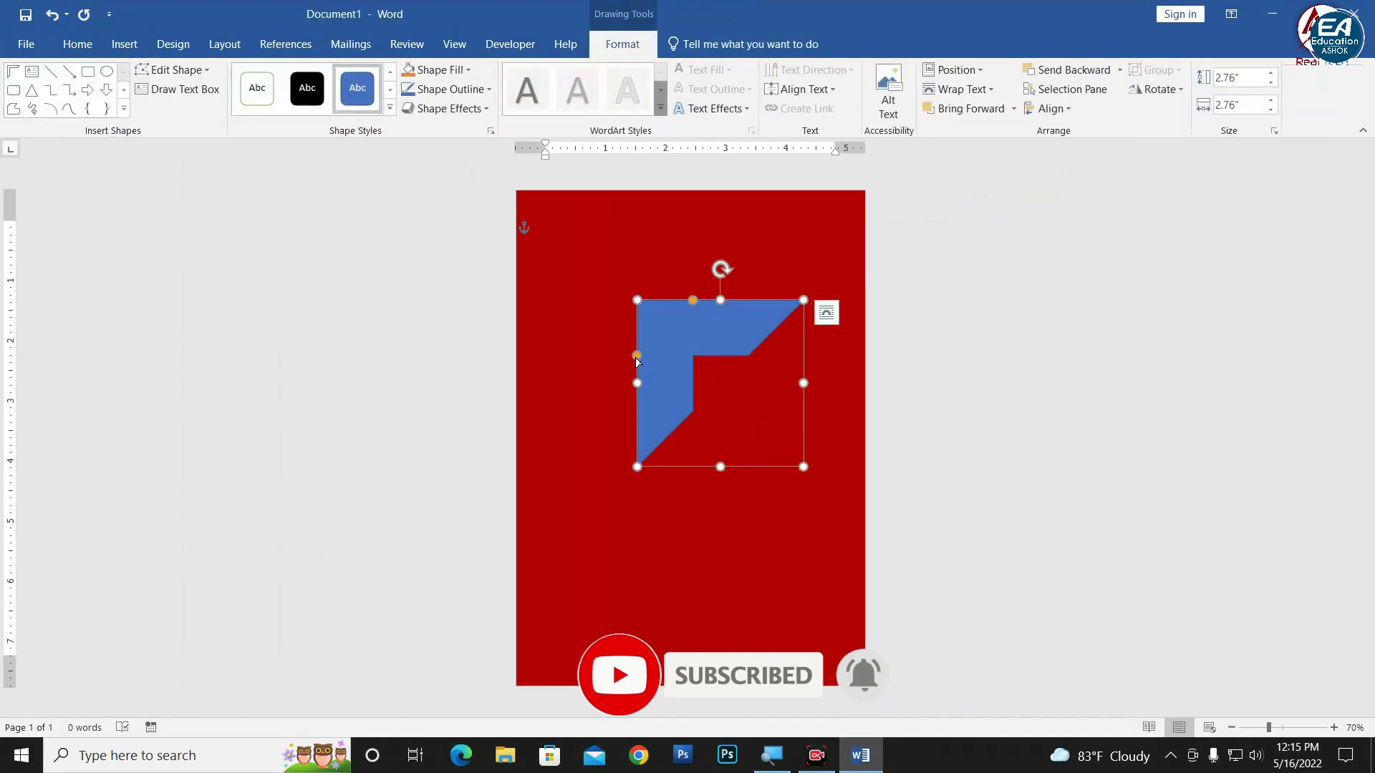
mouse_move(637, 357)
left_mouse_down()
mouse_move(616, 312)
mouse_move(647, 307)
mouse_move(606, 307)
left_mouse_up()
scroll(630, 336, "up", 4)
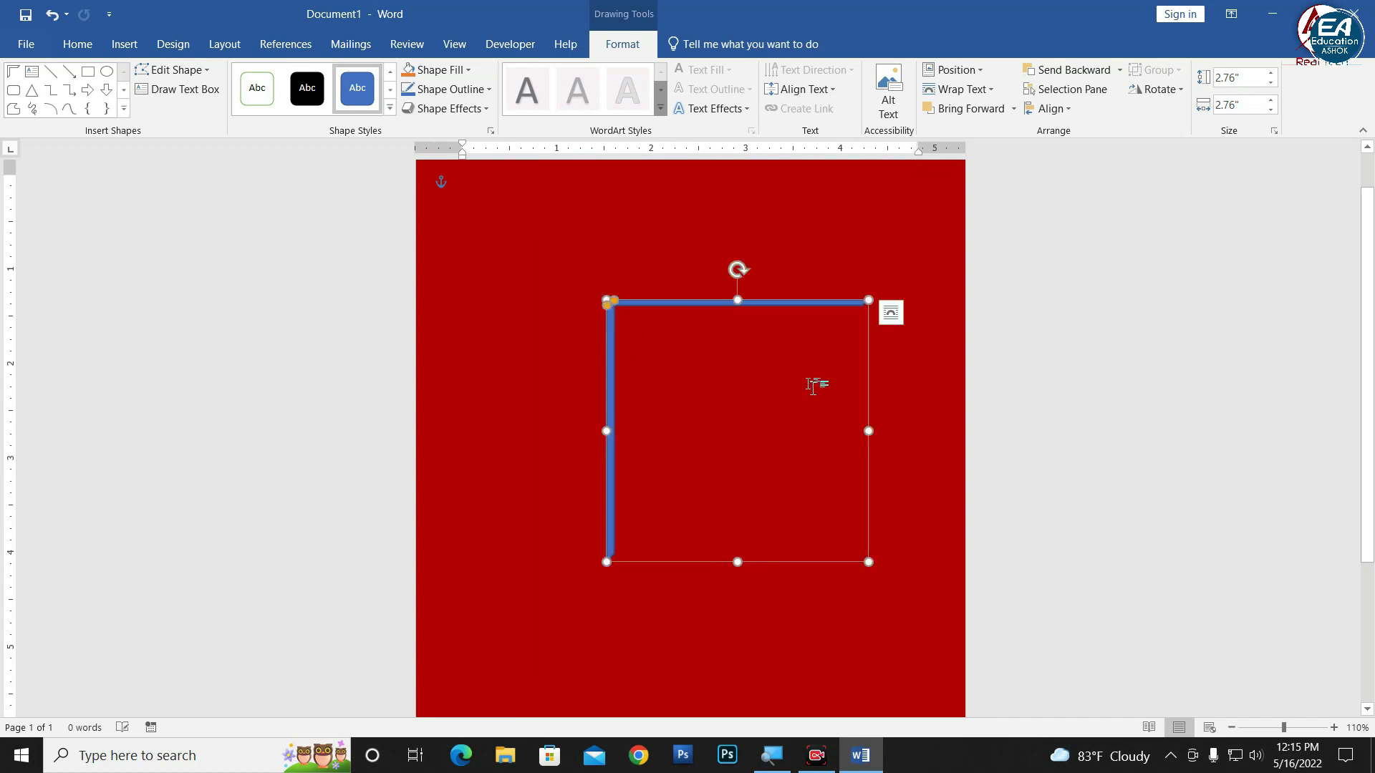
Step: Fine-tune the thickness of the half frame's arms
left_click(1048, 423)
scroll(725, 386, "down", 3)
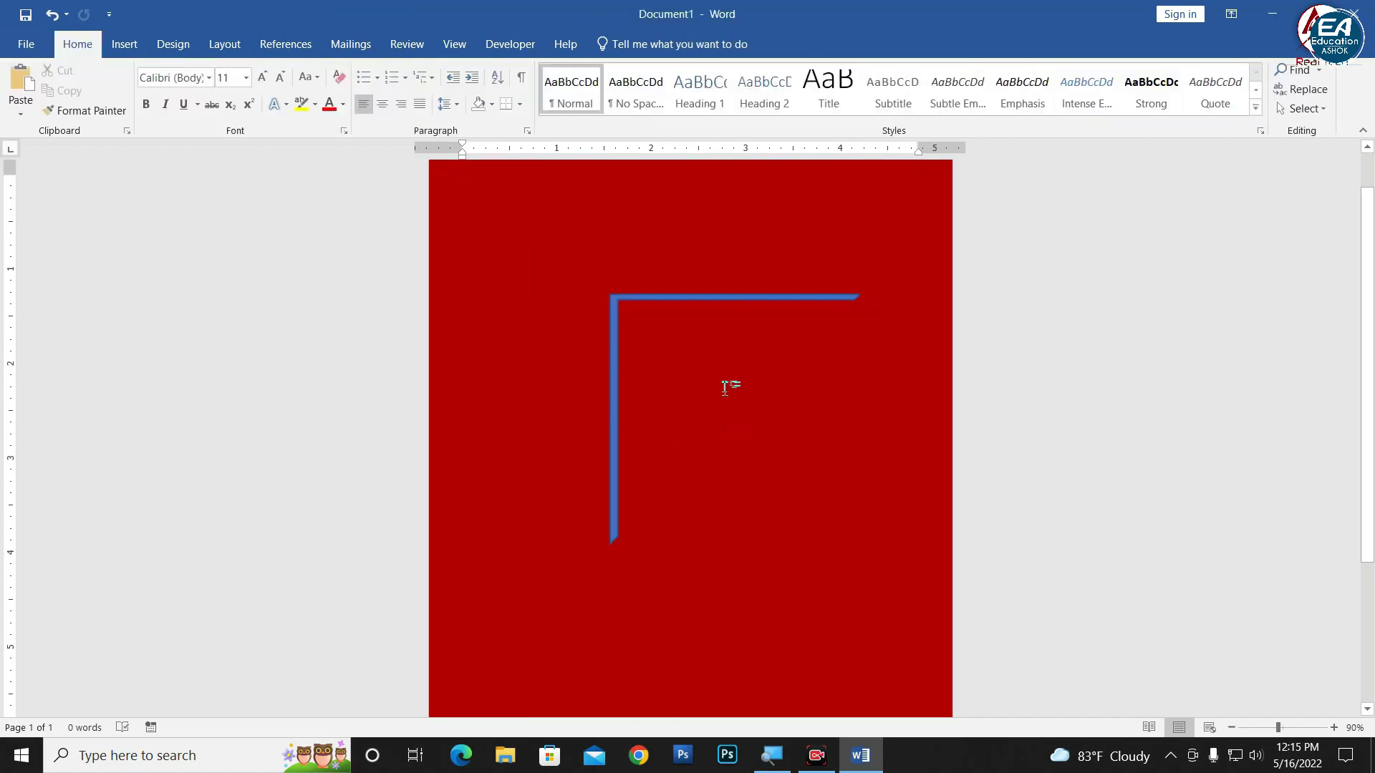
scroll(731, 403, "up", 2)
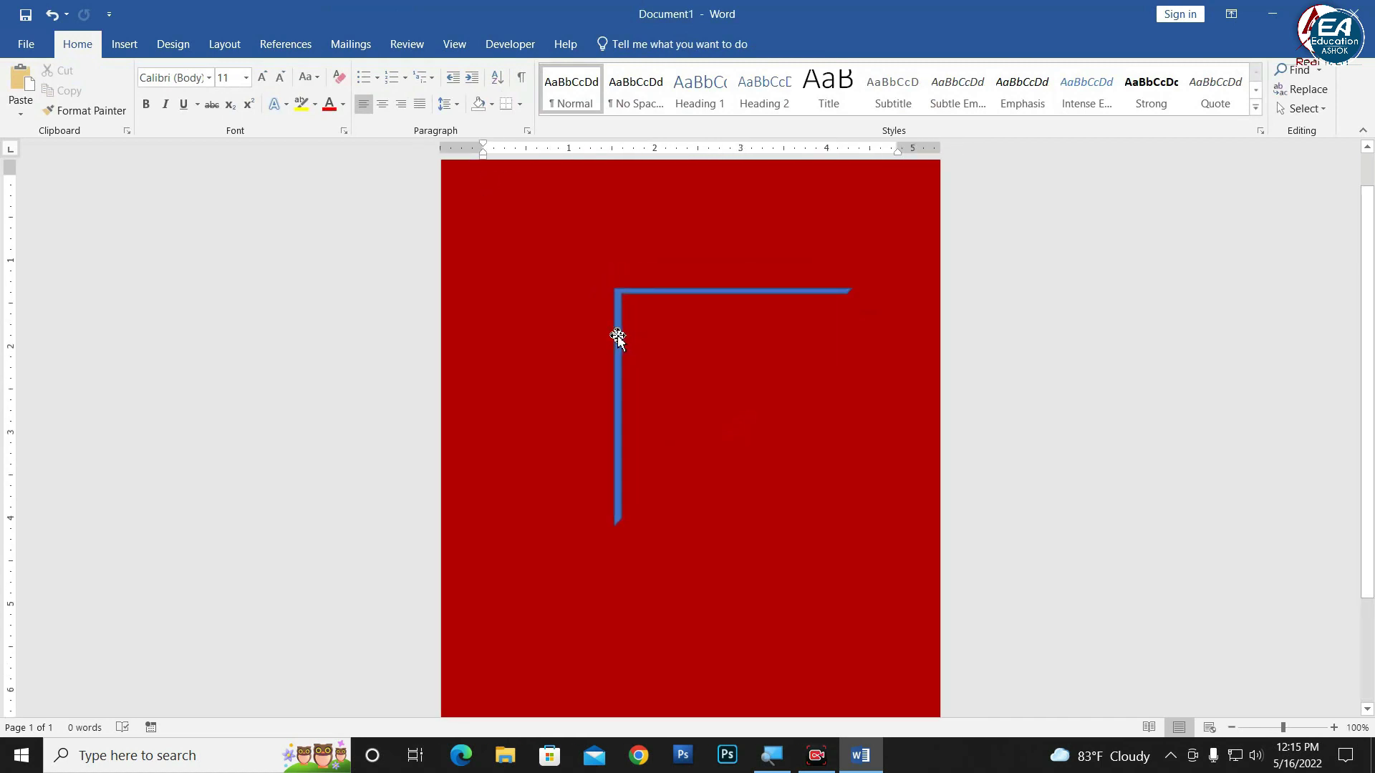
left_click(617, 337)
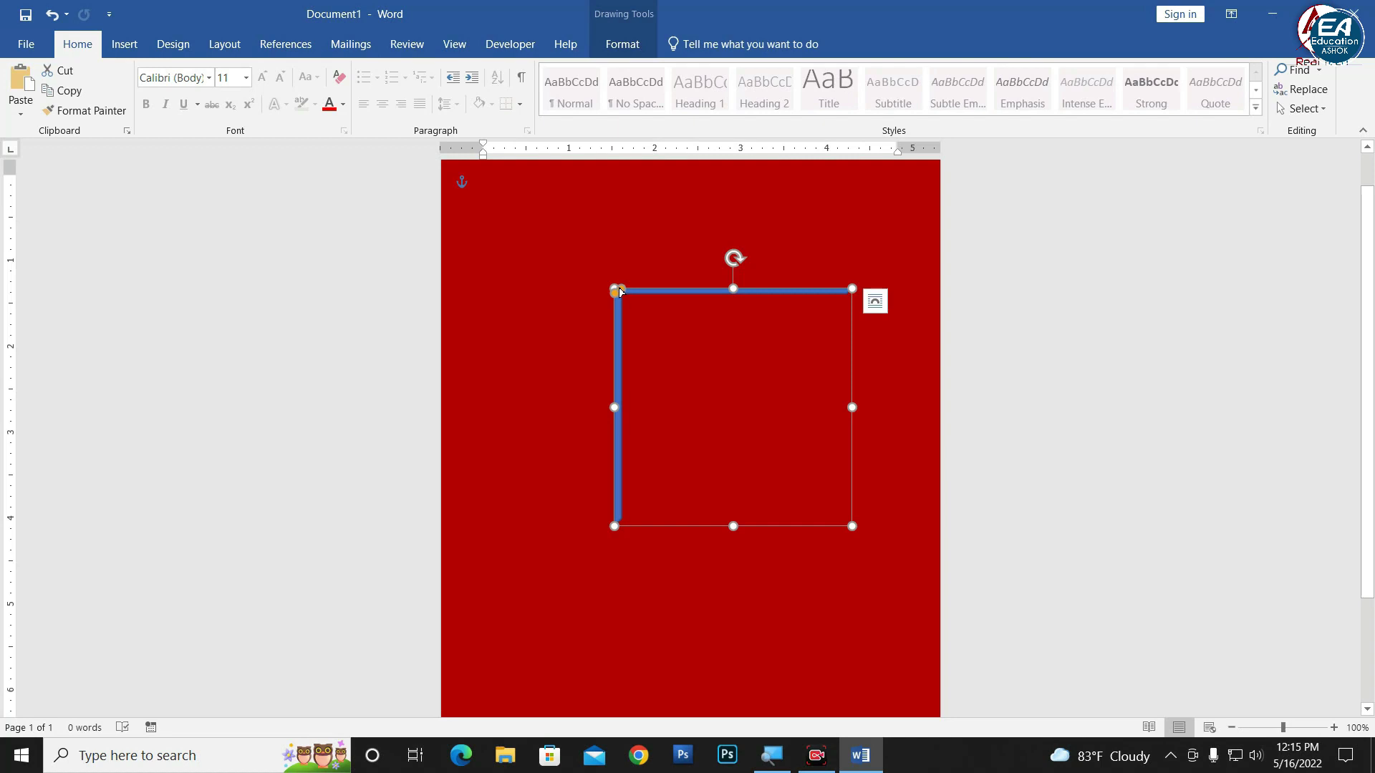
left_click_drag(620, 292, 620, 293)
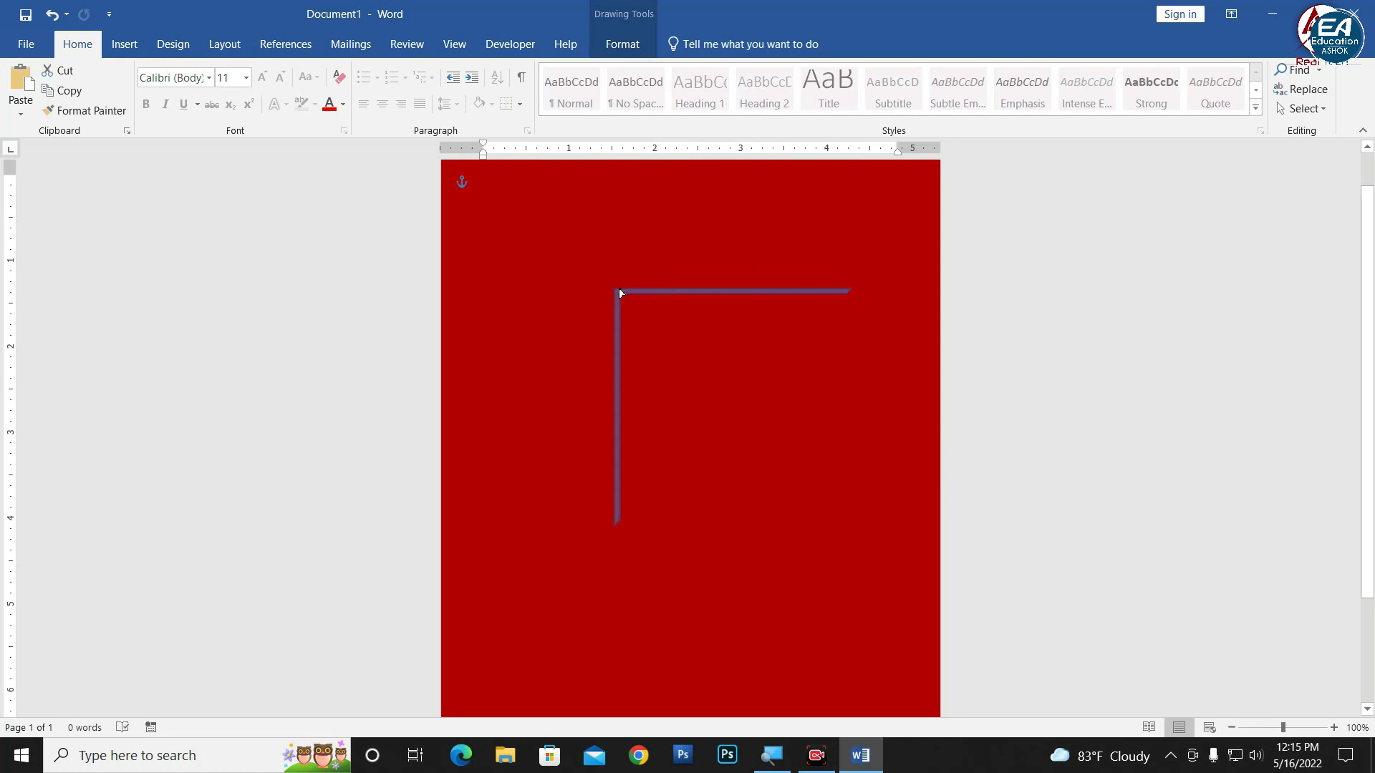
left_click(1143, 437)
left_click(687, 292)
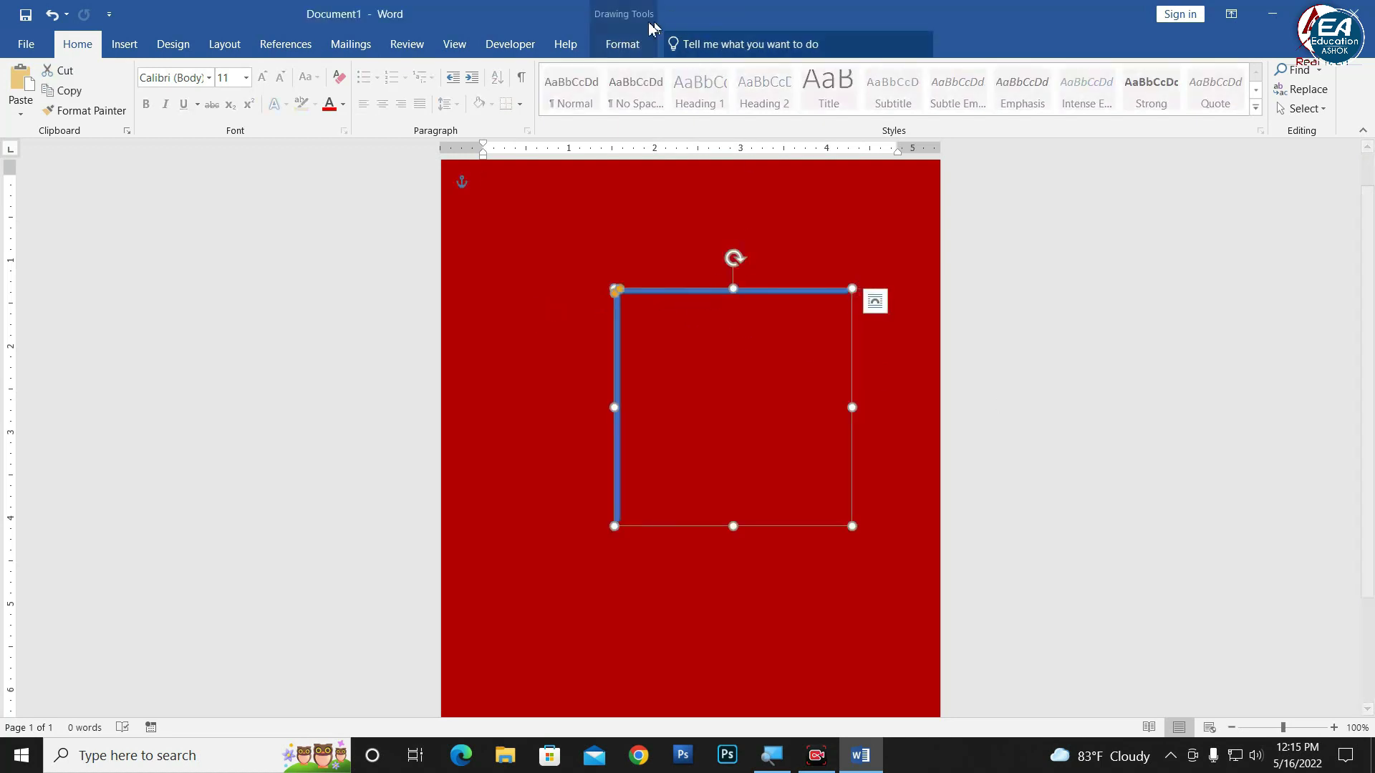
Step: Give the frame no outline and a white fill, and drag it to the top-left corner
left_click(622, 44)
left_click(453, 89)
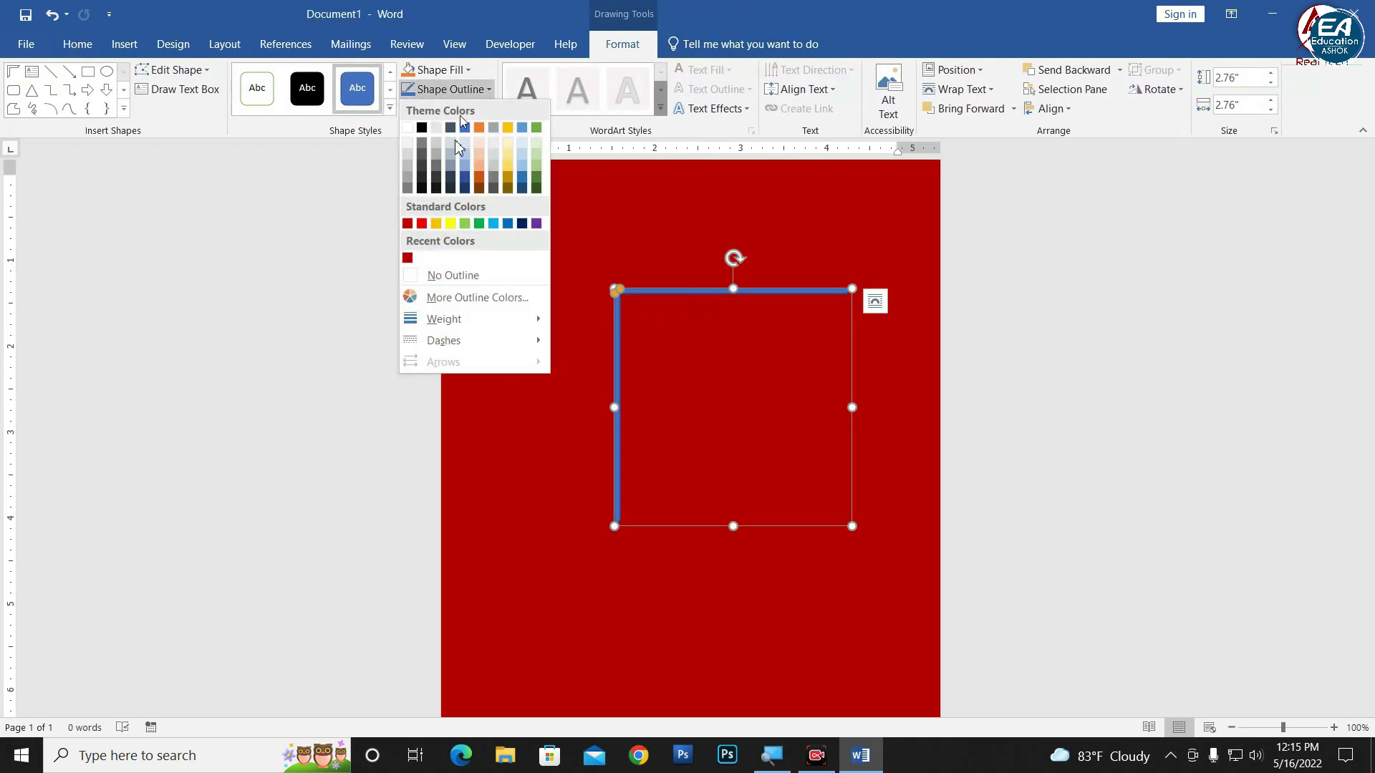
left_click(450, 276)
left_click(439, 70)
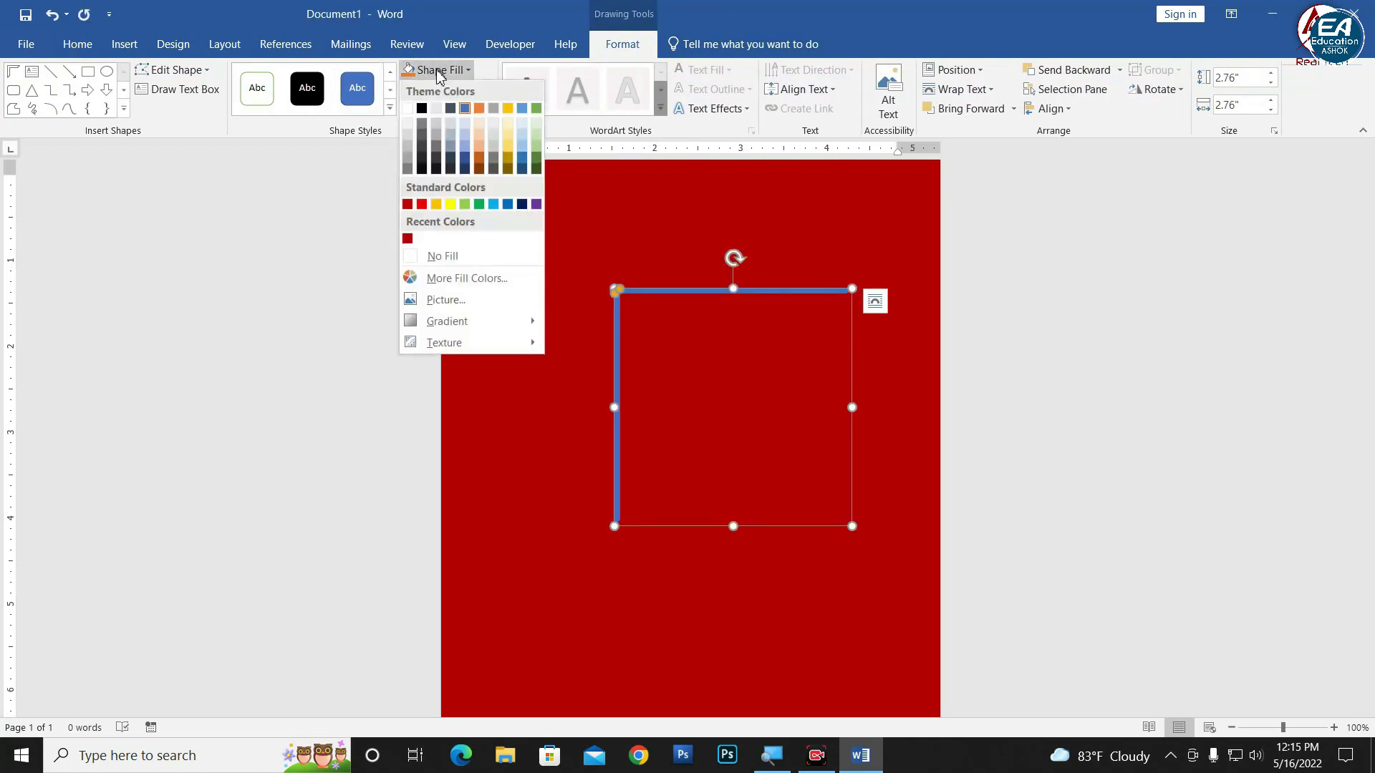
left_click(408, 108)
left_click(746, 389)
scroll(745, 389, "down", 4, "ctrl")
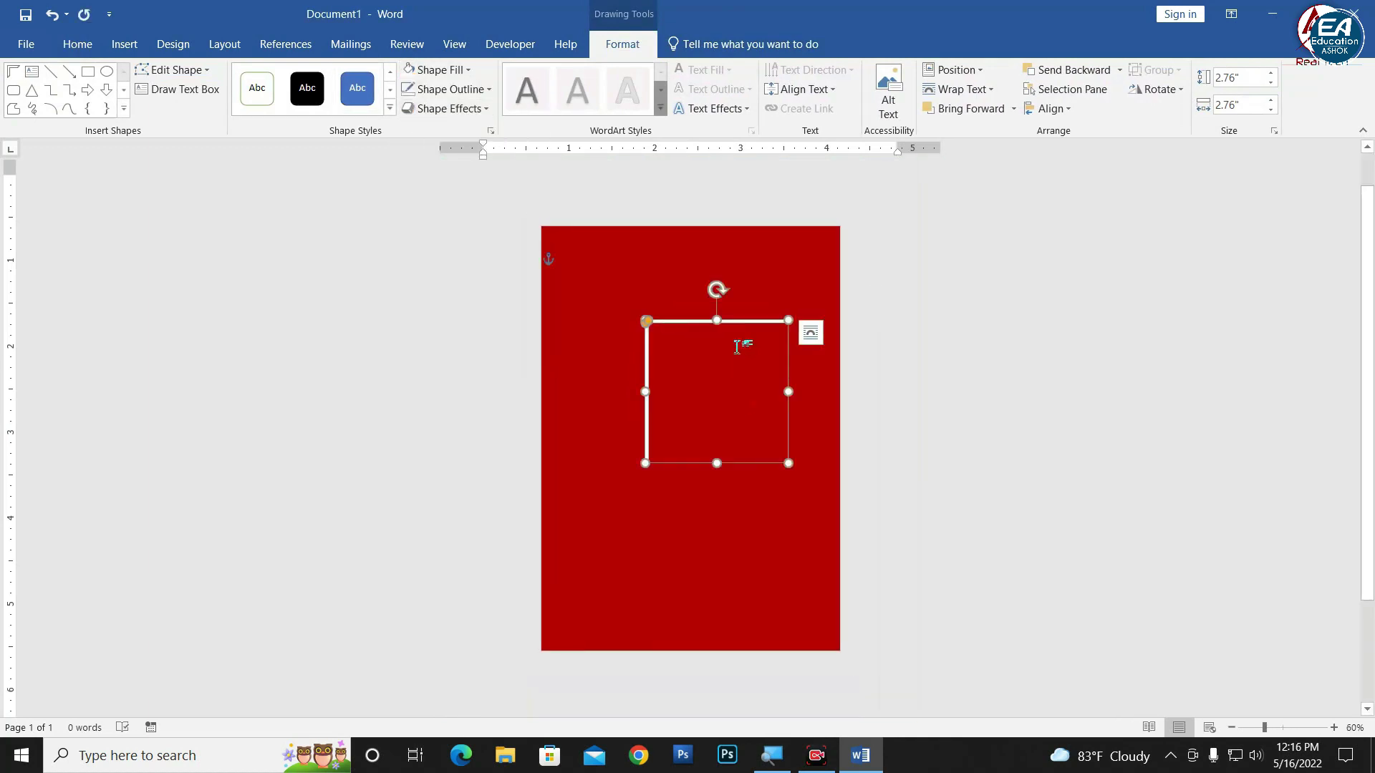
left_click_drag(730, 321, 632, 237)
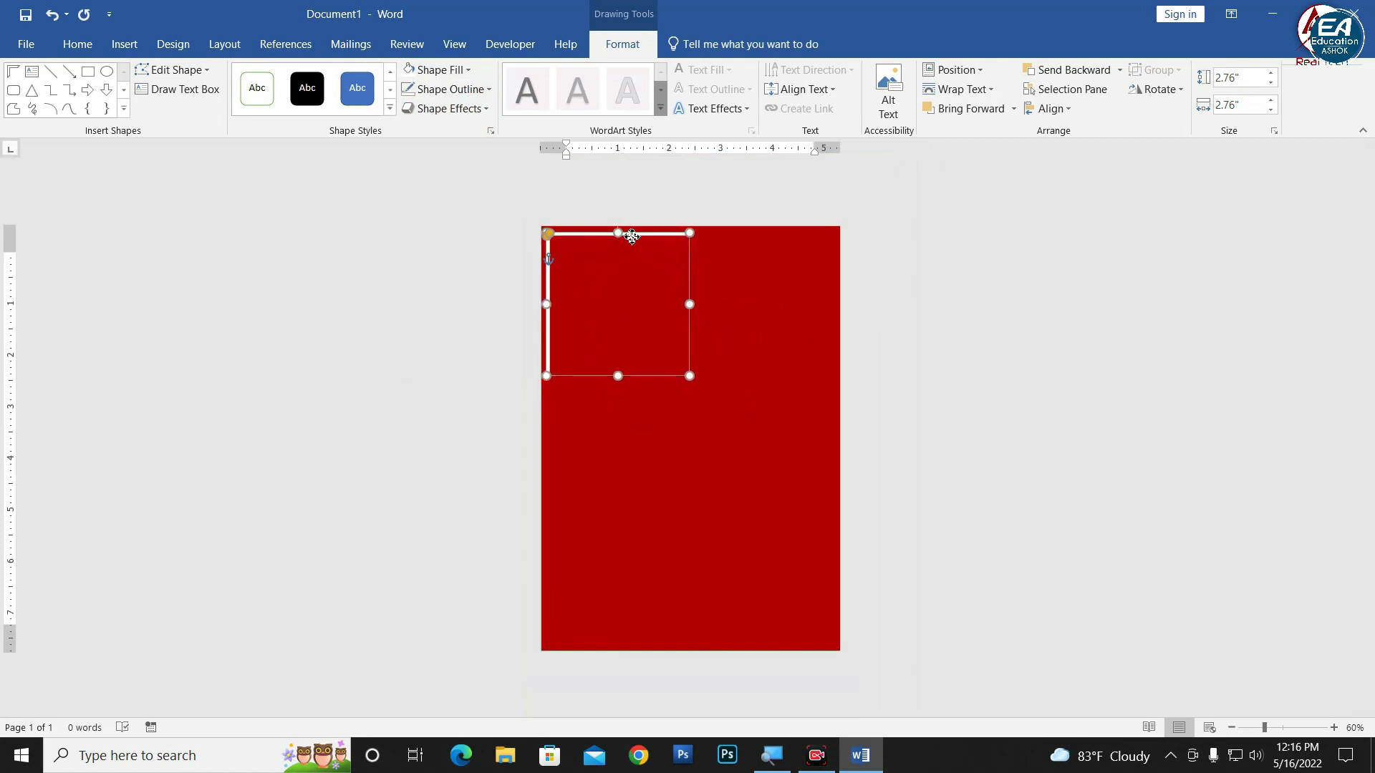
Step: Duplicate the white corner frame by dragging a copy toward the page centre
left_click(699, 386)
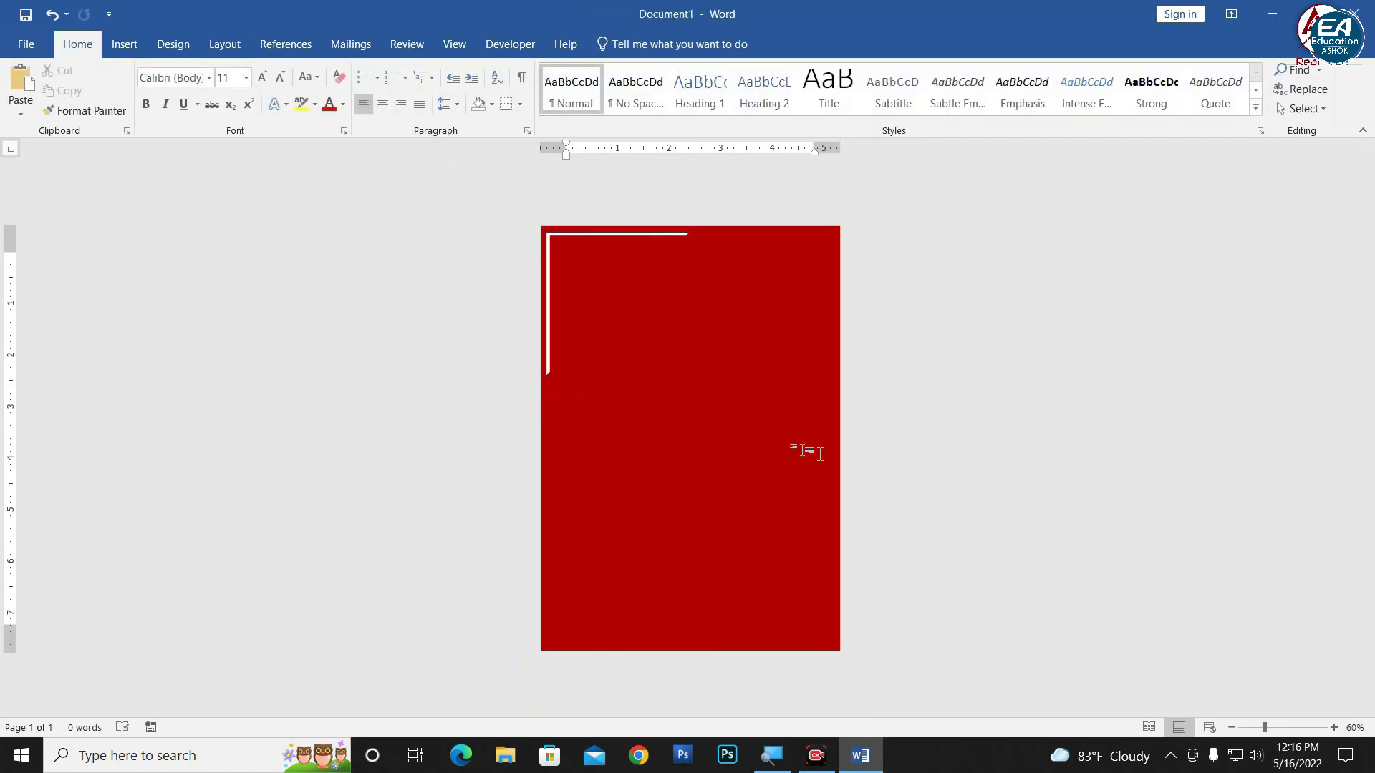
left_click(553, 347)
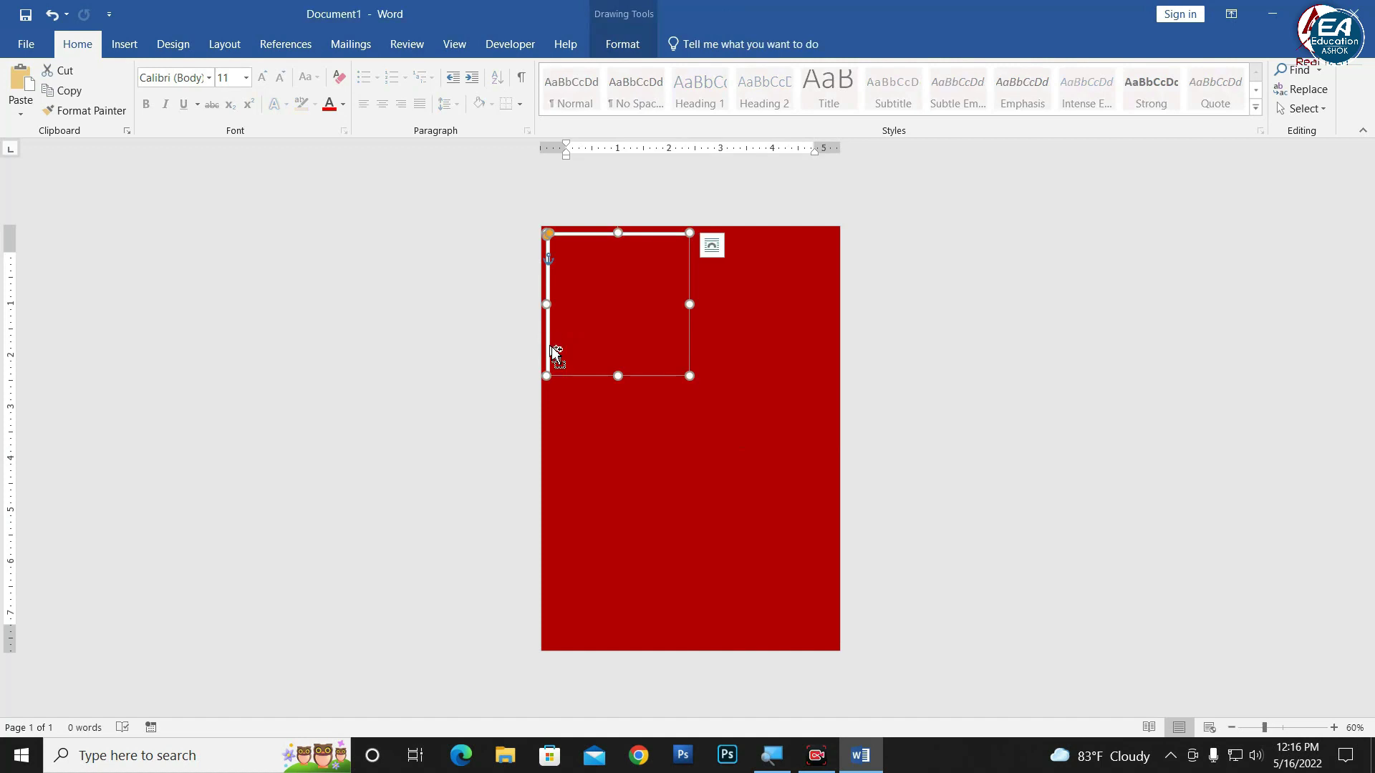
left_click_drag(552, 347, 690, 506)
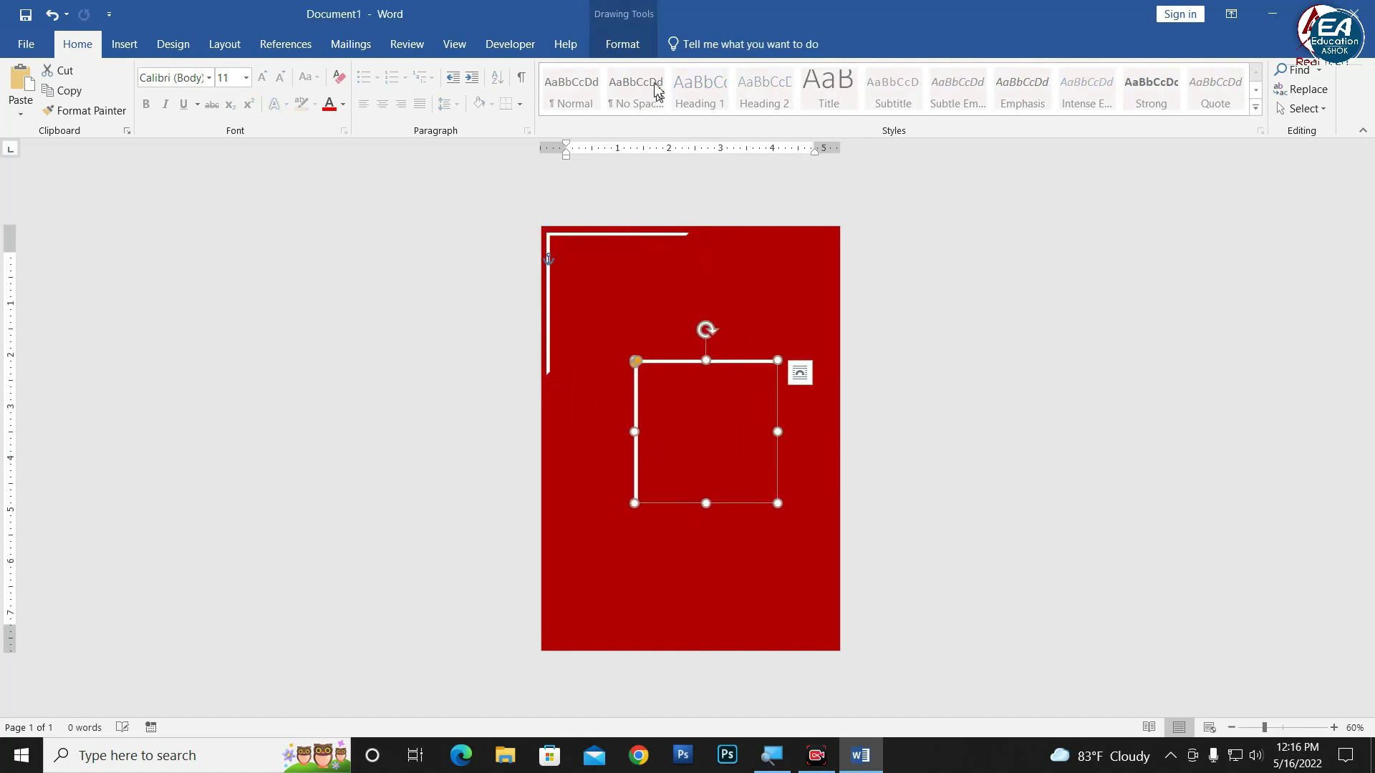
Step: Flip the copy horizontally and vertically and move it into the bottom-right corner
left_click(630, 47)
left_click(1157, 88)
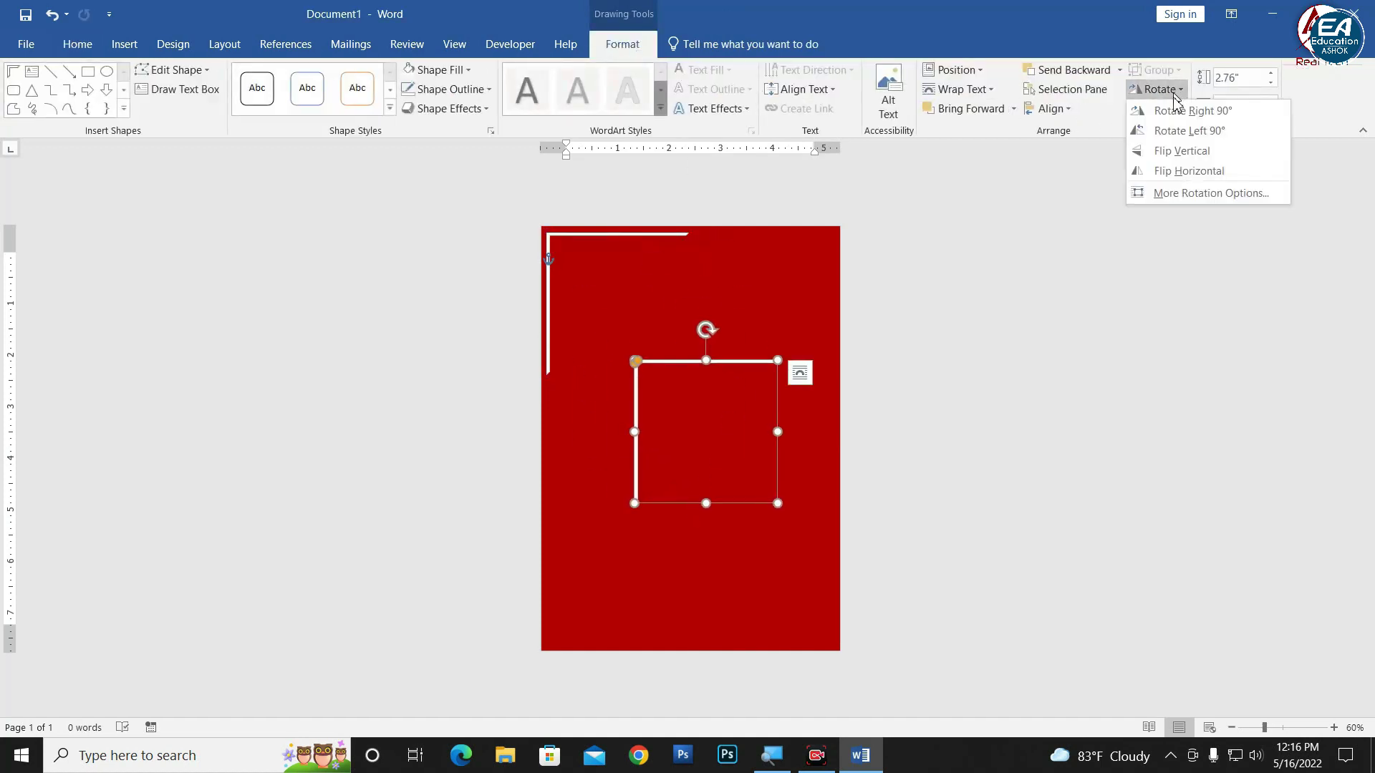
left_click(1180, 170)
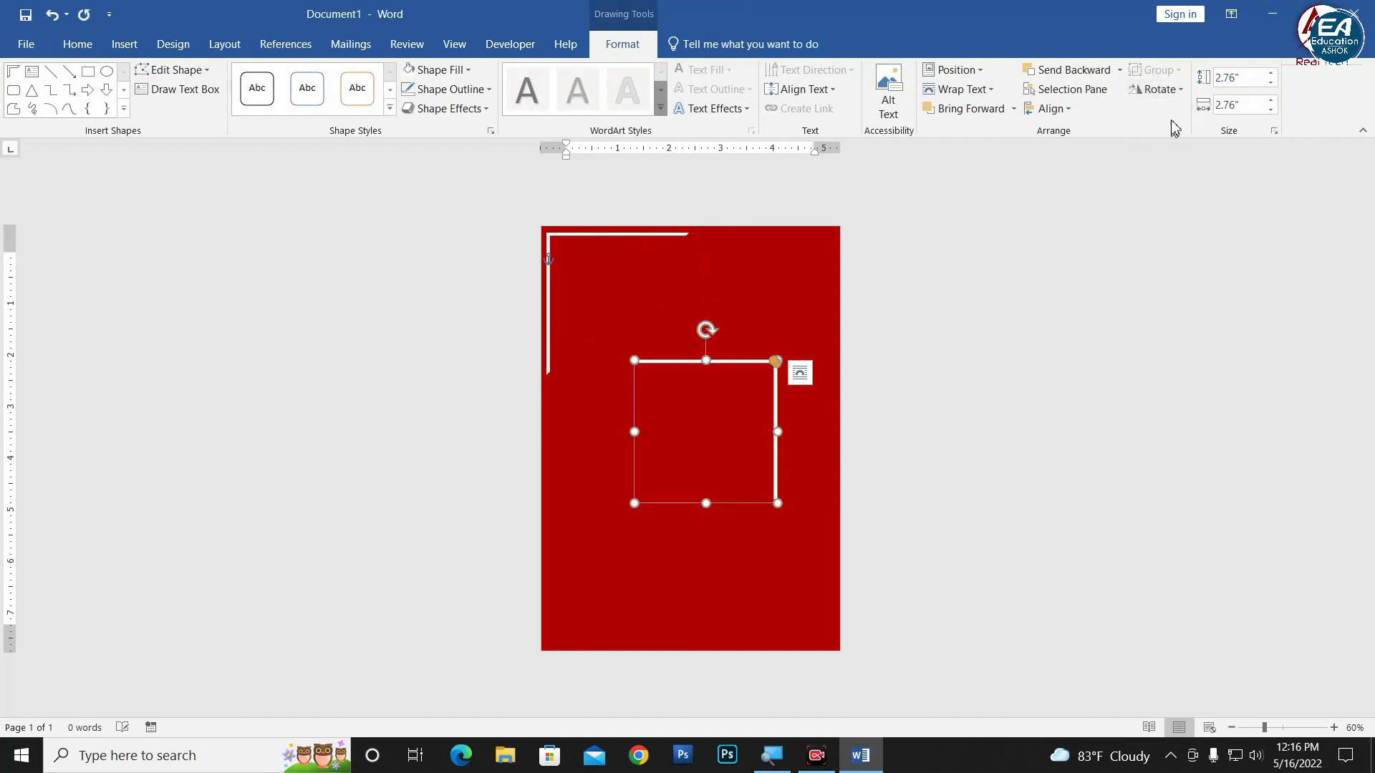
left_click(1167, 89)
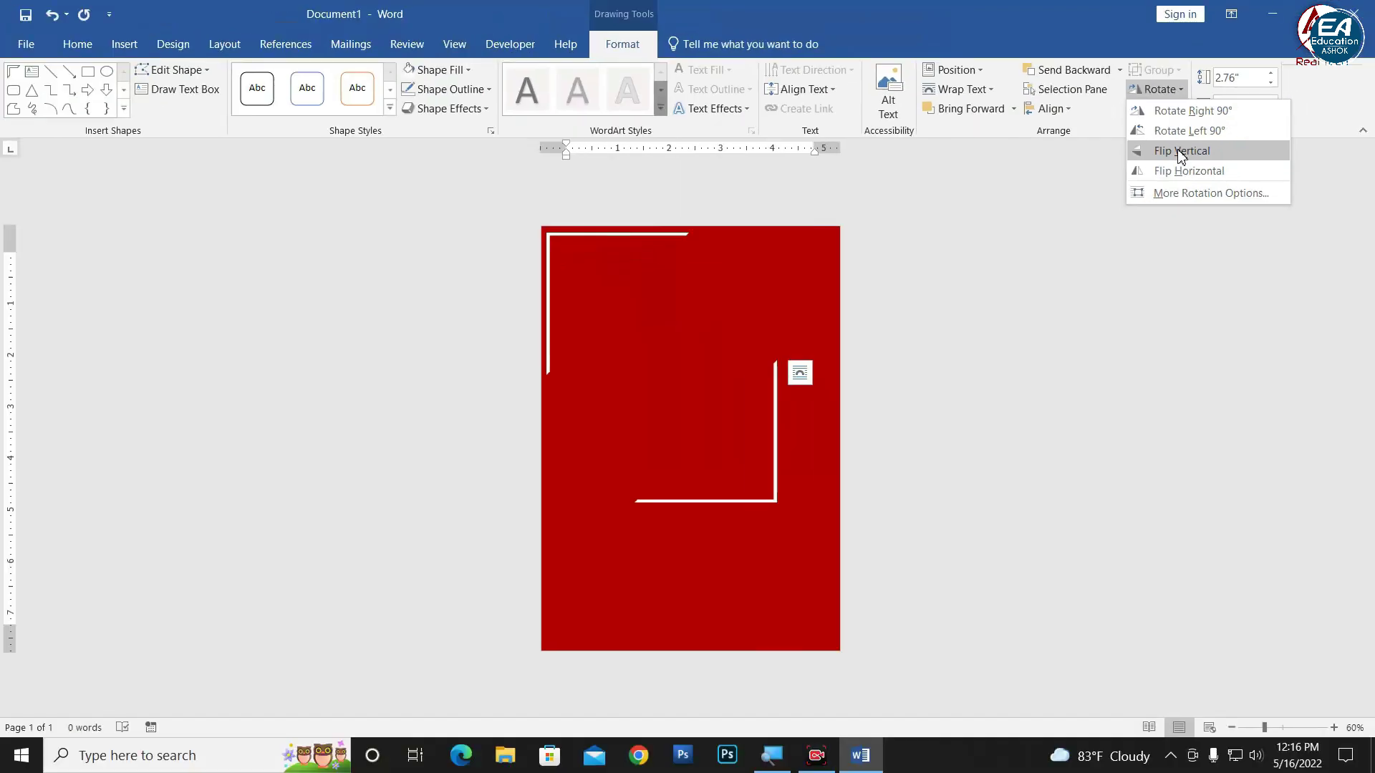
left_click(1181, 152)
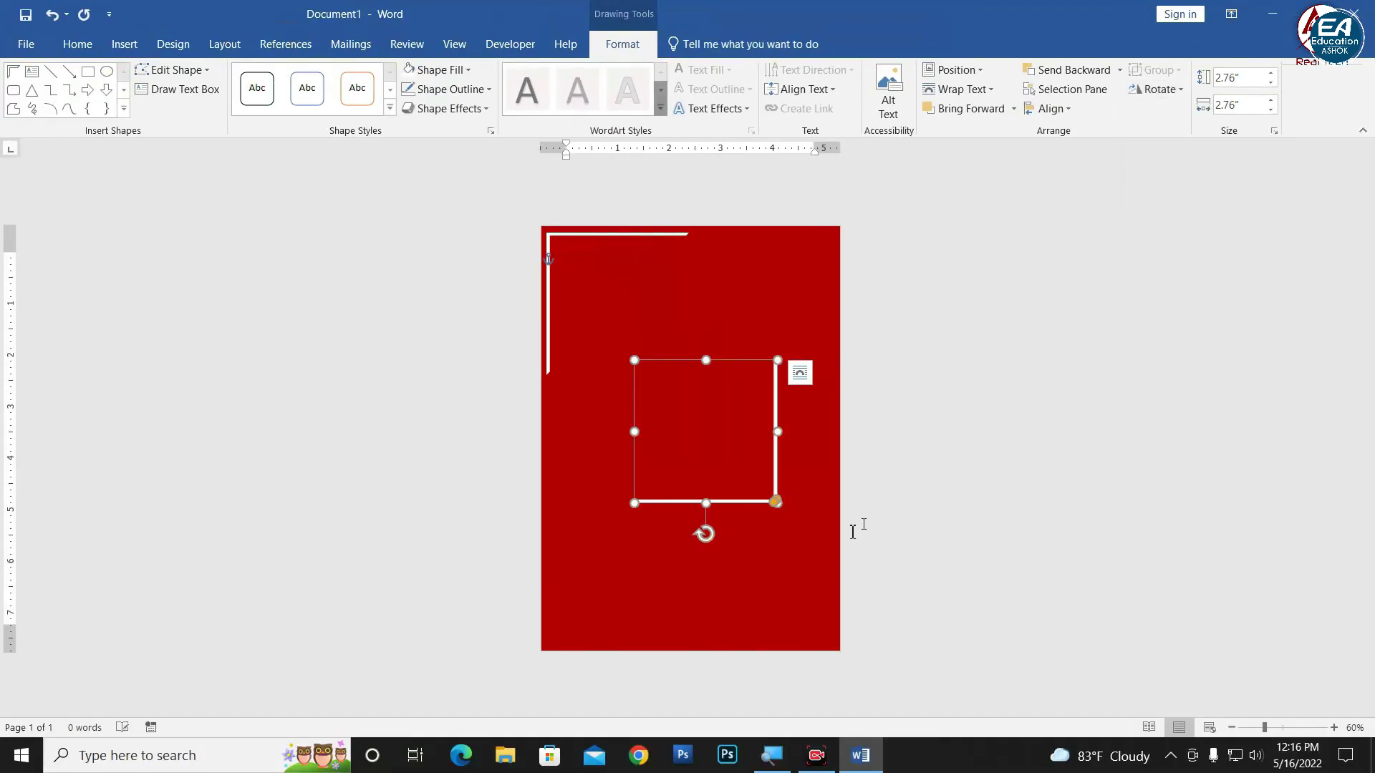
left_click_drag(747, 509, 803, 641)
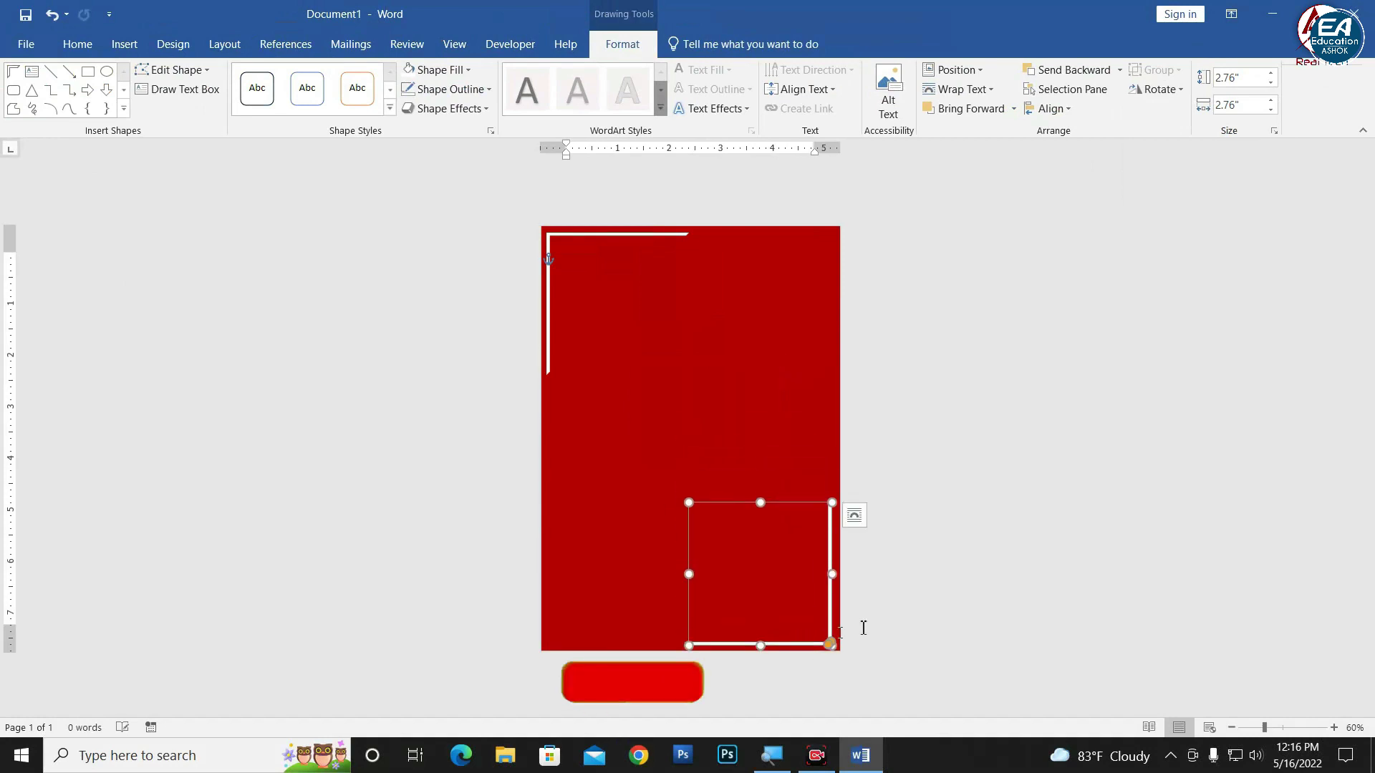
left_click(799, 457)
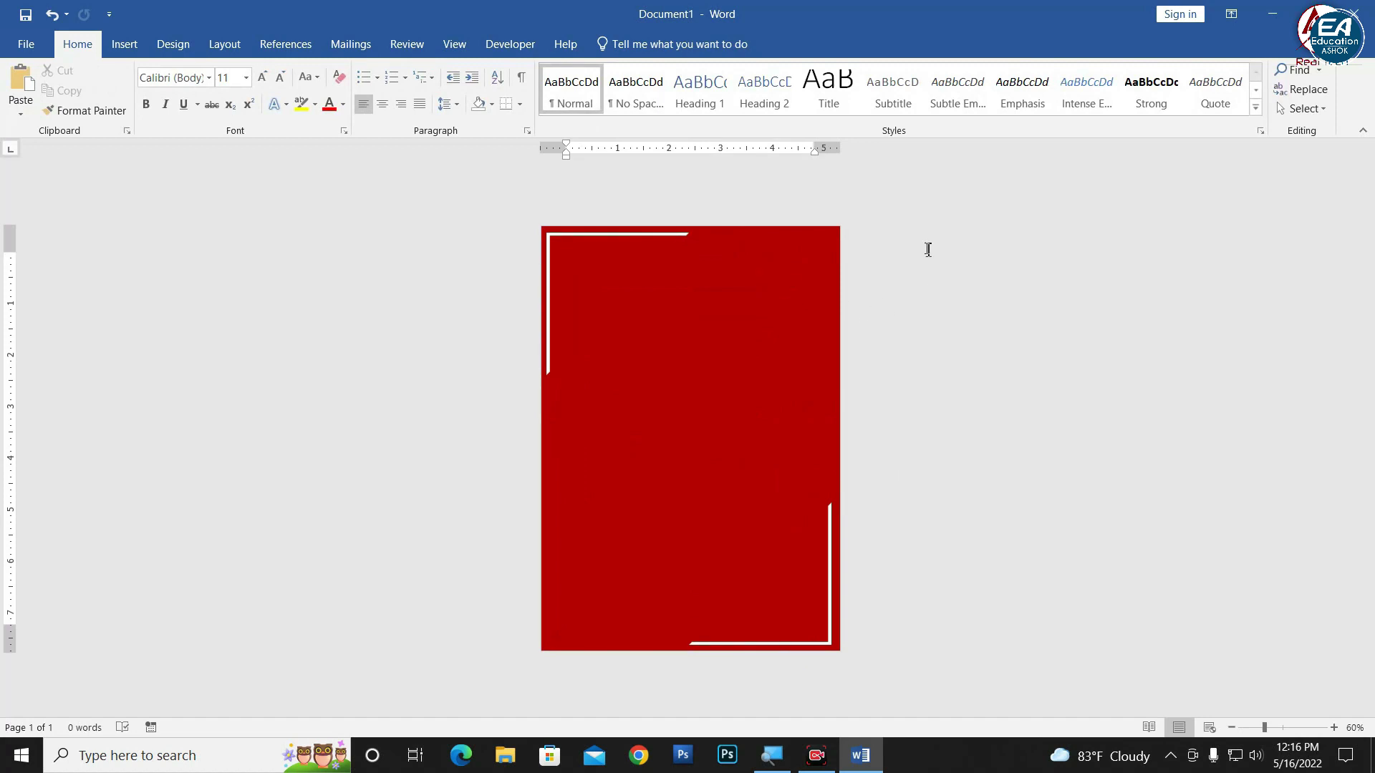
left_click(122, 48)
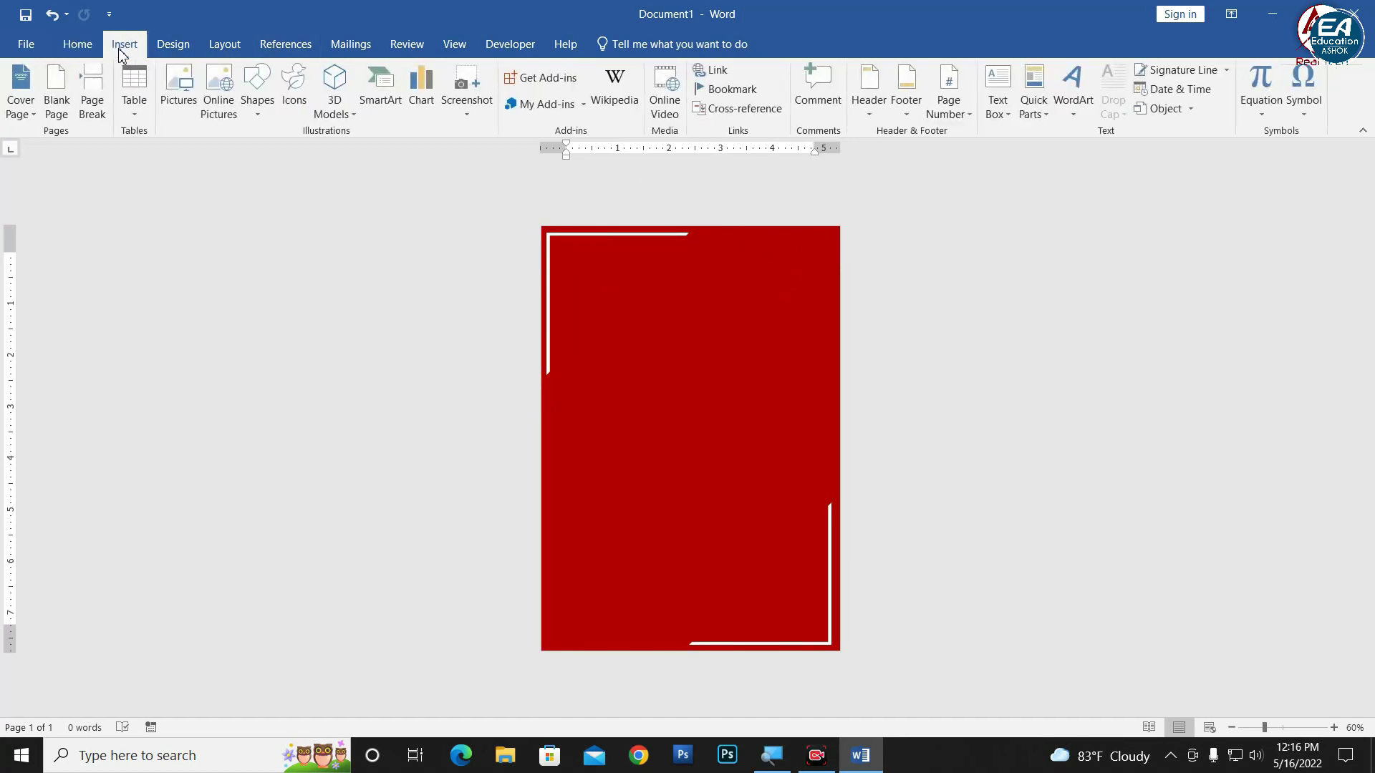
left_click(1073, 107)
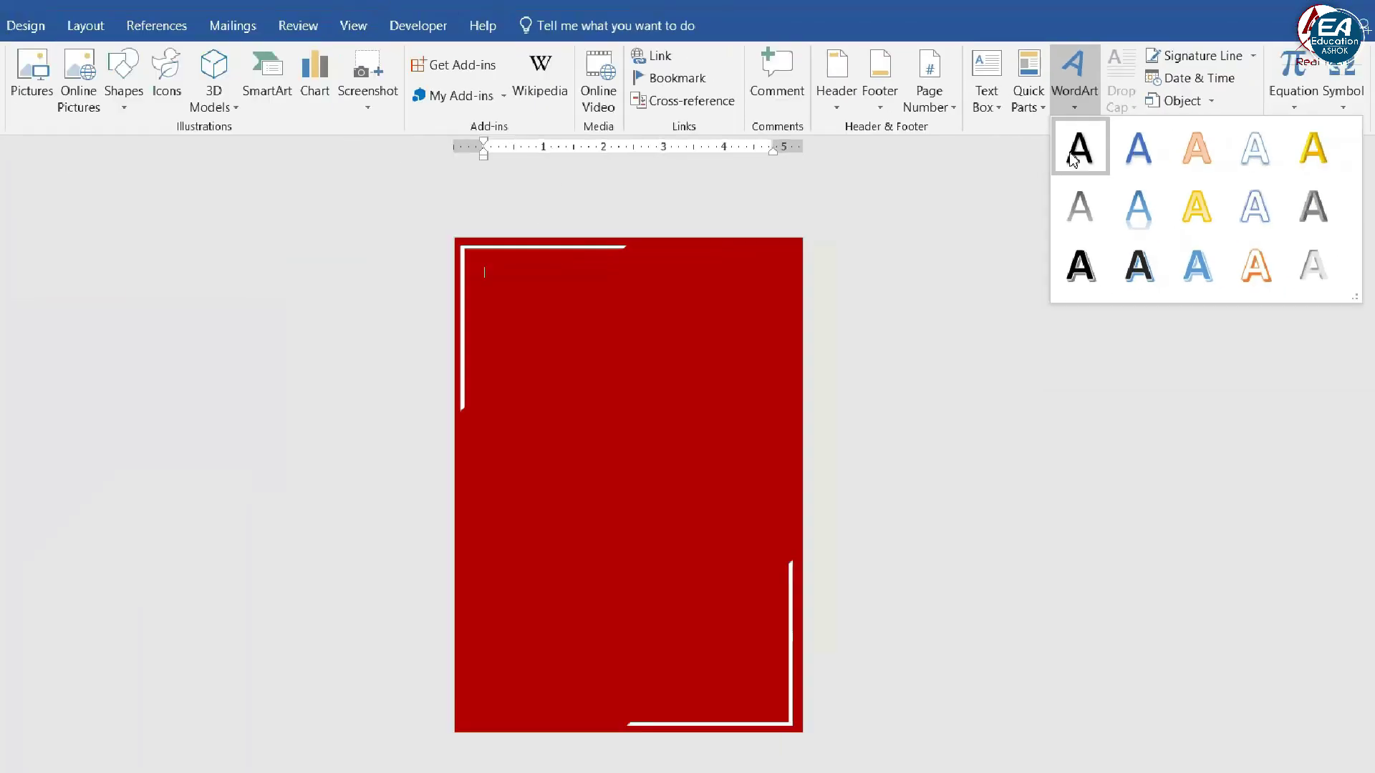
left_click(1077, 149)
left_click(78, 45)
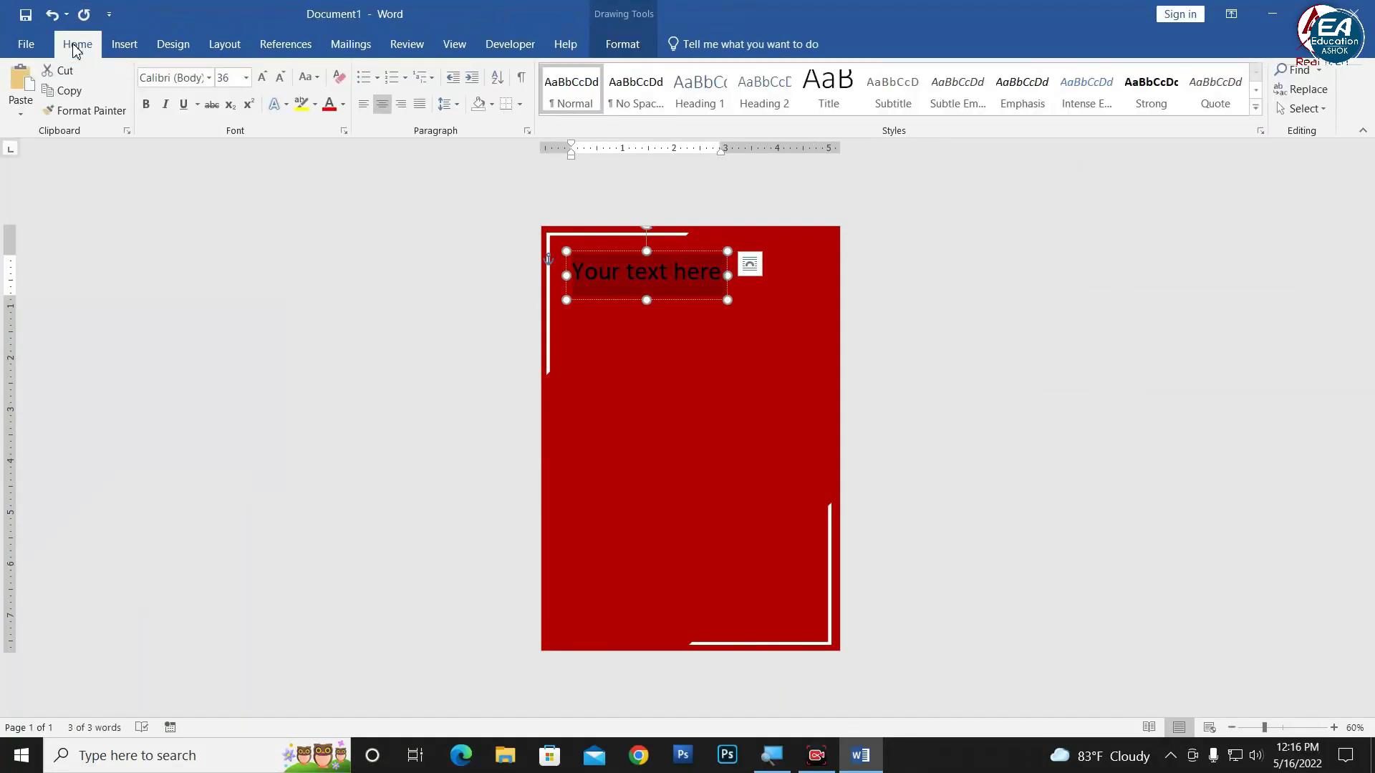
left_click(338, 80)
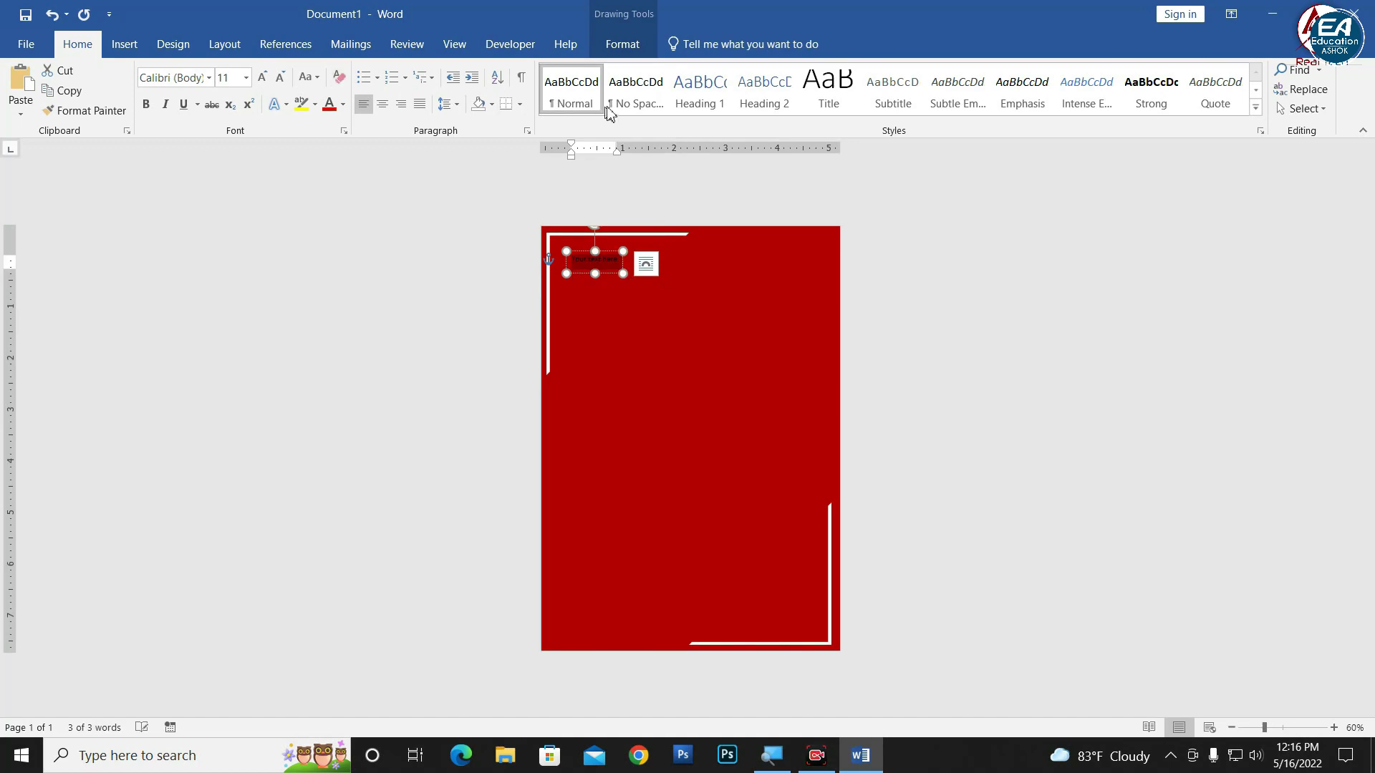
left_click(631, 106)
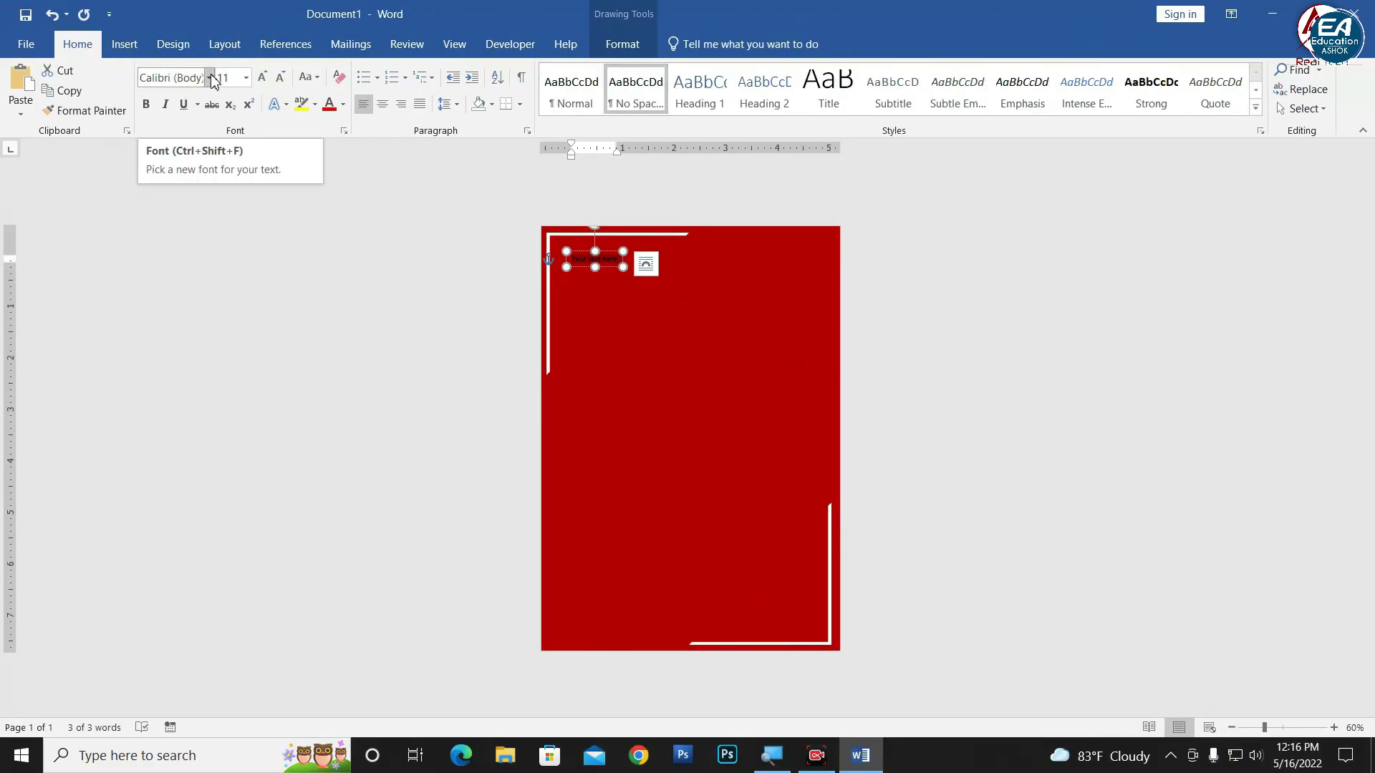
left_click(209, 77)
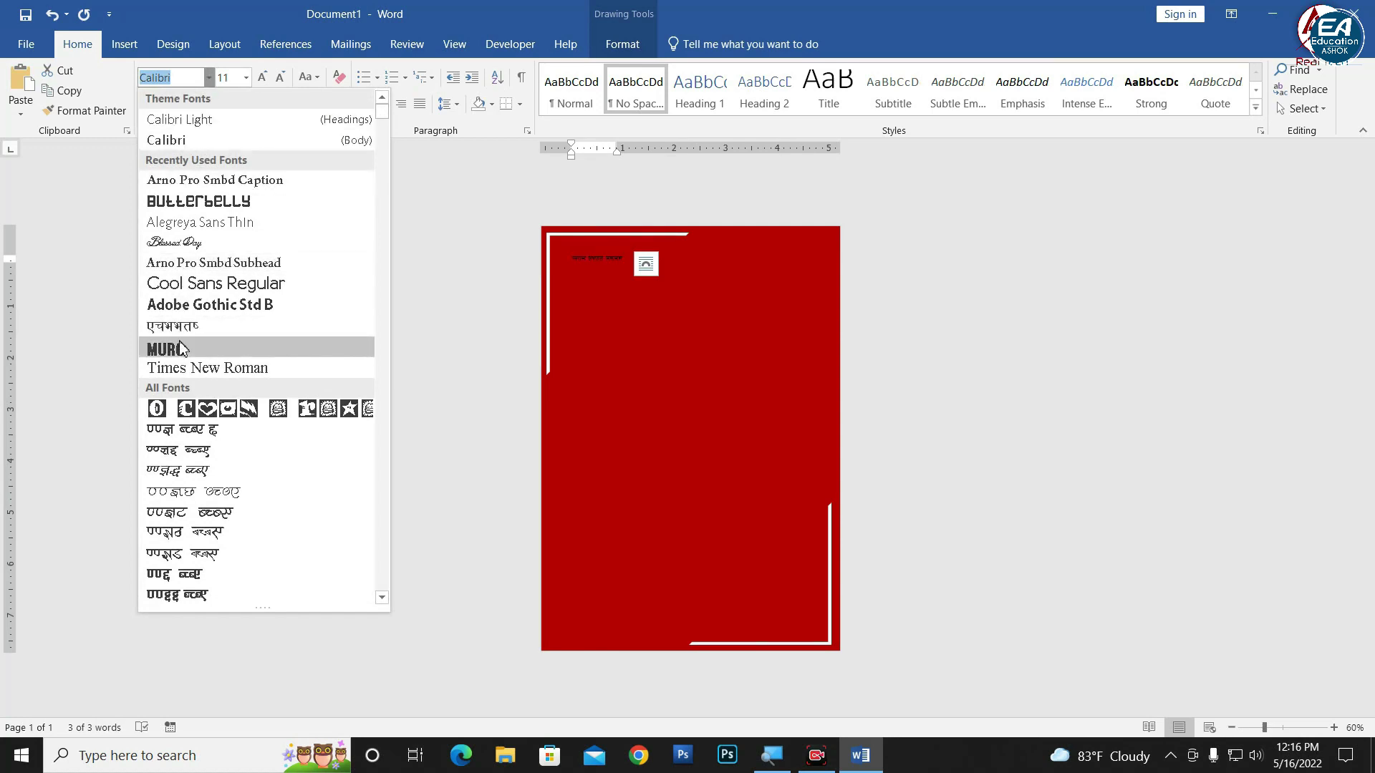
scroll(258, 444, "down", 4)
scroll(270, 476, "down", 5)
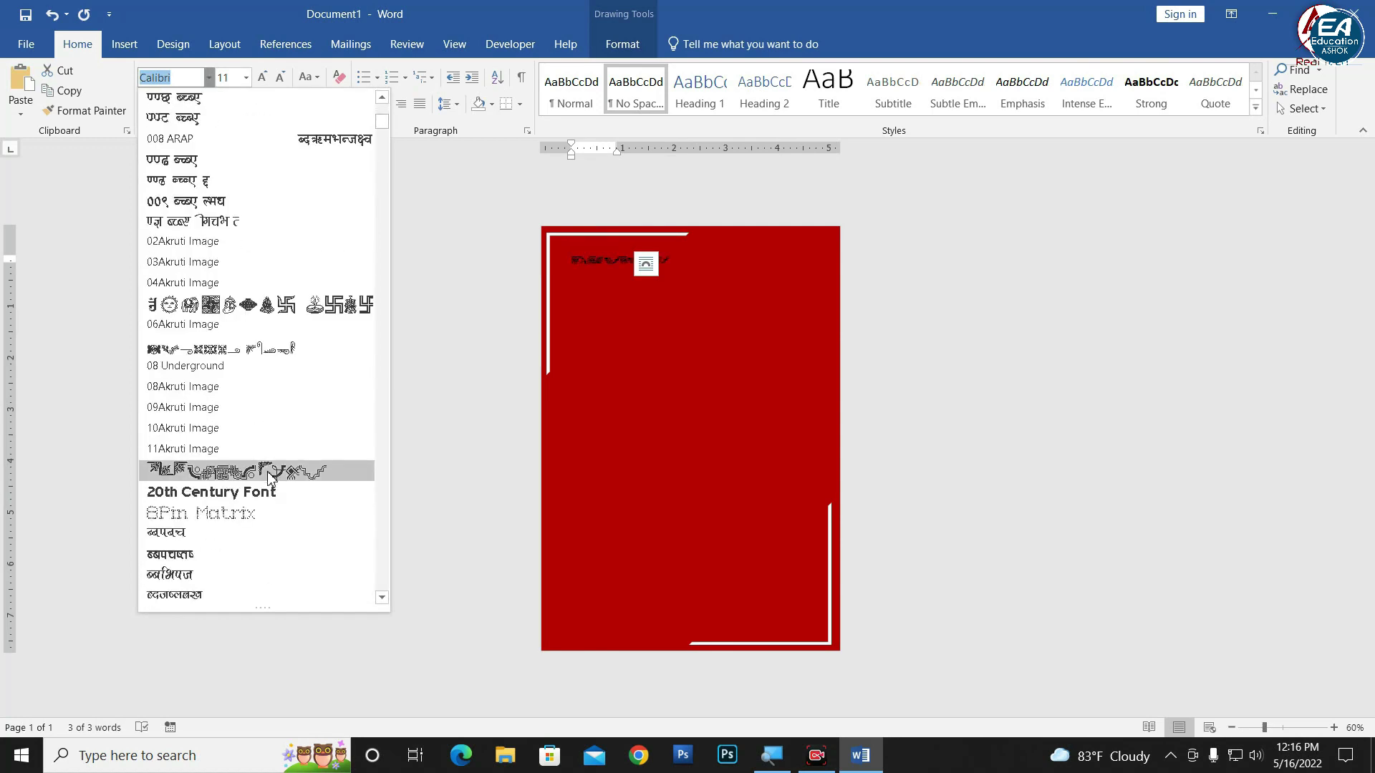
left_click(266, 472)
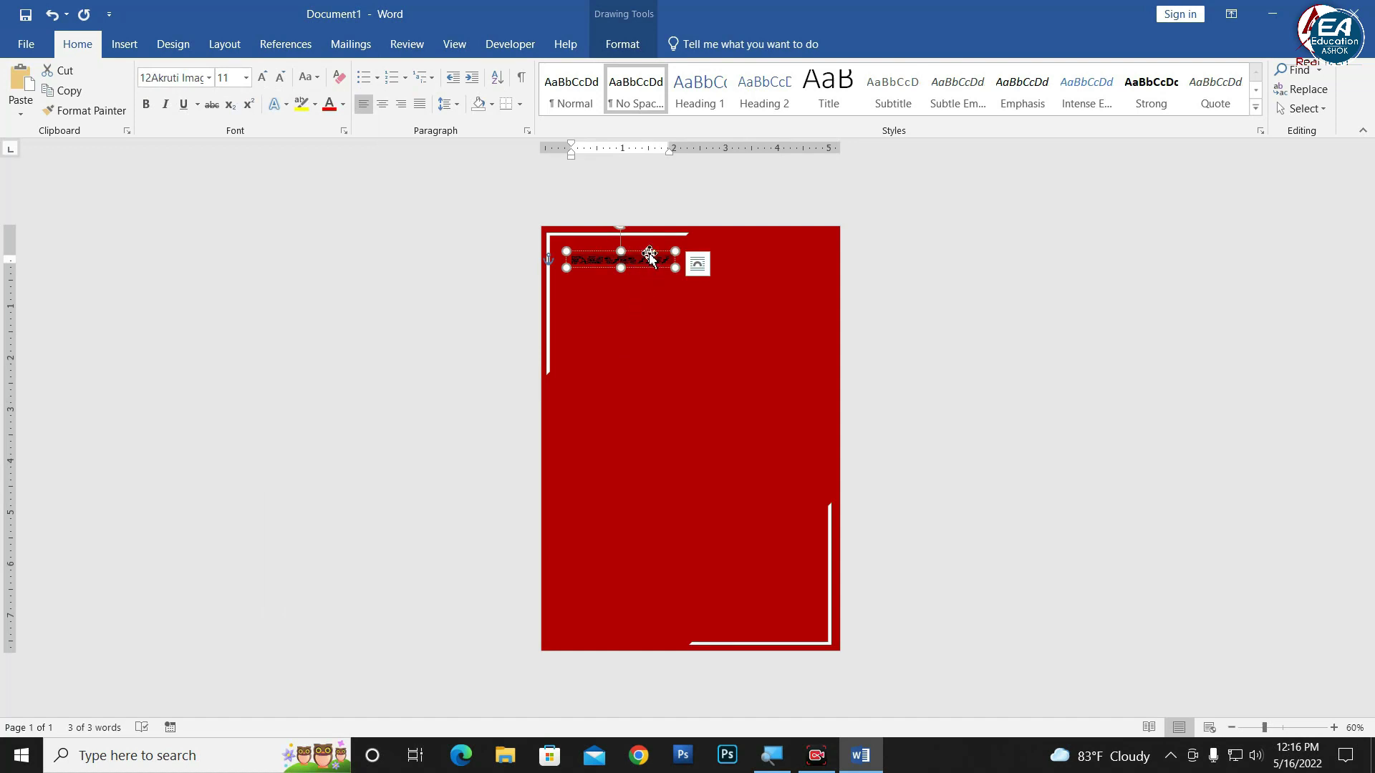
left_click_drag(651, 252, 698, 306)
scroll(689, 337, "up", 5)
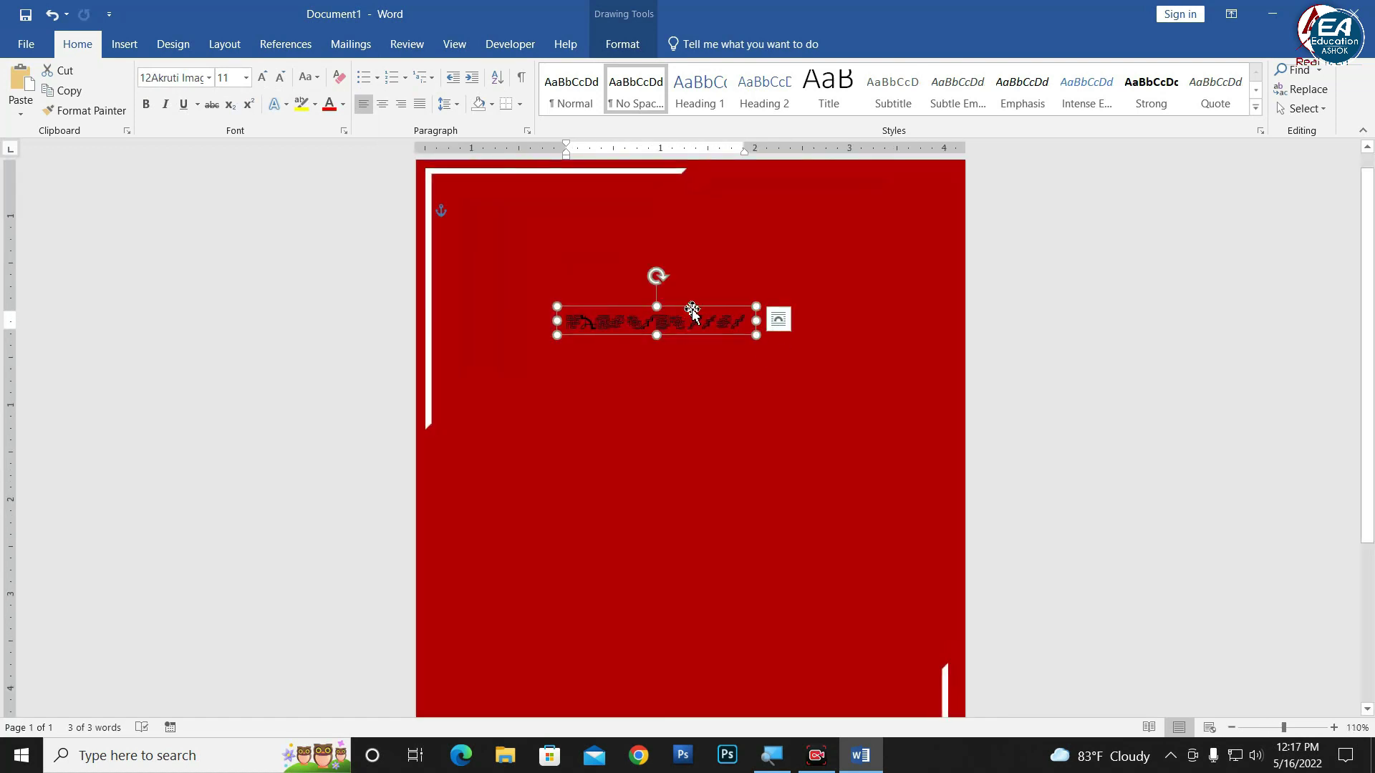
key("Delete")
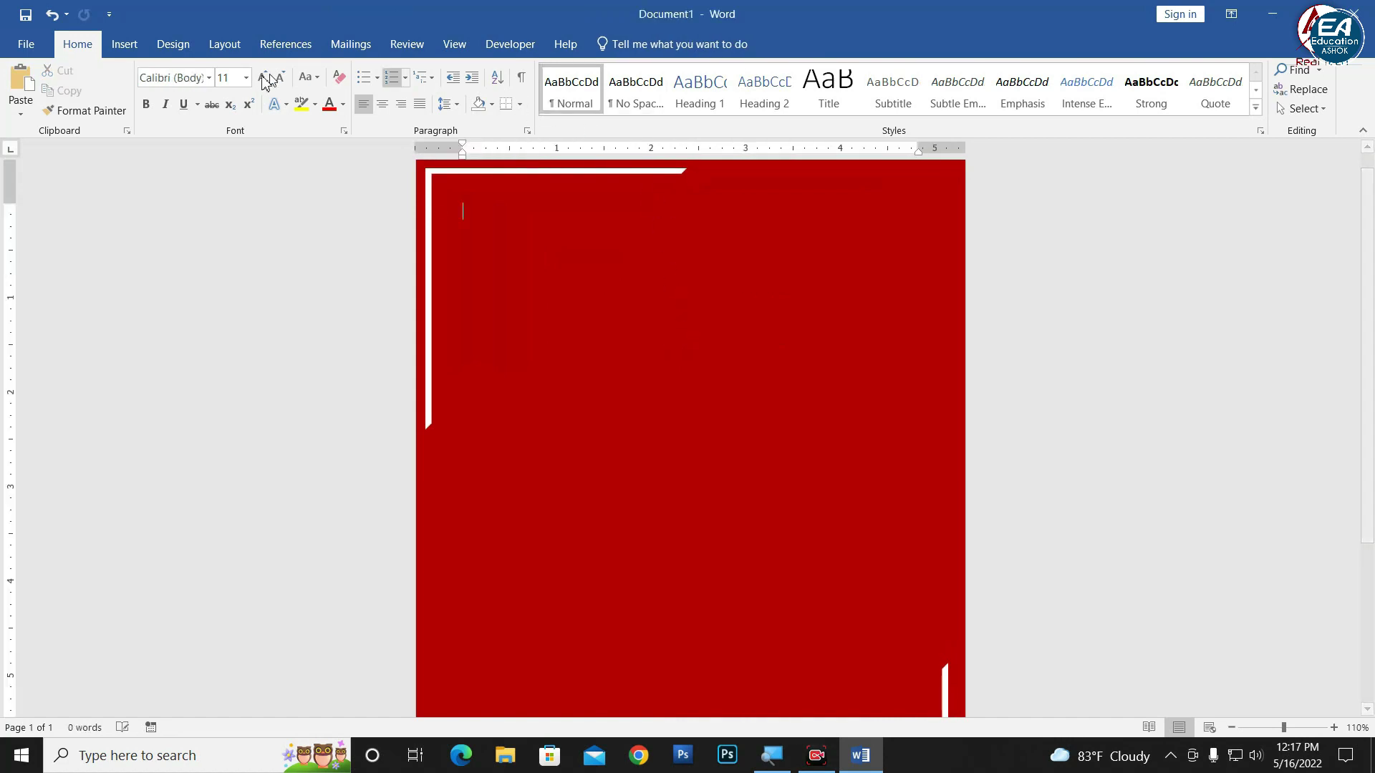
left_click(124, 43)
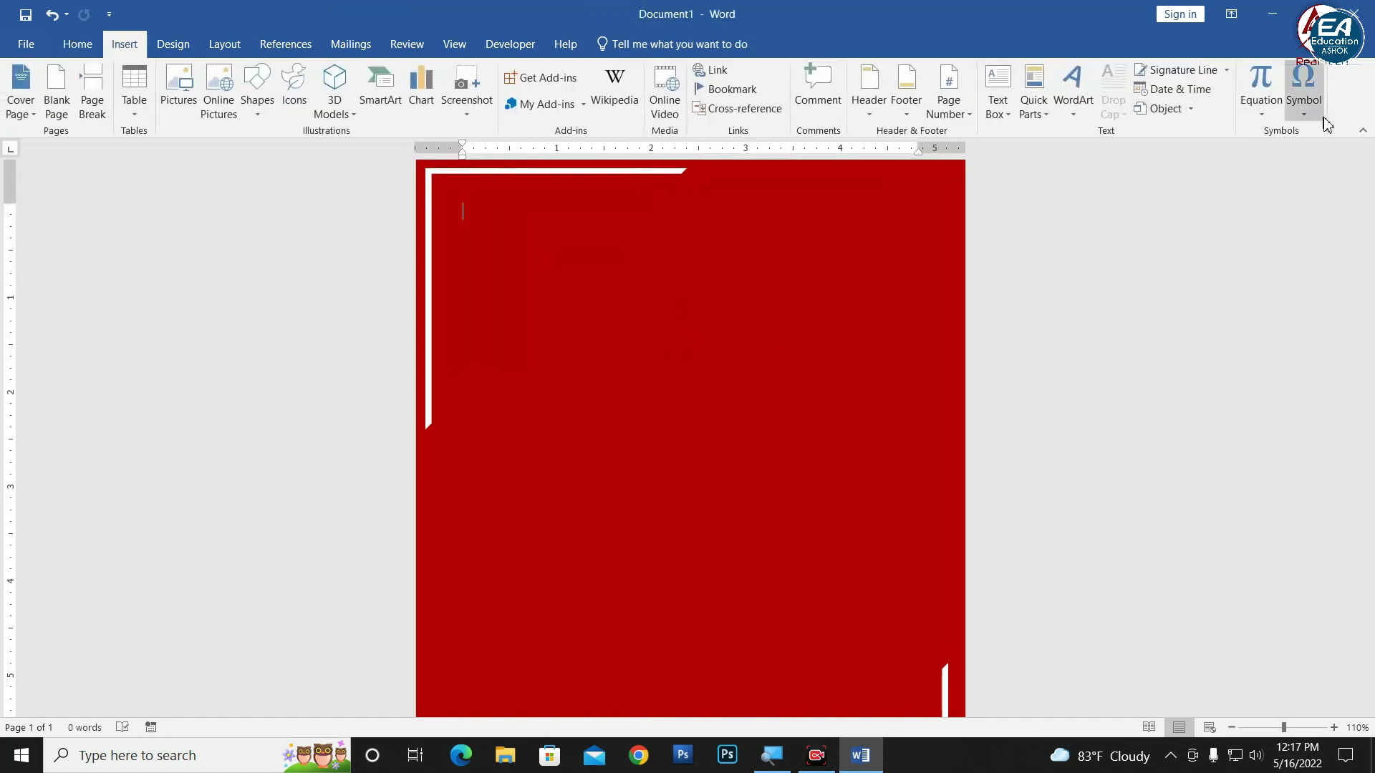
Step: Browse the 02 to 05 Akruti Image symbol fonts in the Symbol dialog
left_click(1296, 115)
left_click(1289, 252)
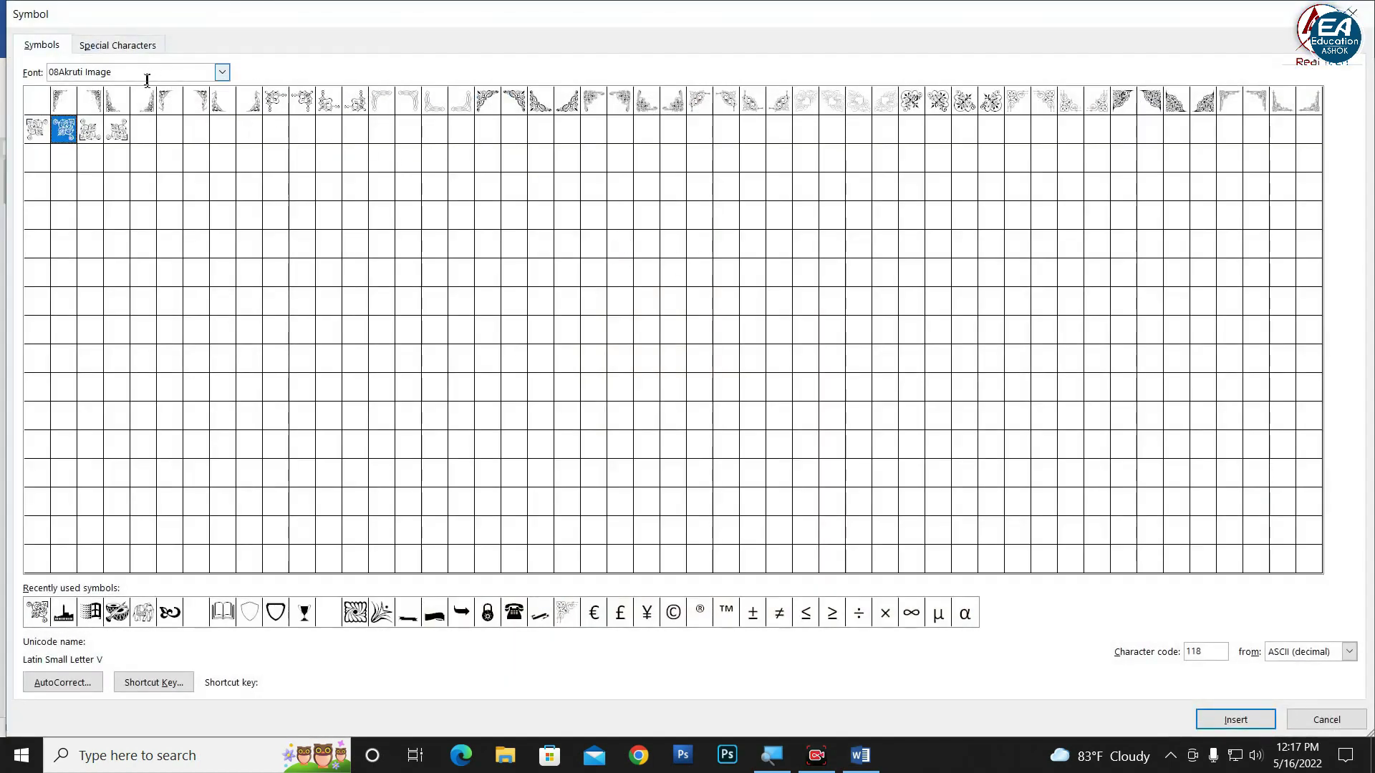
left_click(222, 72)
scroll(224, 115, "up", 1)
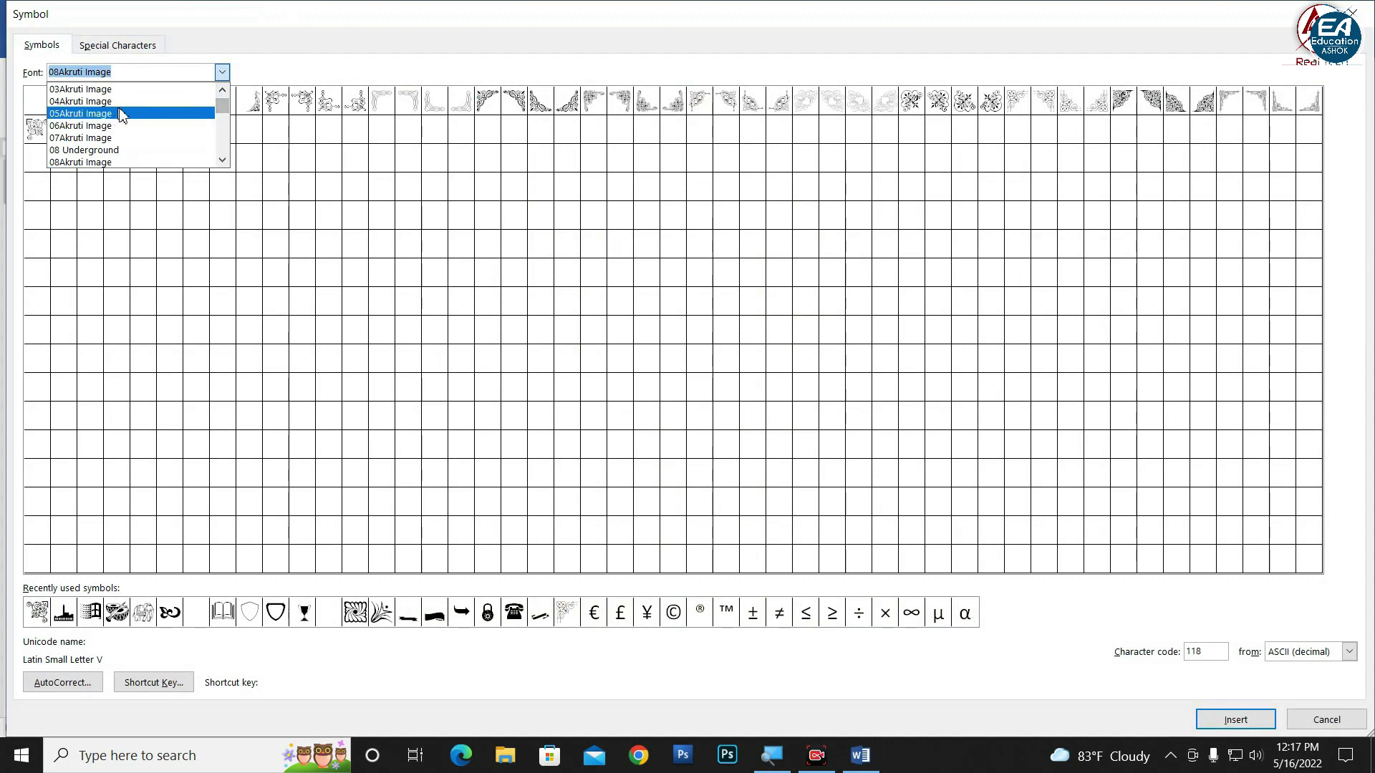
left_click(110, 114)
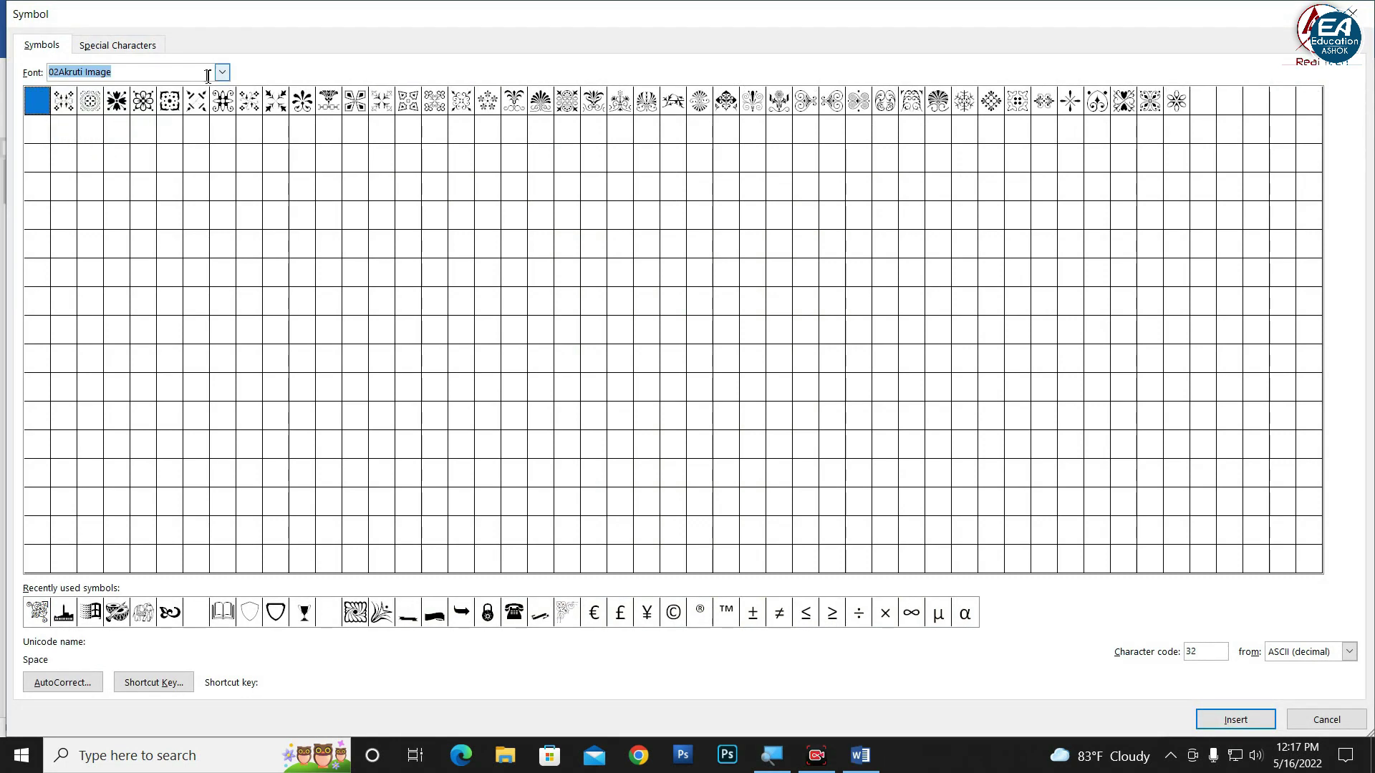
left_click(222, 74)
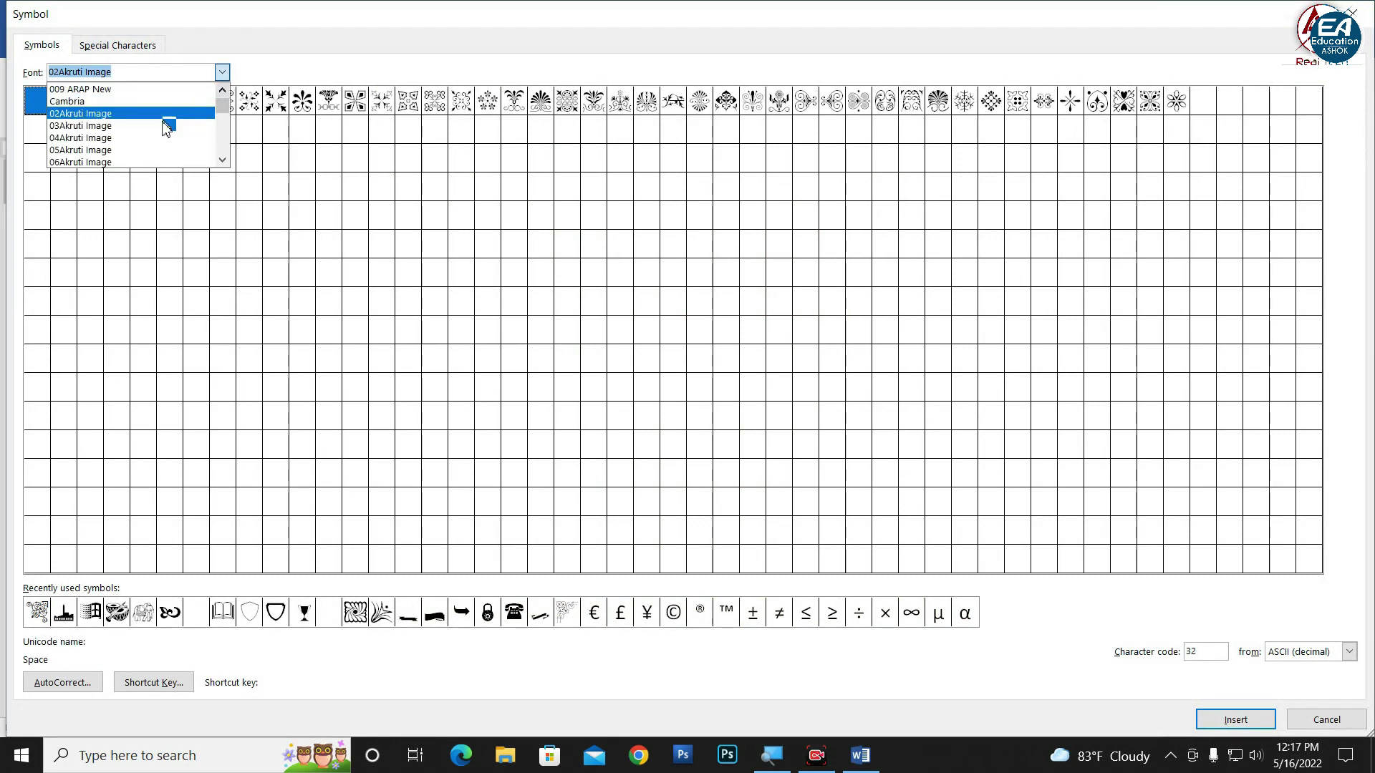
left_click(166, 126)
left_click(222, 73)
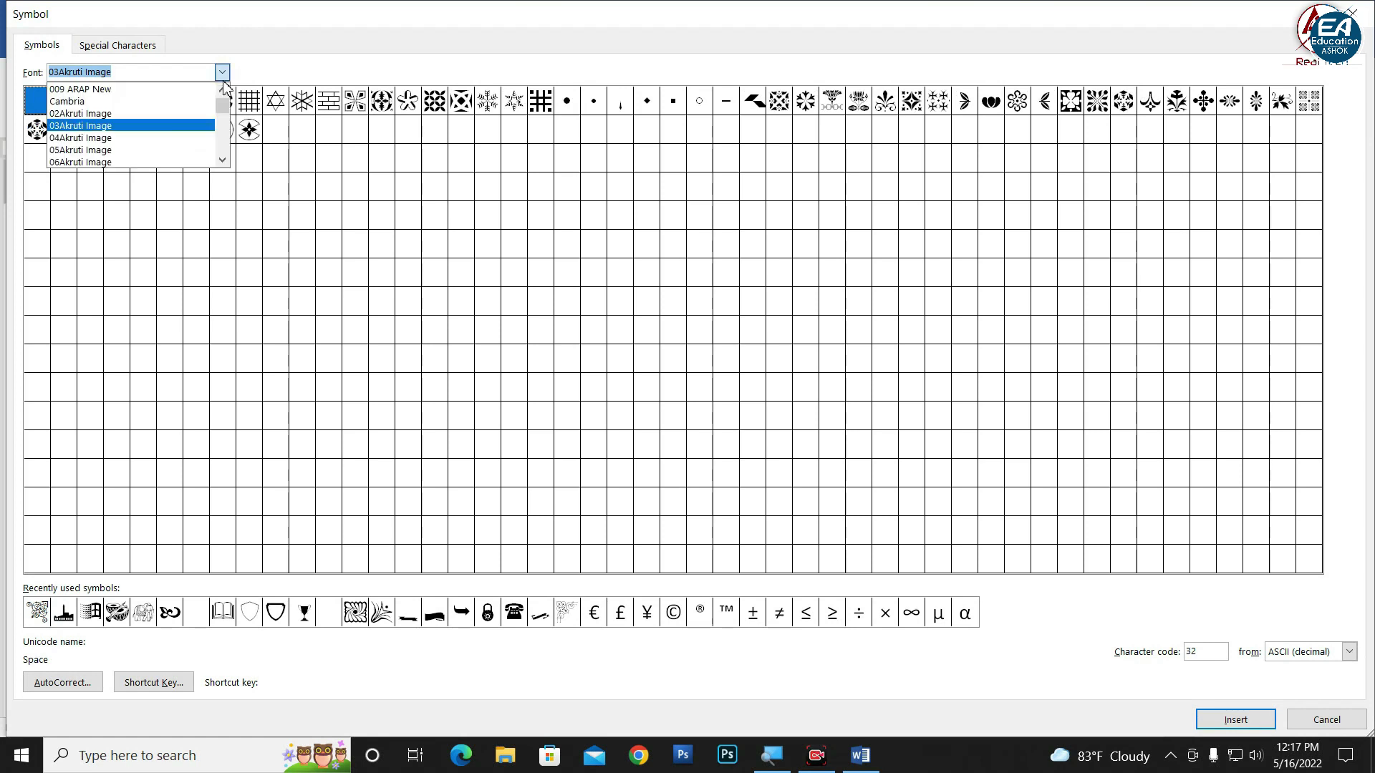
left_click(194, 137)
left_click(223, 72)
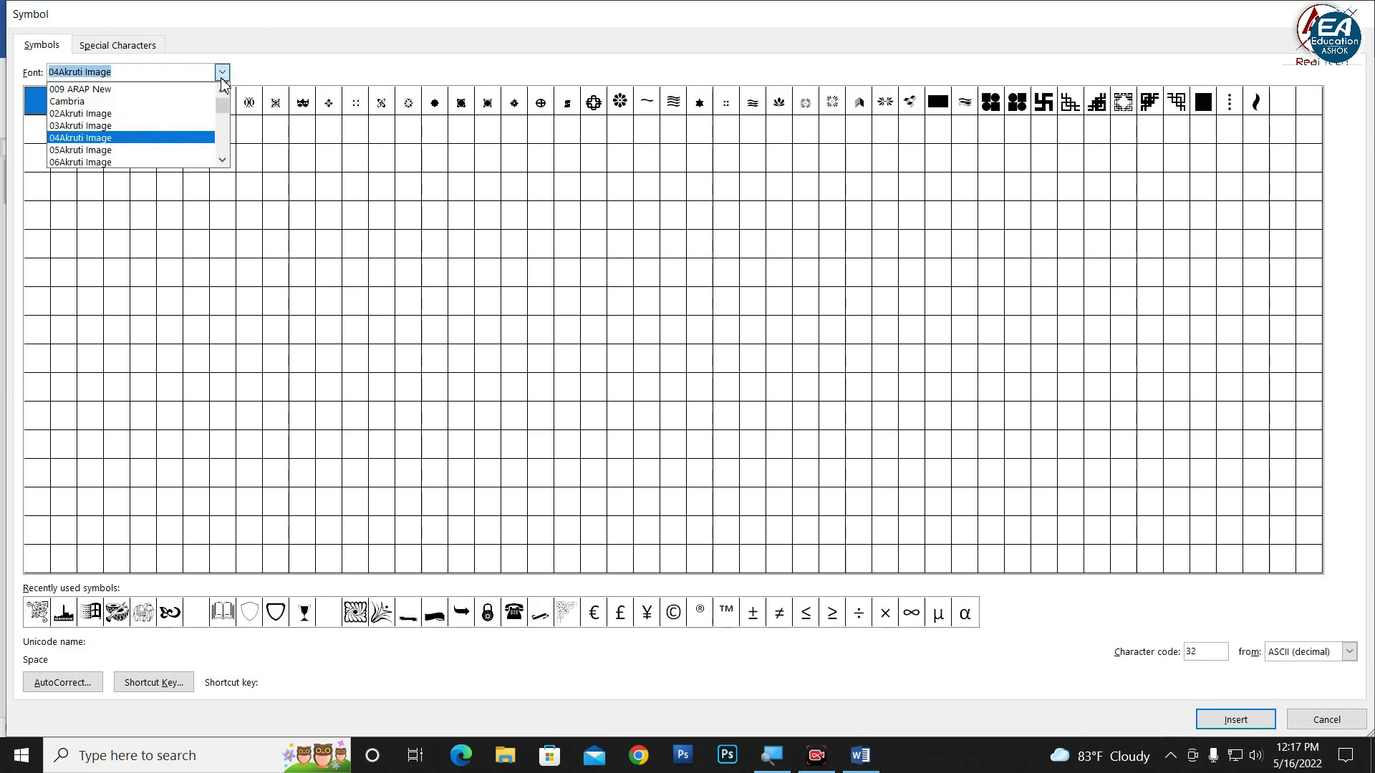
left_click(179, 152)
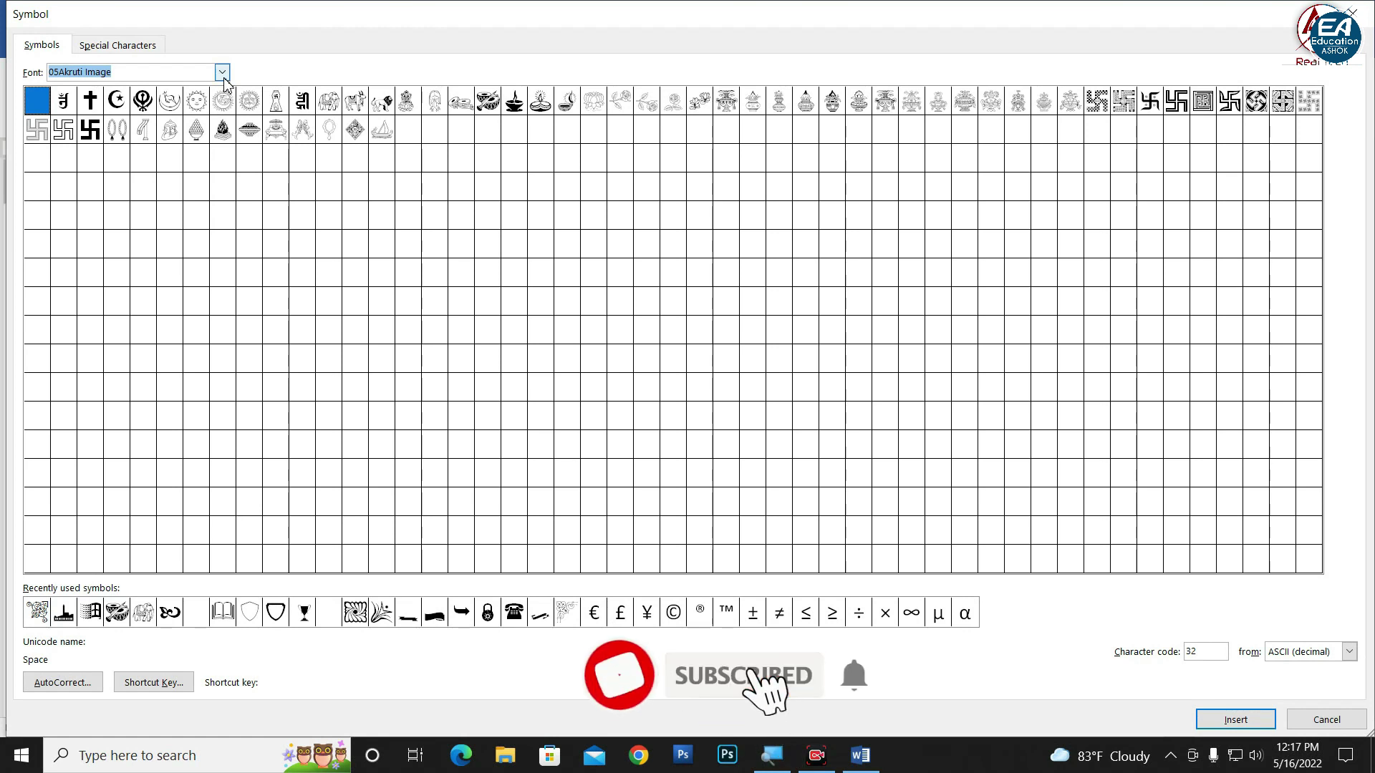
Step: Insert a corner ornament from the 08Akruti Image font and close the dialog
left_click(223, 76)
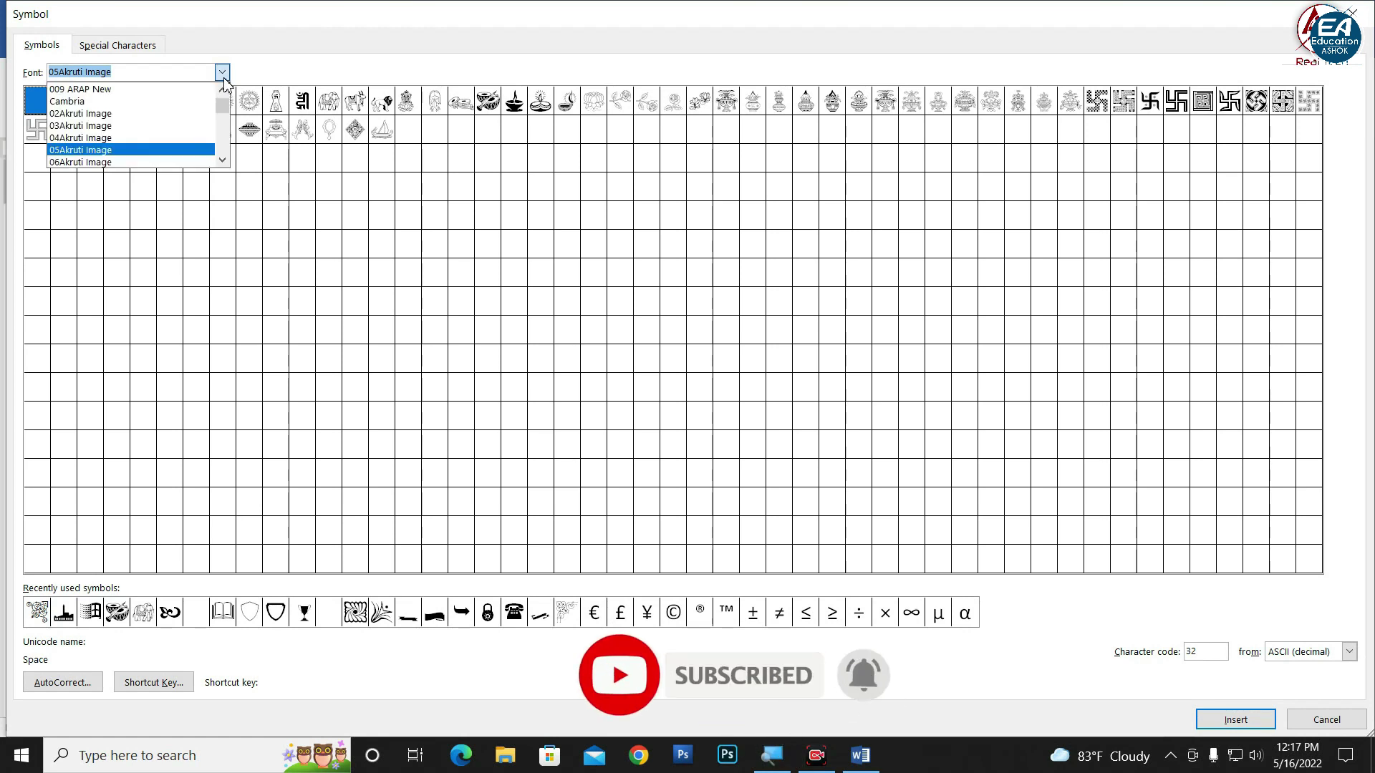
left_click(154, 162)
left_click(222, 71)
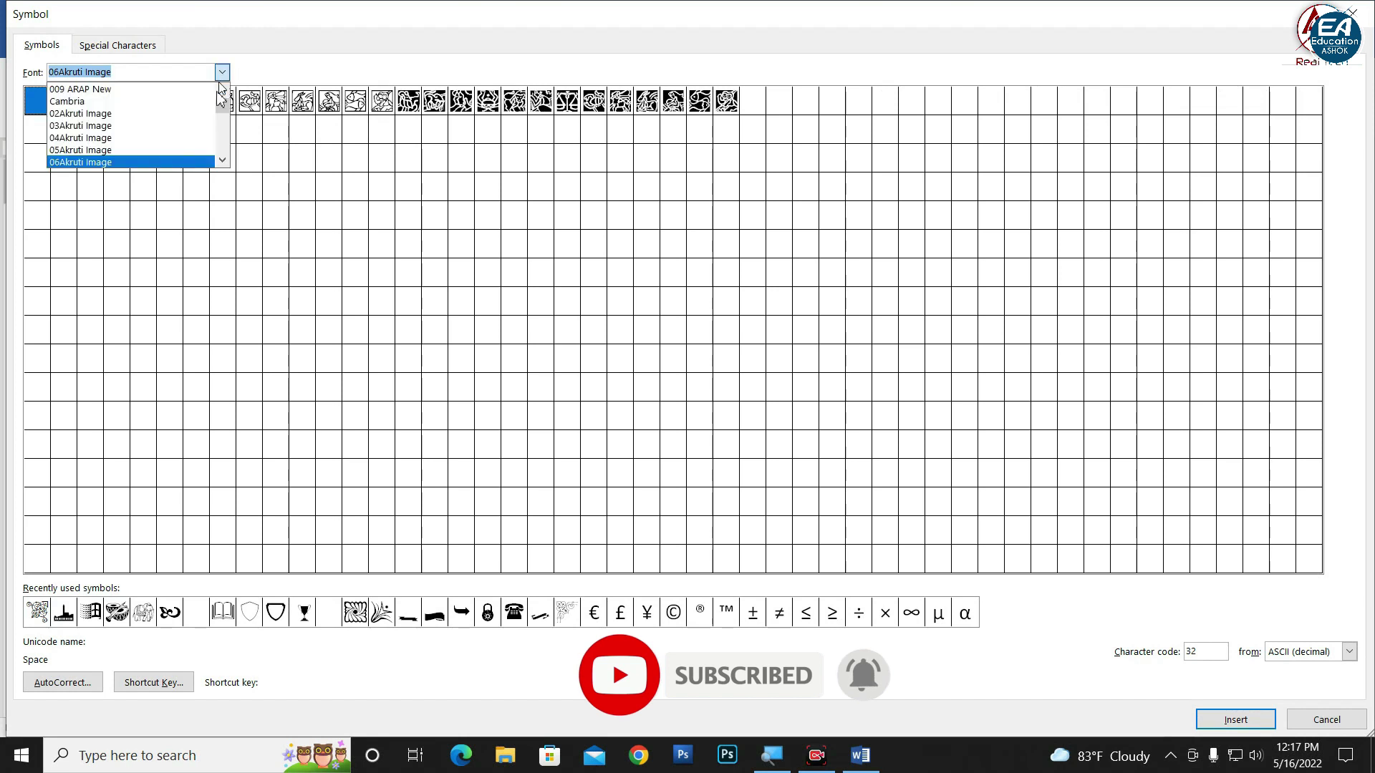
left_click(143, 163)
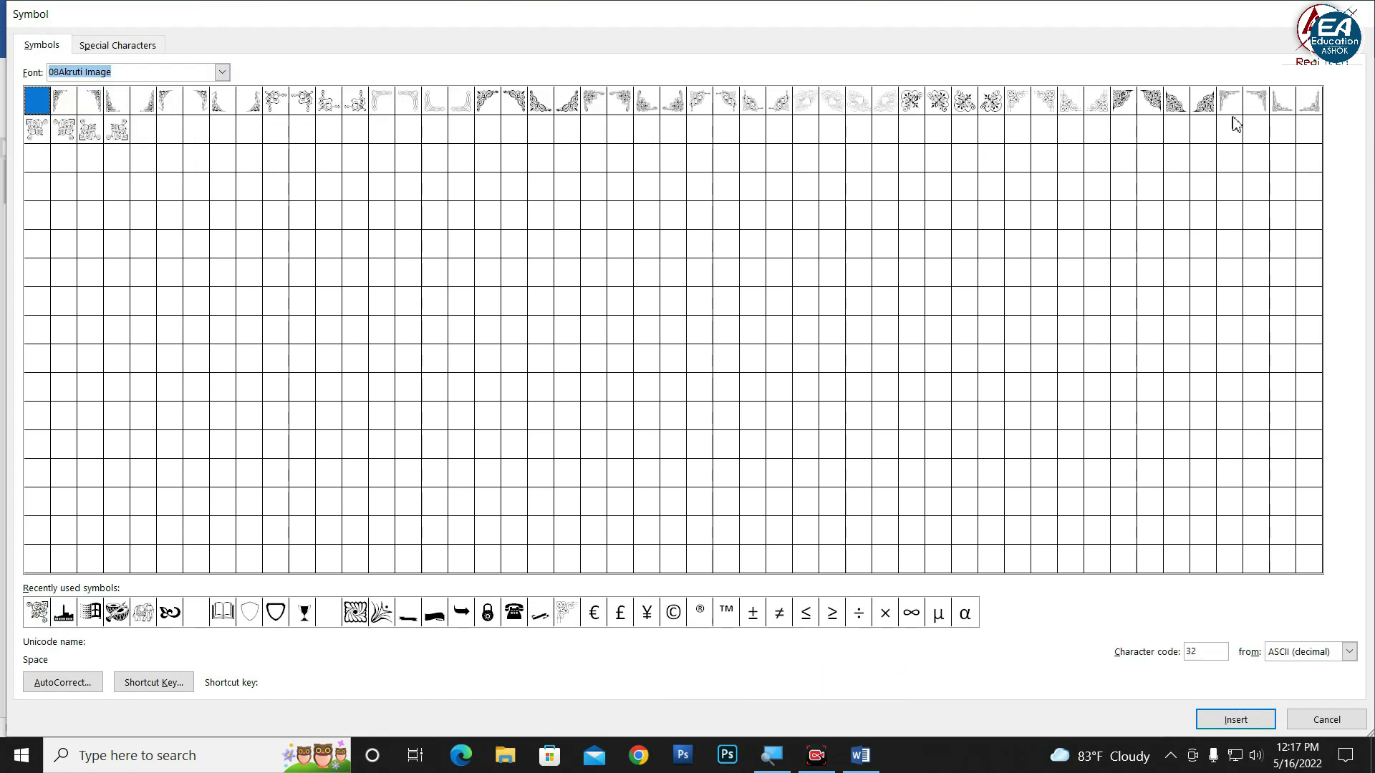
left_click(1045, 109)
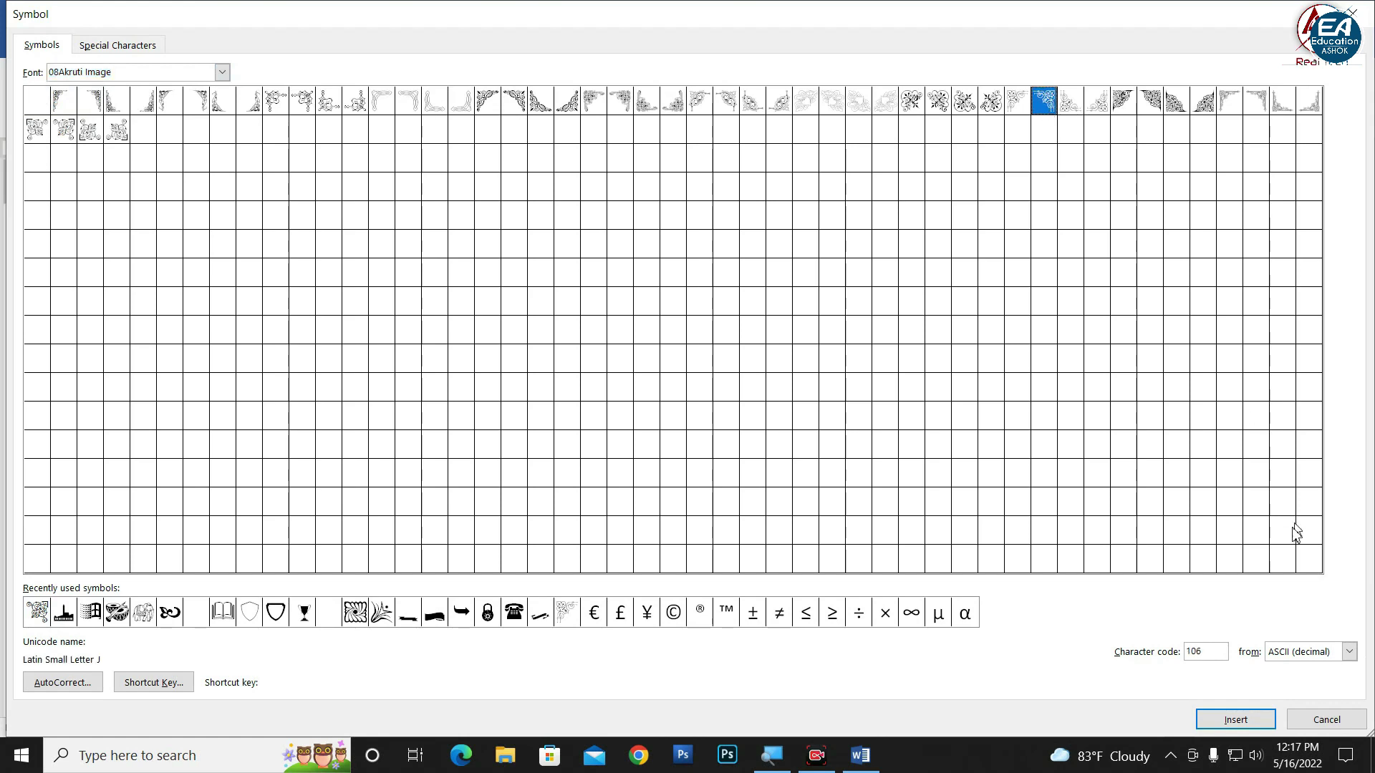
left_click(1255, 725)
left_click(1325, 719)
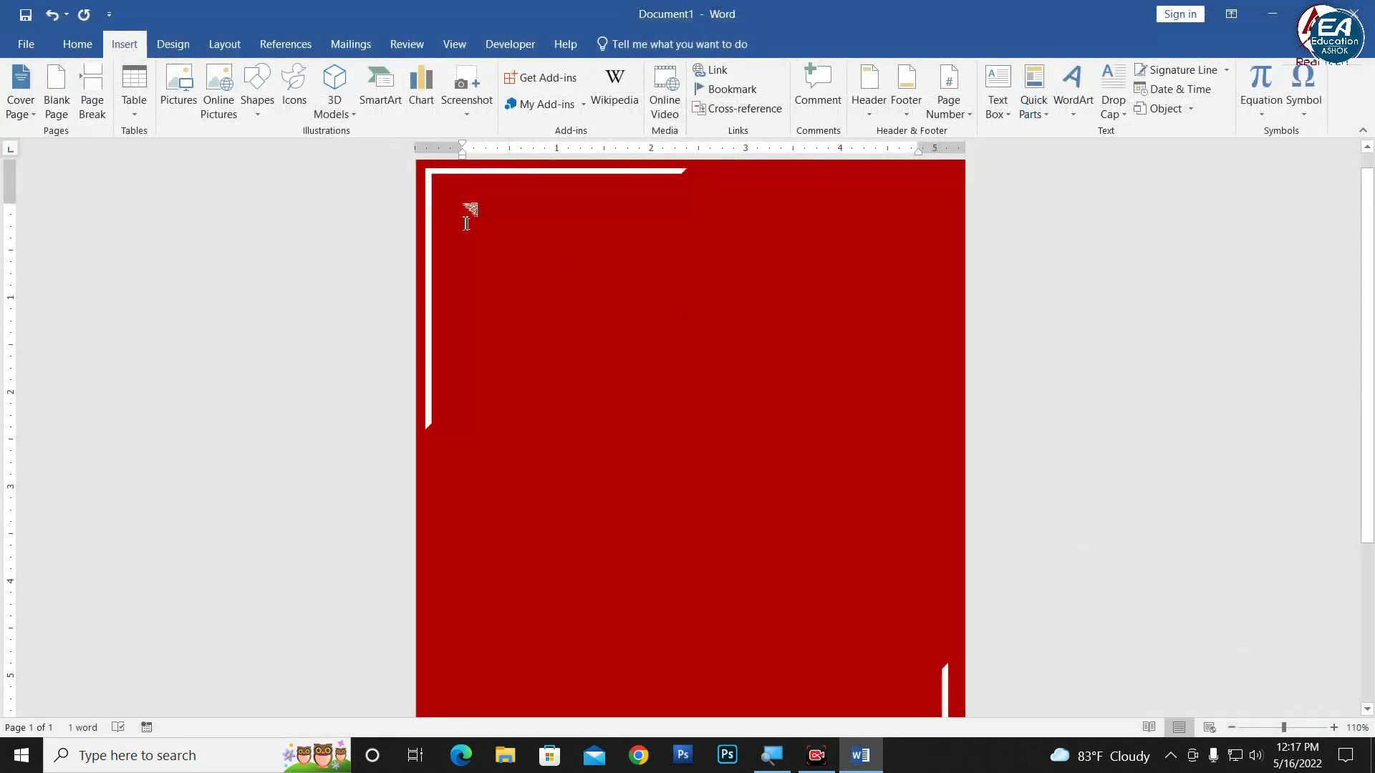
Step: Turn the ornament glyph into decorative text and shift its box down and right
left_click(471, 211)
double_click(471, 212)
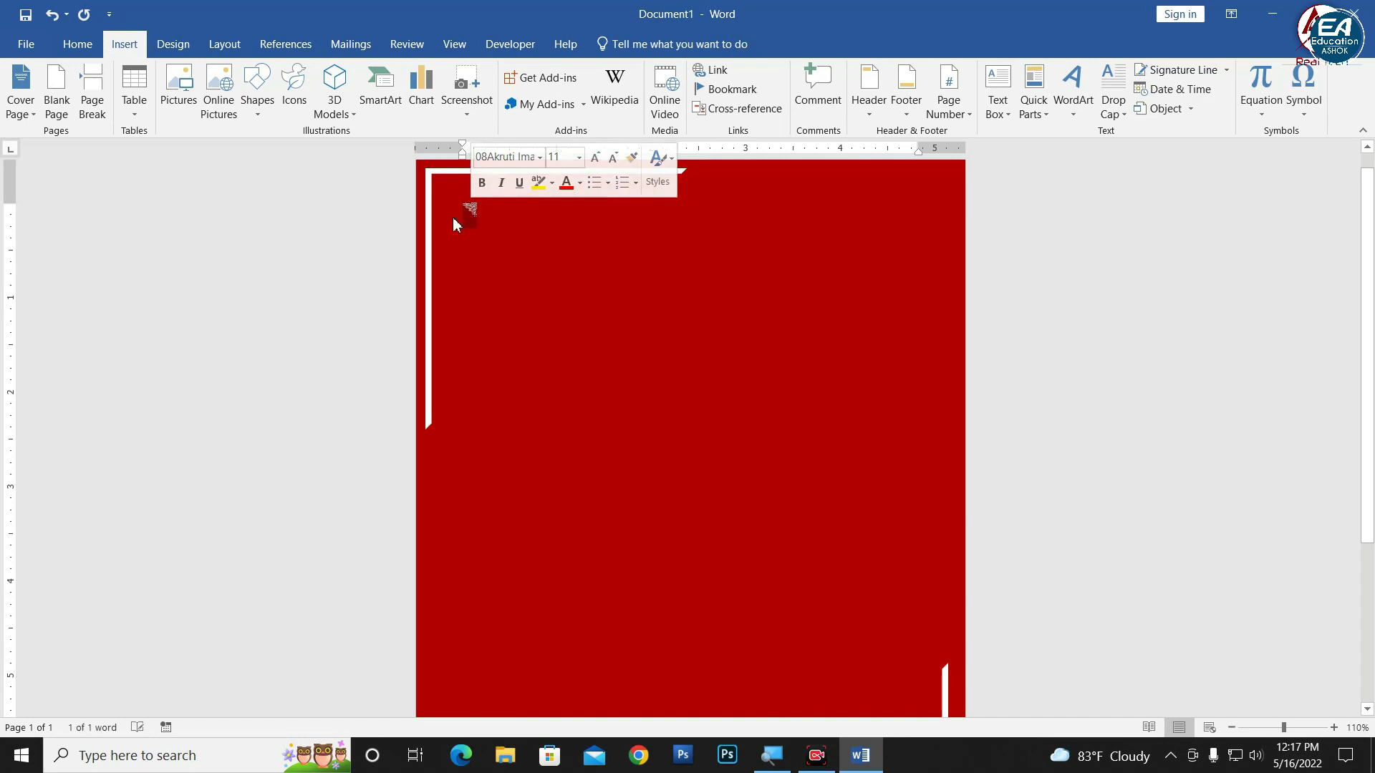
left_click(1070, 99)
left_click(1077, 144)
left_click(78, 45)
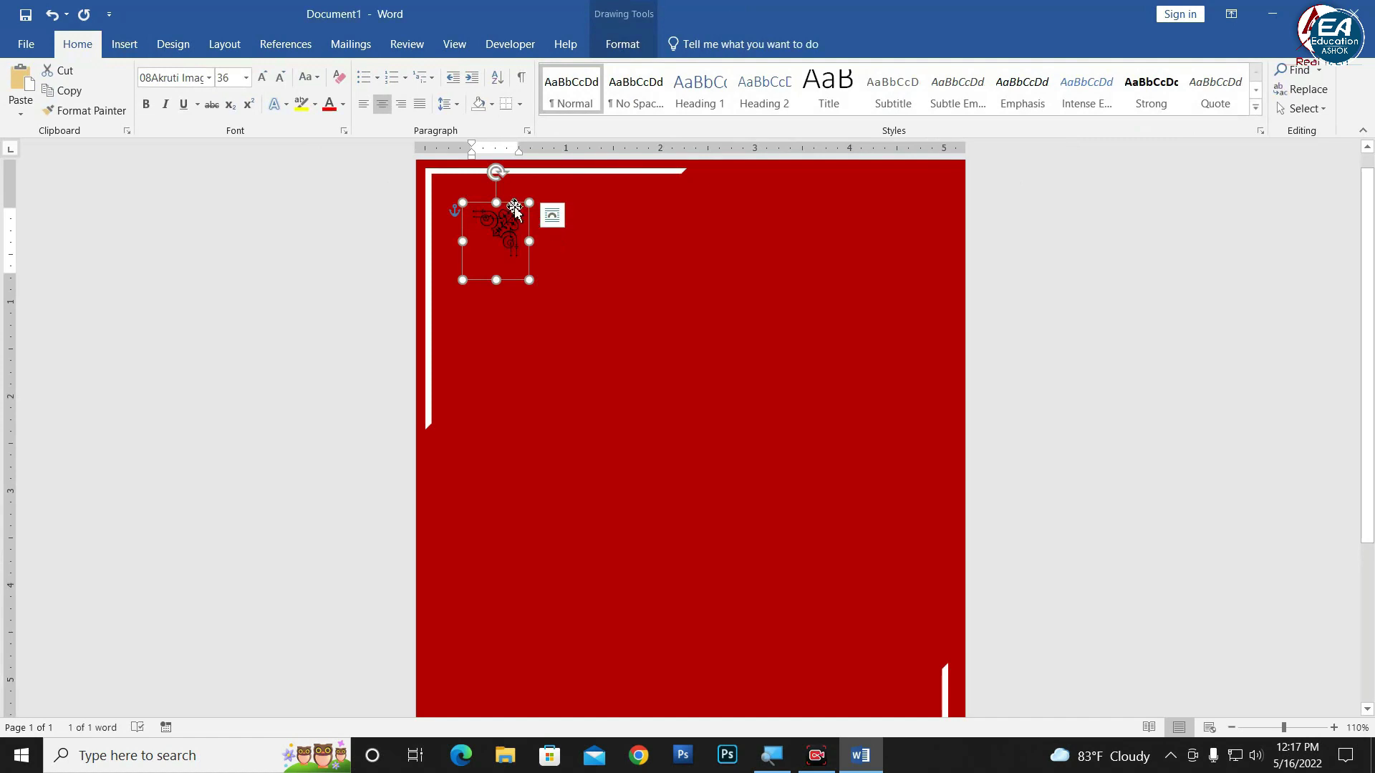
mouse_move(515, 209)
left_mouse_down()
mouse_move(587, 285)
mouse_move(613, 287)
left_mouse_up()
scroll(654, 368, "up", 5, "ctrl")
Step: Make the ornament's text fill white
left_click(619, 49)
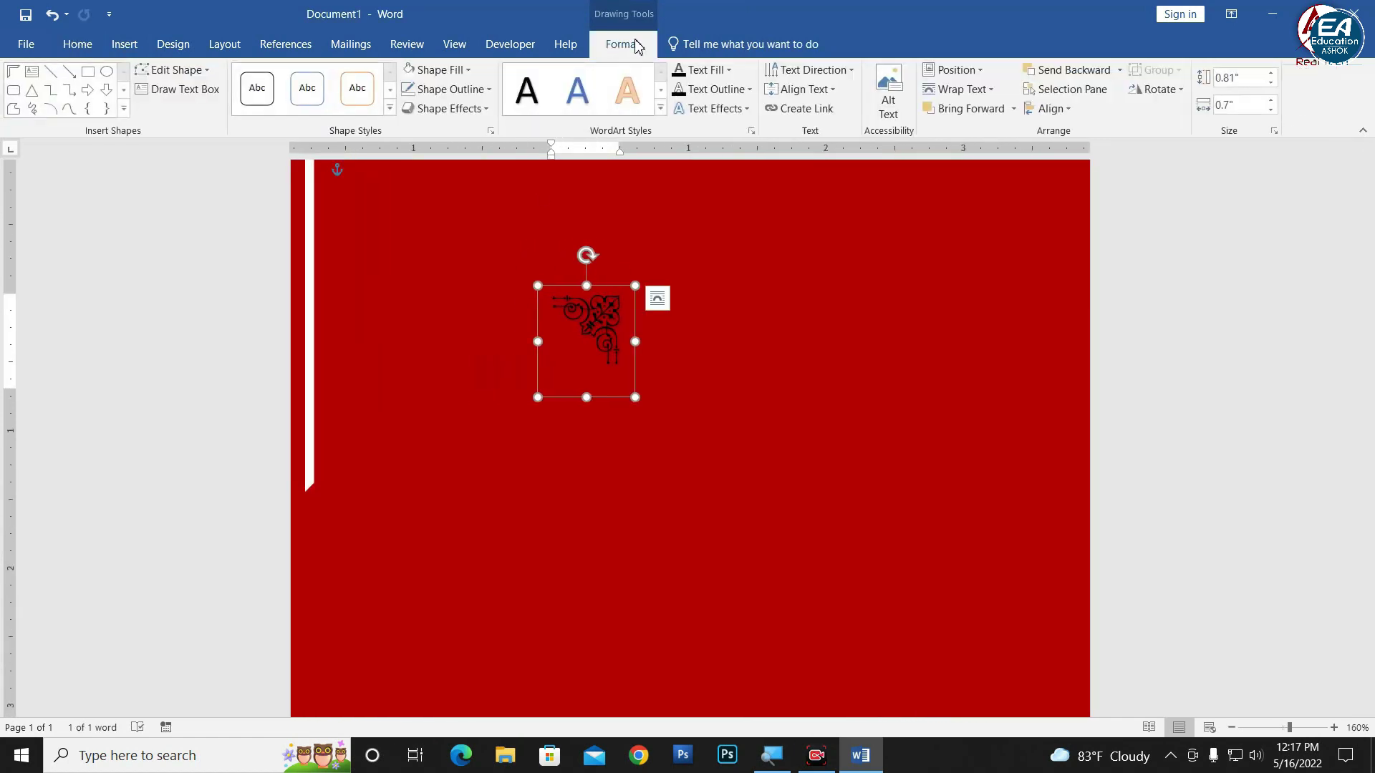
left_click(727, 70)
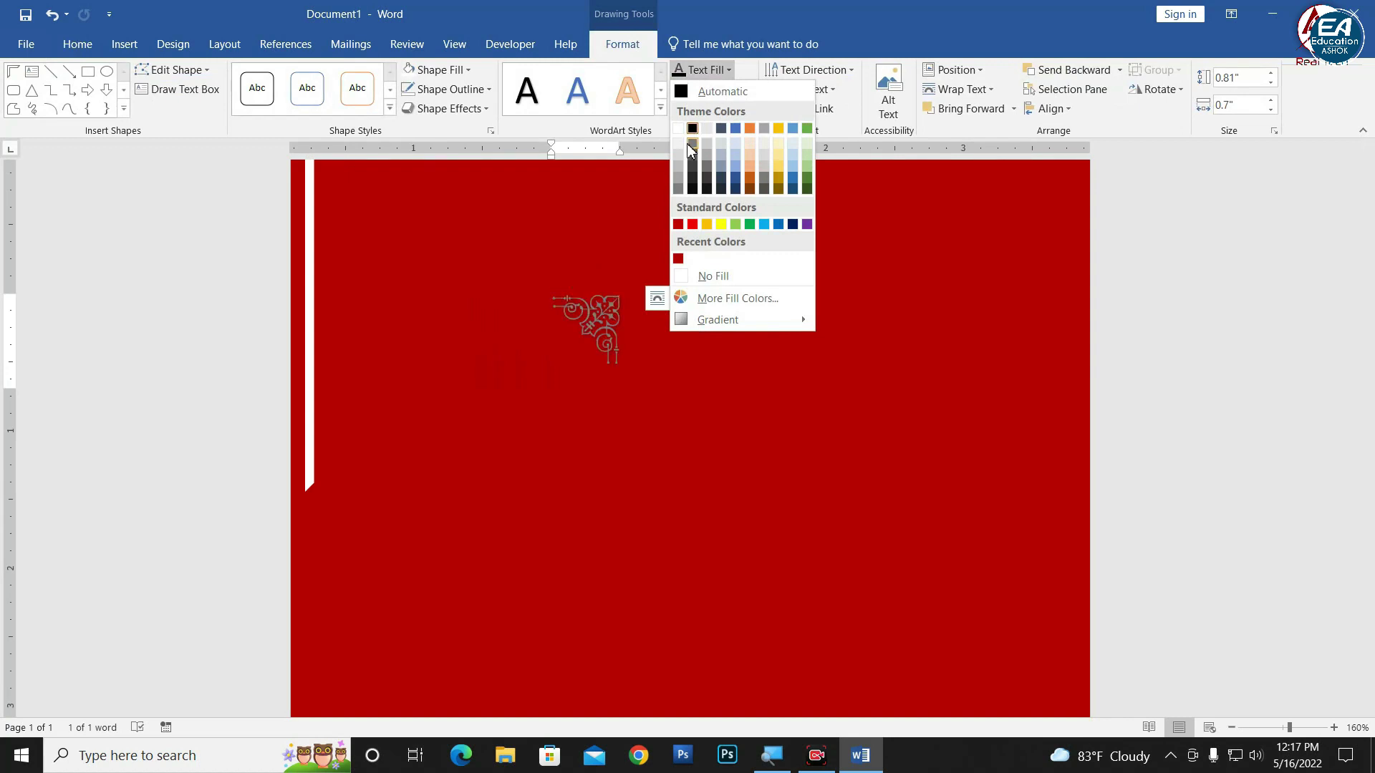
left_click(679, 129)
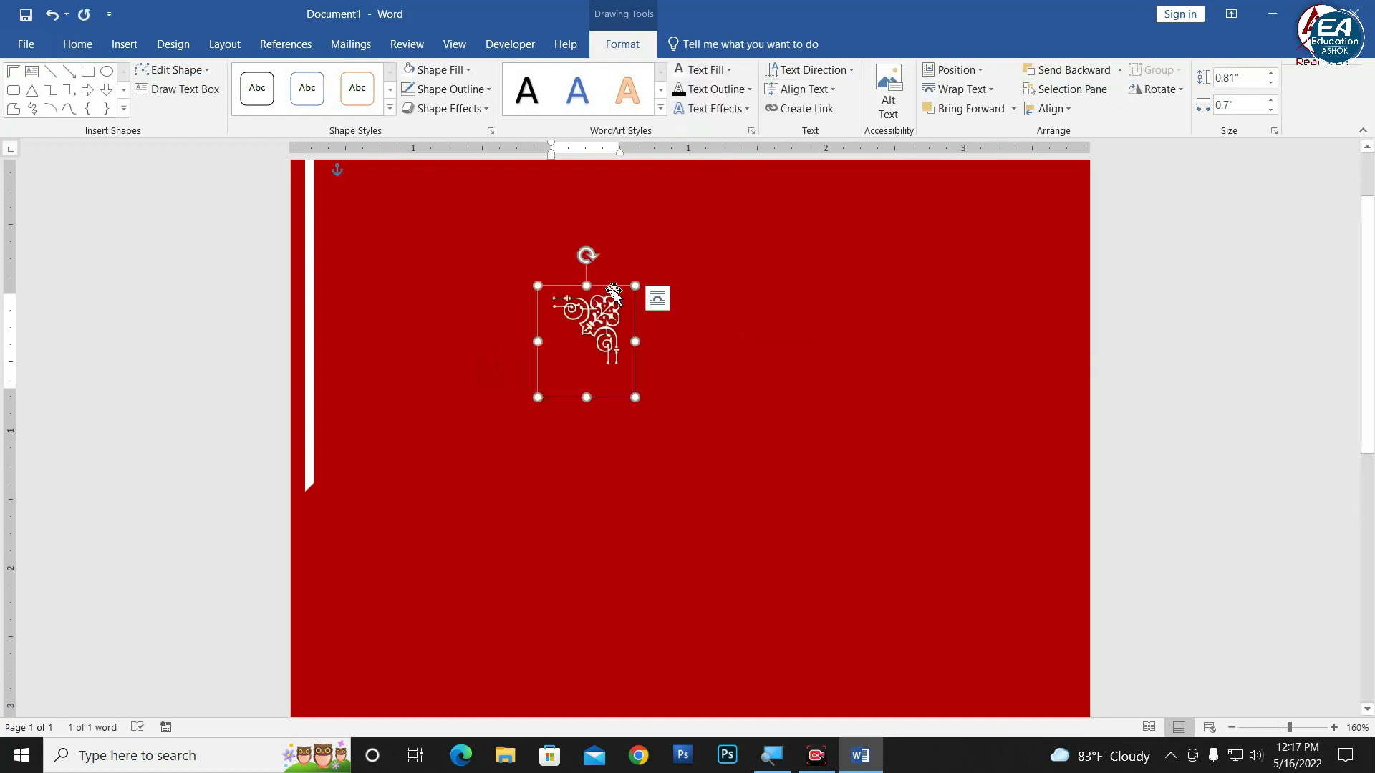
Step: Set a text wrapping style and position the ornament in the page's top-right corner
scroll(630, 323, "down", 5)
mouse_move(643, 294)
left_mouse_down()
mouse_move(938, 134)
mouse_move(935, 188)
left_mouse_up()
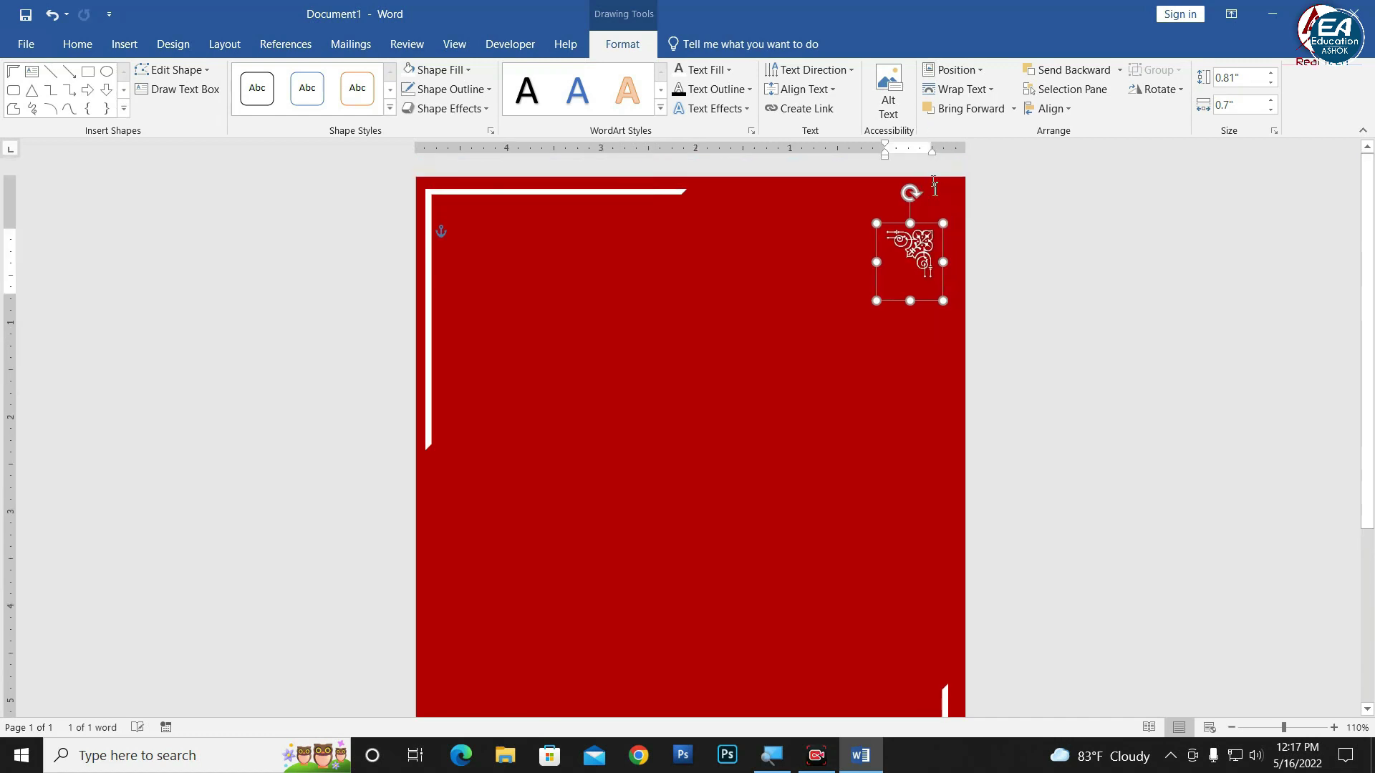
left_click_drag(922, 308, 927, 308)
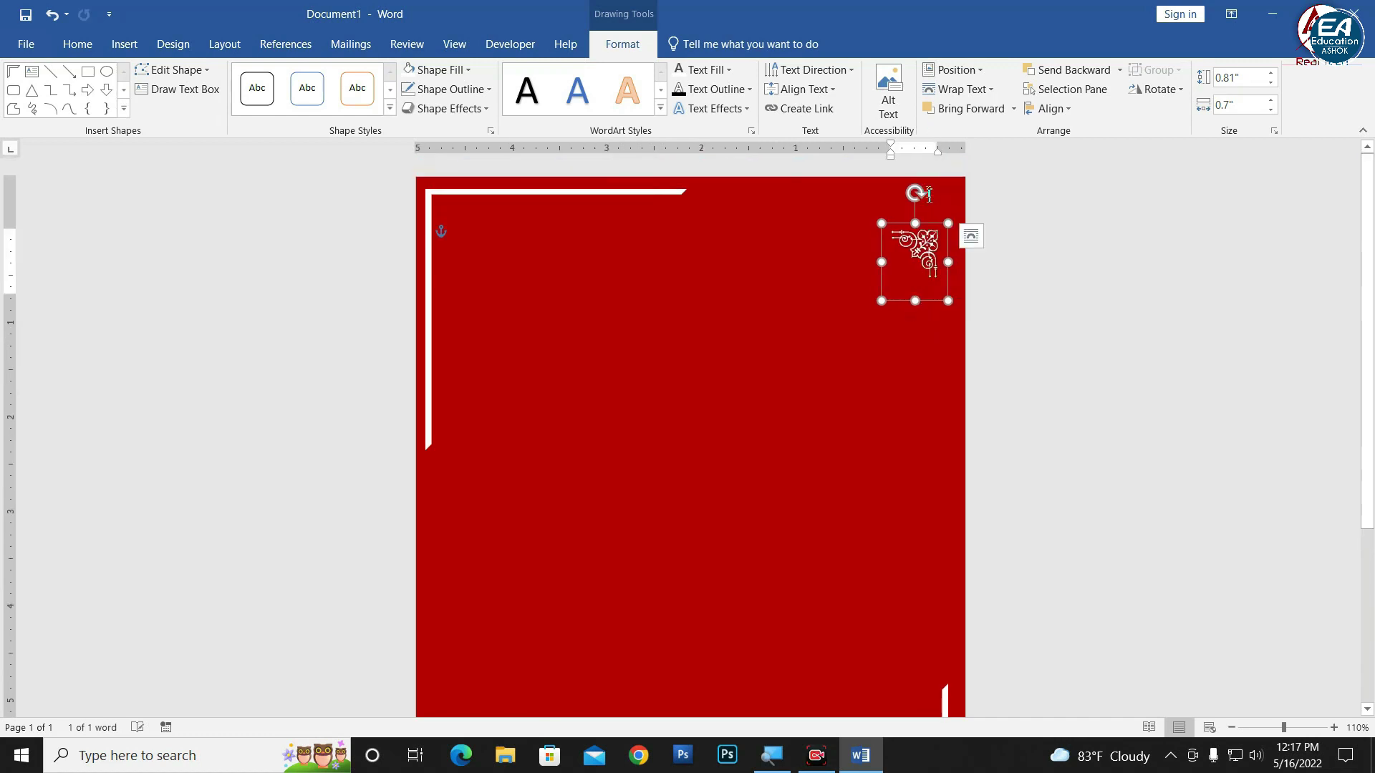
left_click_drag(916, 232, 865, 233)
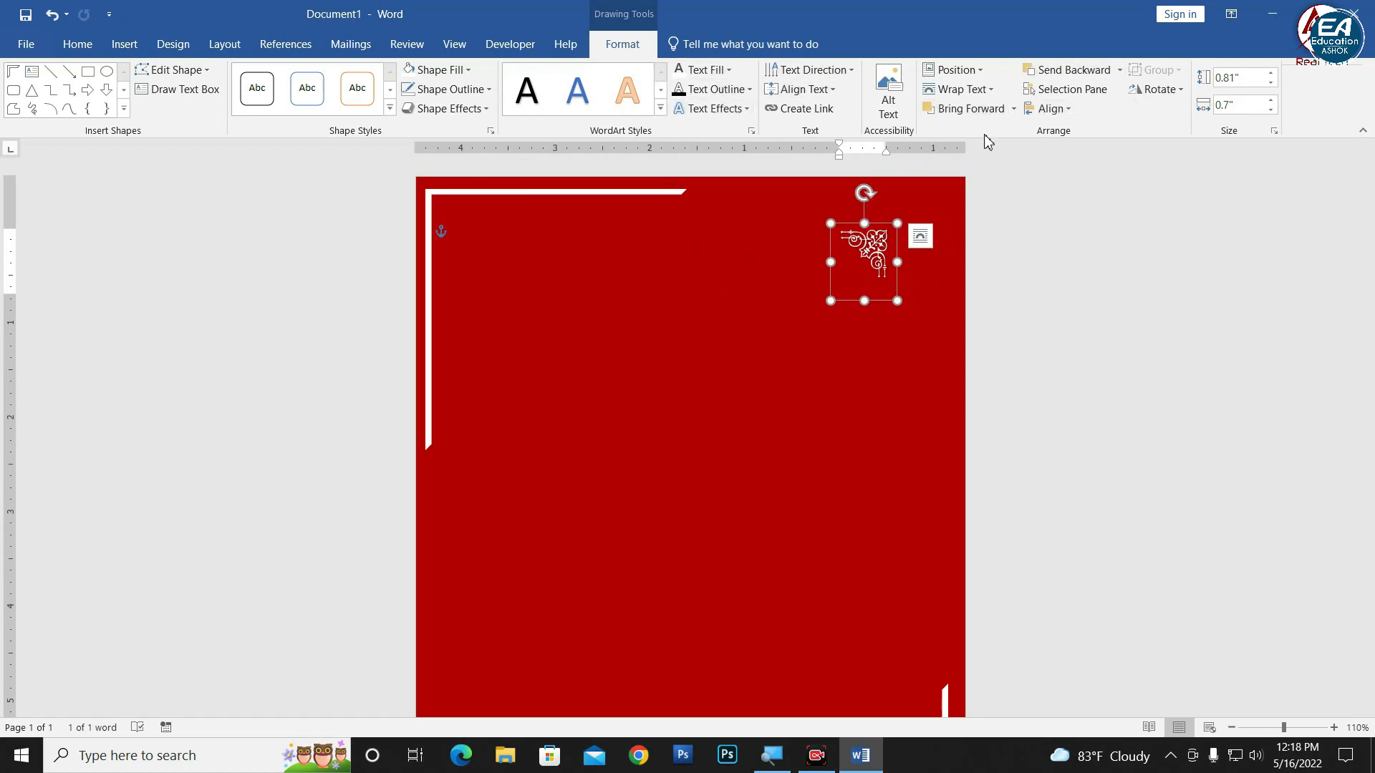
left_click(970, 90)
left_click(964, 230)
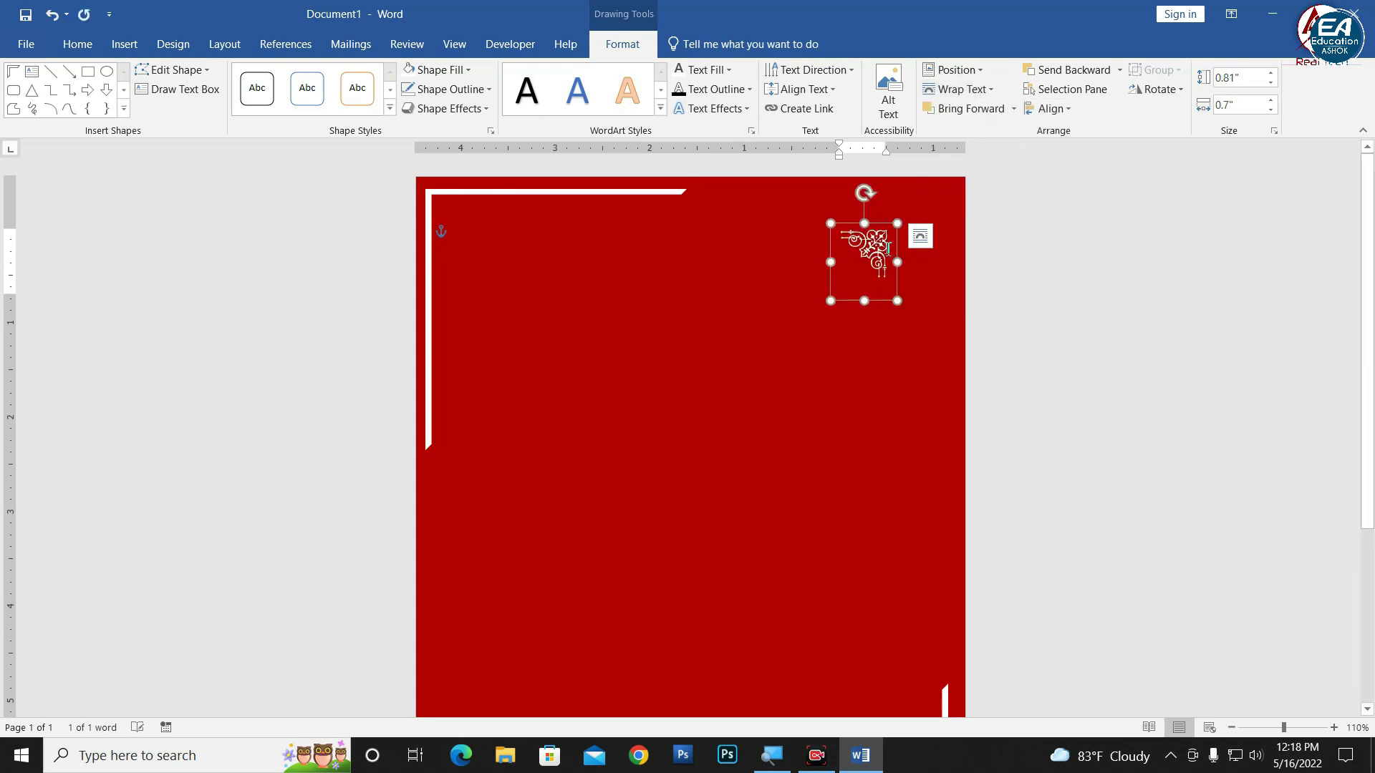
left_click_drag(884, 227, 936, 209)
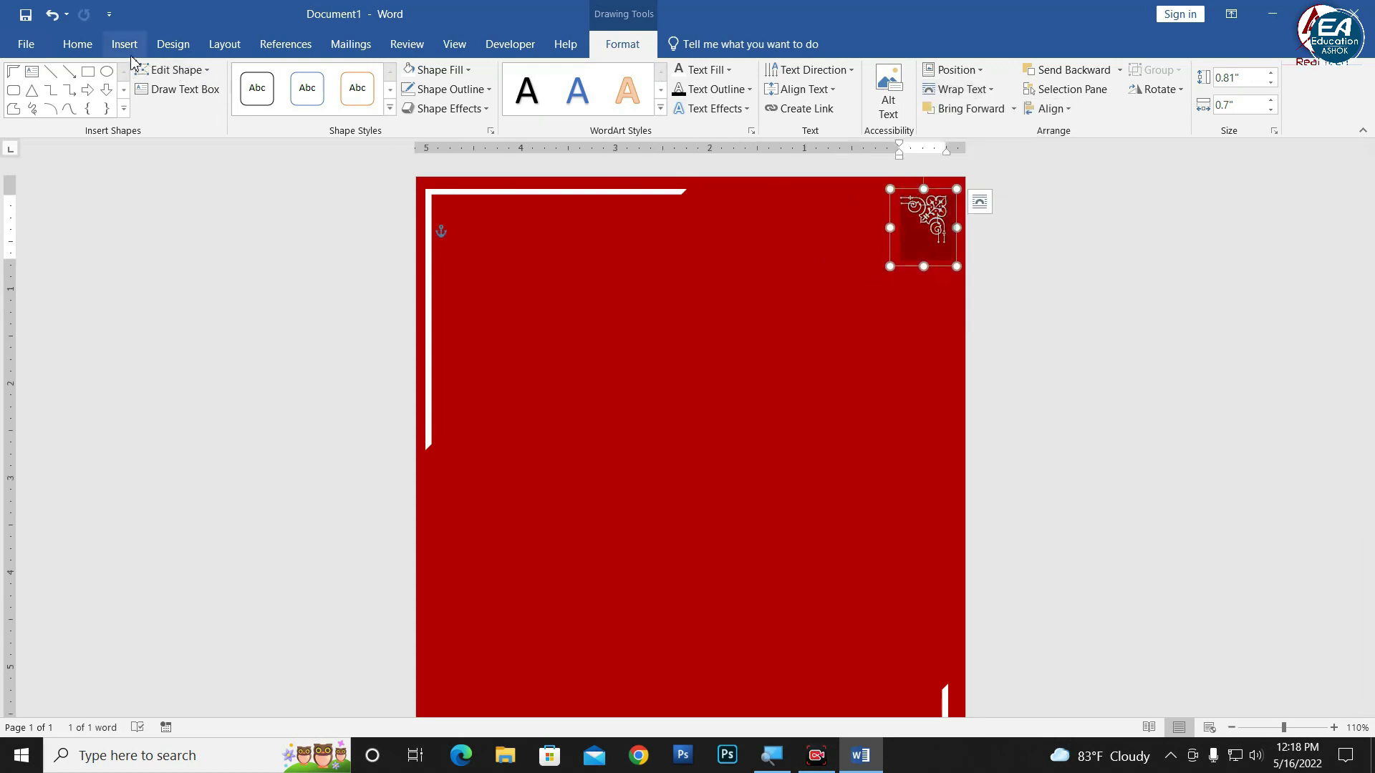
Step: Enlarge the ornament to font size 90
left_click(77, 44)
left_click(262, 77)
left_click(262, 77)
left_click(262, 77)
left_click(262, 77)
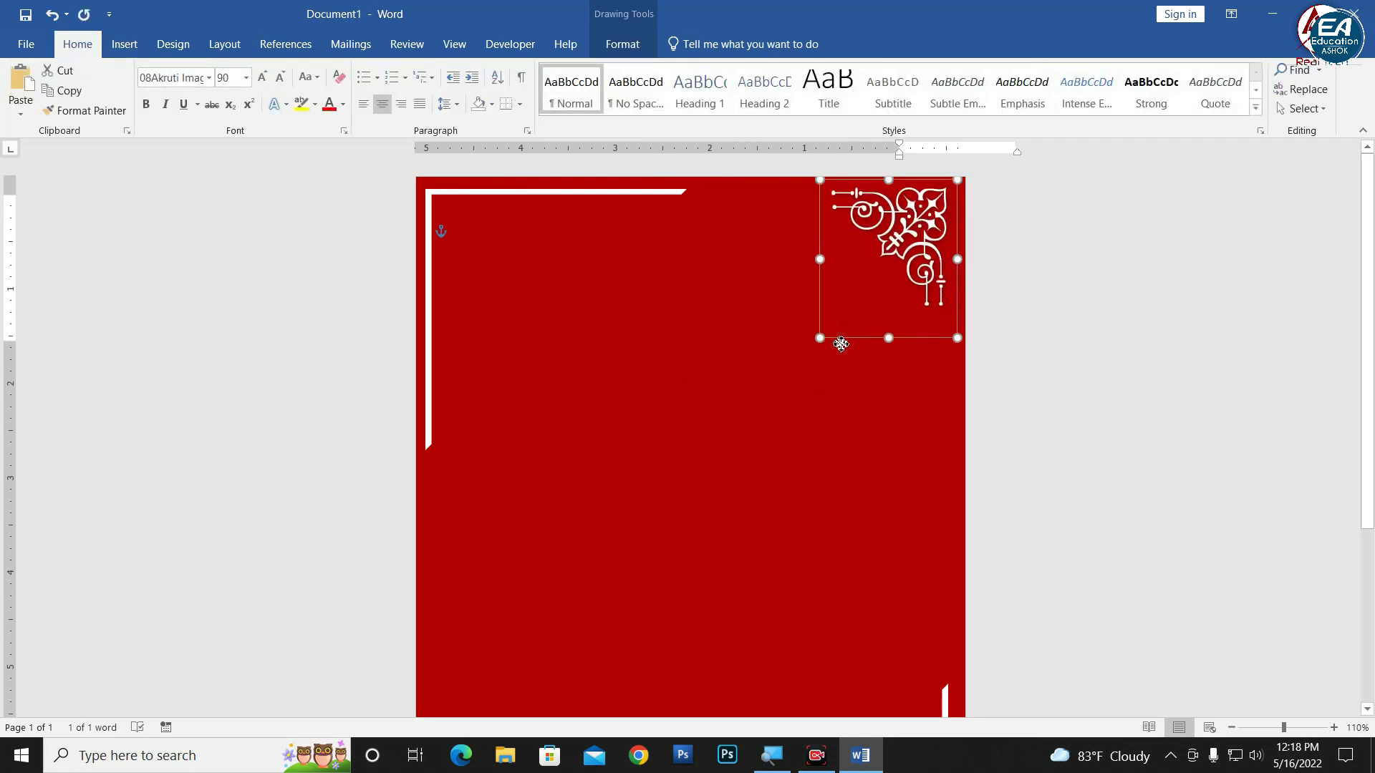
Step: Copy the top-right ornament to the bottom-left and flip it vertically
left_click(875, 424)
scroll(870, 437, "down", 4, "ctrl")
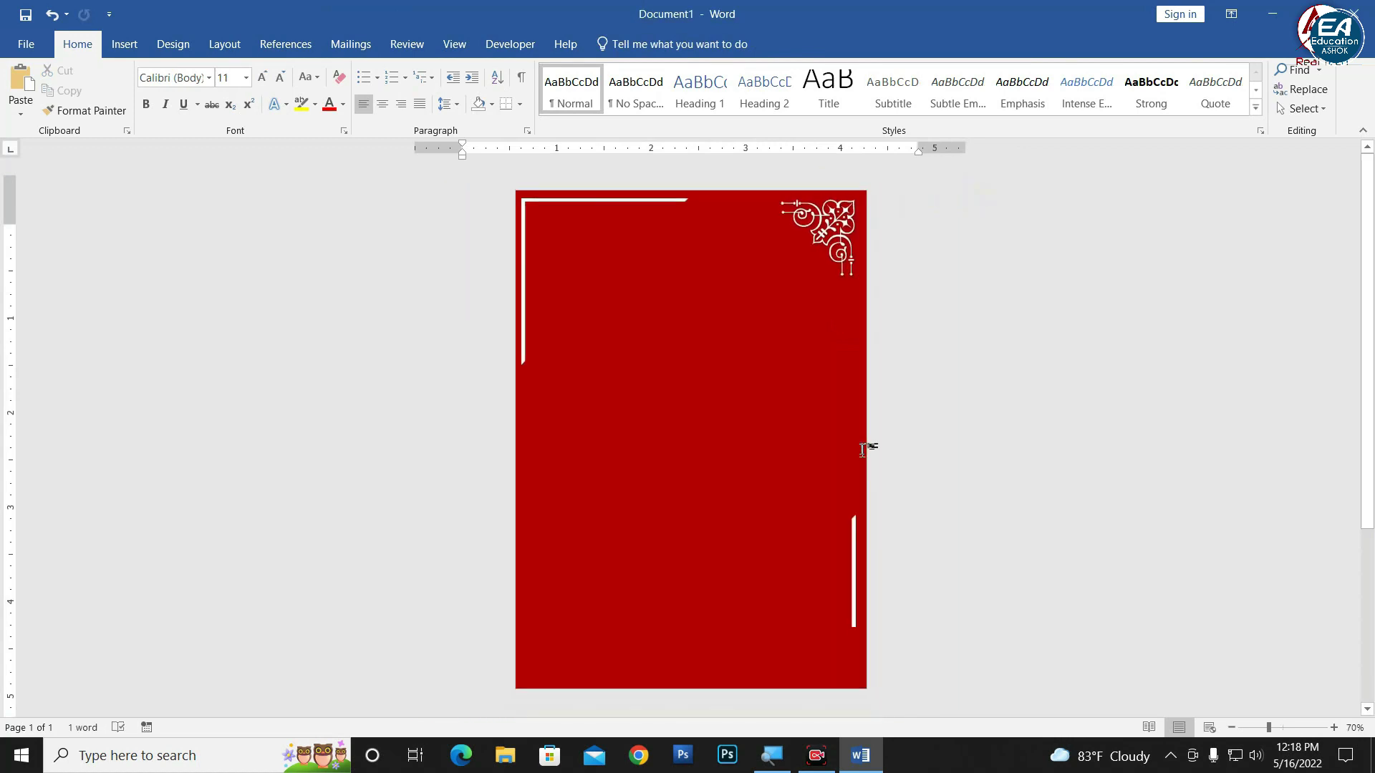
scroll(869, 458, "down", 4, "ctrl")
scroll(789, 316, "up", 3, "ctrl")
left_click(810, 279)
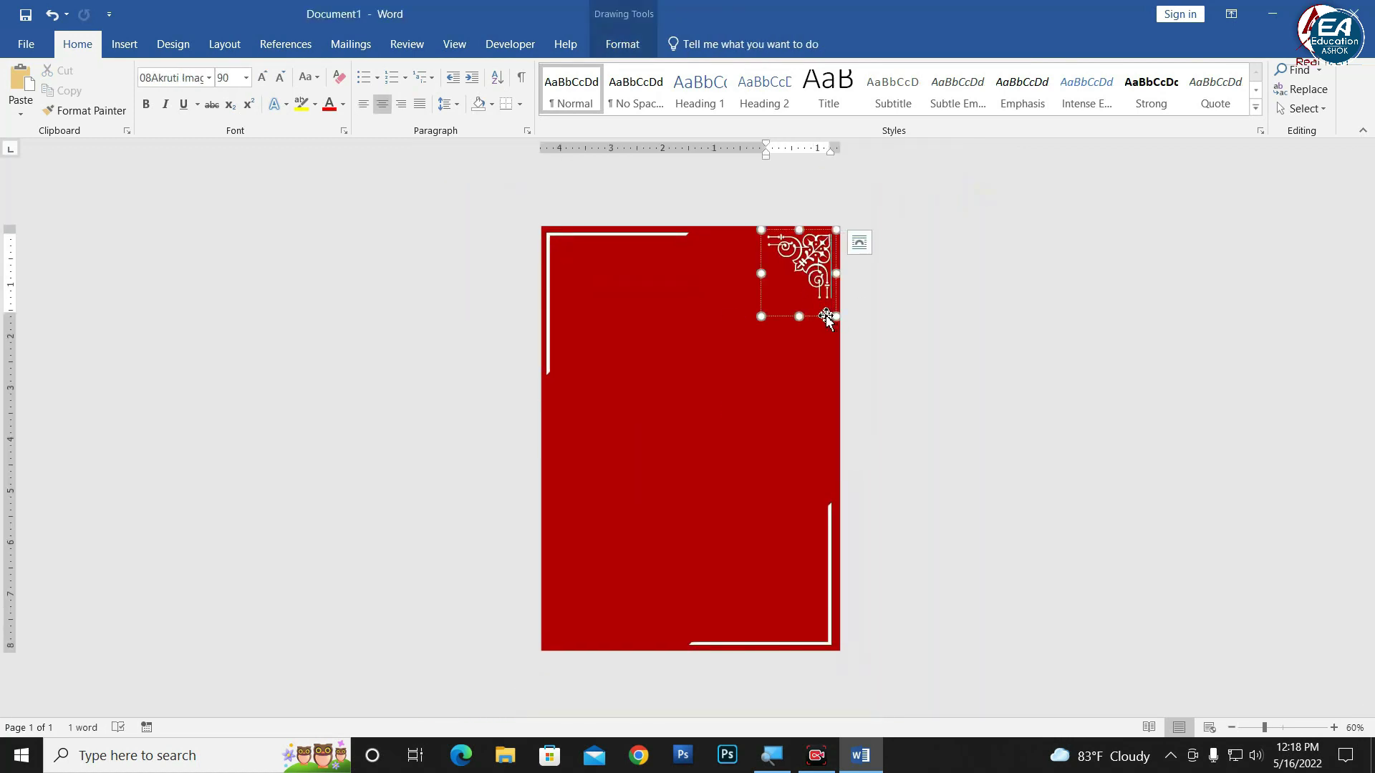
key("ctrl+v")
left_click_drag(642, 564, 676, 578)
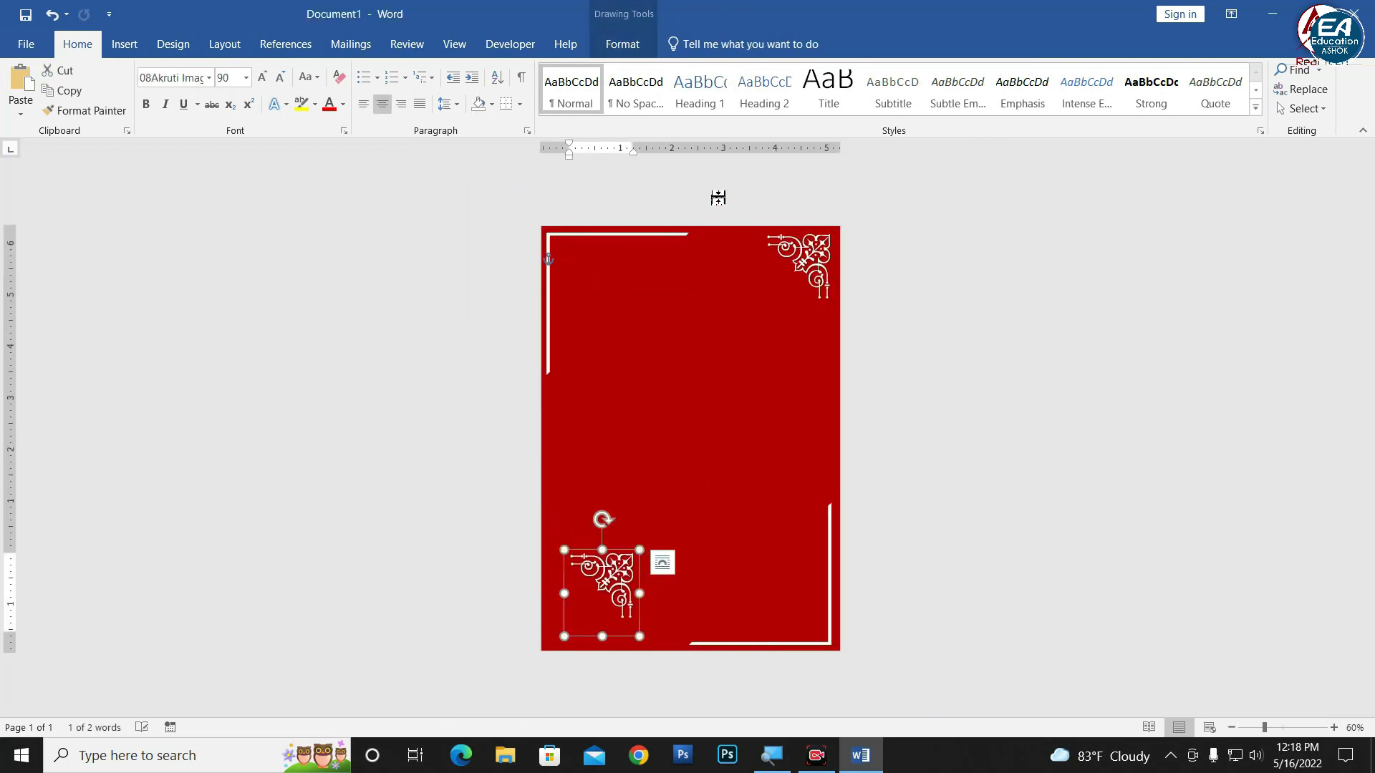
left_click(622, 45)
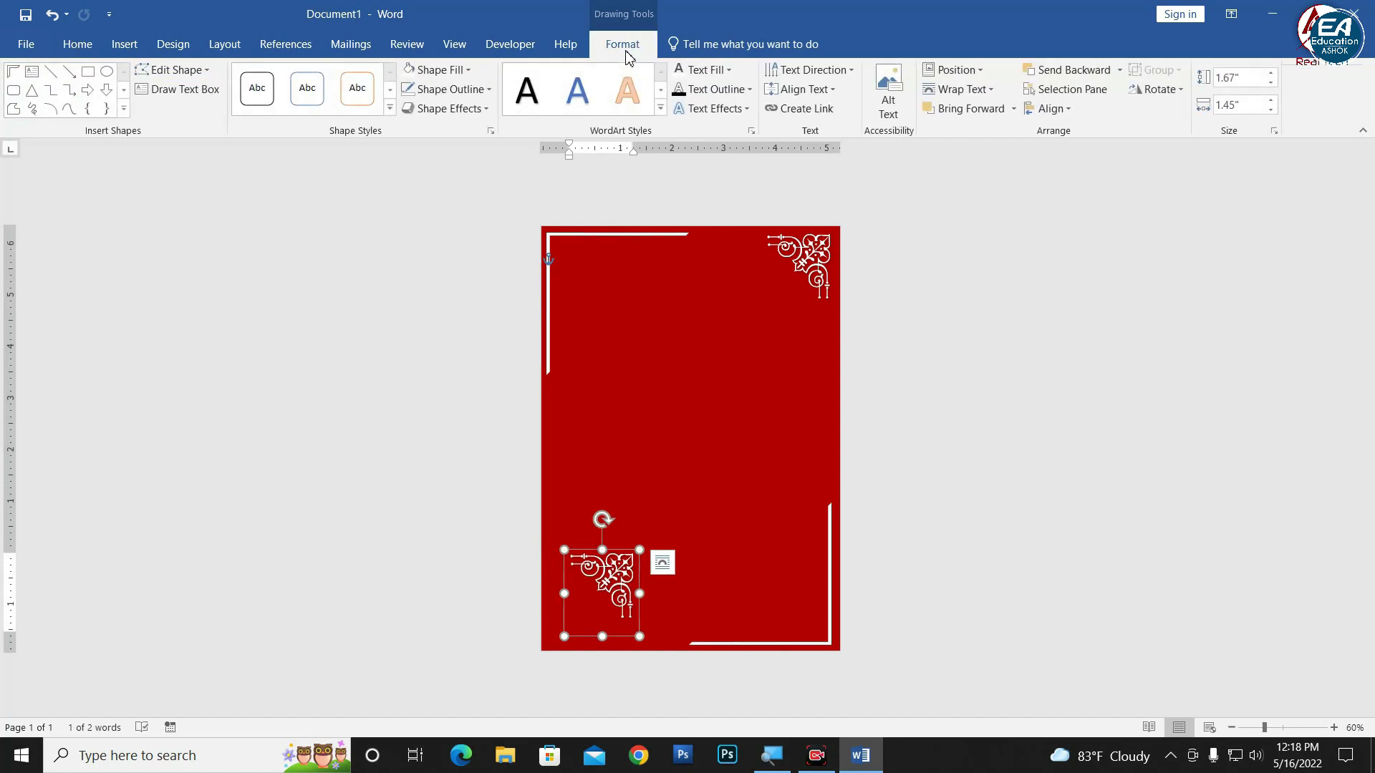
left_click(1160, 89)
left_click(1170, 151)
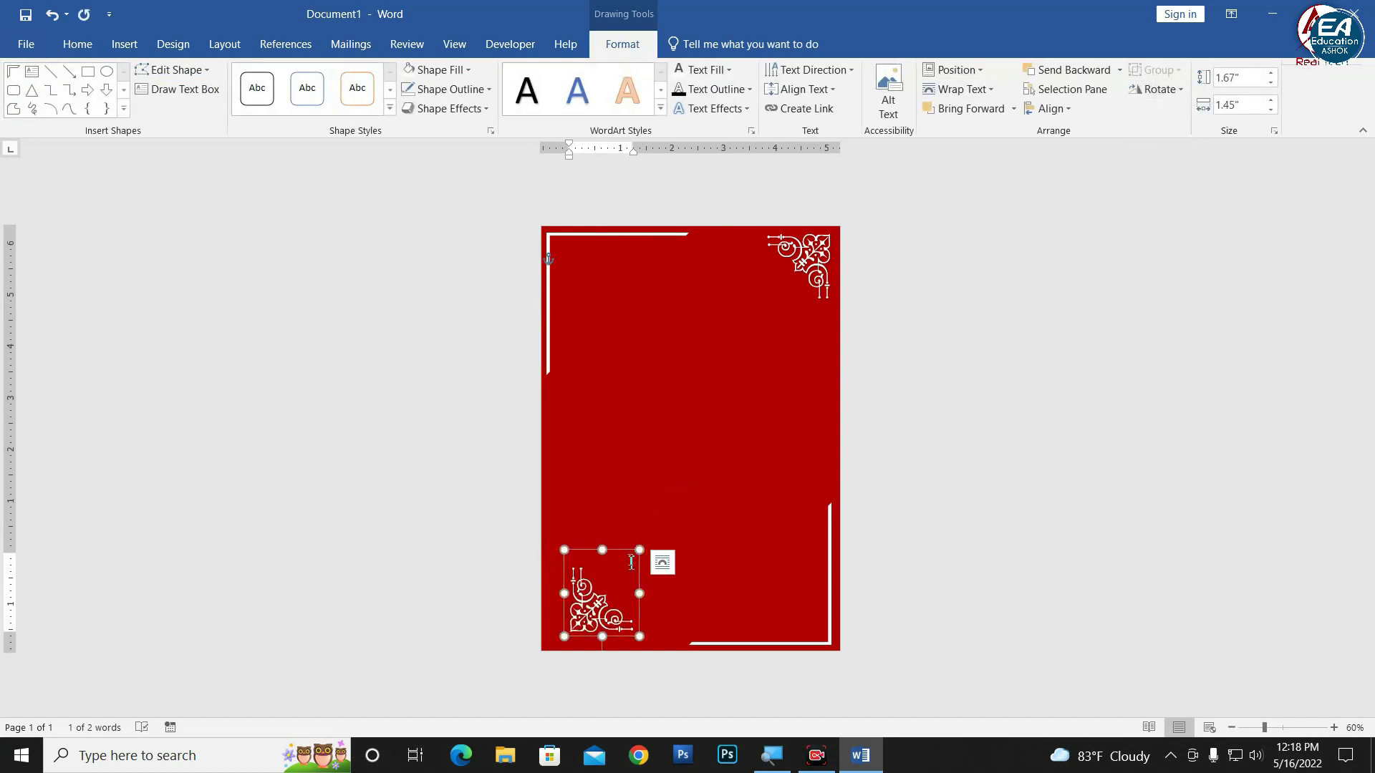
left_click_drag(621, 556, 606, 553)
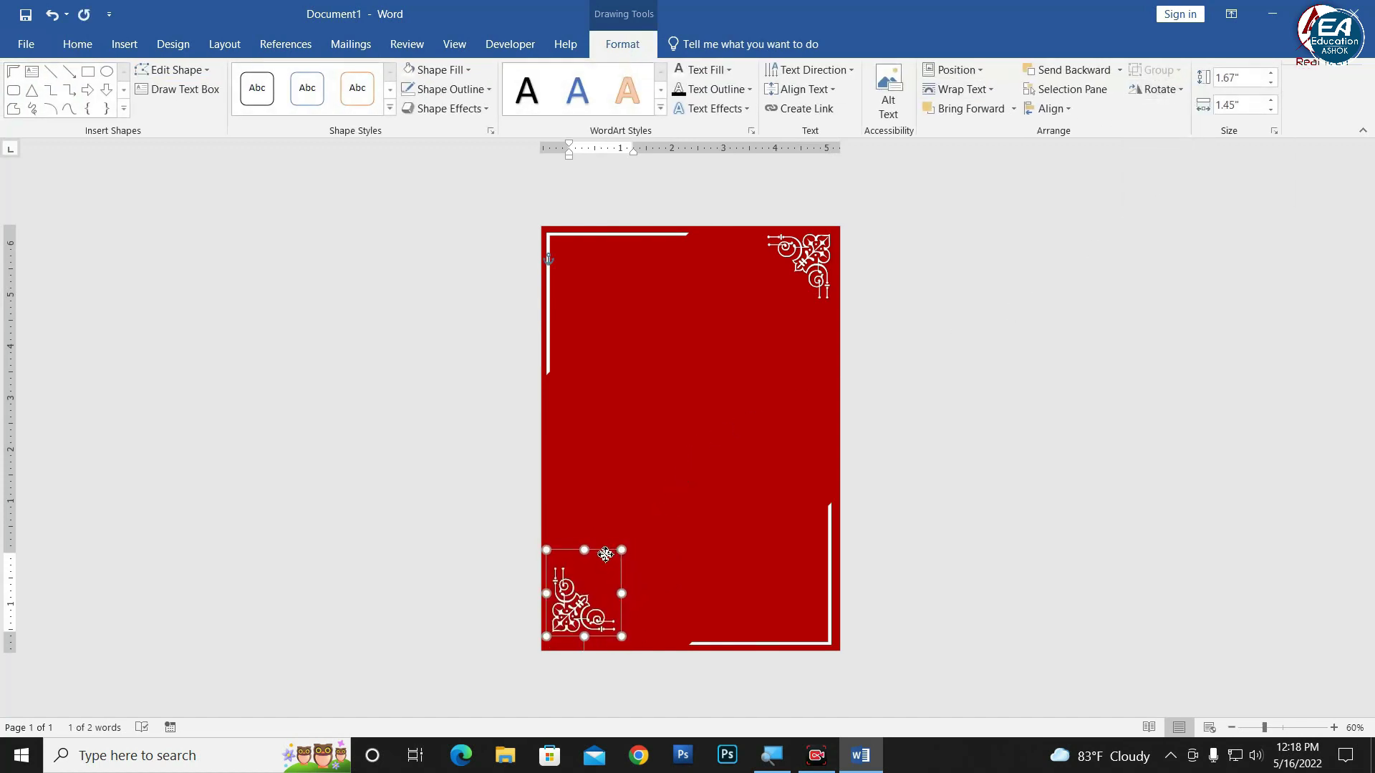
Step: Nudge the flipped ornament down into the bottom-left corner and check the layout
left_click(699, 462)
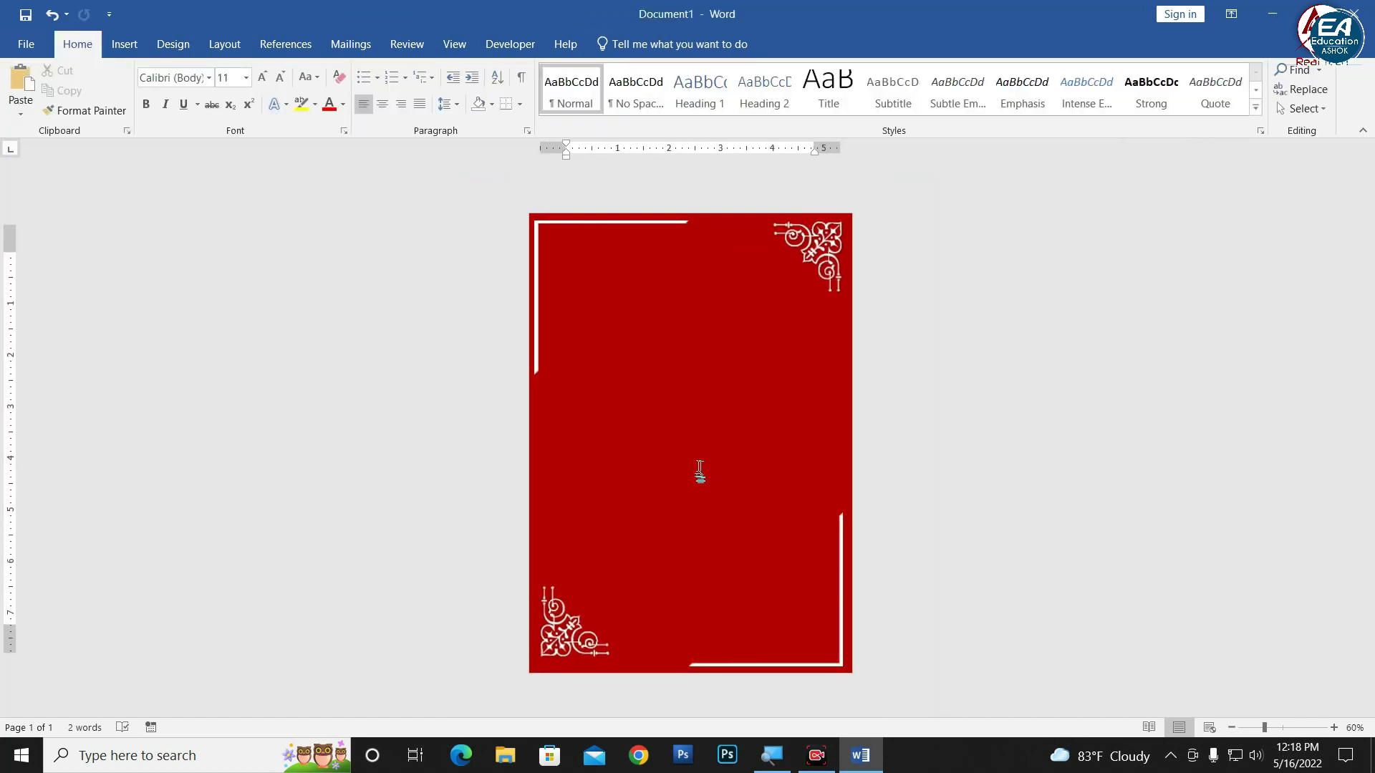
key("ctrl+z")
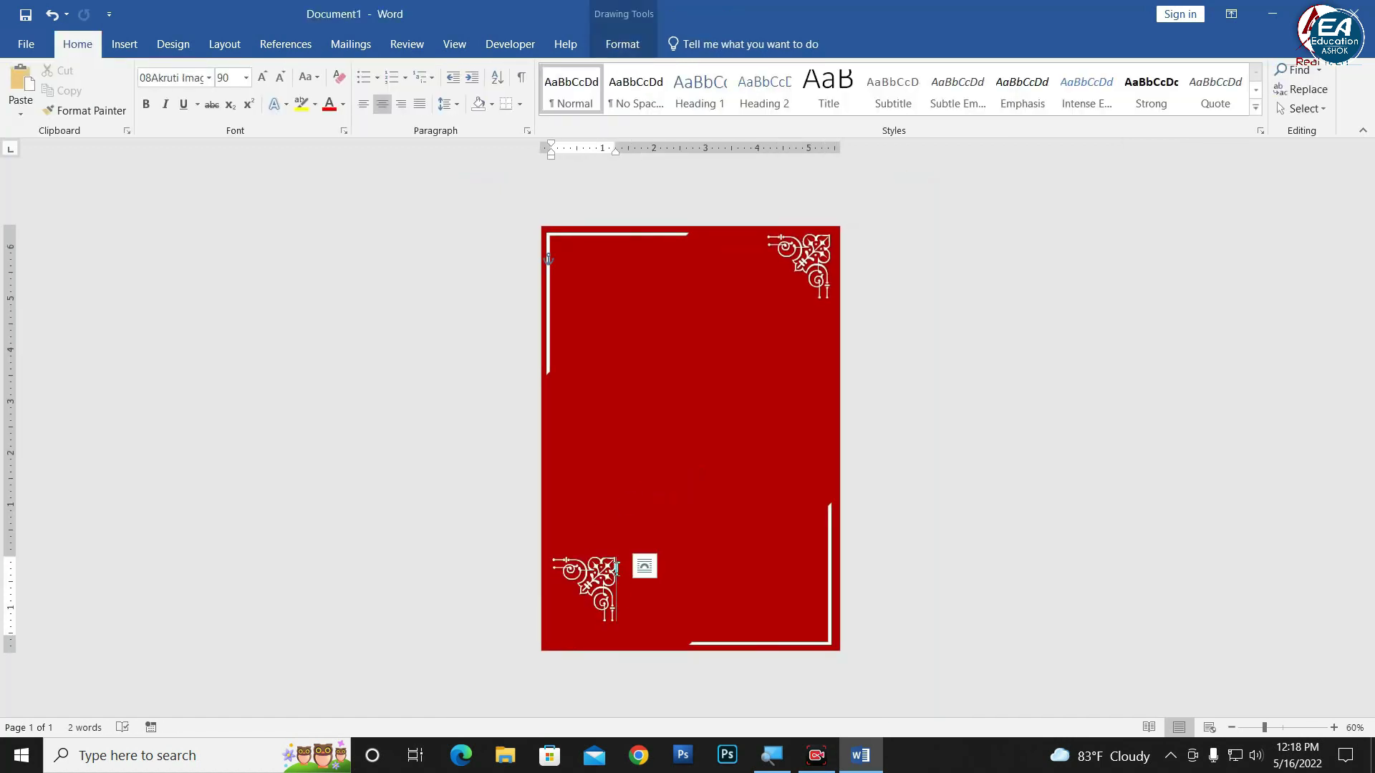
key("ctrl+y")
scroll(604, 610, "up", 1)
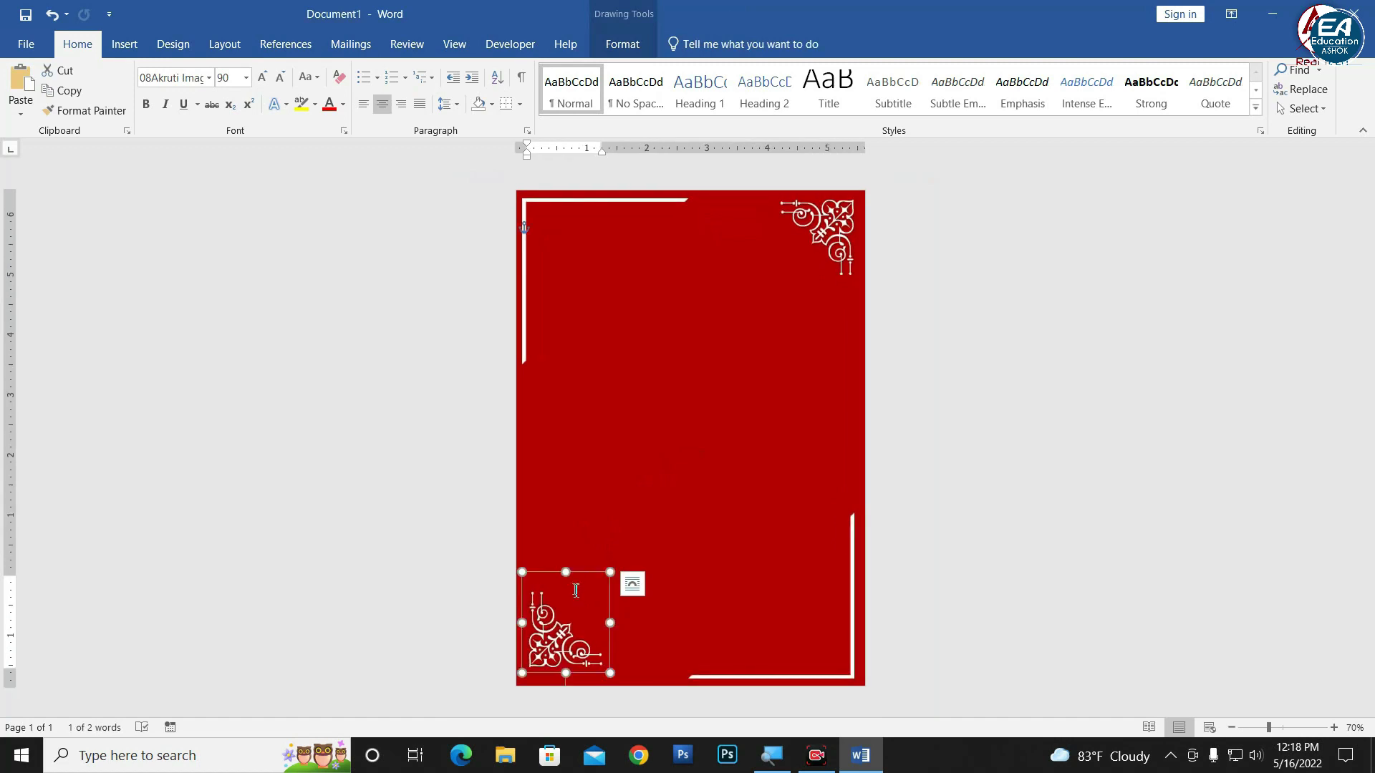
left_click_drag(596, 573, 596, 580)
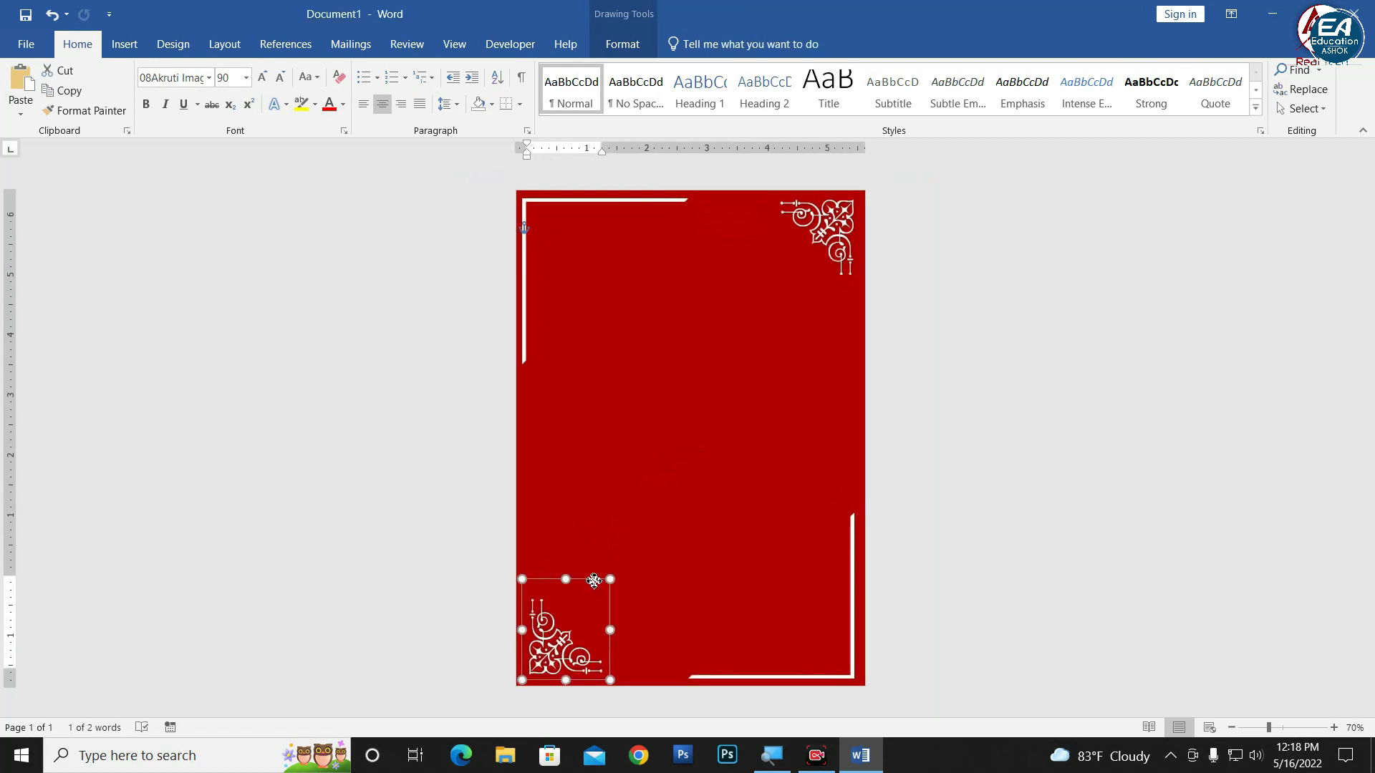
left_click(774, 473)
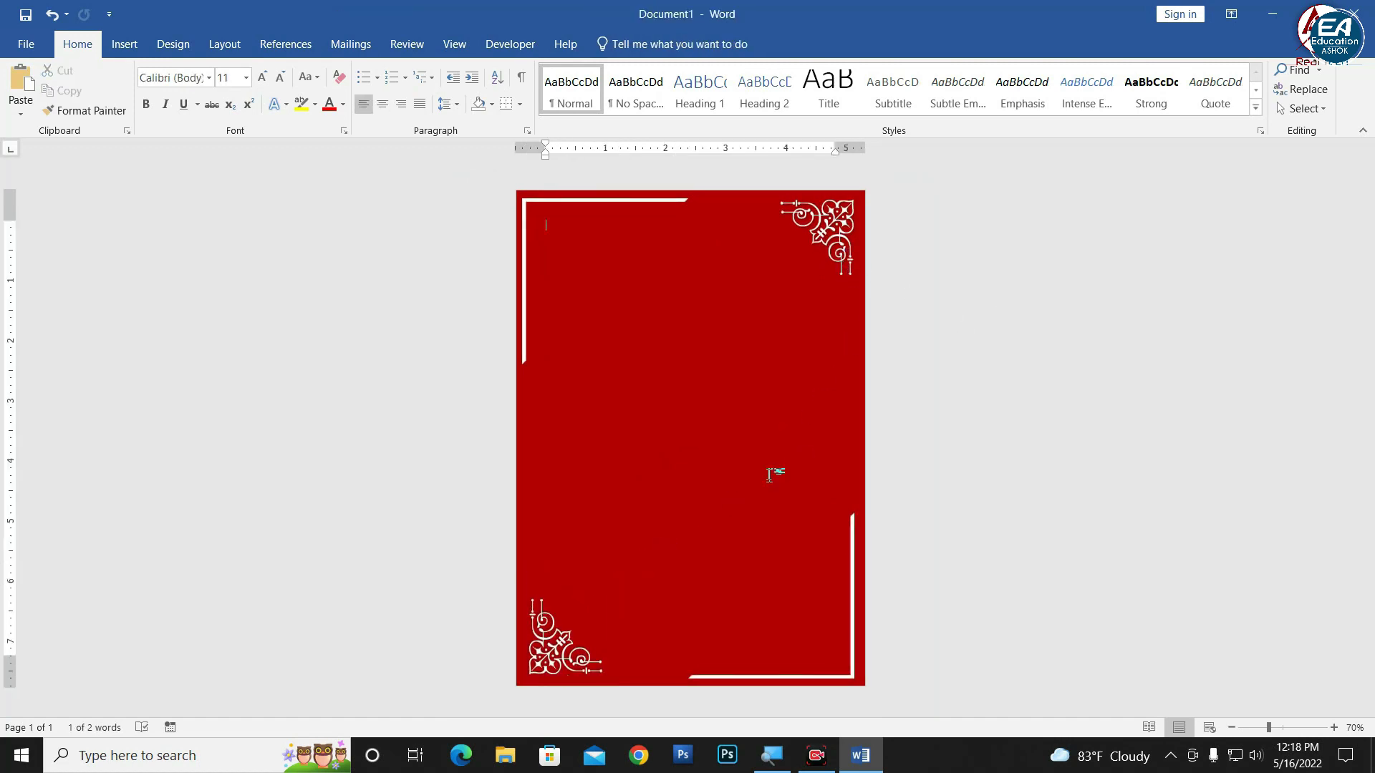
scroll(767, 516, "down", 3)
scroll(658, 444, "up", 2)
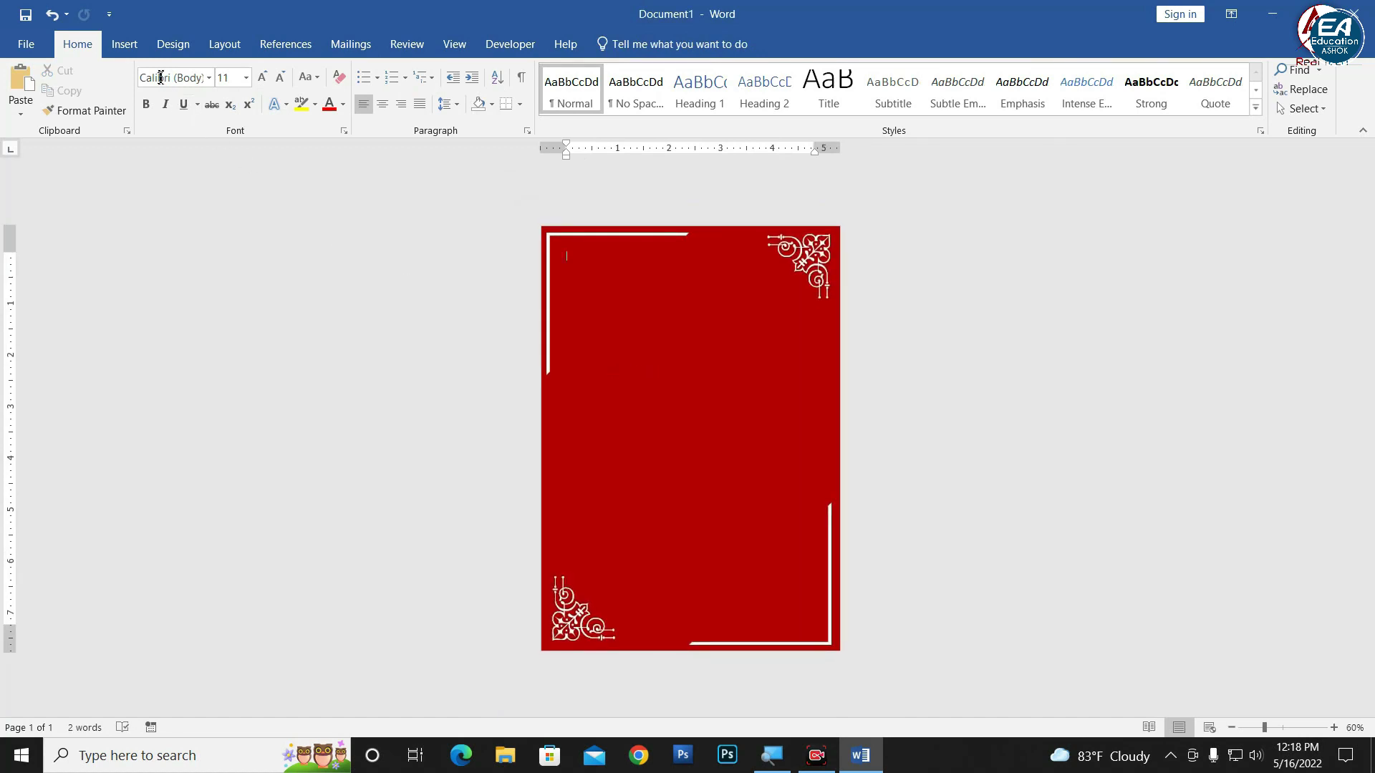
Step: Insert a Shubh Vivah image from the wedding tools folder on drive D:, then delete it
left_click(126, 46)
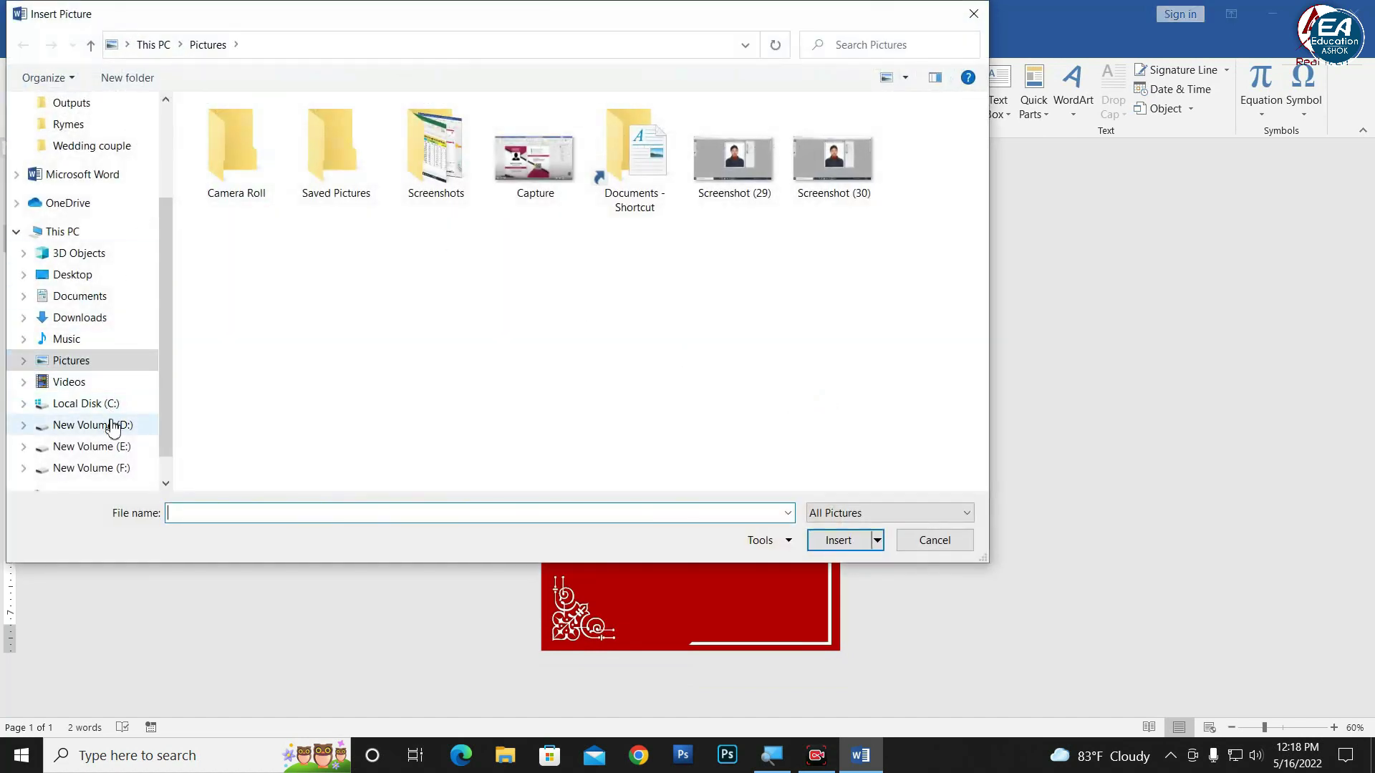
left_click(112, 426)
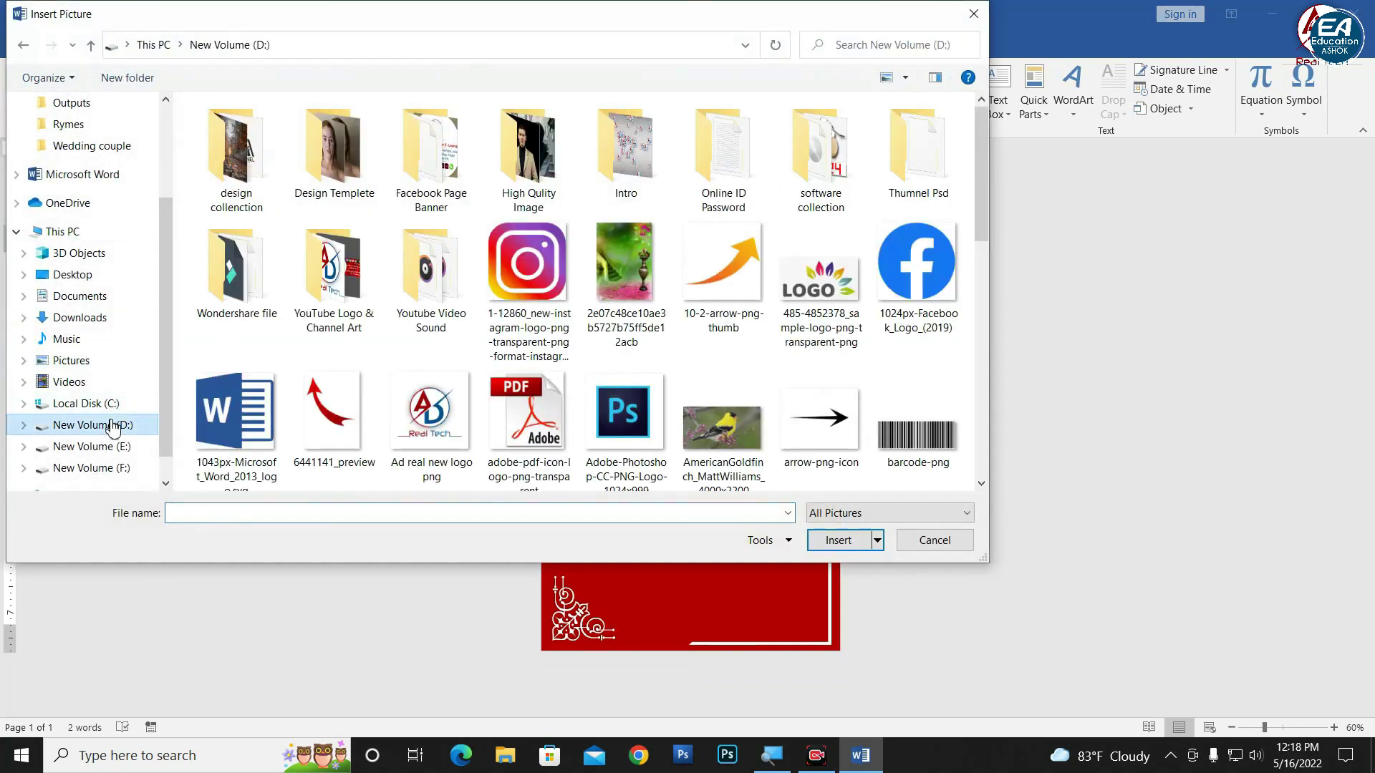
double_click(333, 146)
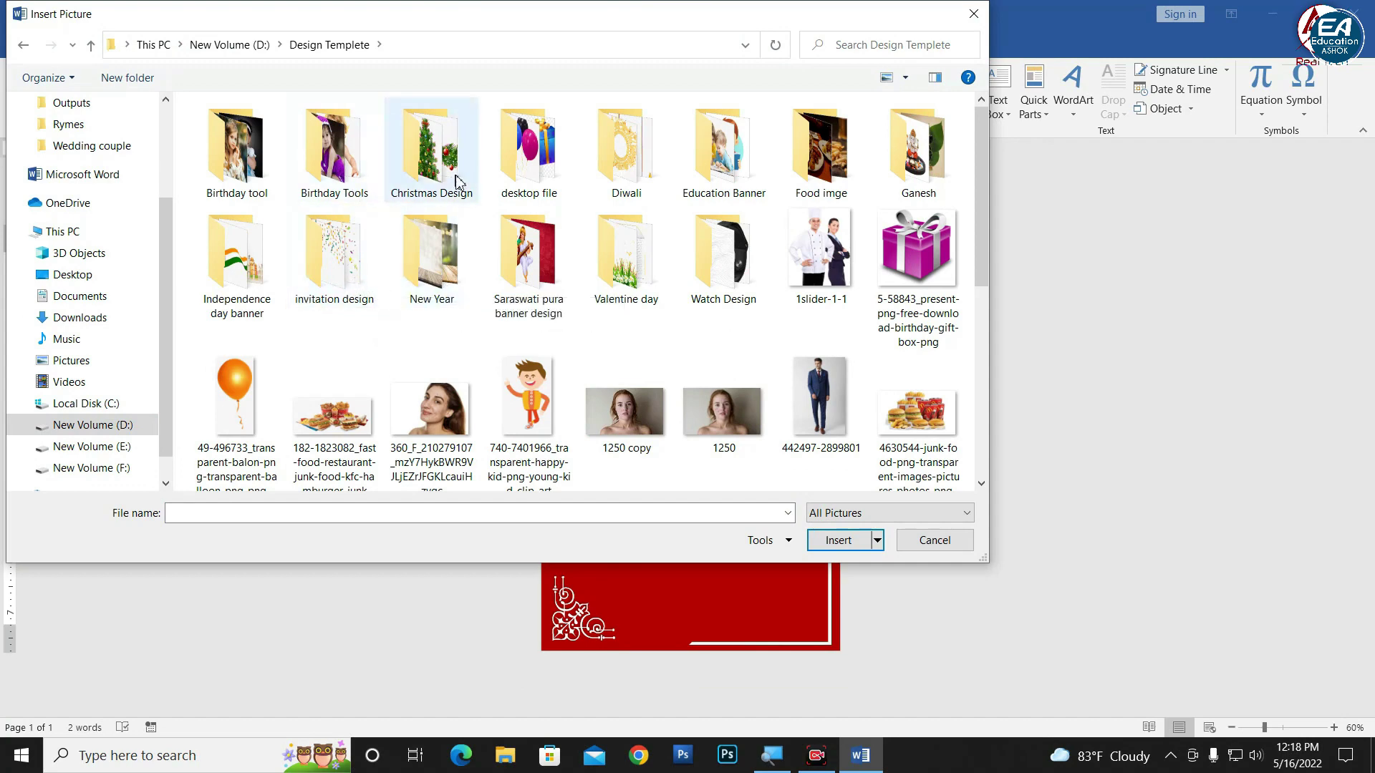
double_click(538, 172)
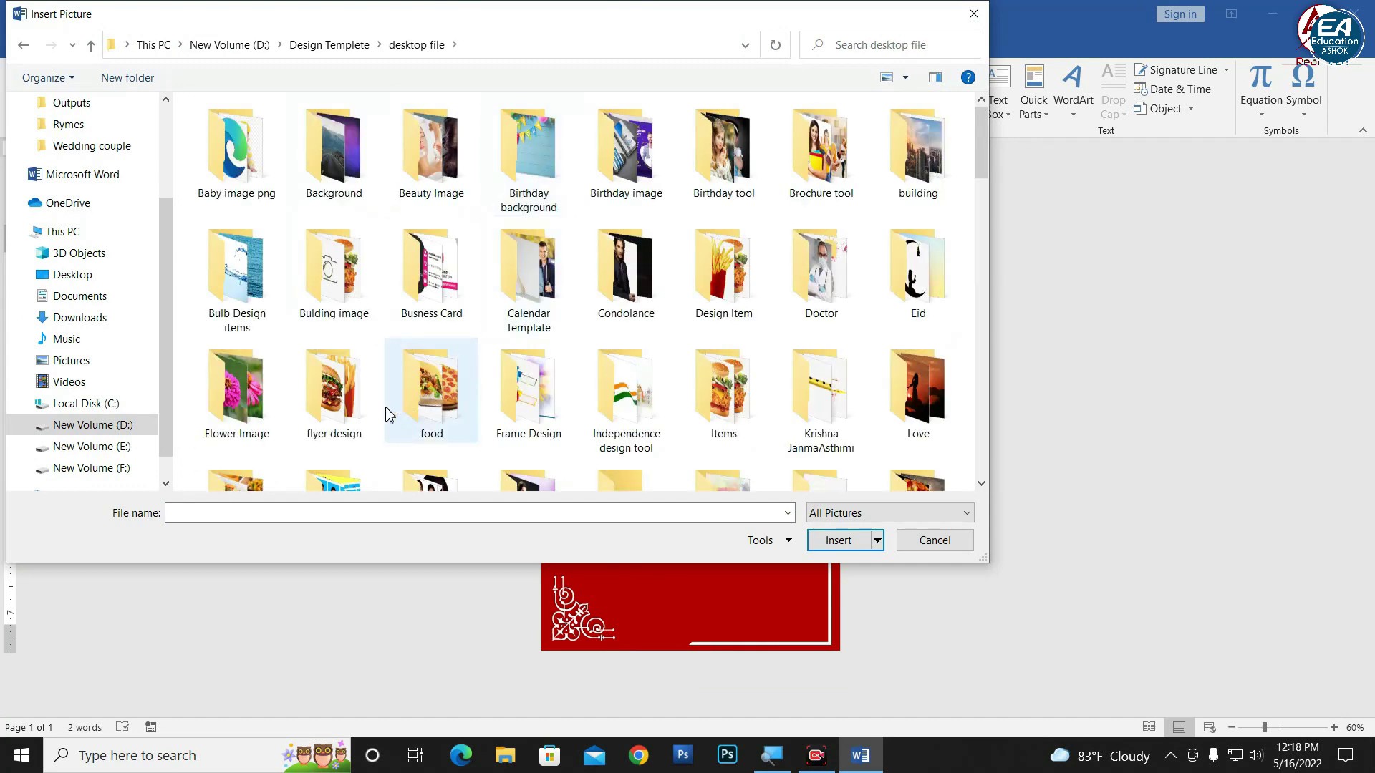
scroll(389, 411, "down", 5)
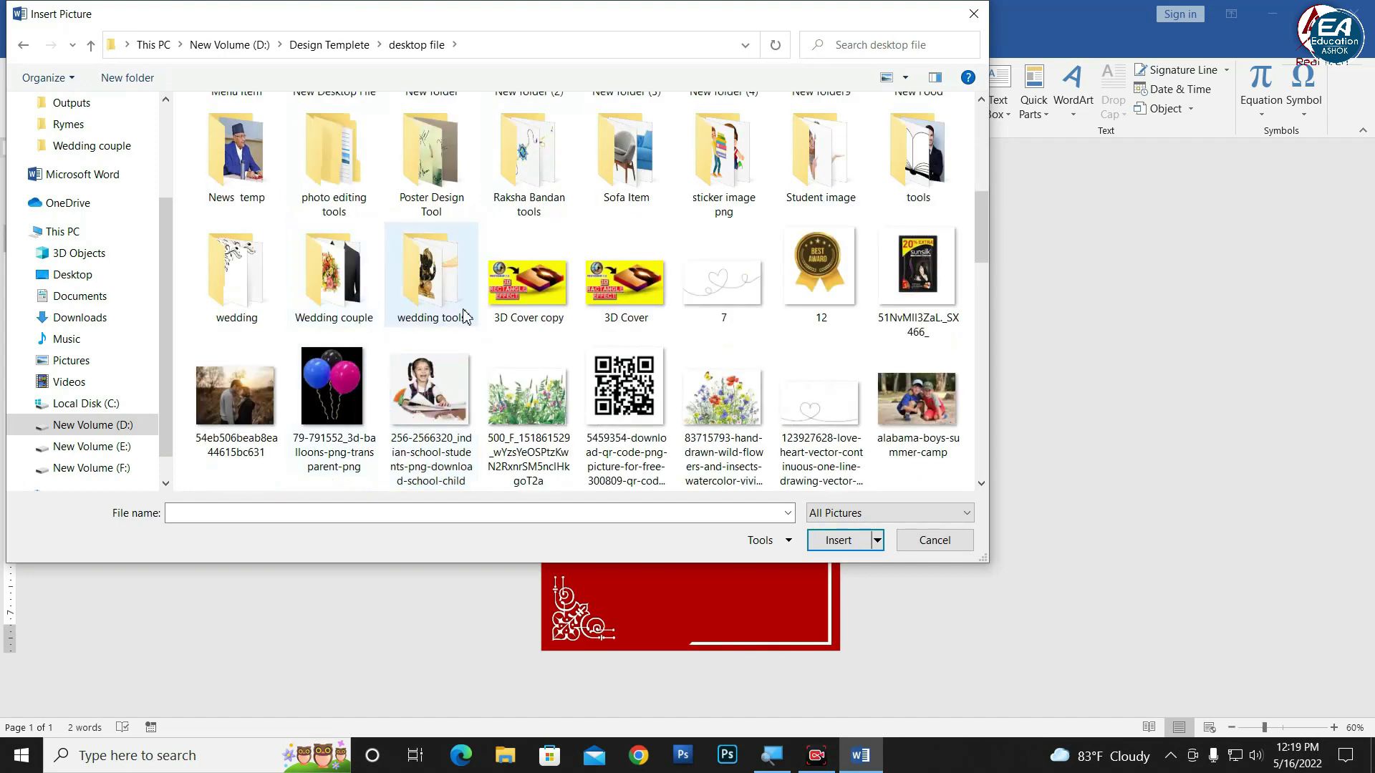
double_click(459, 313)
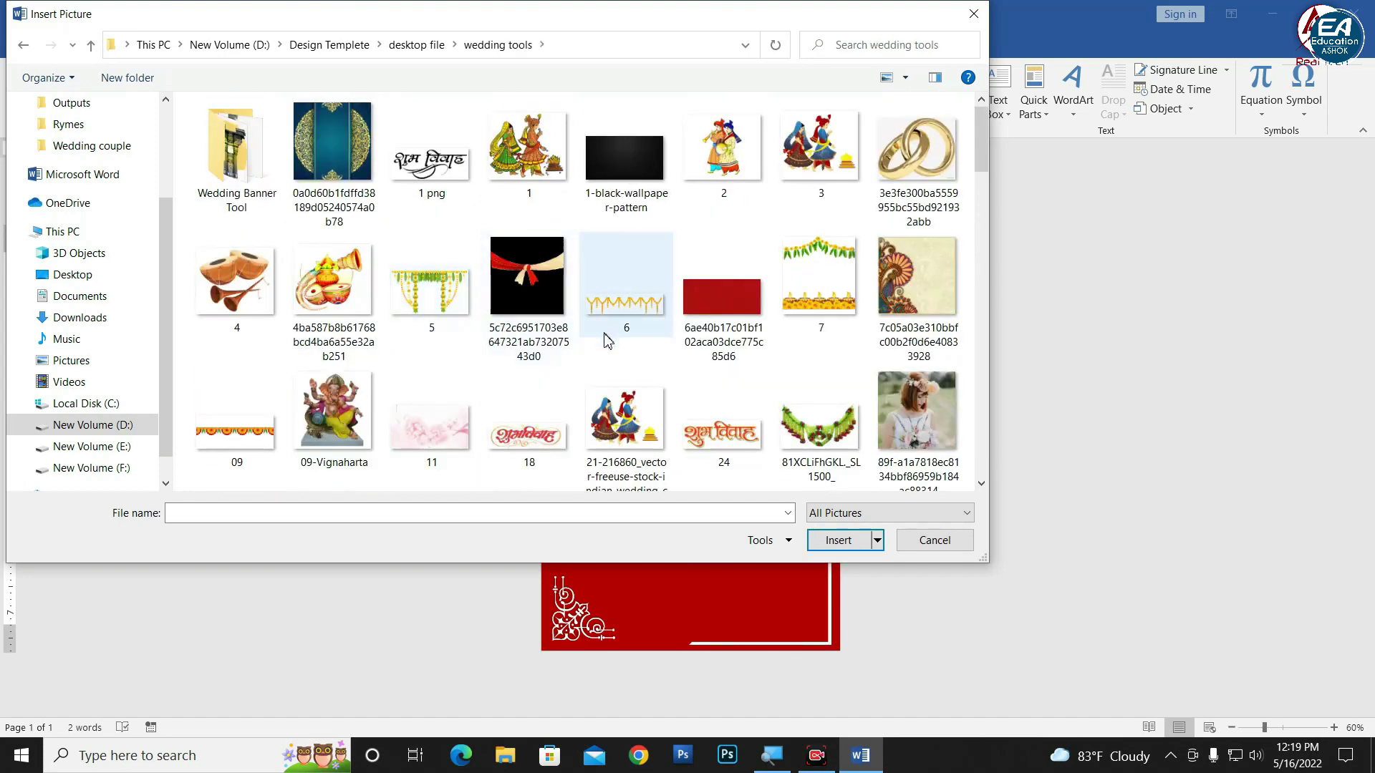
scroll(605, 358, "down", 2)
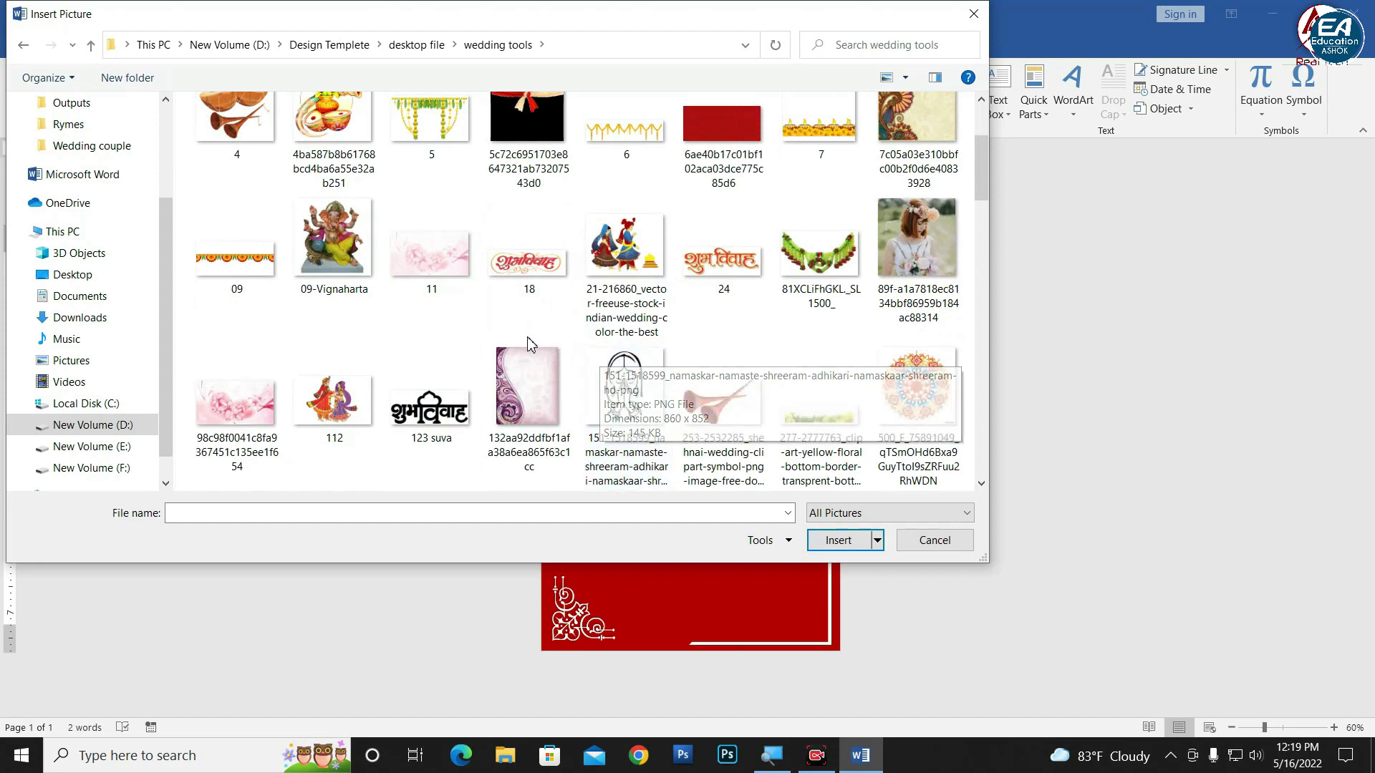
scroll(530, 345, "down", 1)
scroll(509, 345, "down", 3)
scroll(509, 344, "down", 2)
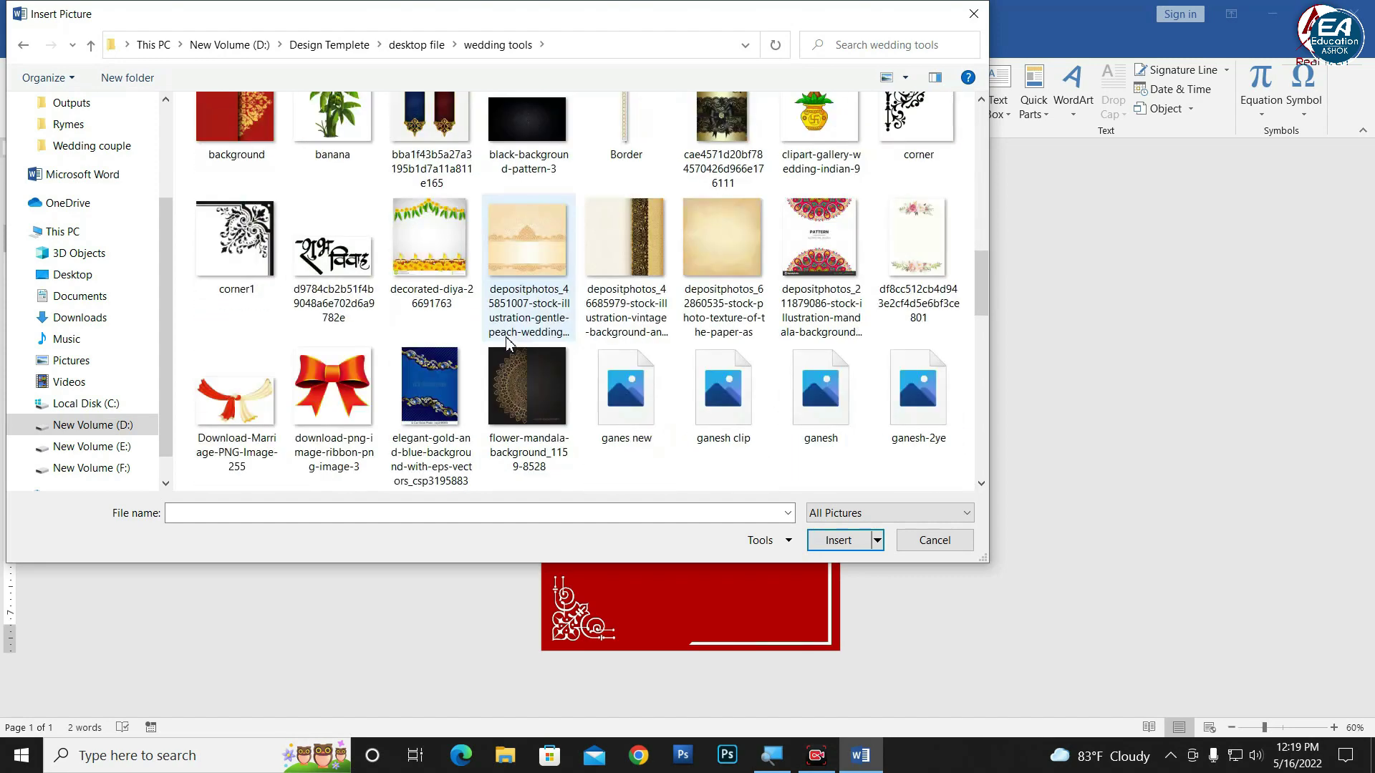
scroll(493, 344, "down", 2)
scroll(493, 345, "down", 1)
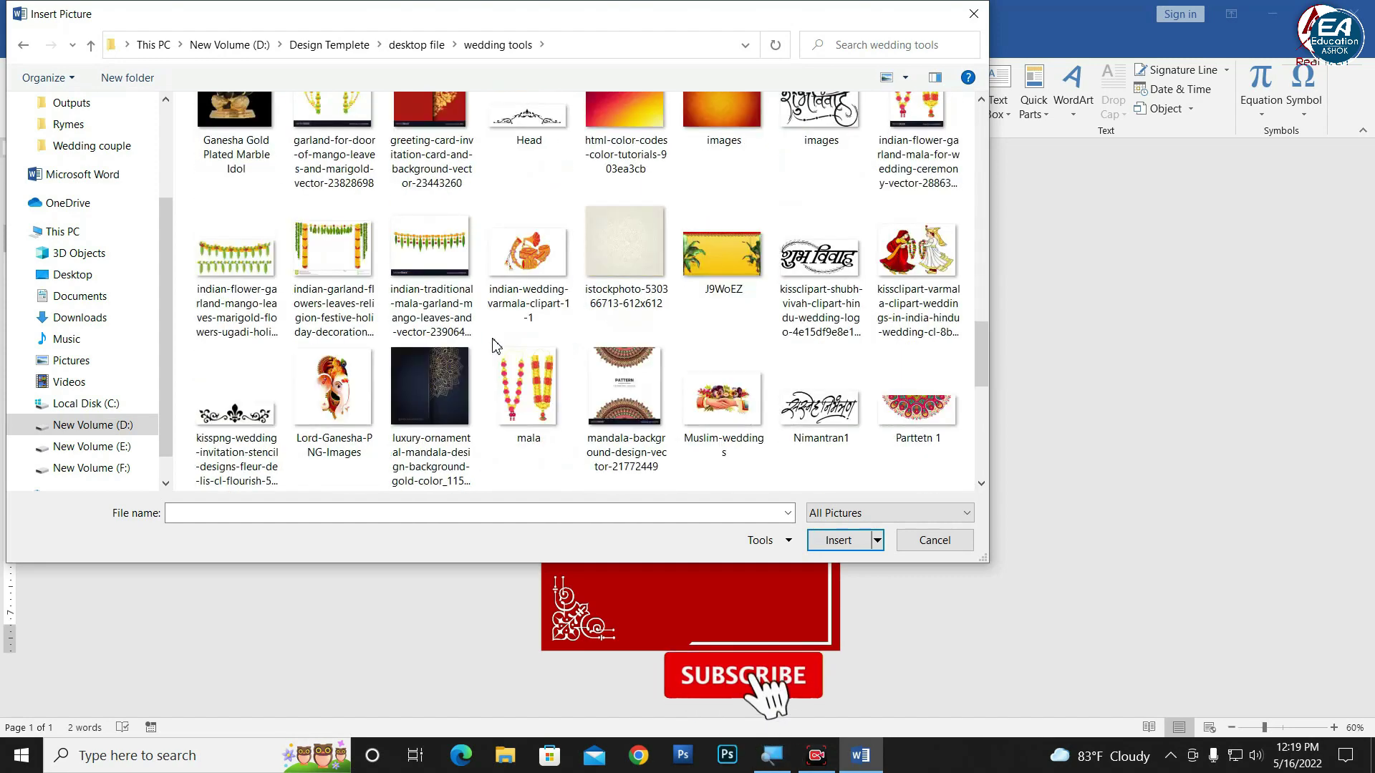
left_click(820, 168)
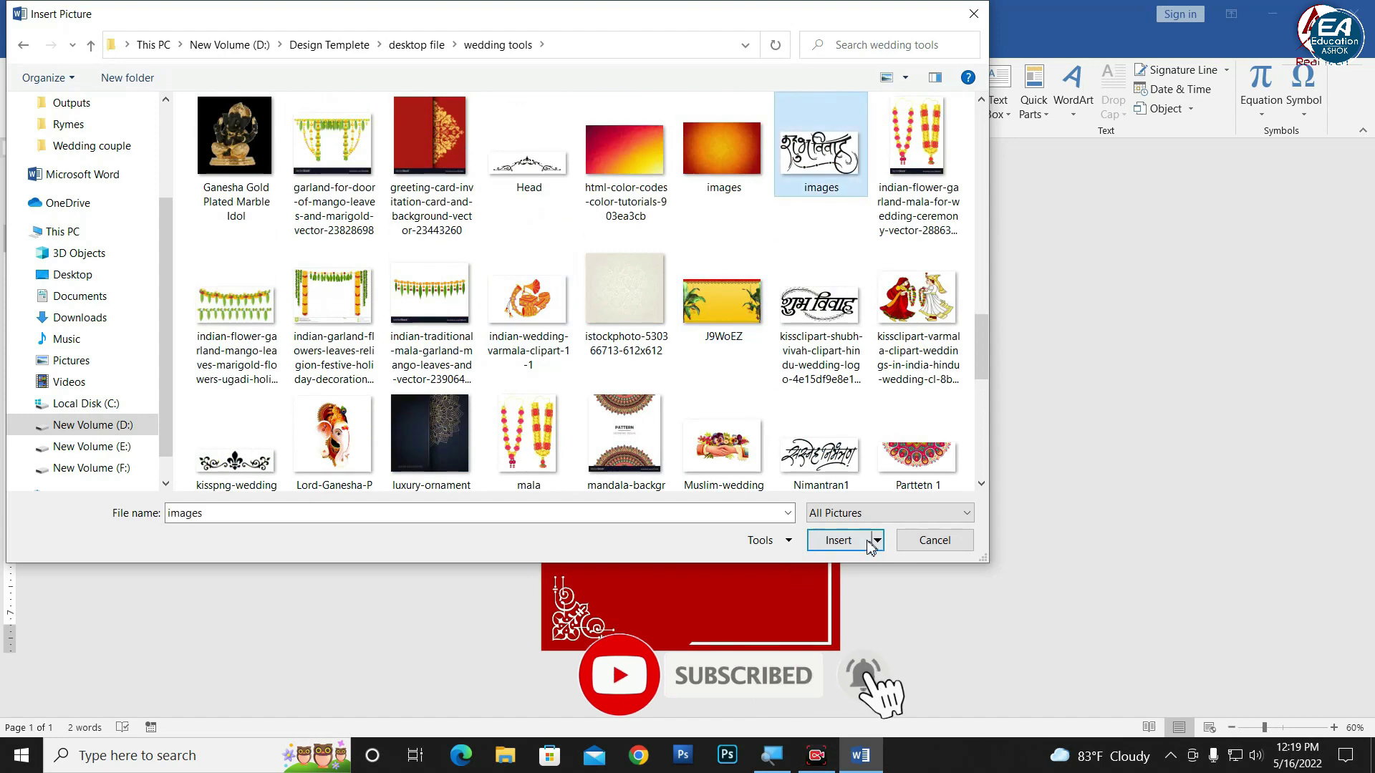
left_click(838, 540)
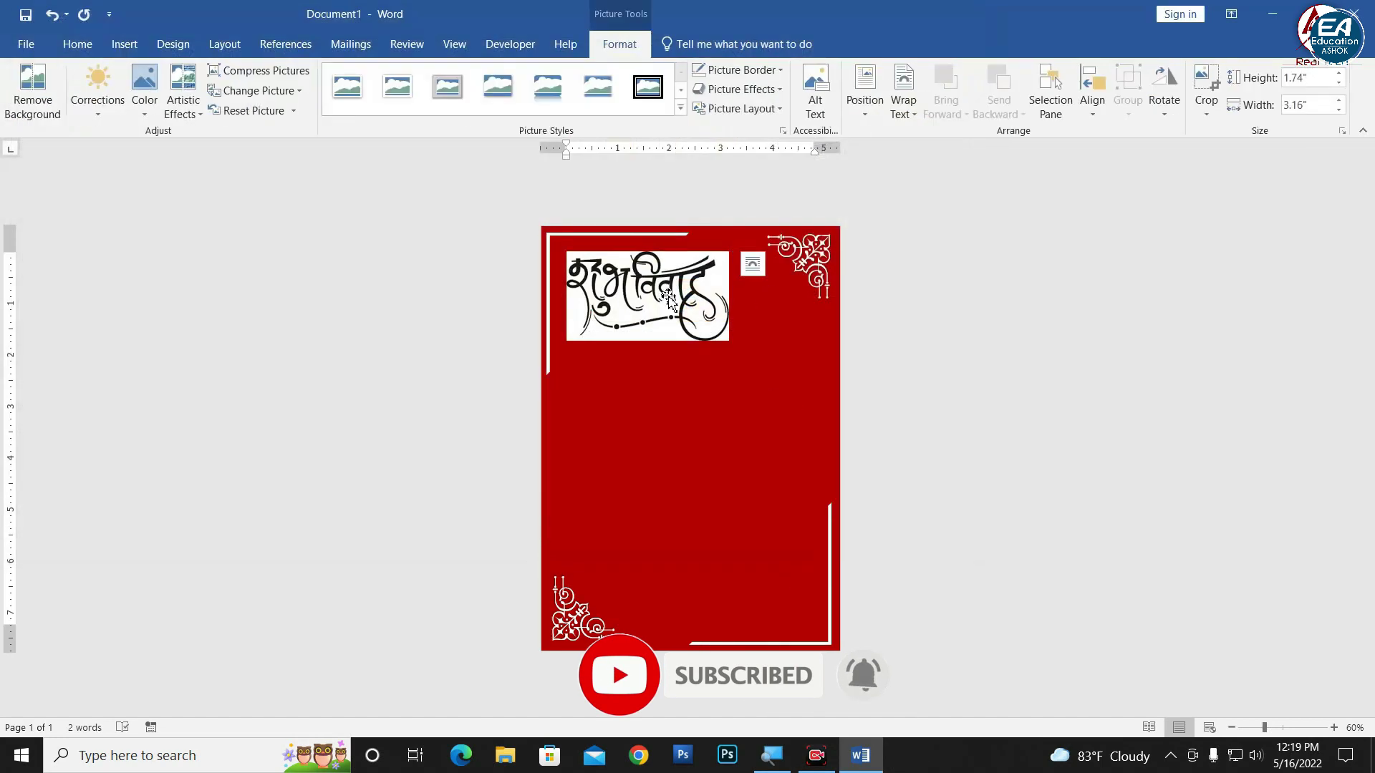
key("Delete")
Step: Try another Shubh Vivah calligraphy image and delete it as well
left_click(125, 44)
left_click(175, 96)
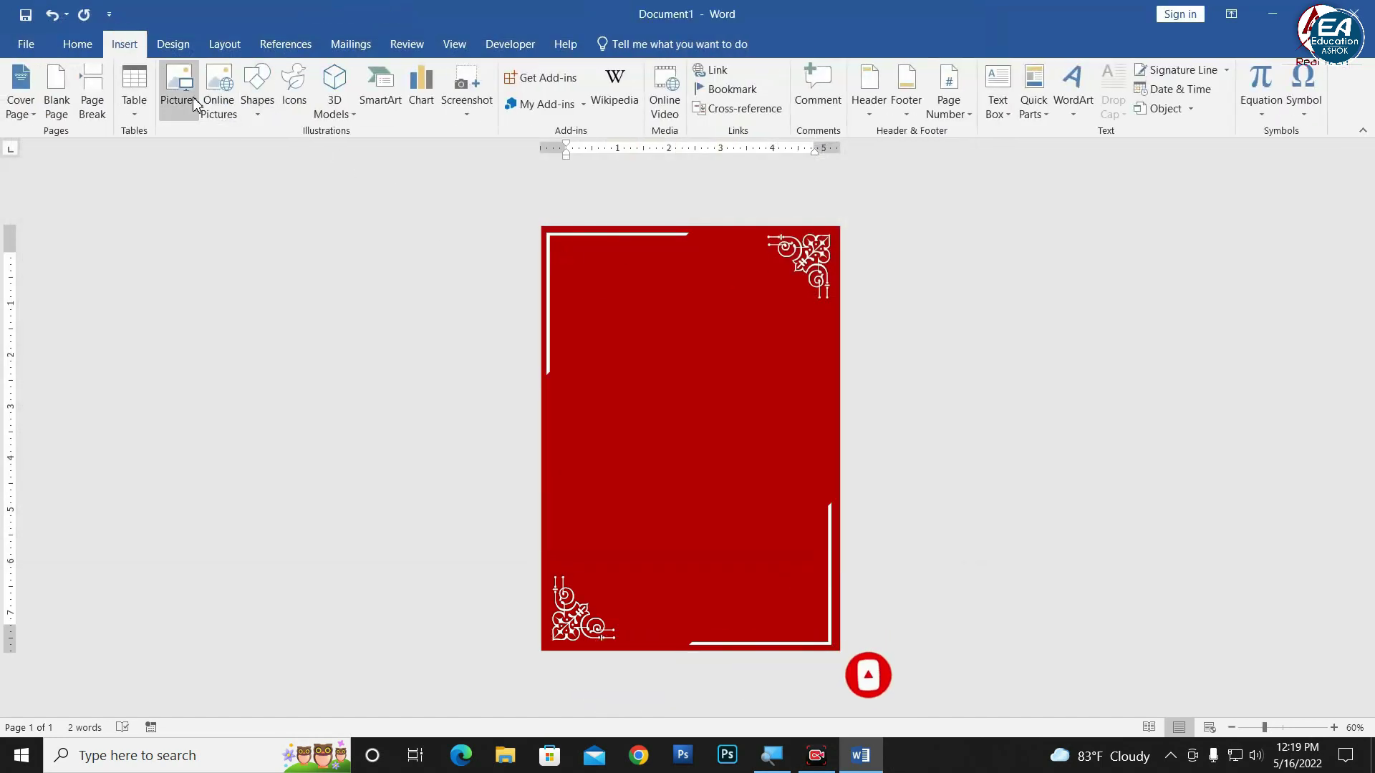
scroll(689, 414, "down", 3)
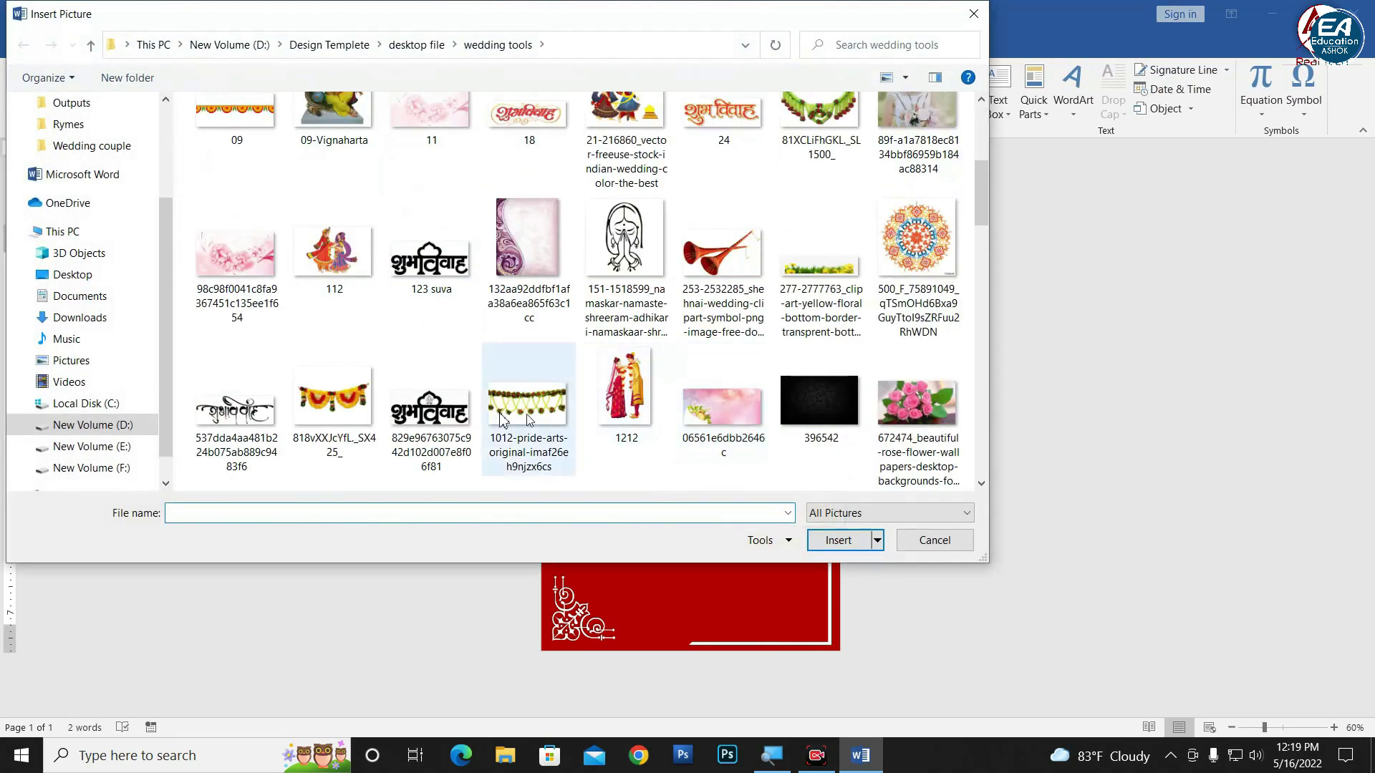
left_click(240, 419)
left_click(867, 548)
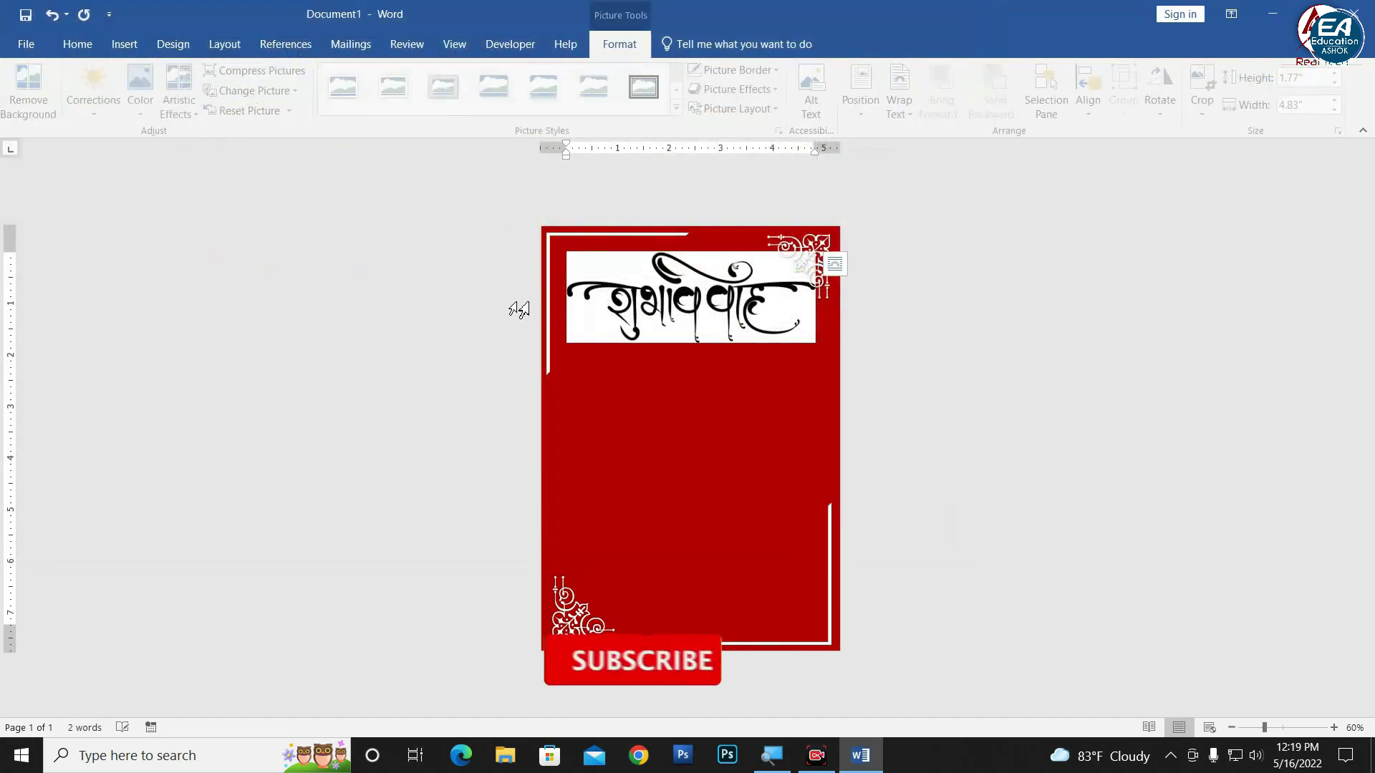
key("Delete")
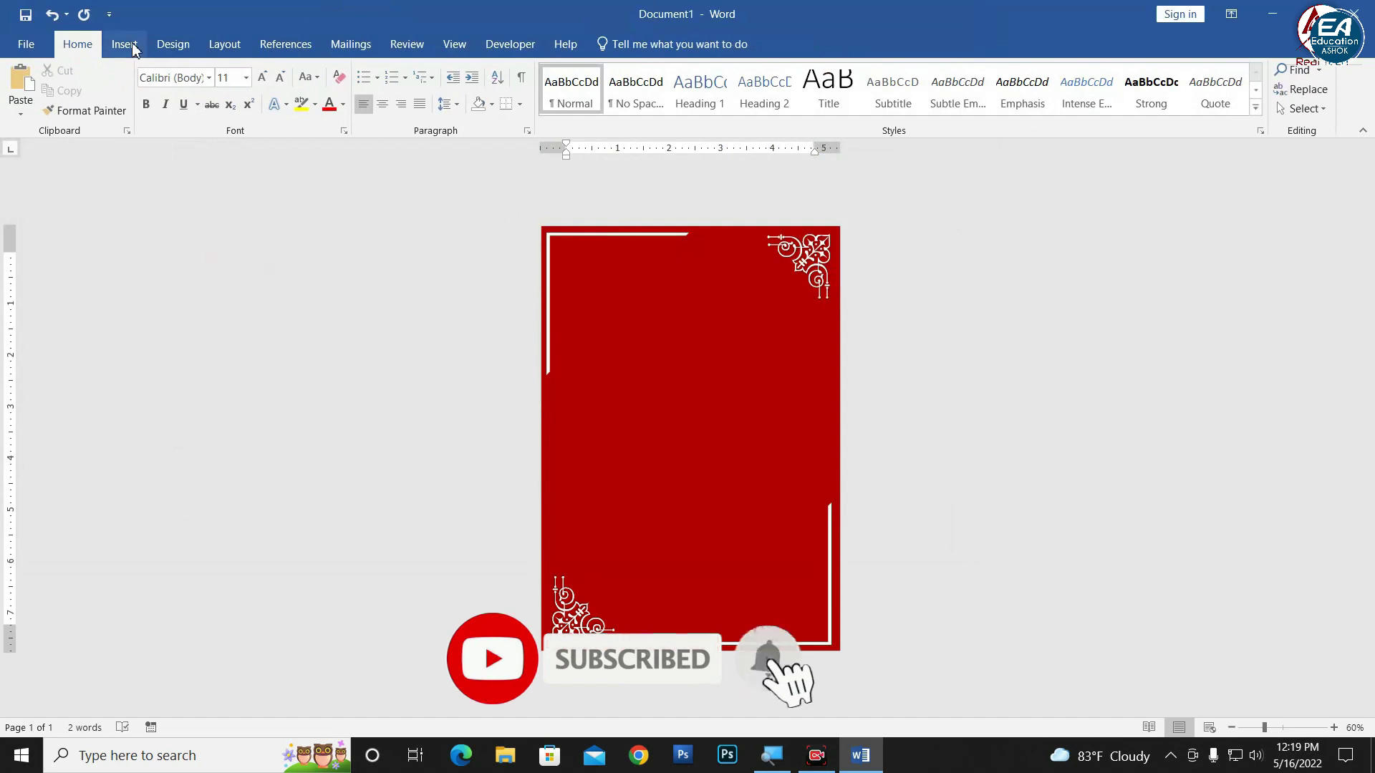
Step: Insert the '1 png' Shubh Vivah calligraphy picture into the card
left_click(125, 44)
left_click(175, 97)
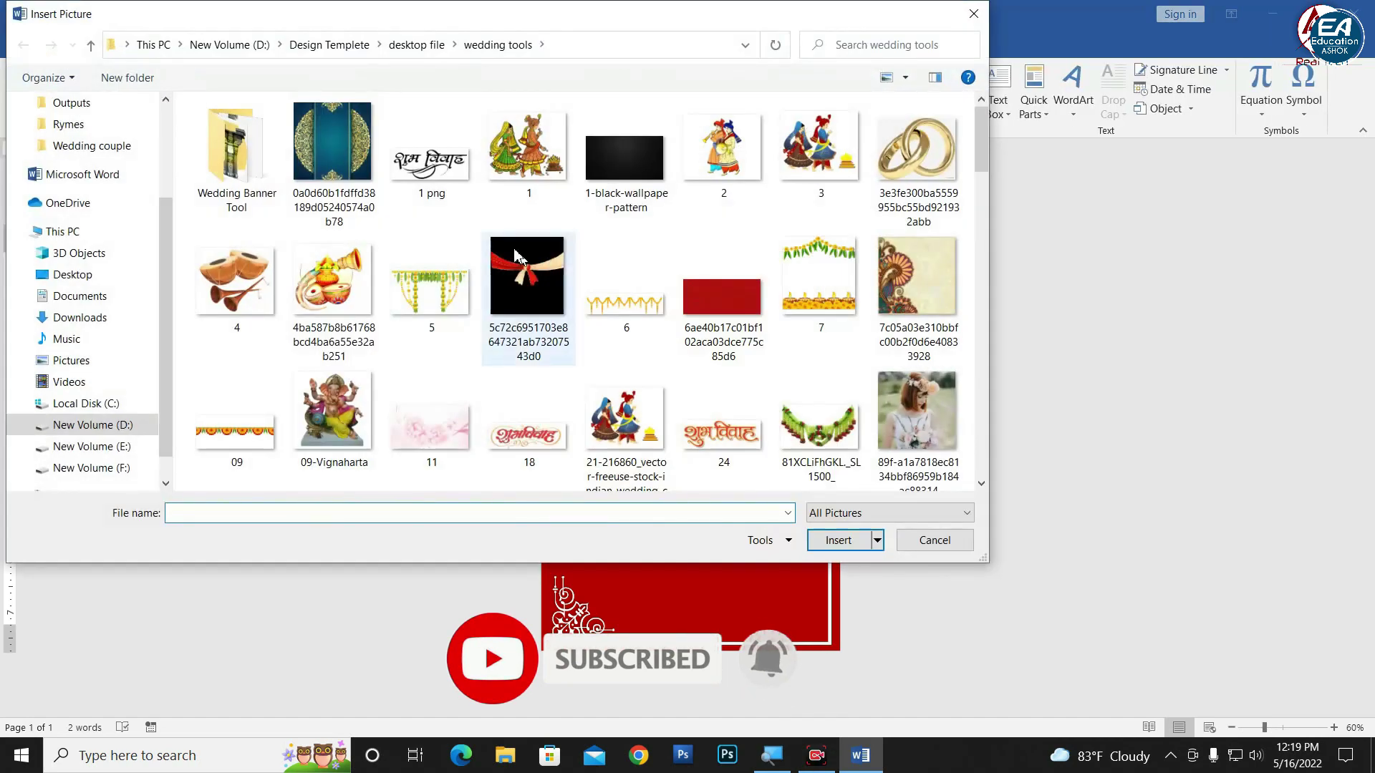
left_click(430, 154)
left_click(838, 540)
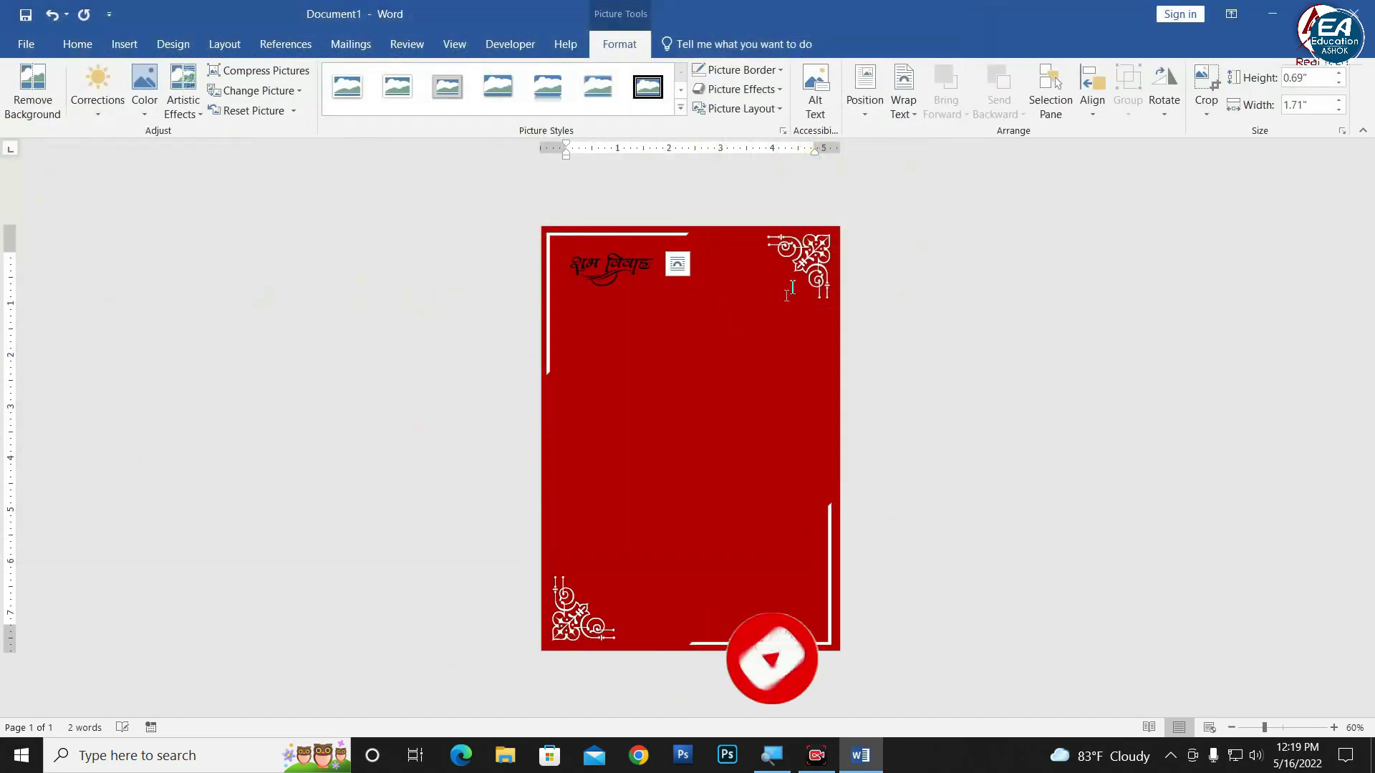
Step: Float the शुभ विवाह calligraphy in front of text and recolour it white
left_click(904, 100)
left_click(940, 255)
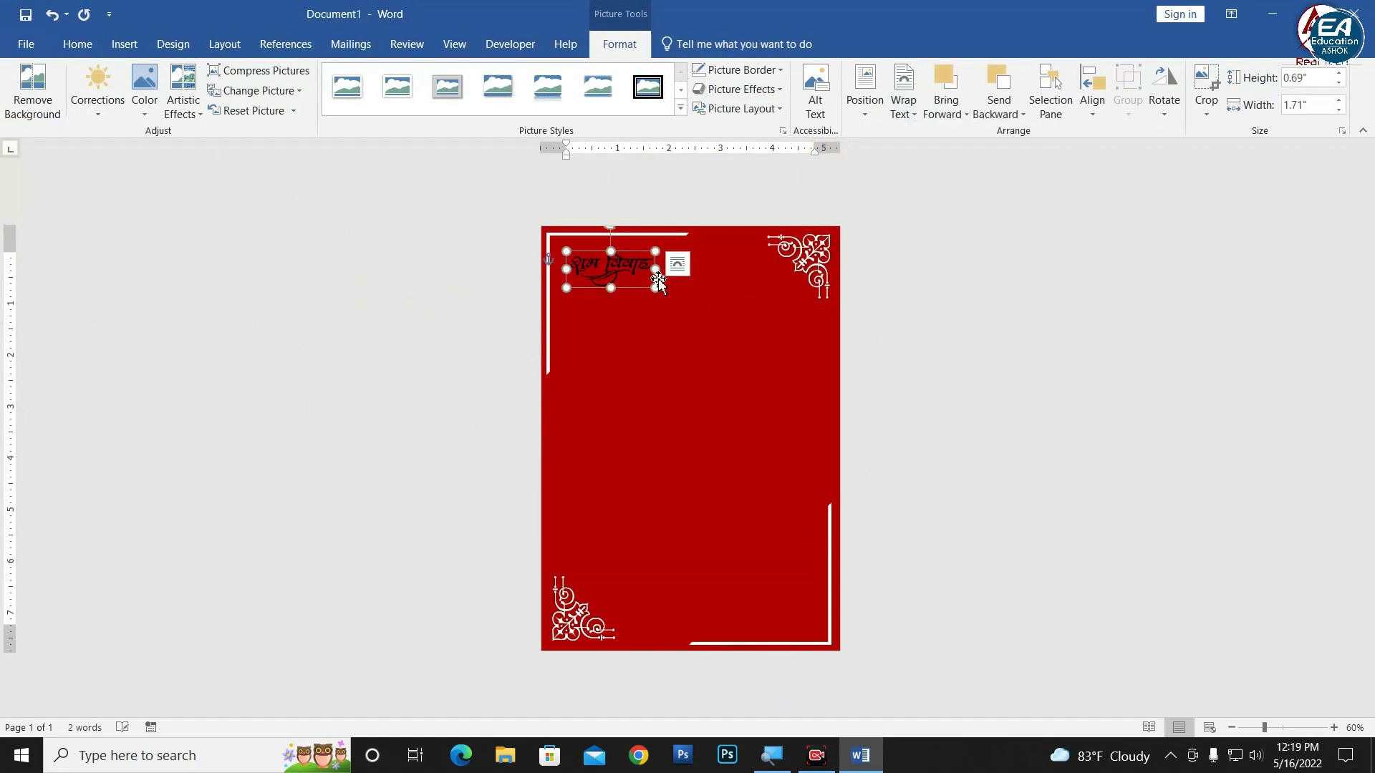
left_click(108, 115)
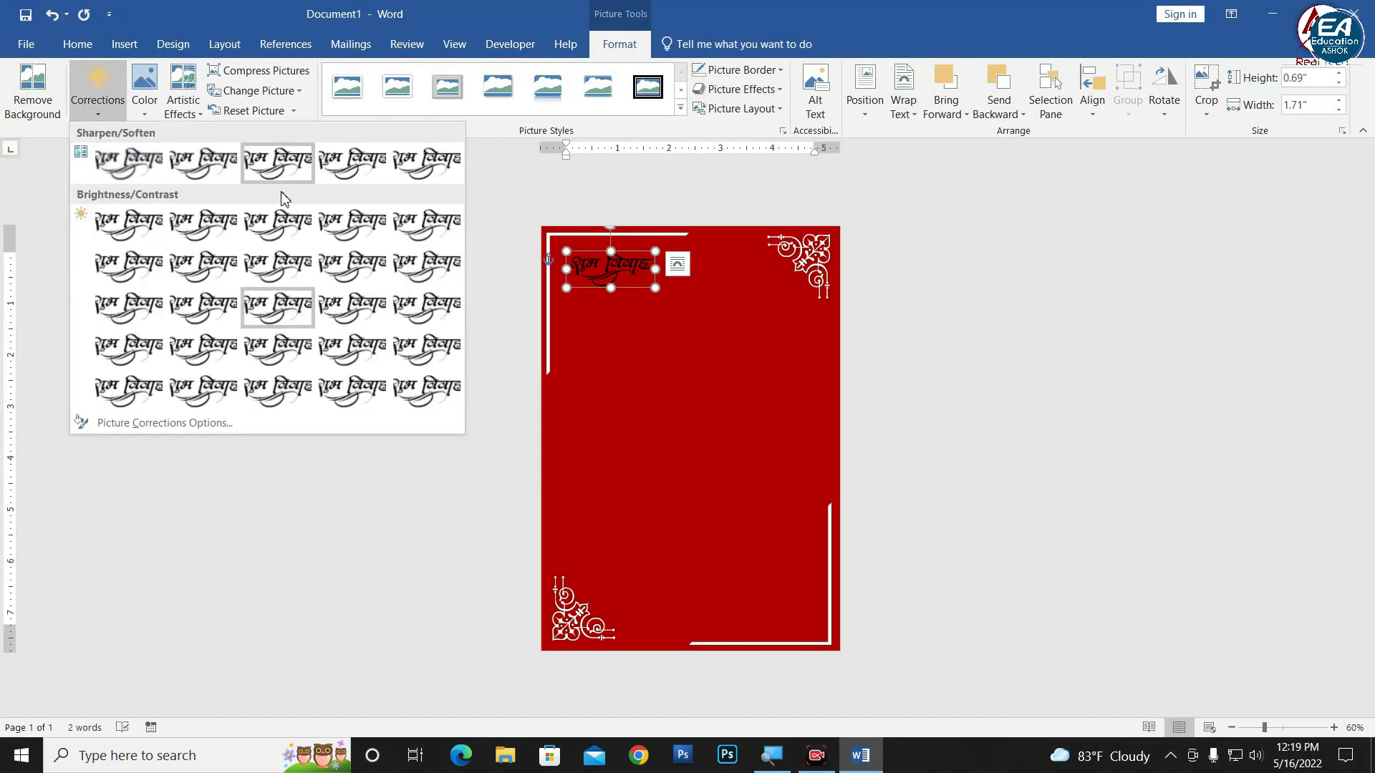
left_click(150, 100)
left_click(150, 100)
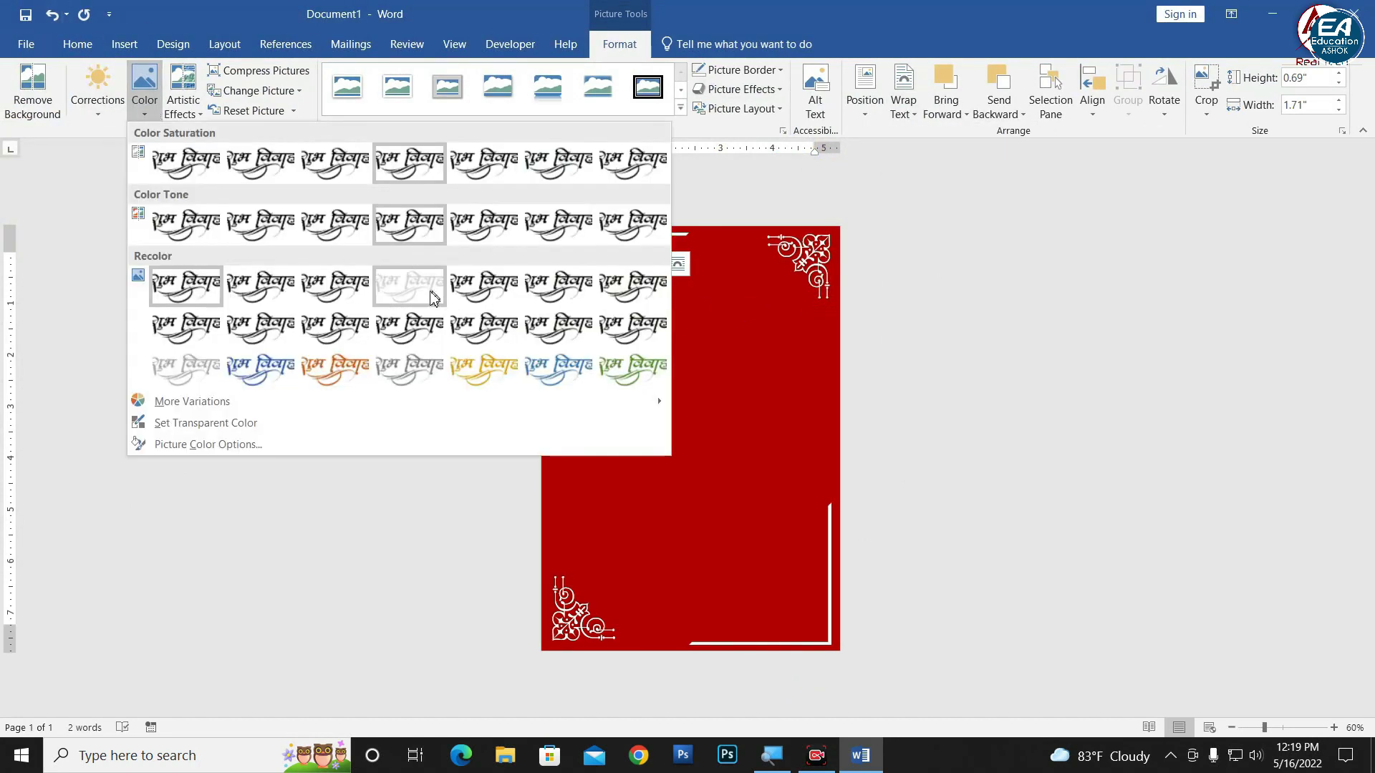
left_click(409, 328)
Step: Apply an artistic effect, then enlarge the calligraphy to 1.04" x 2.56" at the card's upper centre
left_click(170, 115)
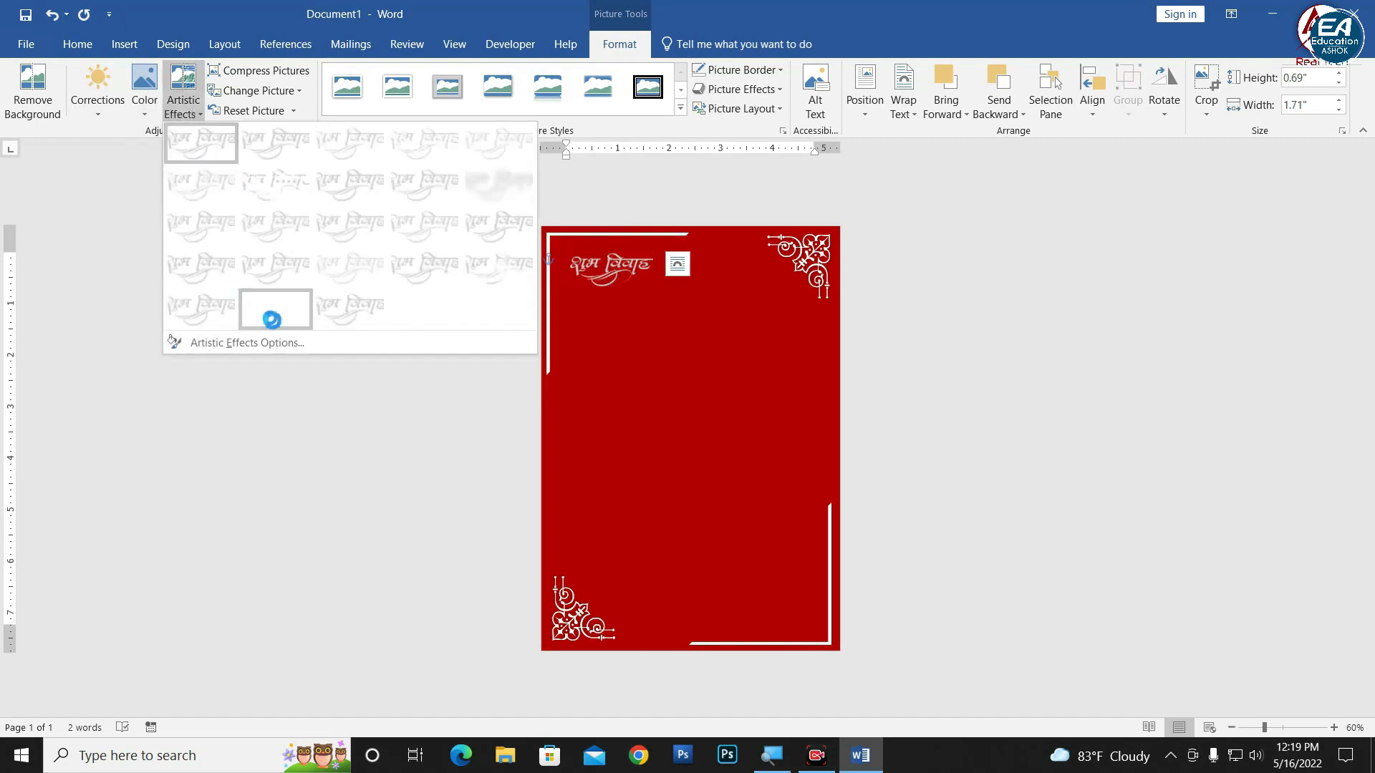
left_click(272, 315)
mouse_move(625, 292)
left_mouse_down()
mouse_move(717, 403)
mouse_move(814, 333)
mouse_move(705, 413)
left_mouse_up()
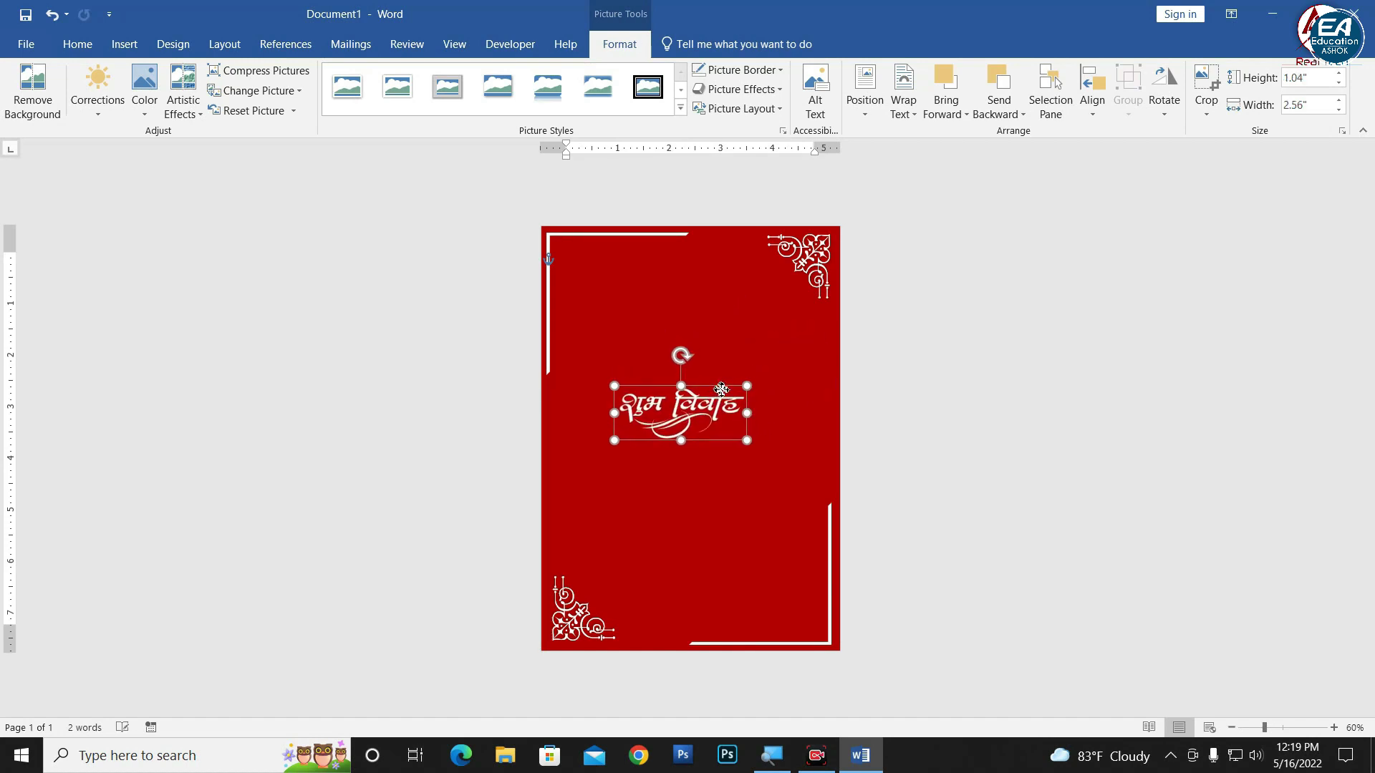
scroll(746, 419, "up", 3, "ctrl")
scroll(746, 419, "up", 1, "ctrl")
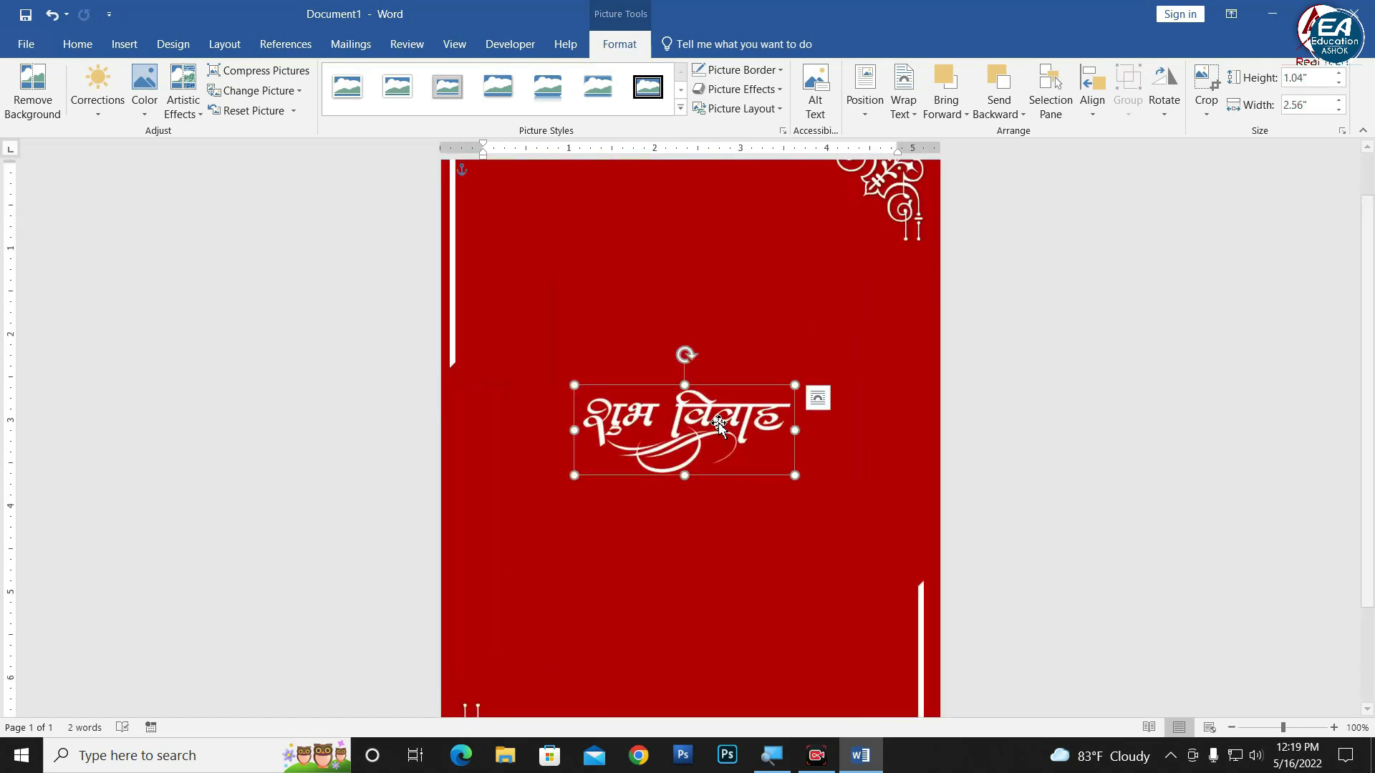
left_click(1113, 489)
Step: Browse to D: > Design Templete > desktop file > wedding tools and select 'wedding text'
scroll(719, 439, "down", 4, "ctrl")
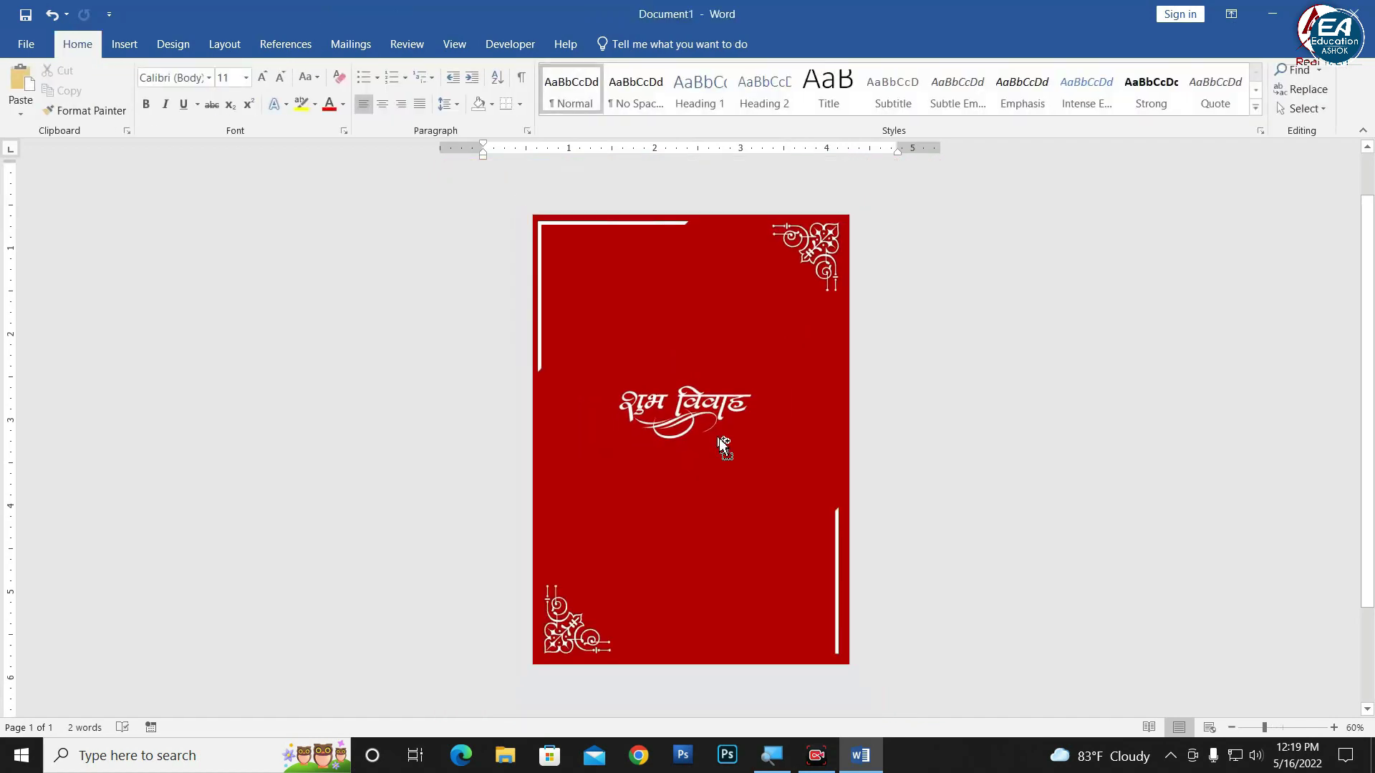
left_click(503, 755)
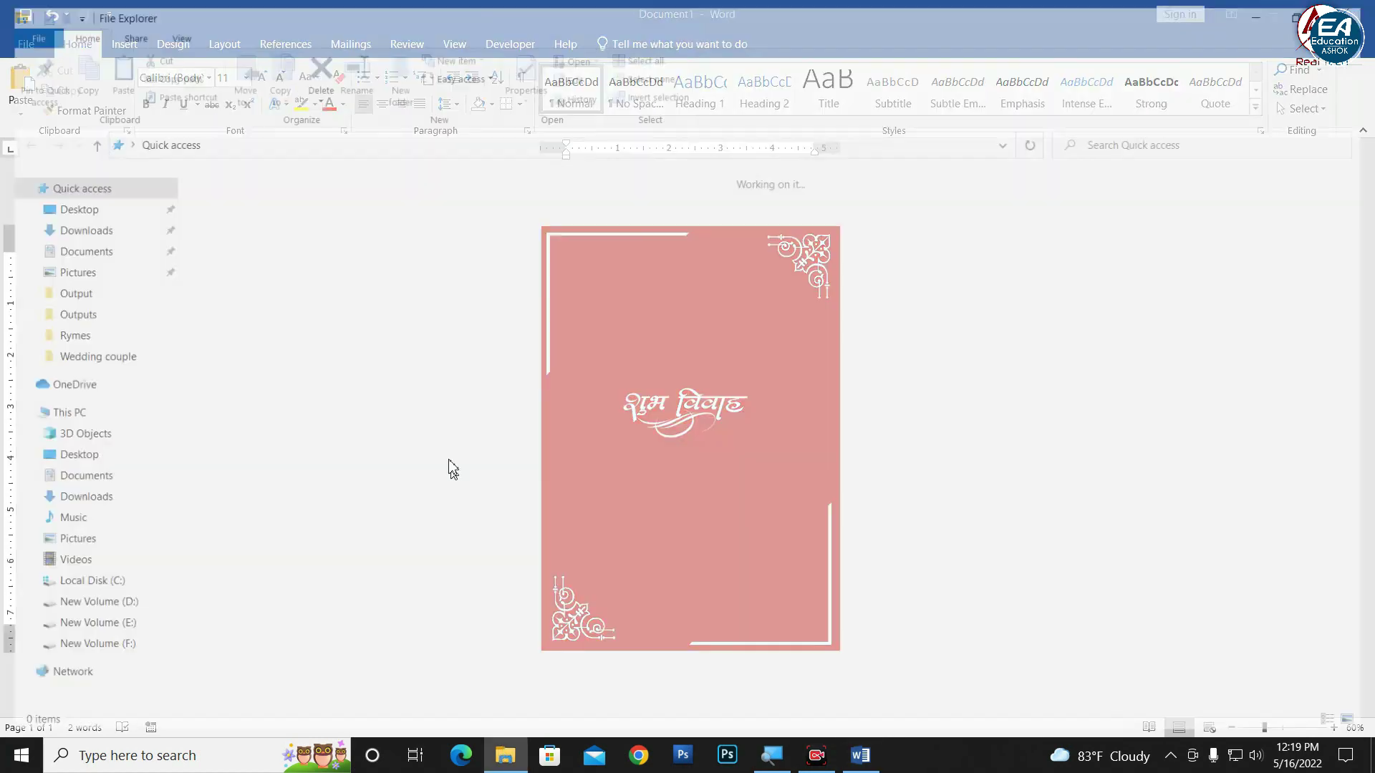
left_click(122, 609)
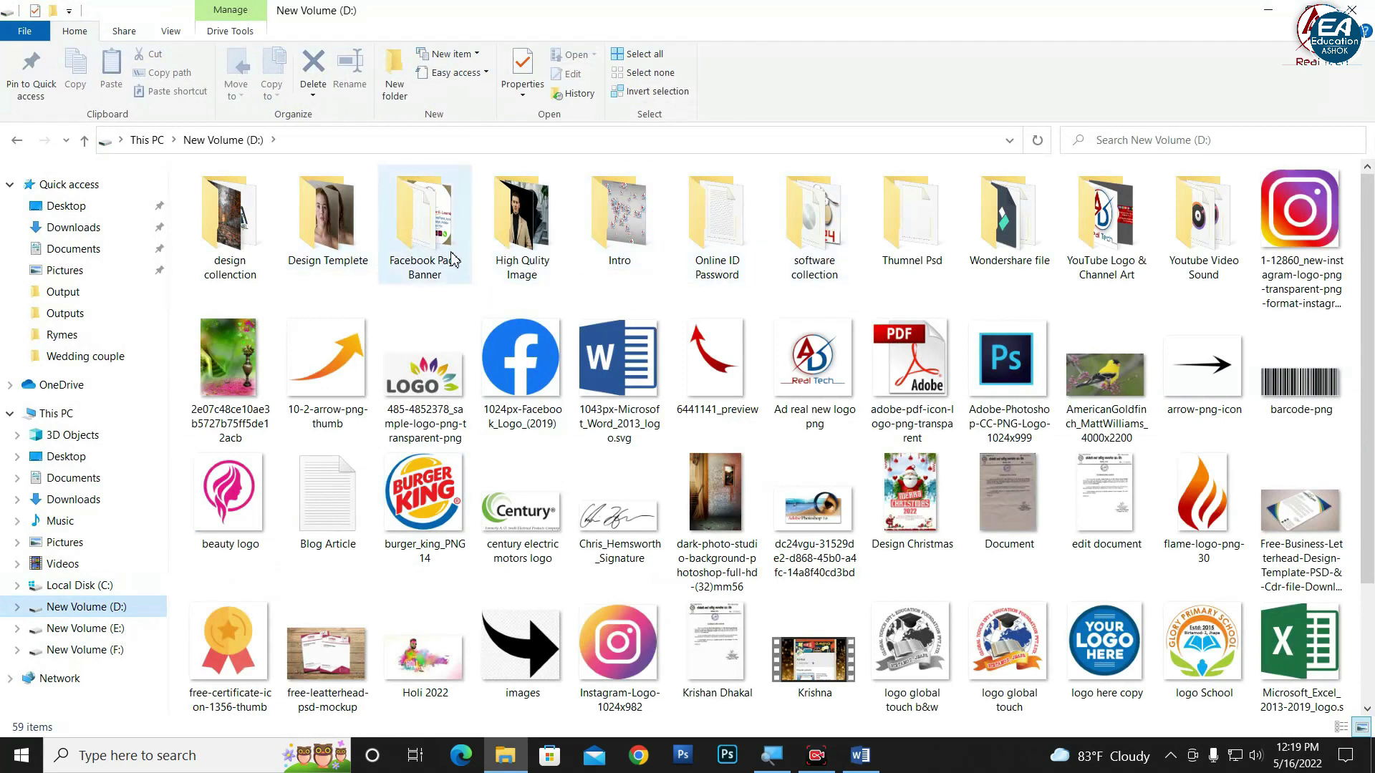
double_click(345, 259)
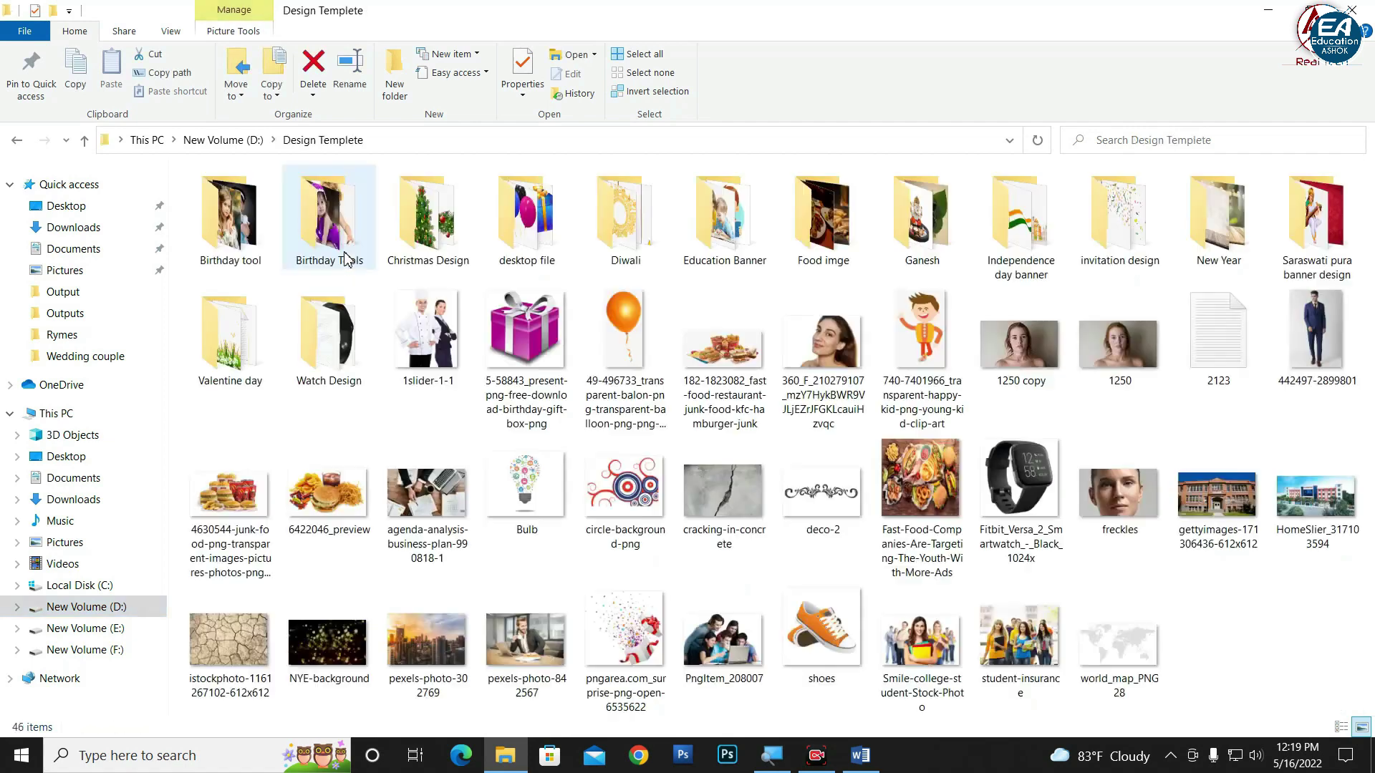
double_click(525, 248)
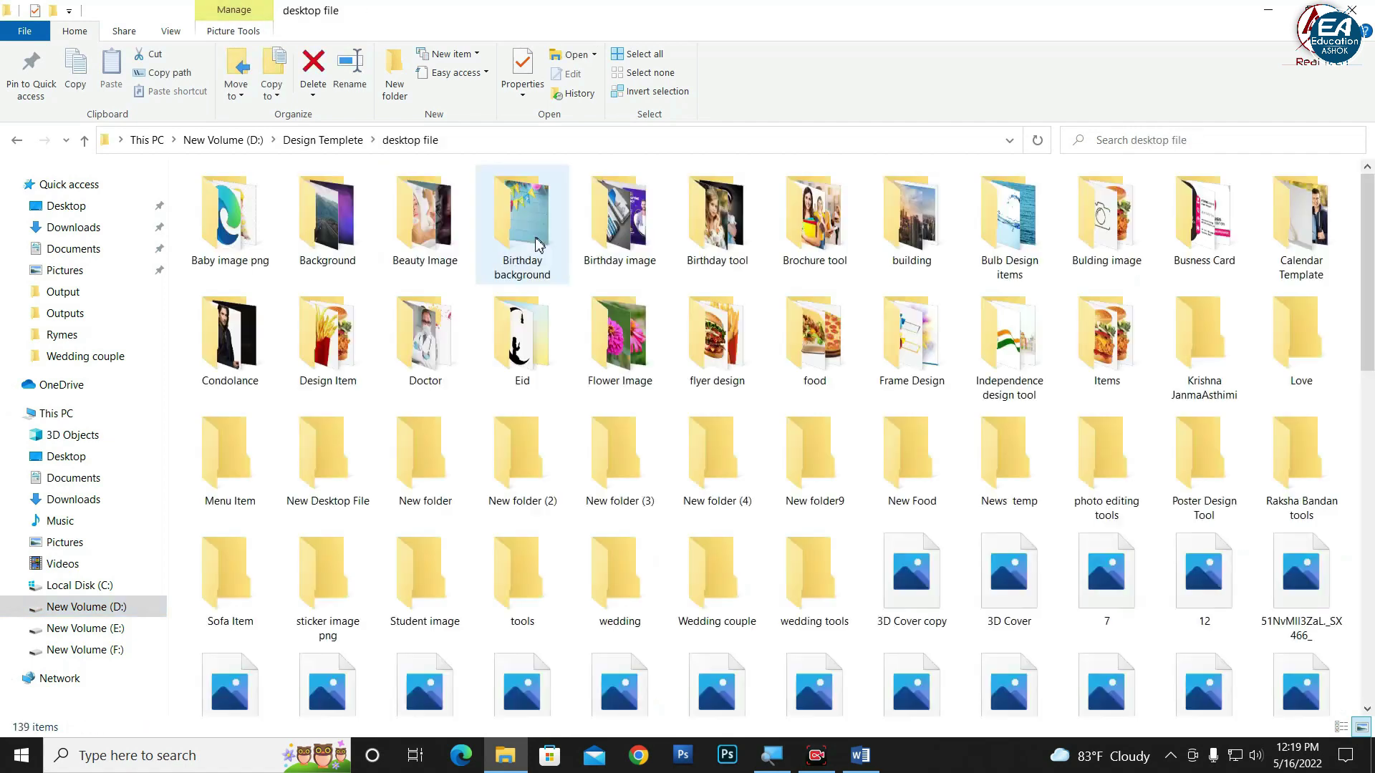
scroll(561, 615, "down", 5)
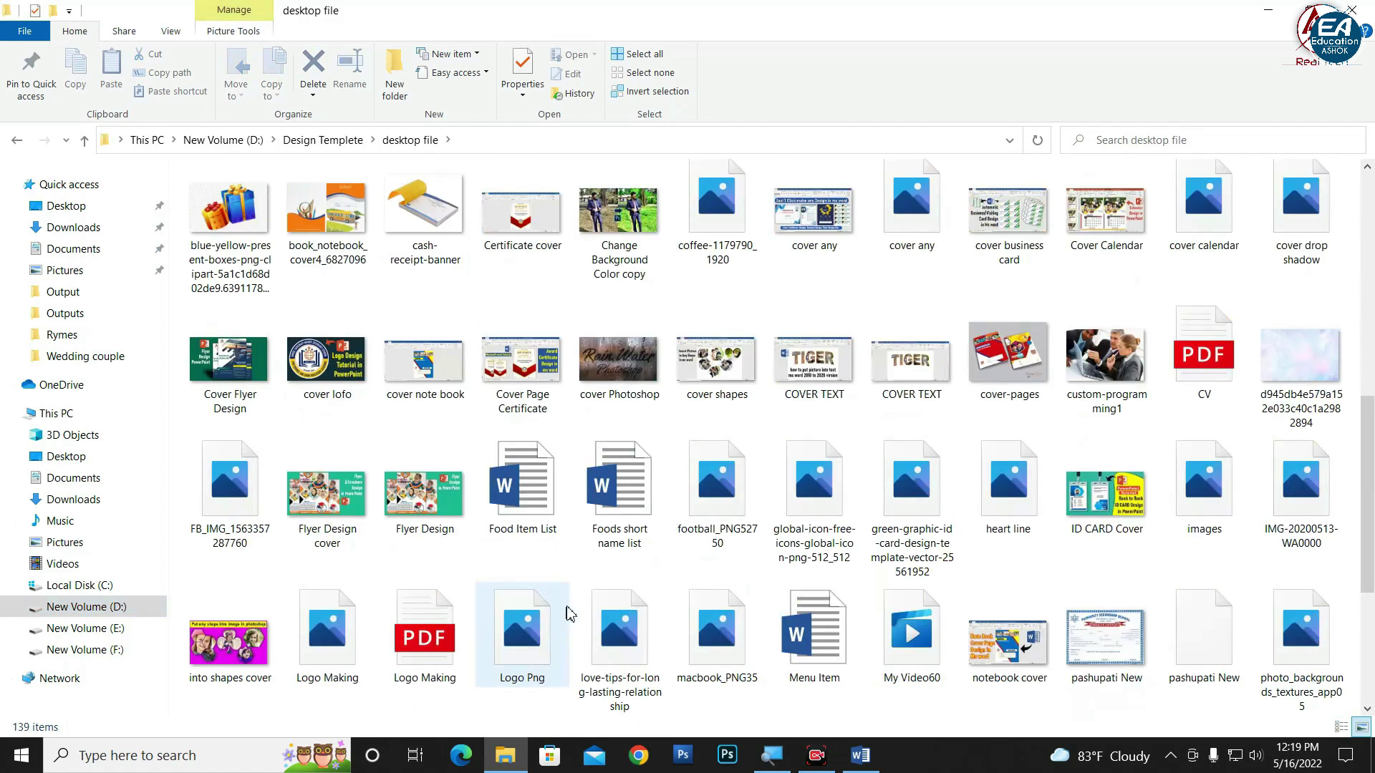
scroll(584, 349, "up", 2)
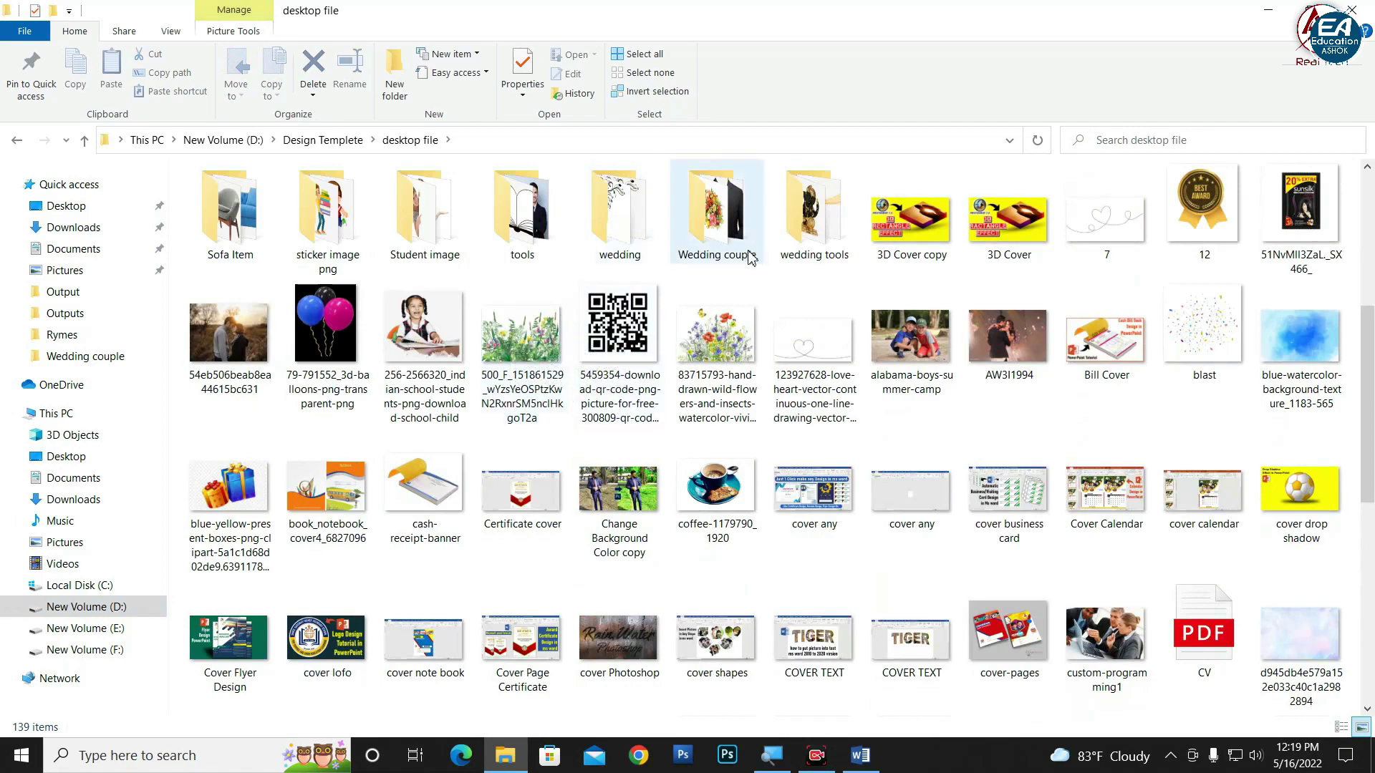
double_click(809, 215)
scroll(814, 501, "down", 4)
scroll(814, 543, "down", 4)
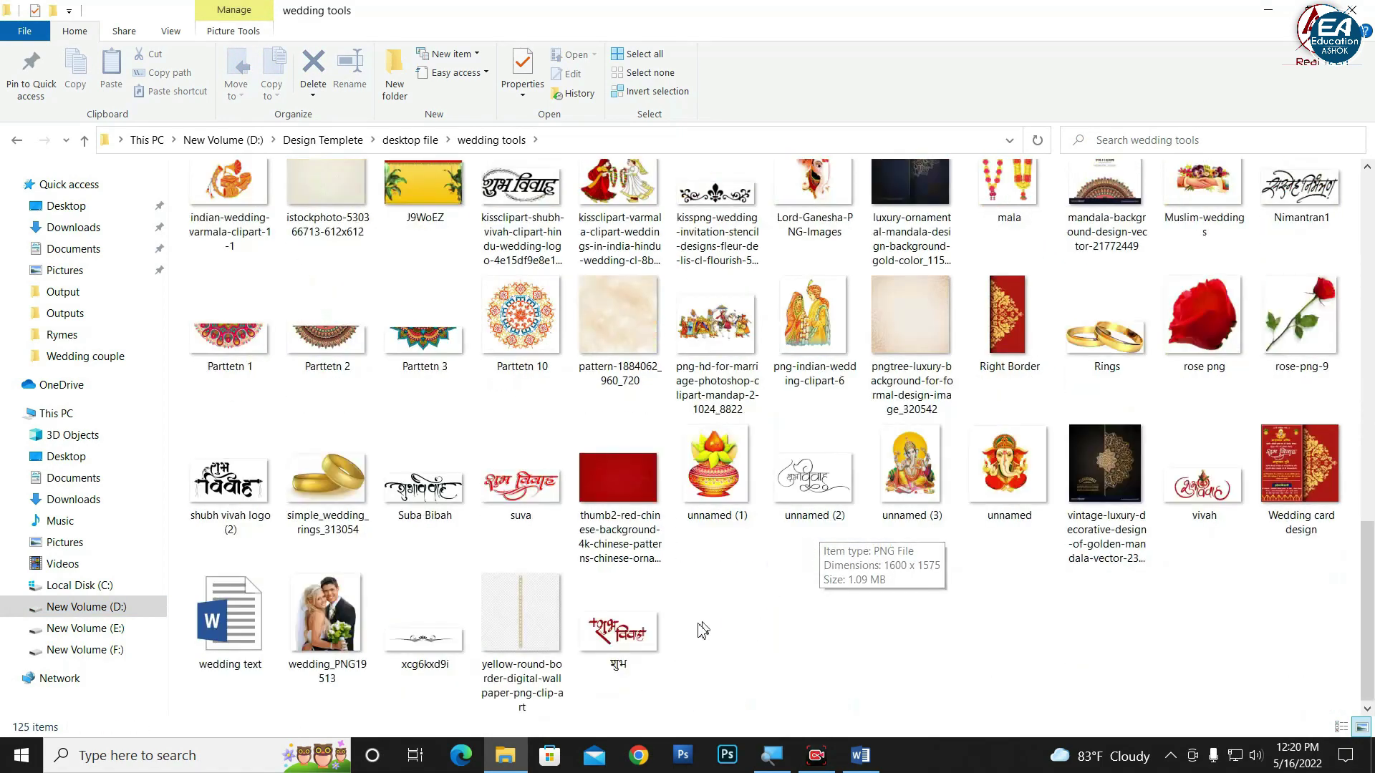
left_click(245, 631)
Step: Open 'wedding text', select the invitation lines through the last names line, then minimize it
double_click(245, 631)
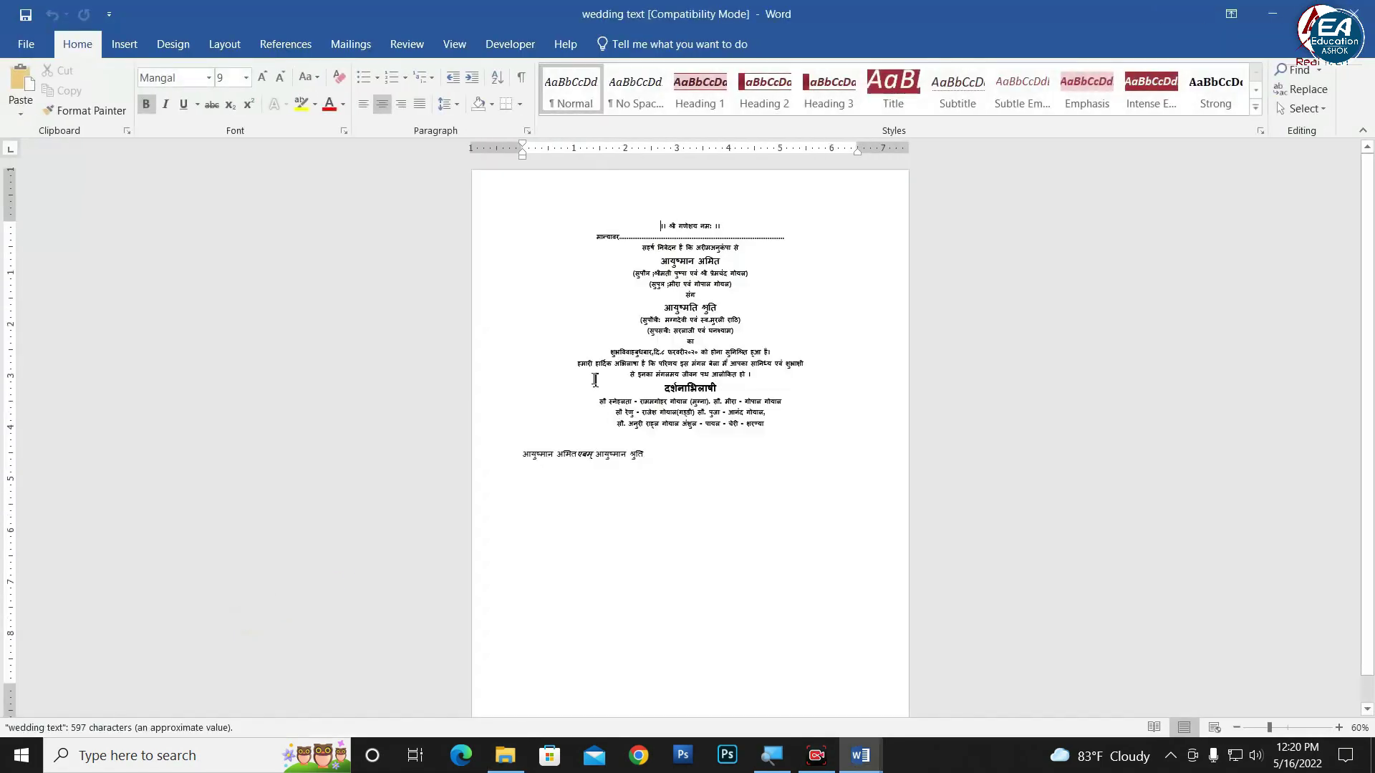
scroll(696, 421, "up", 5, "ctrl")
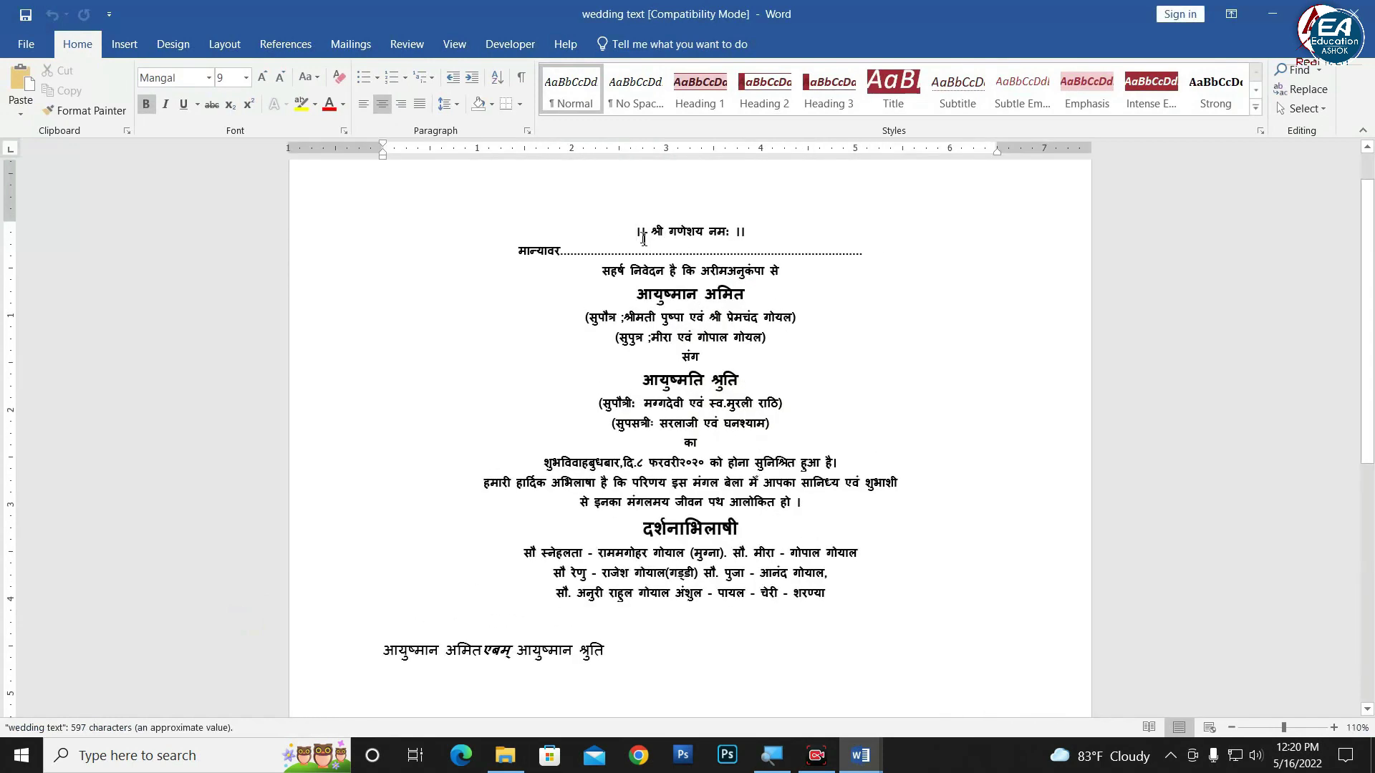
left_click_drag(745, 386, 880, 601)
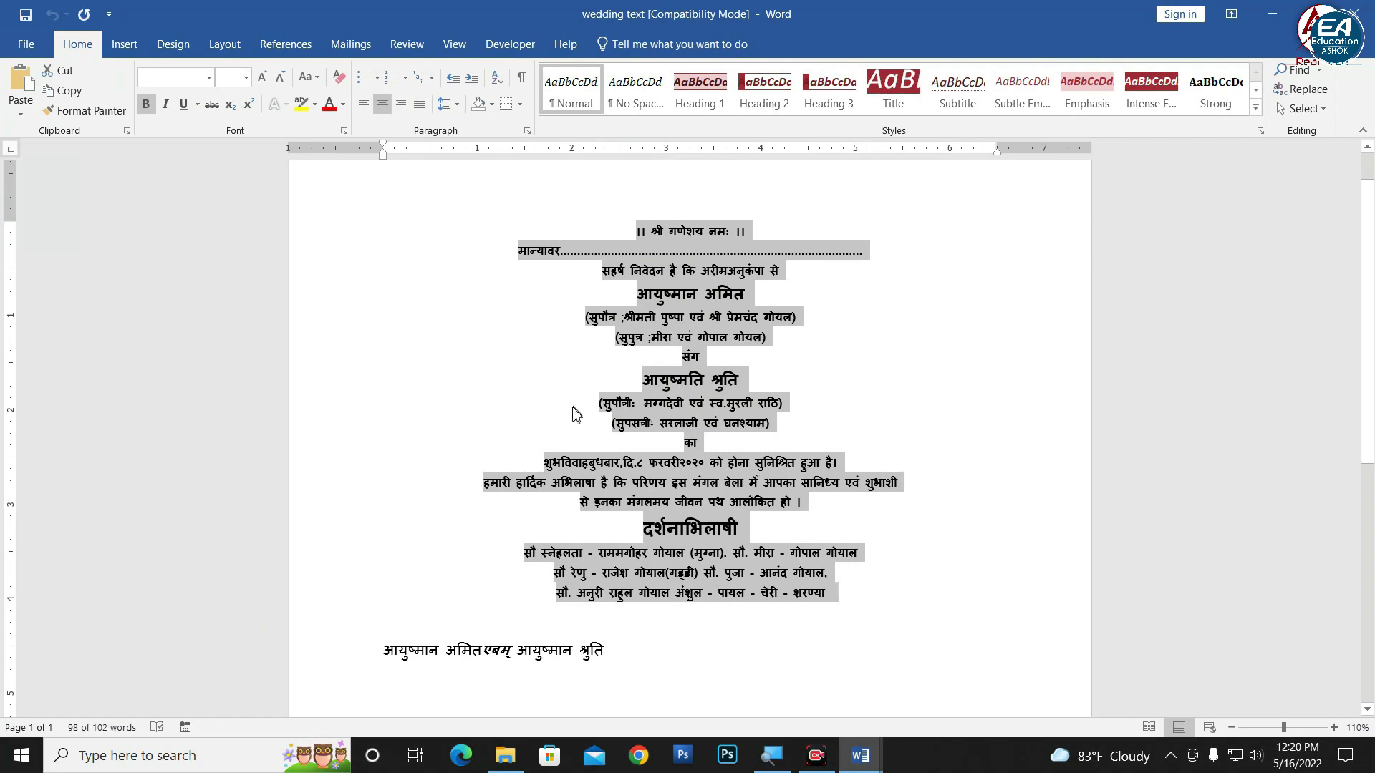
left_click(1272, 13)
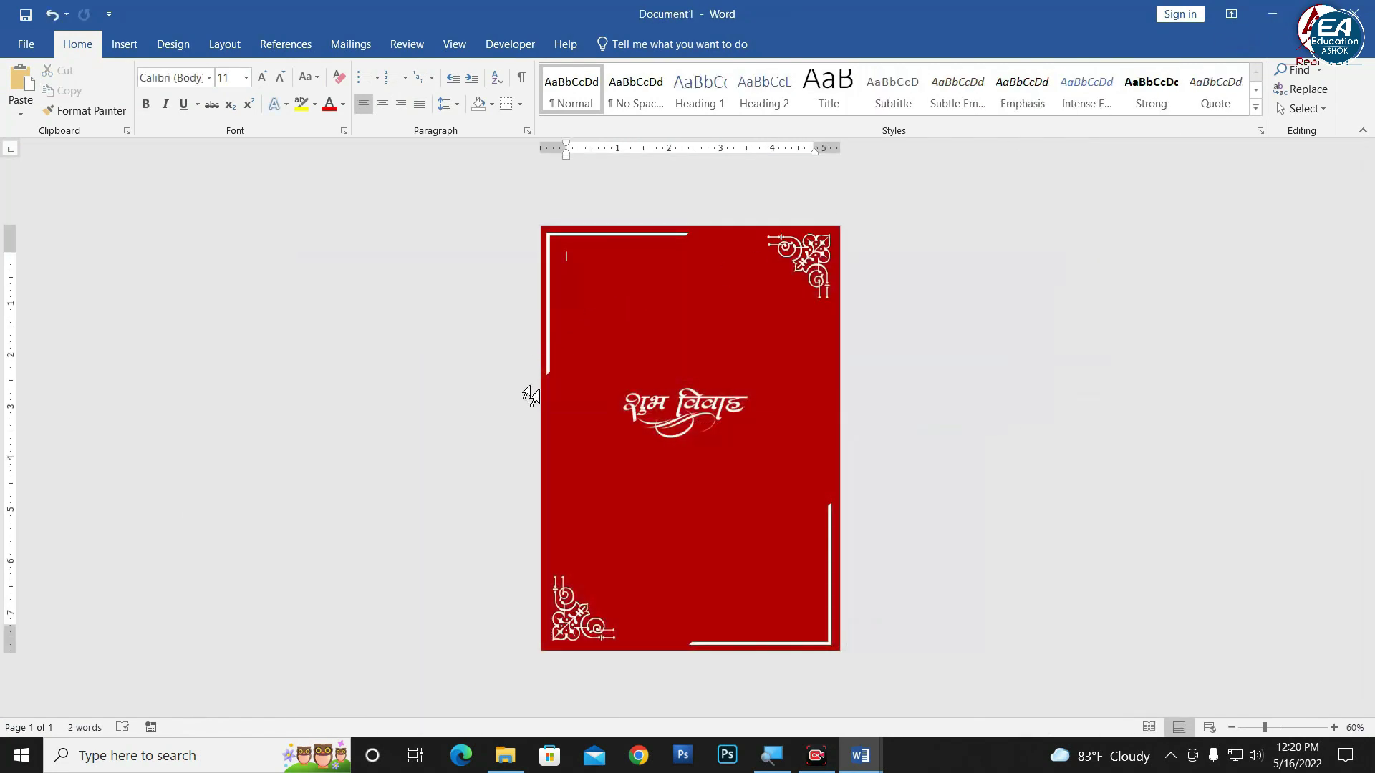
Step: Draw a large text box over the card and paste the Hindi invitation text into it
scroll(631, 426, "up", 2, "ctrl")
left_click(124, 44)
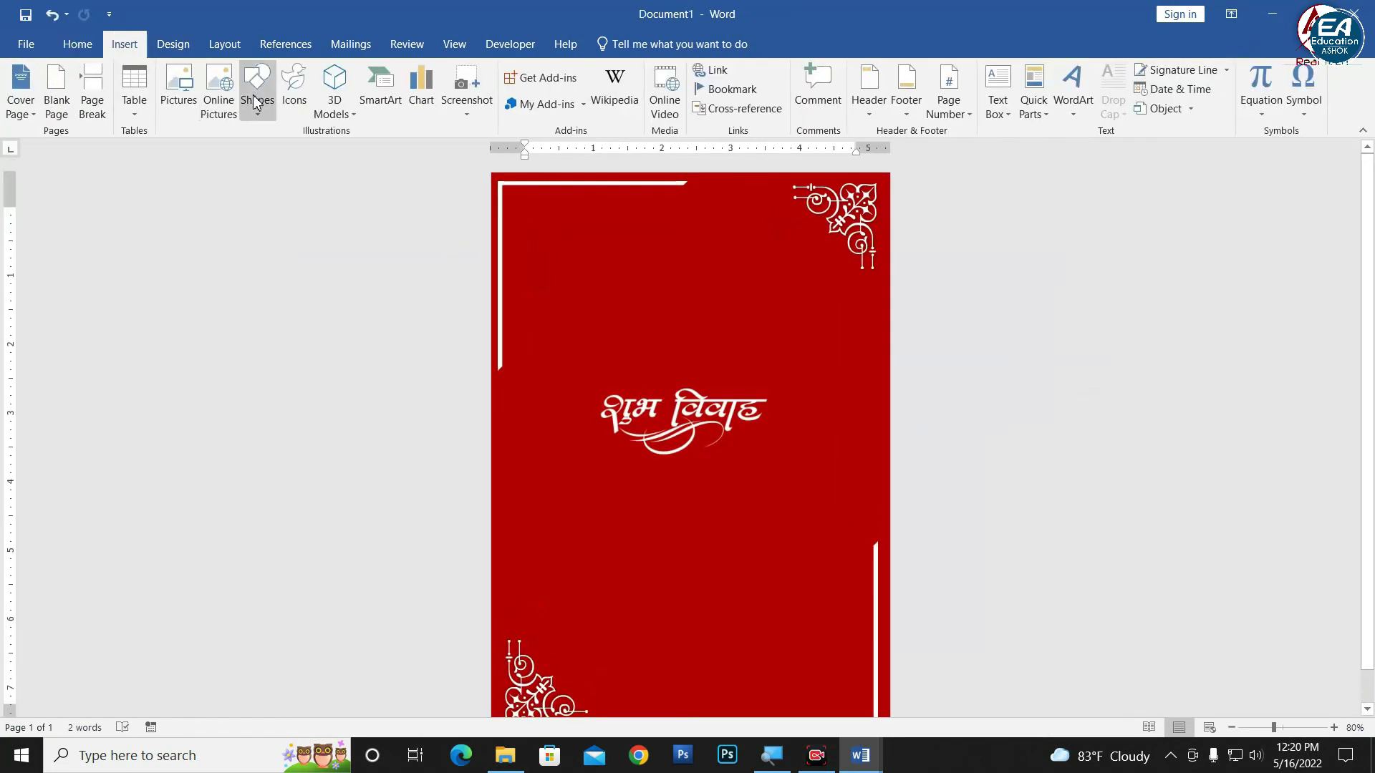
left_click(257, 89)
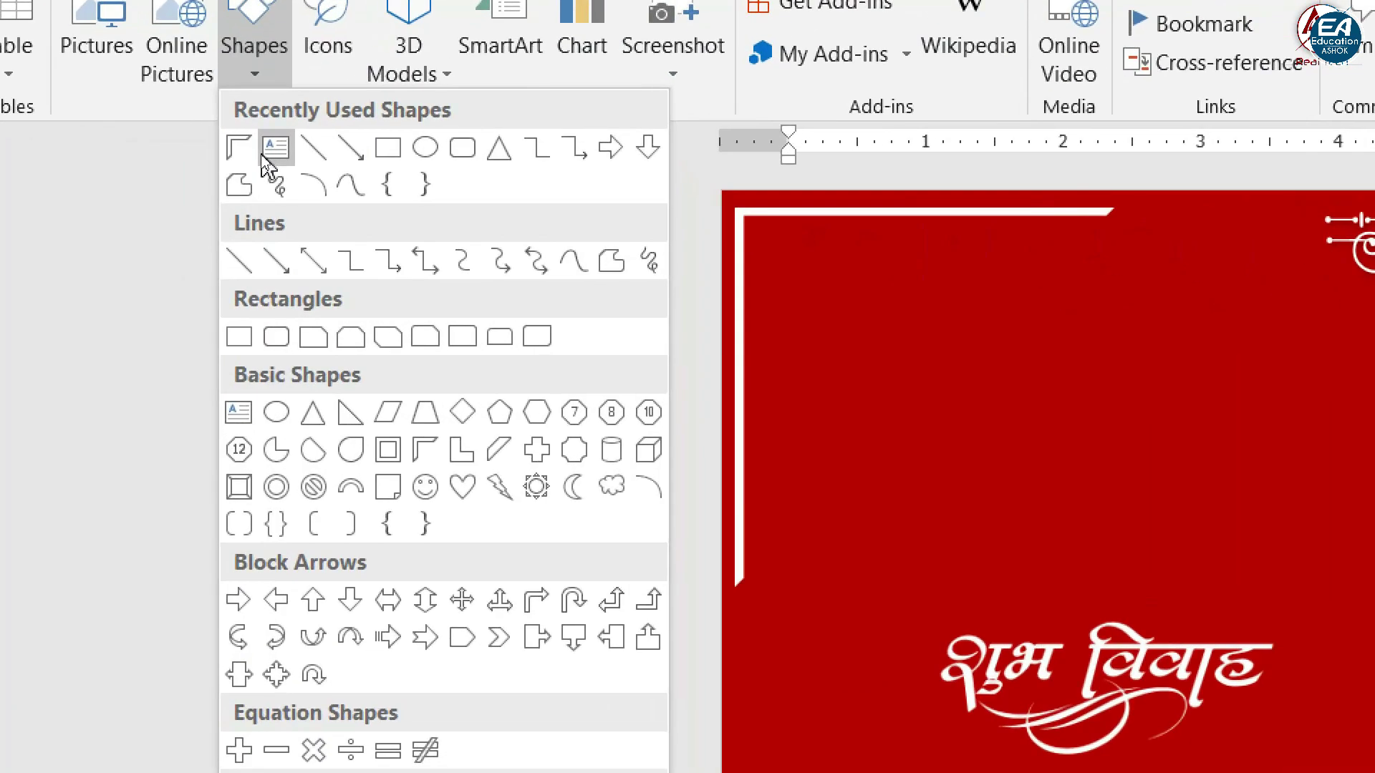
left_click(268, 152)
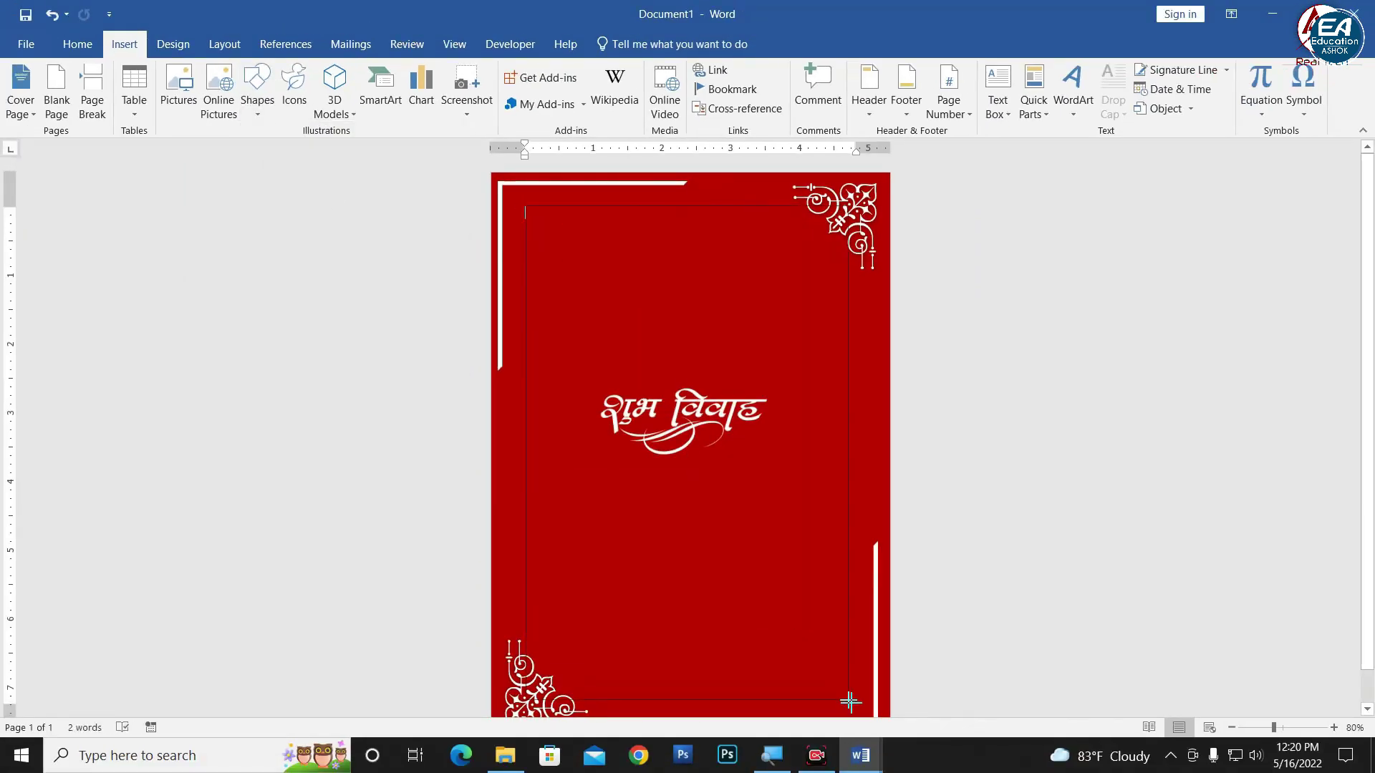
left_click_drag(865, 711, 866, 681)
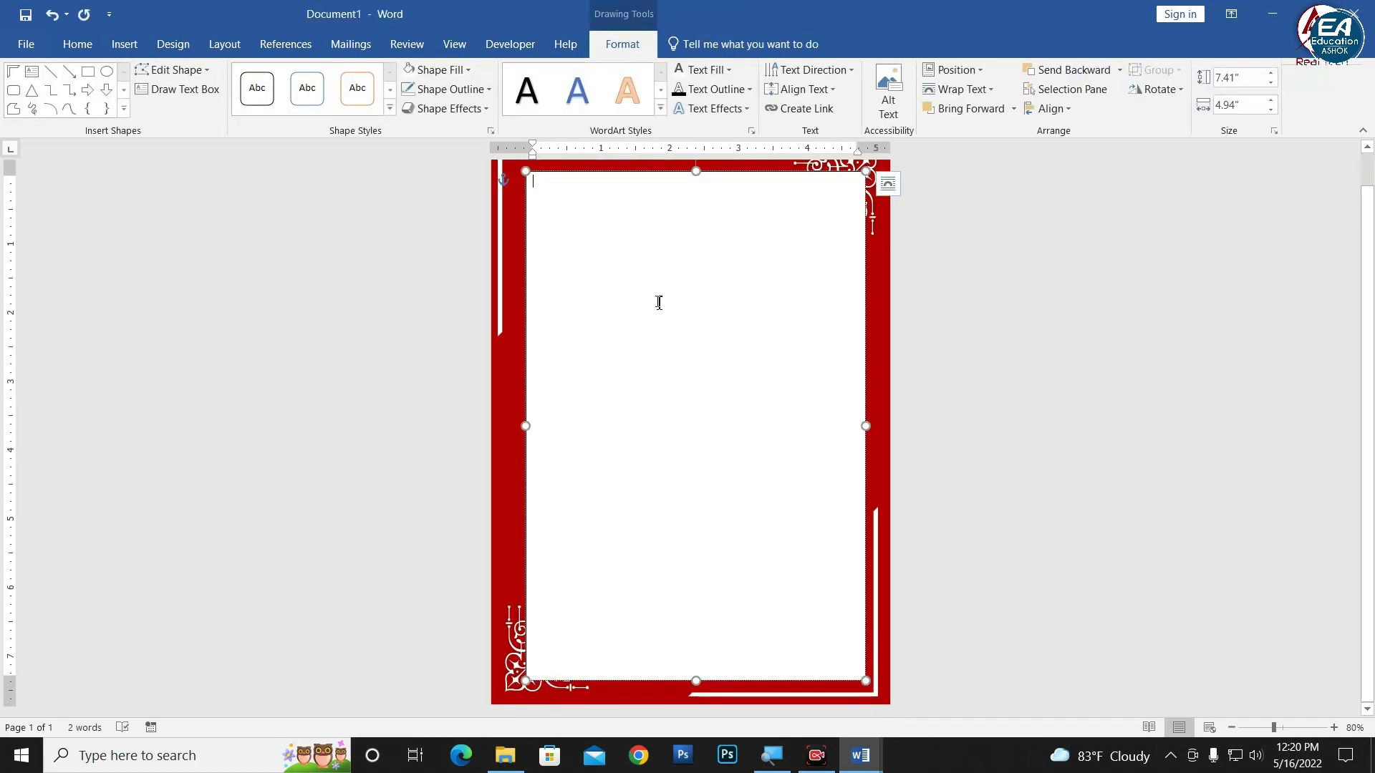
key("ctrl+v")
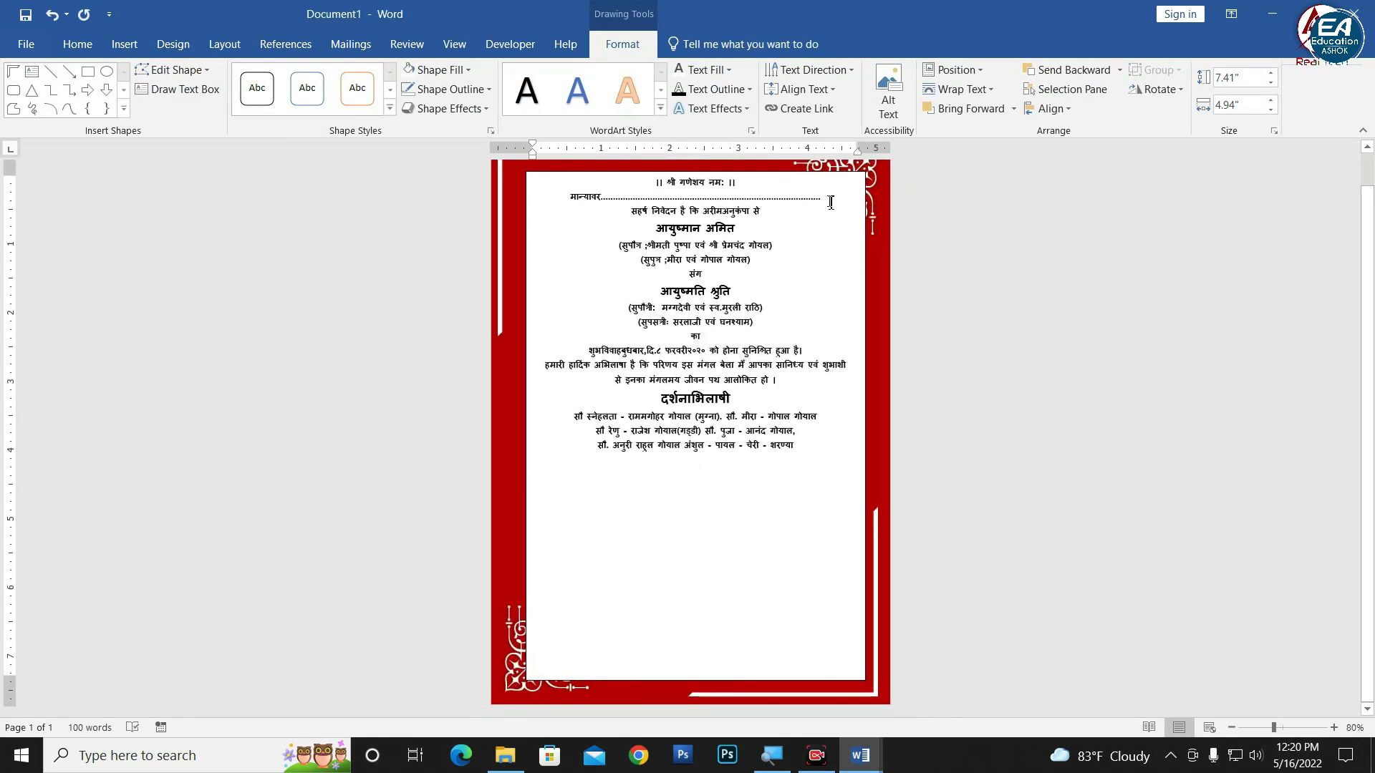
Step: Delete the dotted मान्यवर line and add an empty line below the Ganesh salutation
left_click_drag(829, 203, 564, 195)
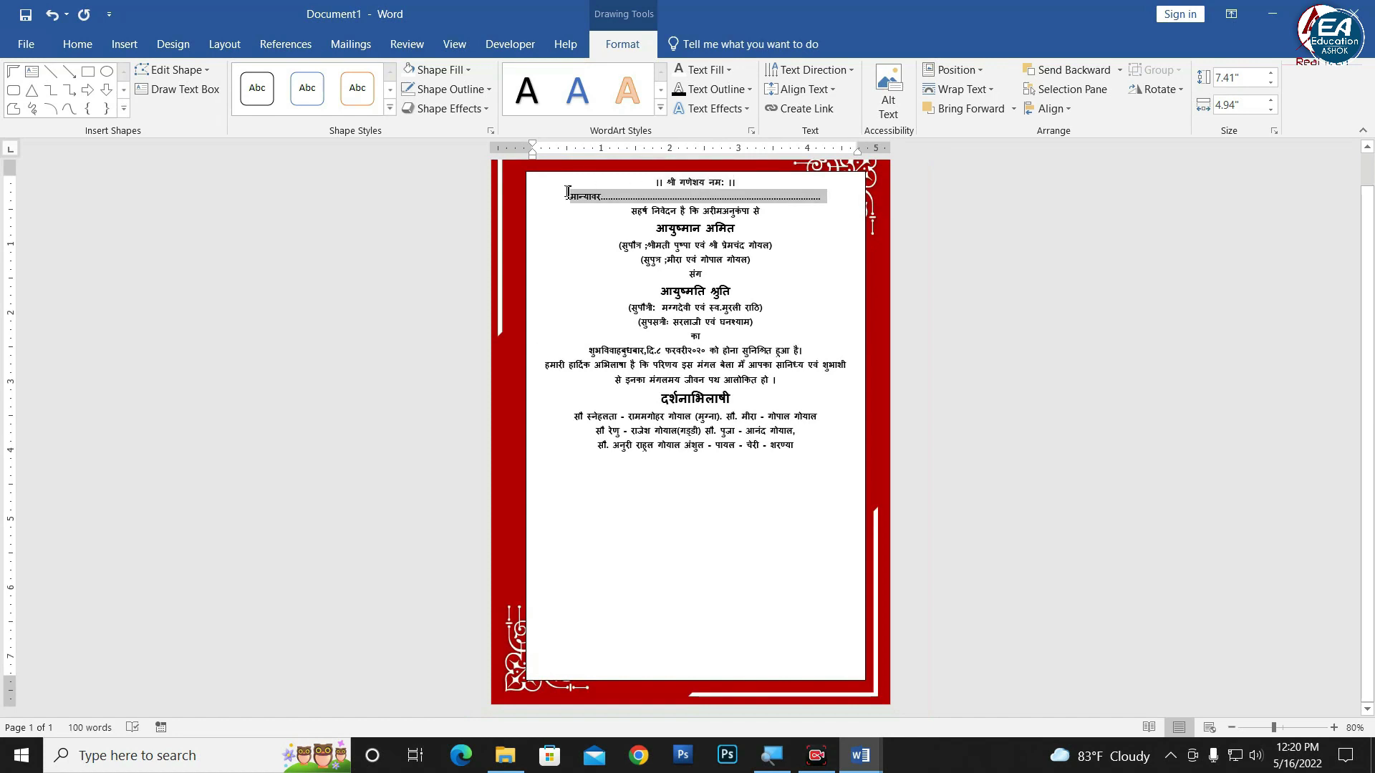
key("Delete")
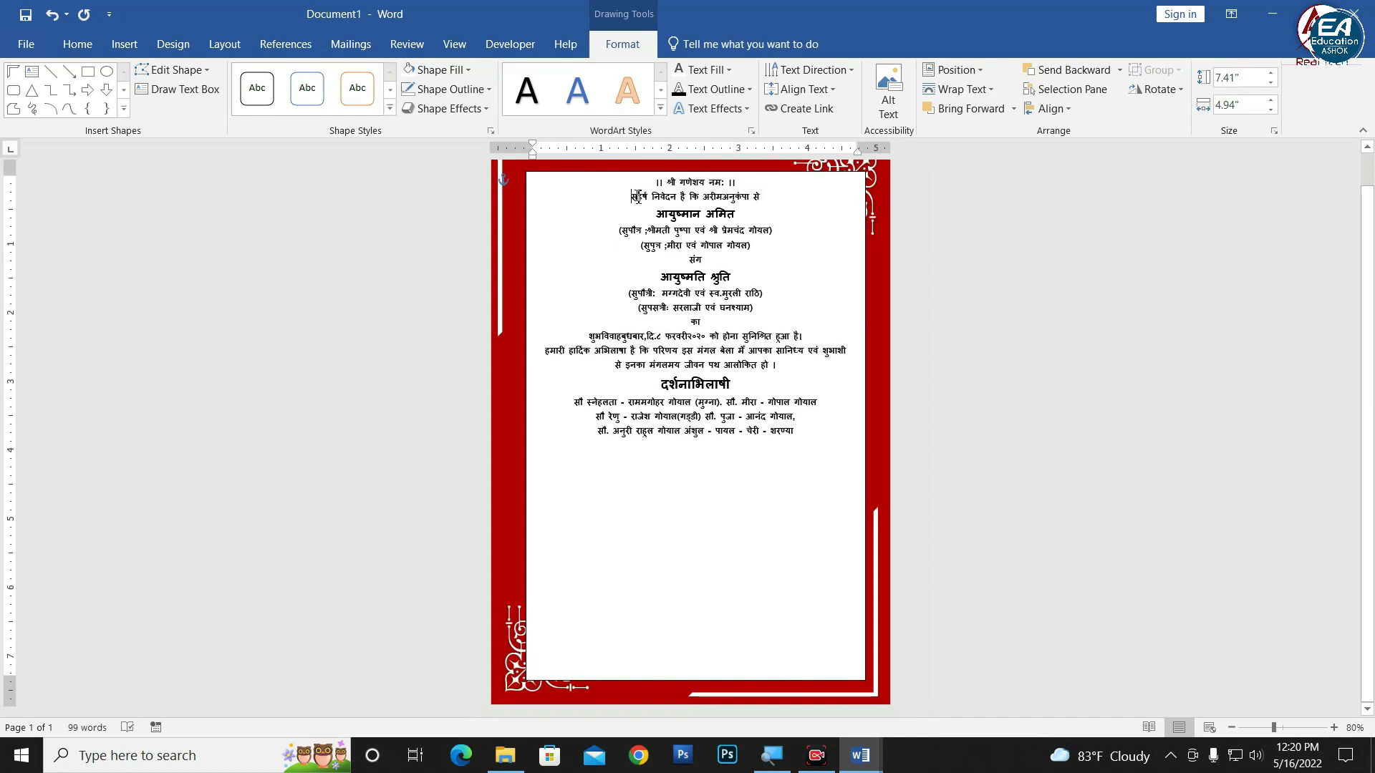
key("Return")
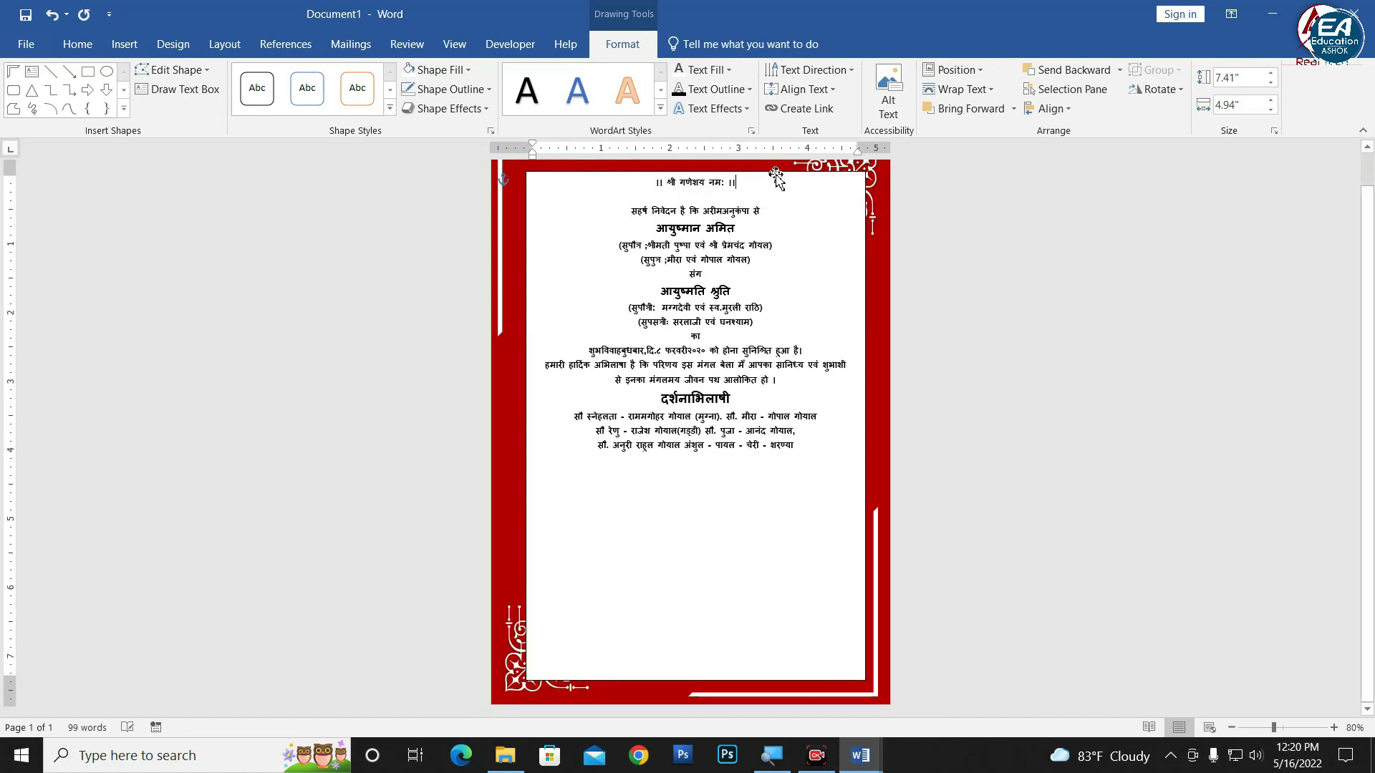
Step: Give the invitation text box No Fill and No Outline
left_click(775, 179)
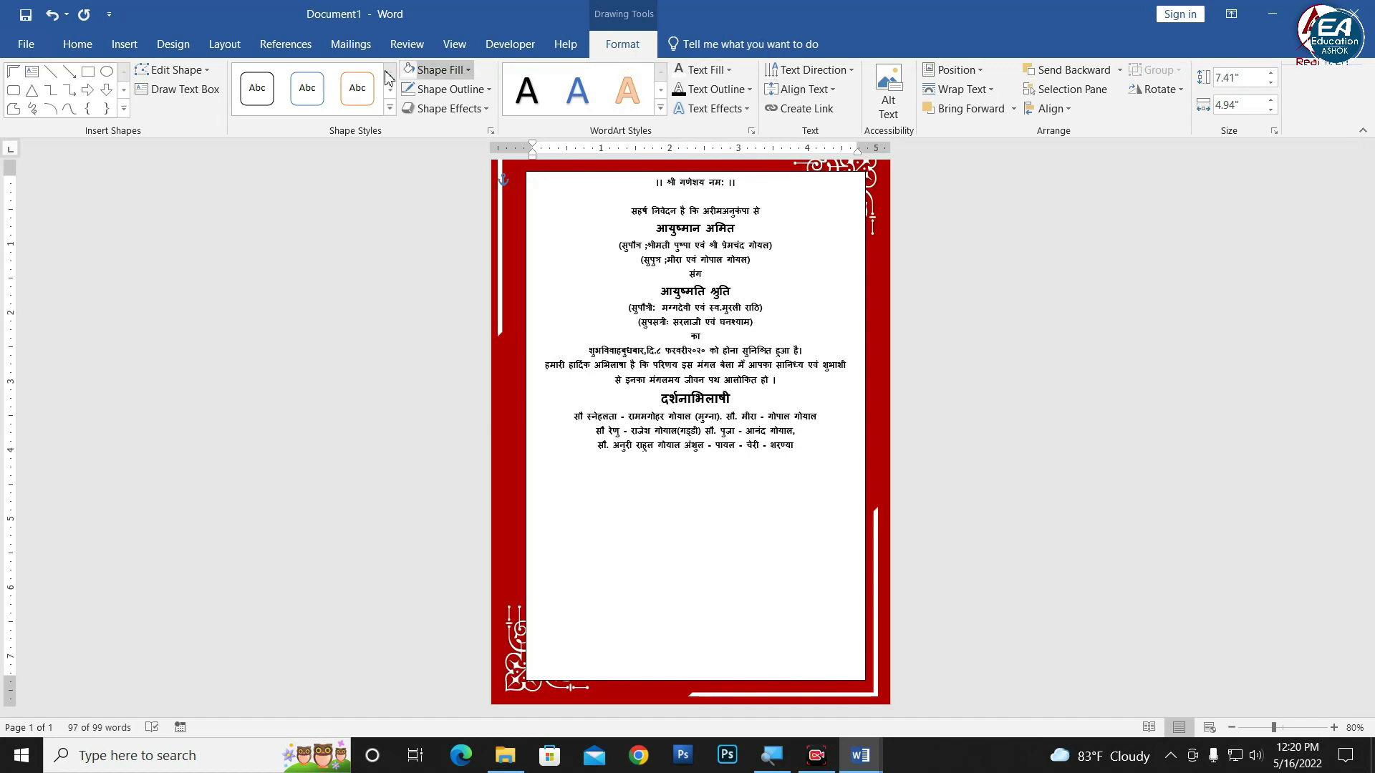
left_click(437, 69)
left_click(451, 259)
left_click(450, 89)
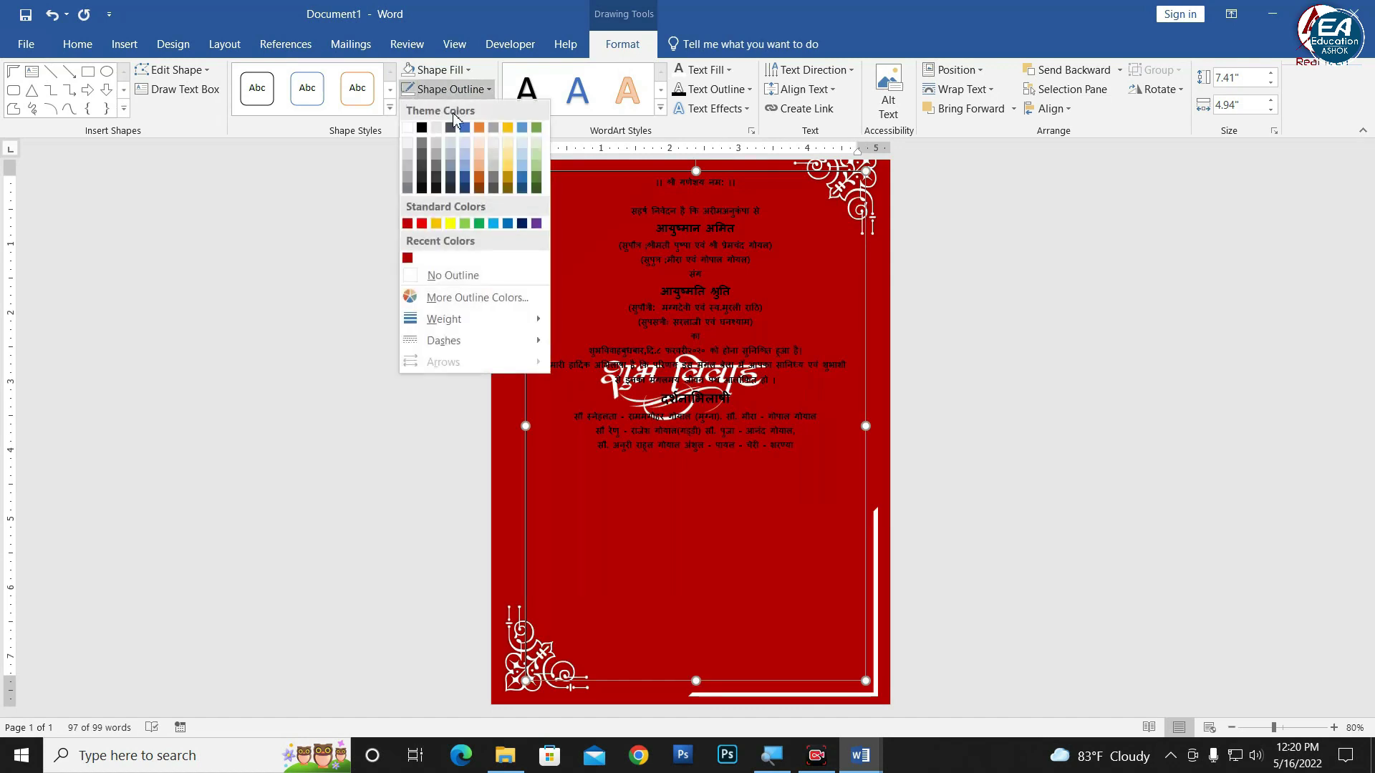
left_click(503, 275)
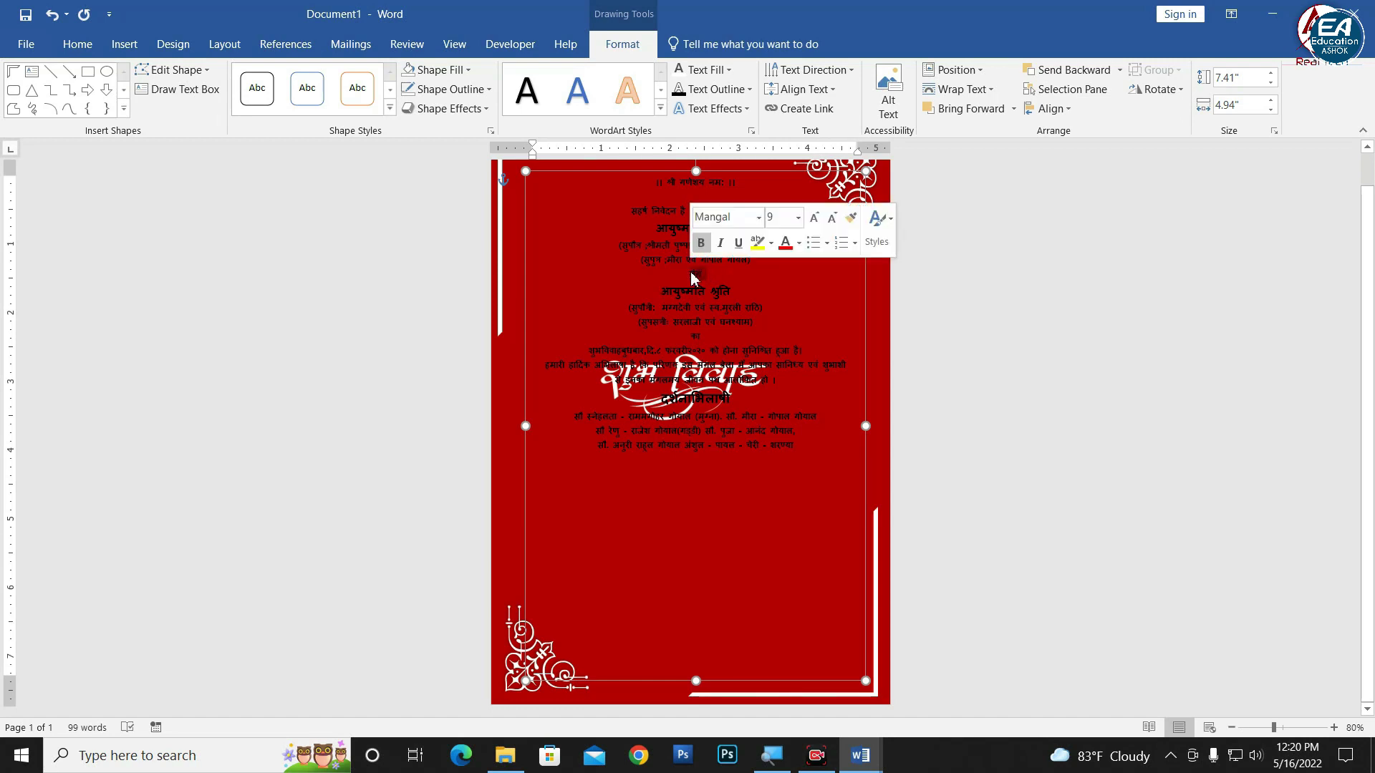
Step: Add extra blank lines above the bride's name
key("BackSpace")
key("Return")
key("Return")
key("Return")
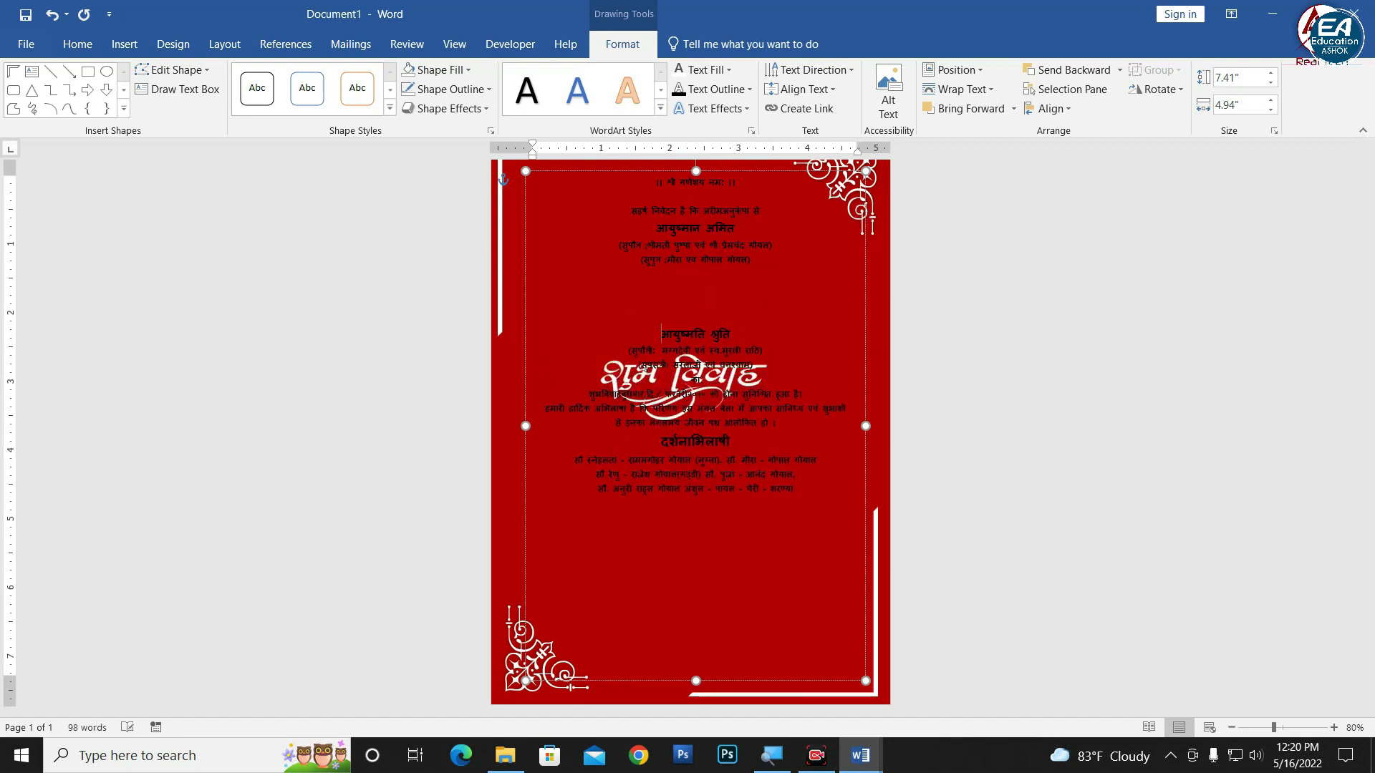
key("Return")
key("Return")
key("Return")
key("Return")
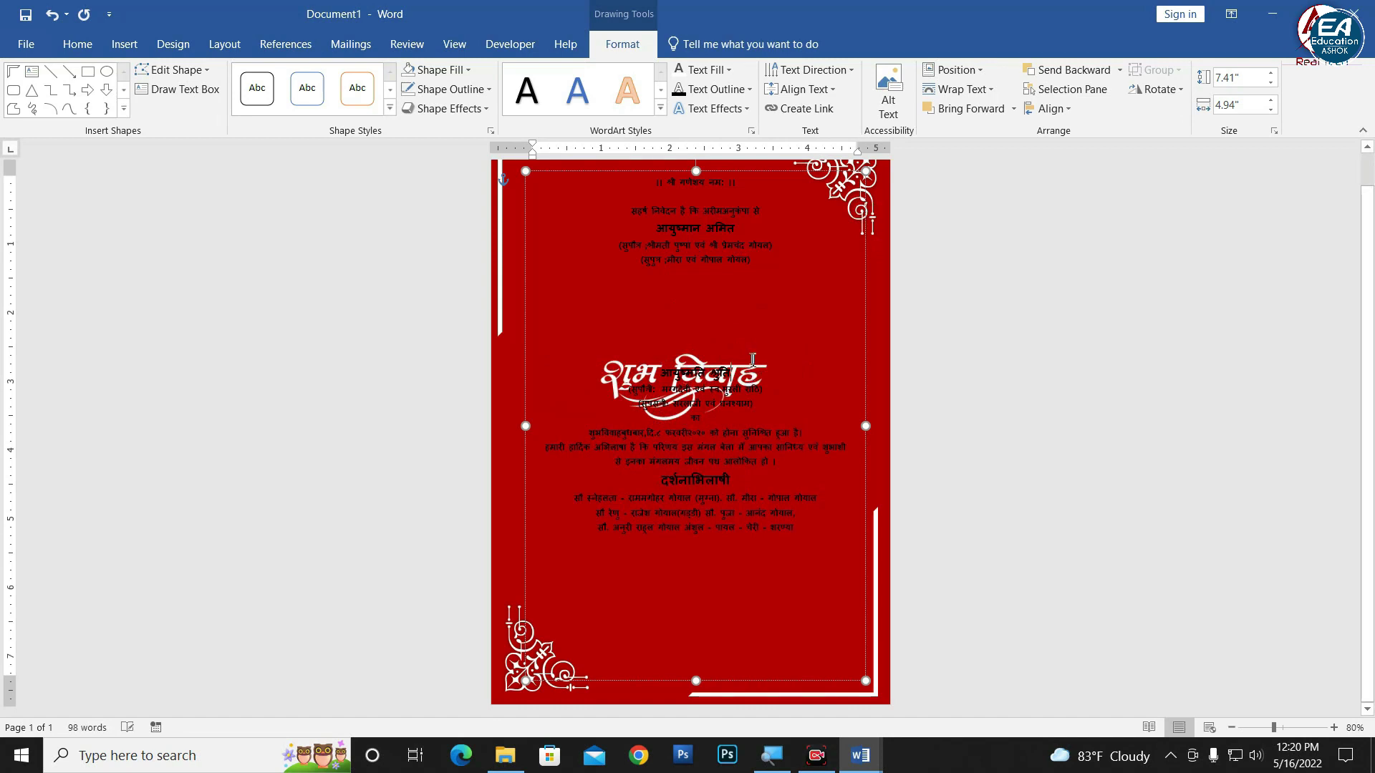
Step: Send the text box behind the artwork and move the शुभ विवाह calligraphy up into the gap
left_click(764, 681)
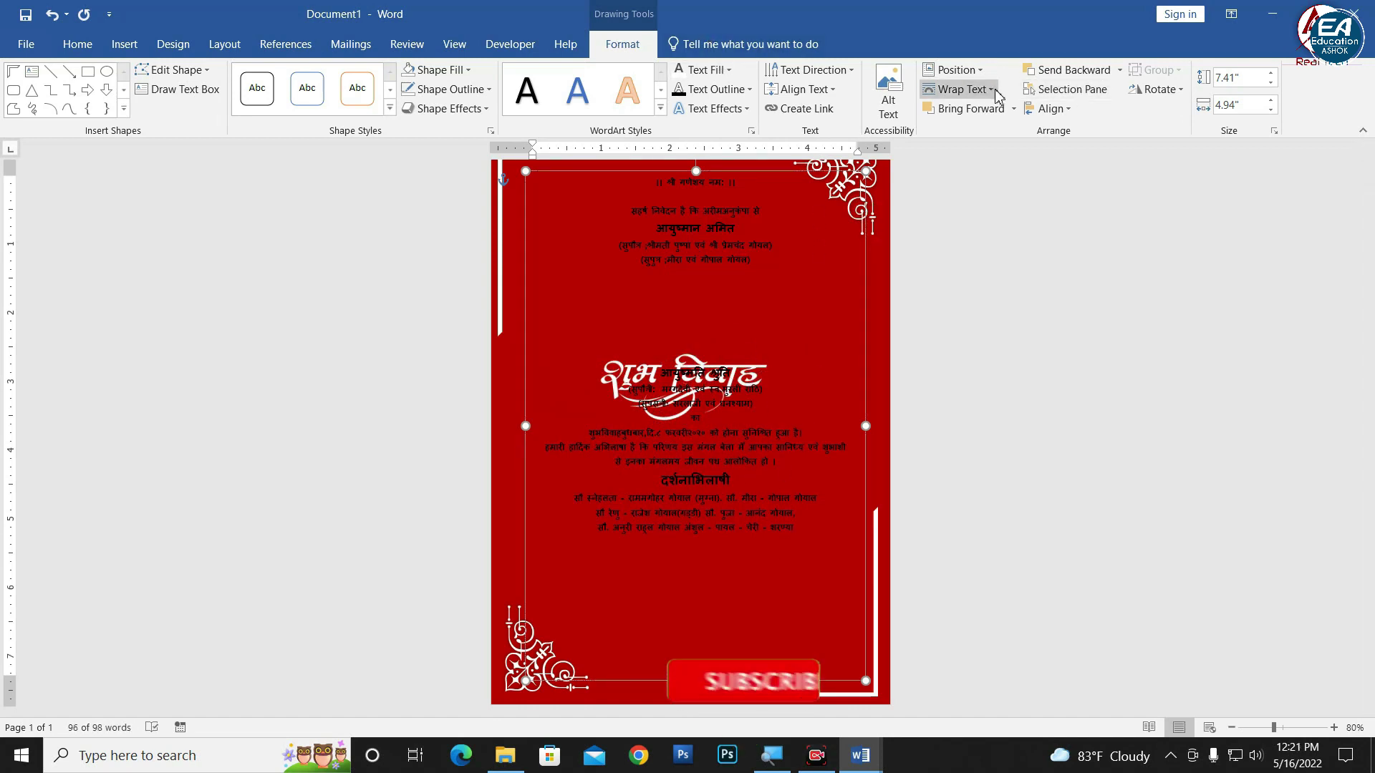
left_click(1091, 70)
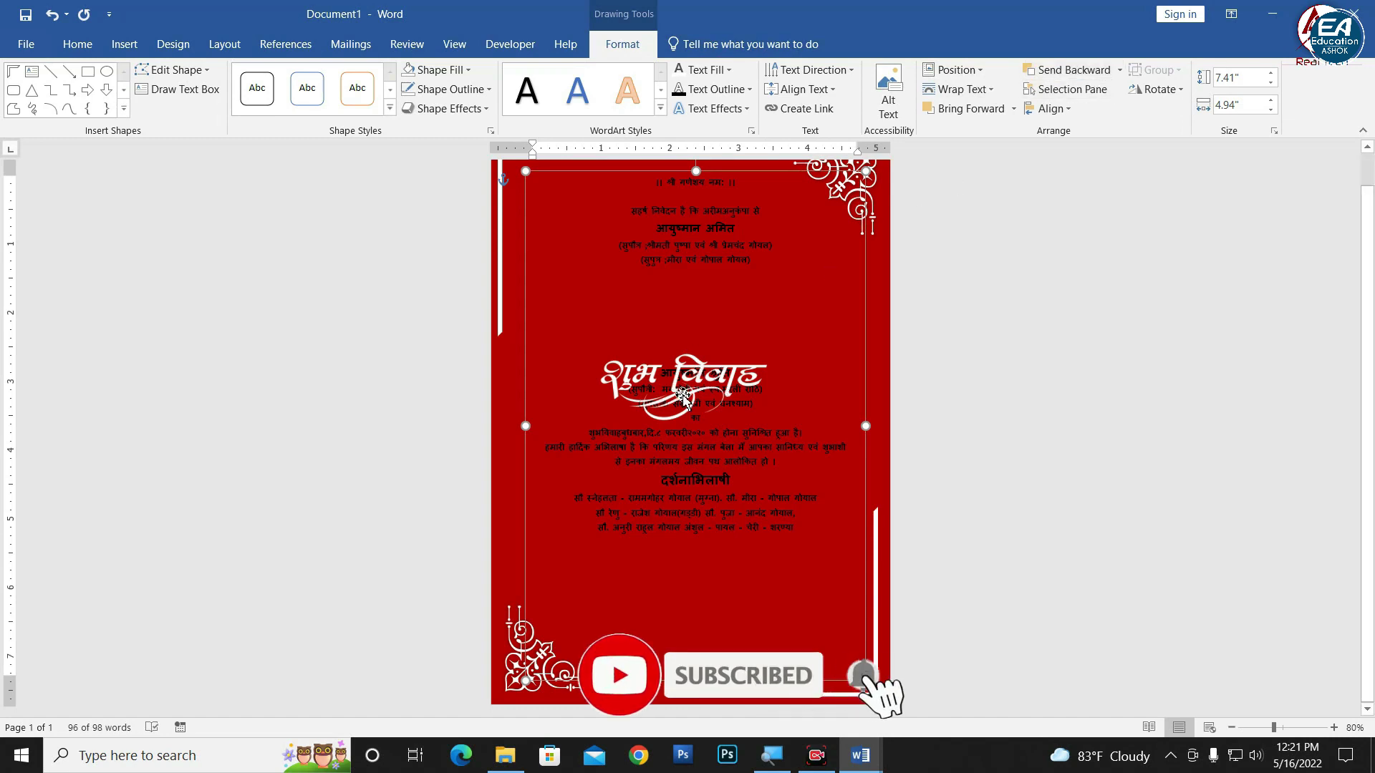
left_click(745, 354)
left_click_drag(746, 351, 766, 277)
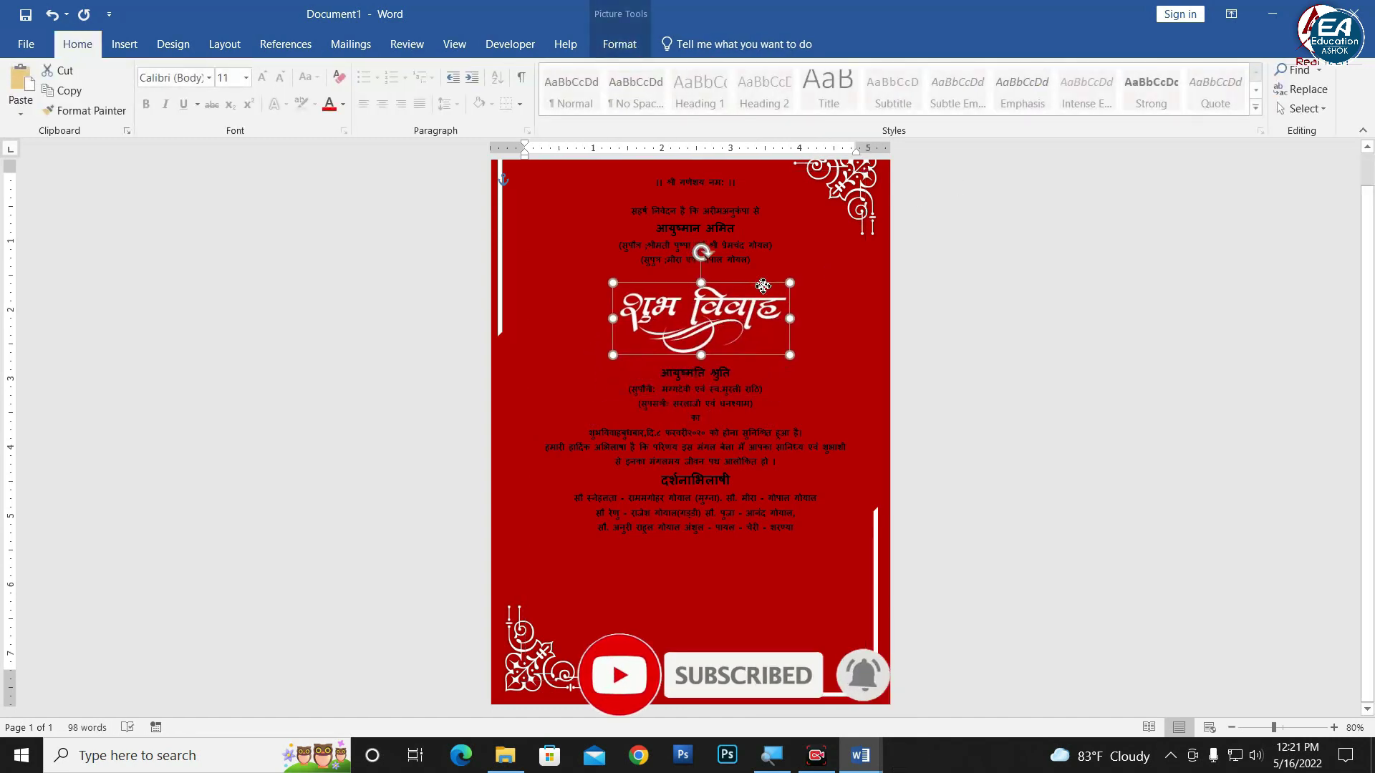
left_click(731, 228)
Step: Make the invitation text white and select the three wedding-date lines
key("ctrl+a")
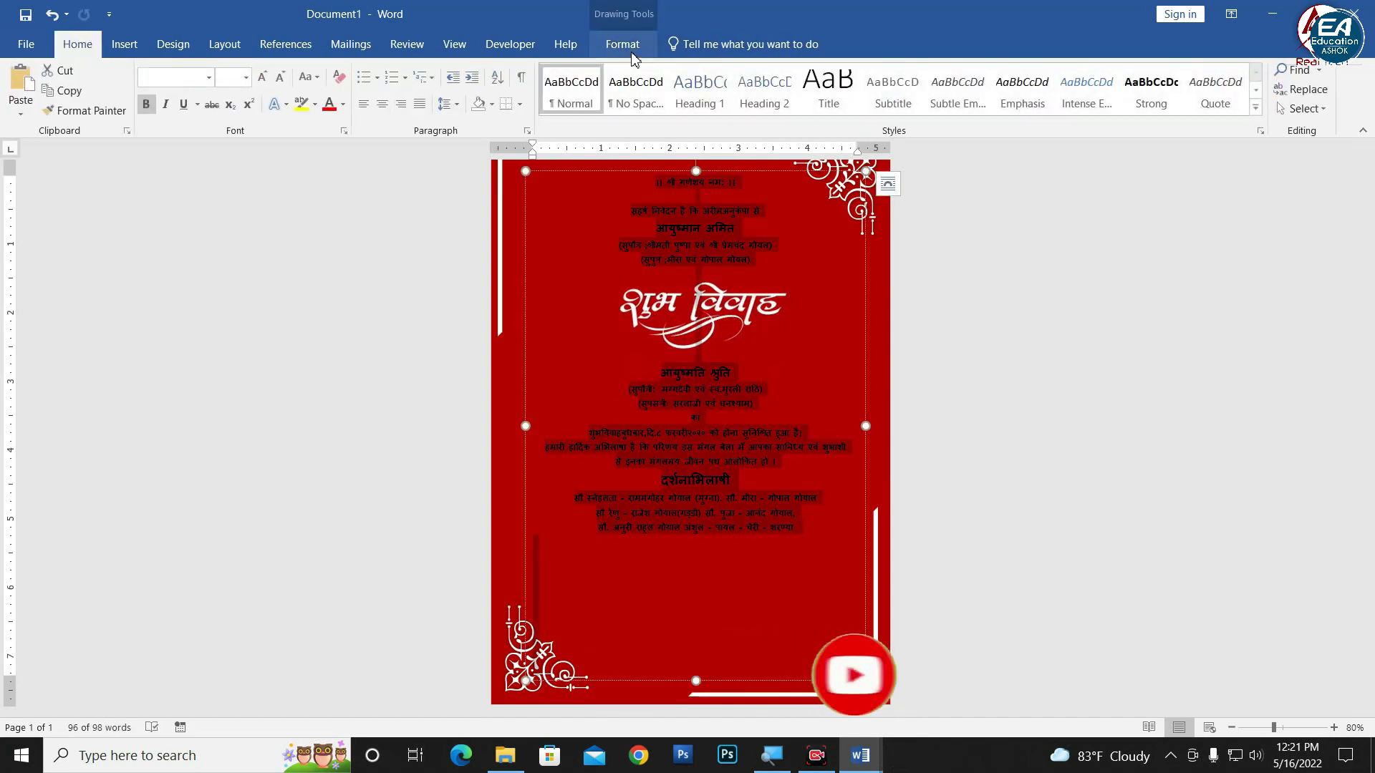
left_click(622, 43)
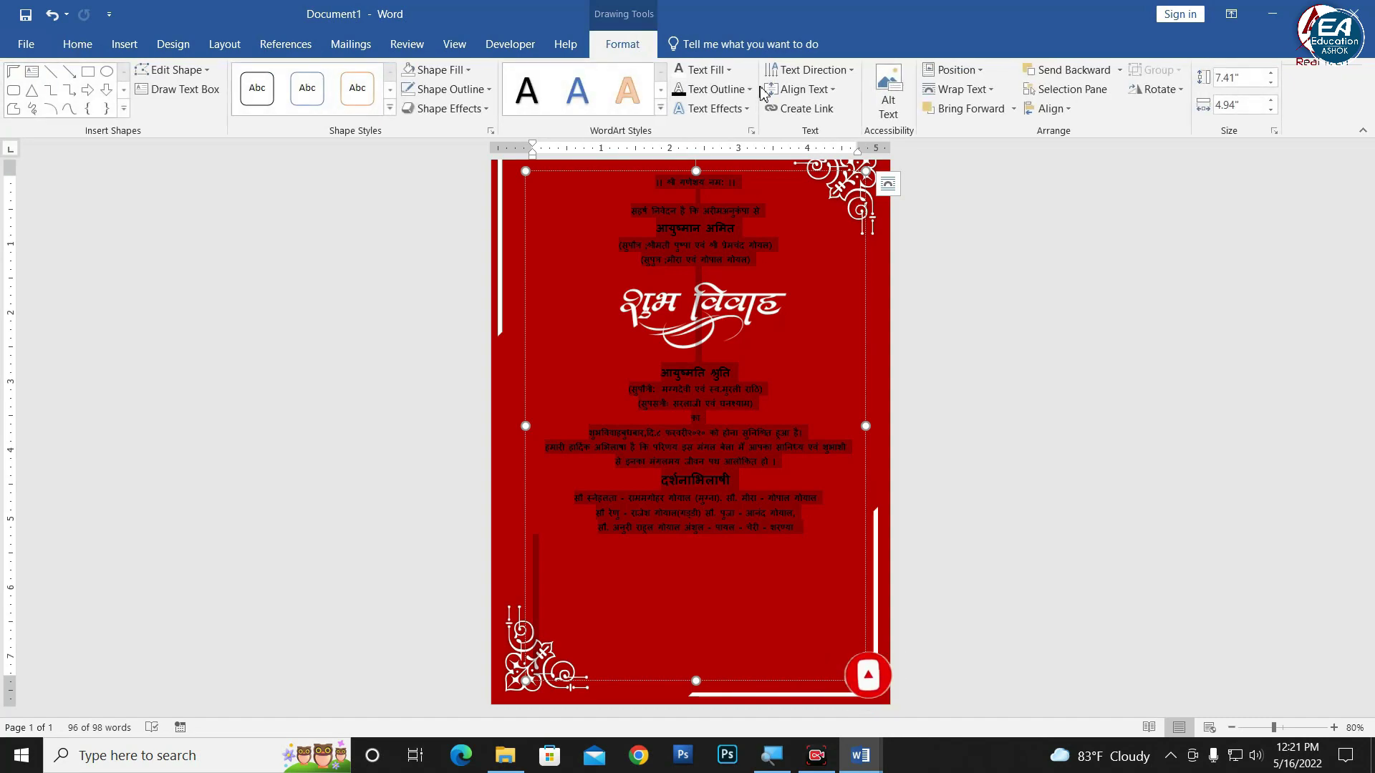
left_click(1007, 466)
scroll(757, 446, "up", 1, "ctrl")
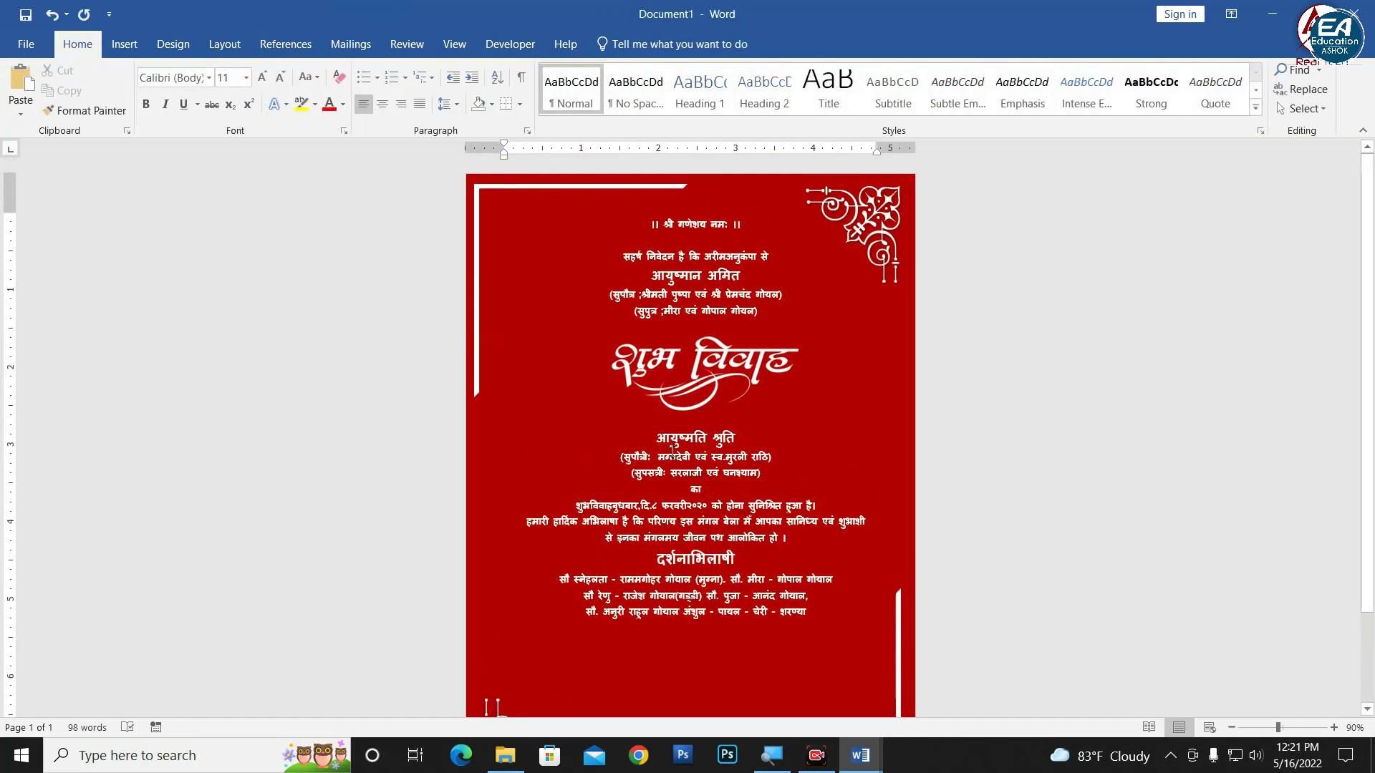
left_click(662, 440)
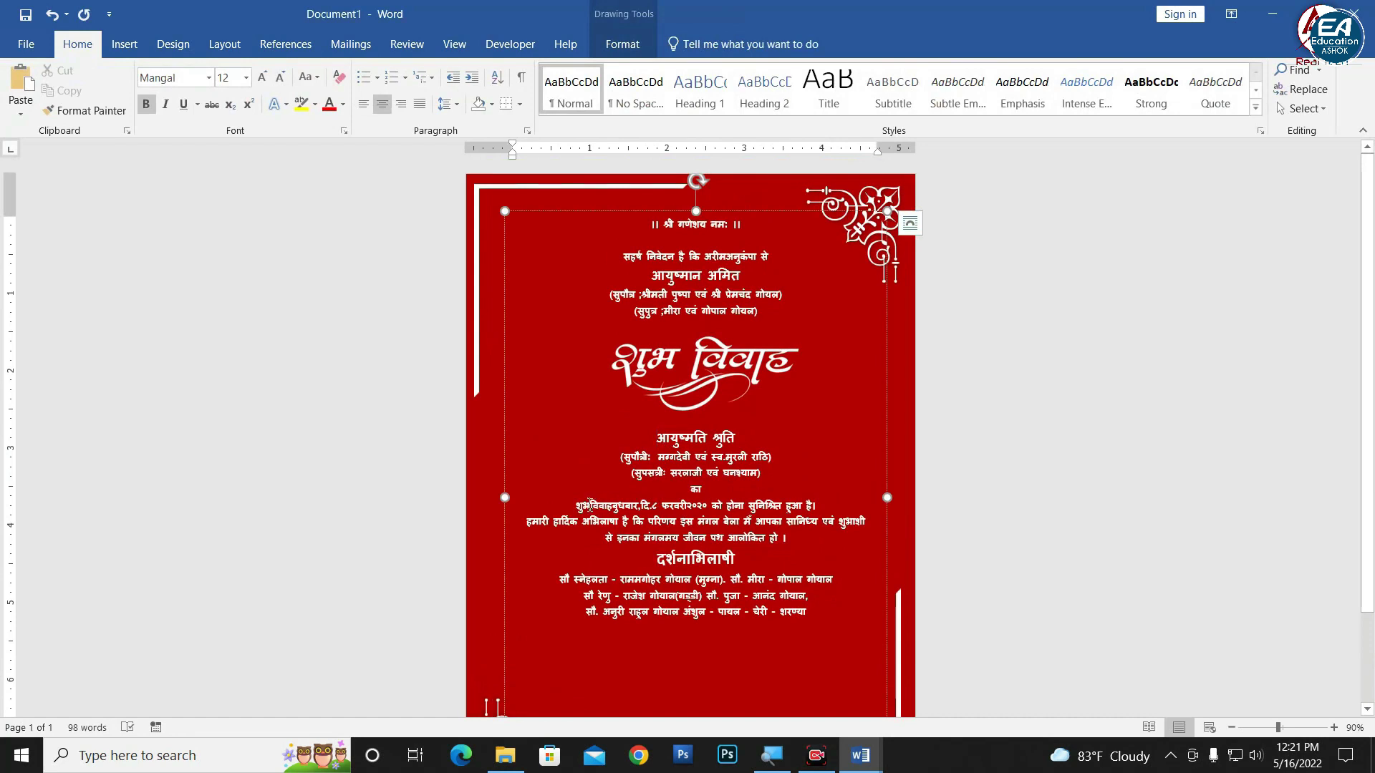
left_click_drag(578, 507, 790, 548)
left_click(910, 224)
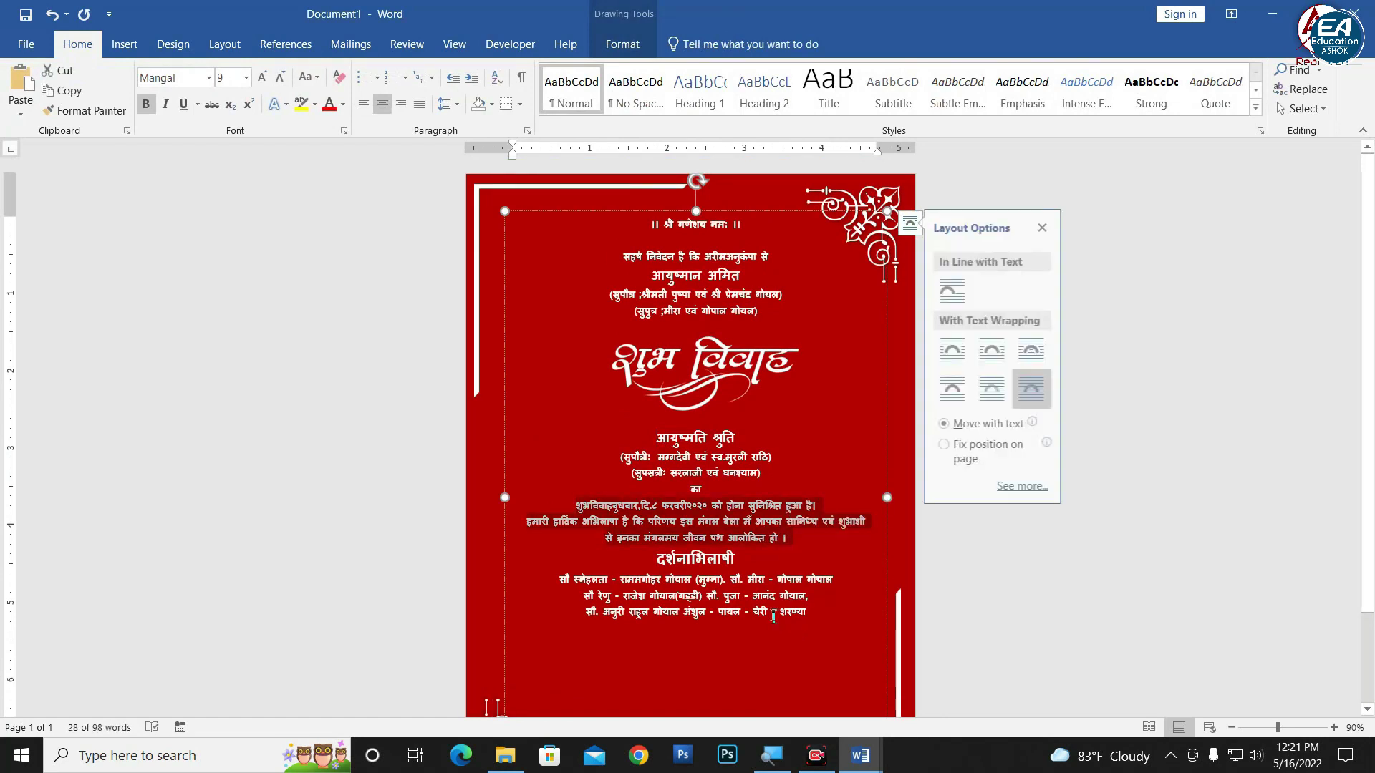
left_click(1050, 574)
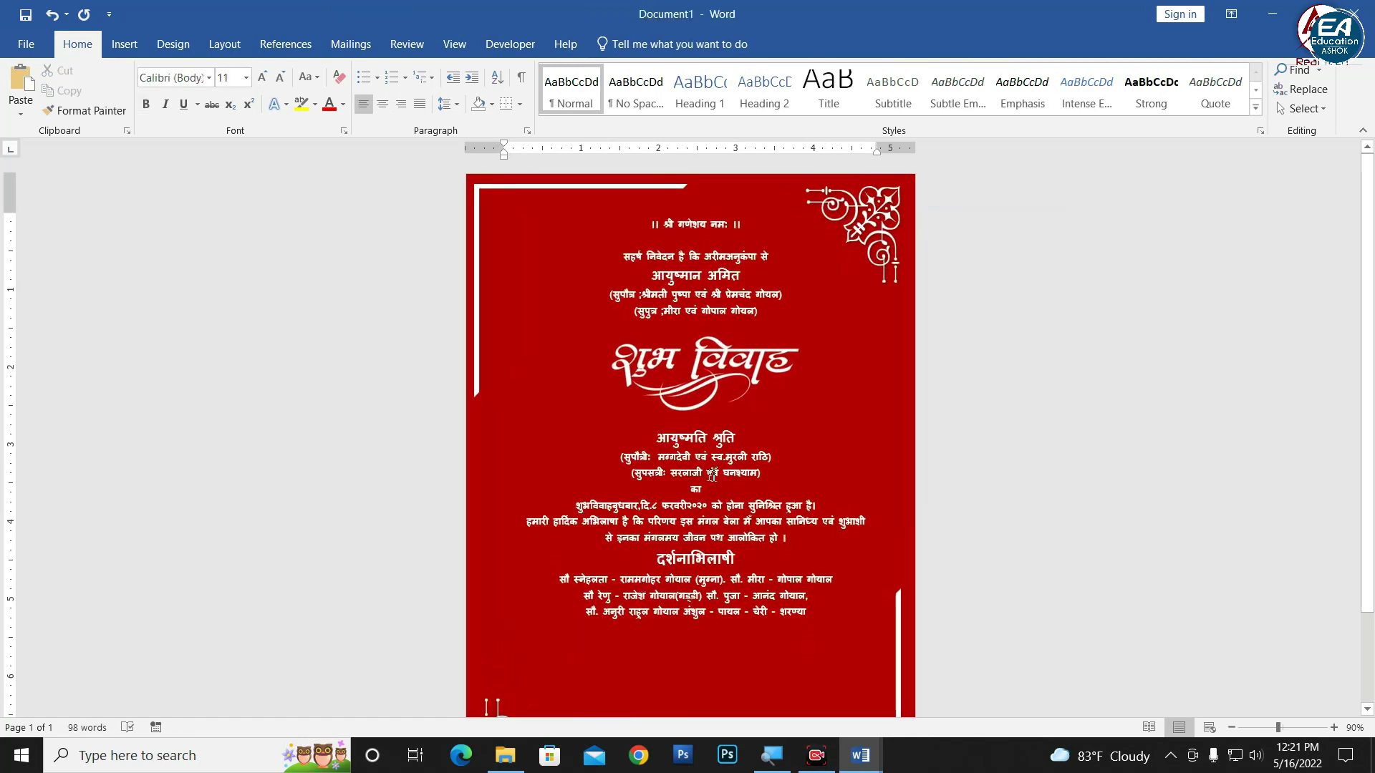
scroll(712, 474, "down", 2, "ctrl")
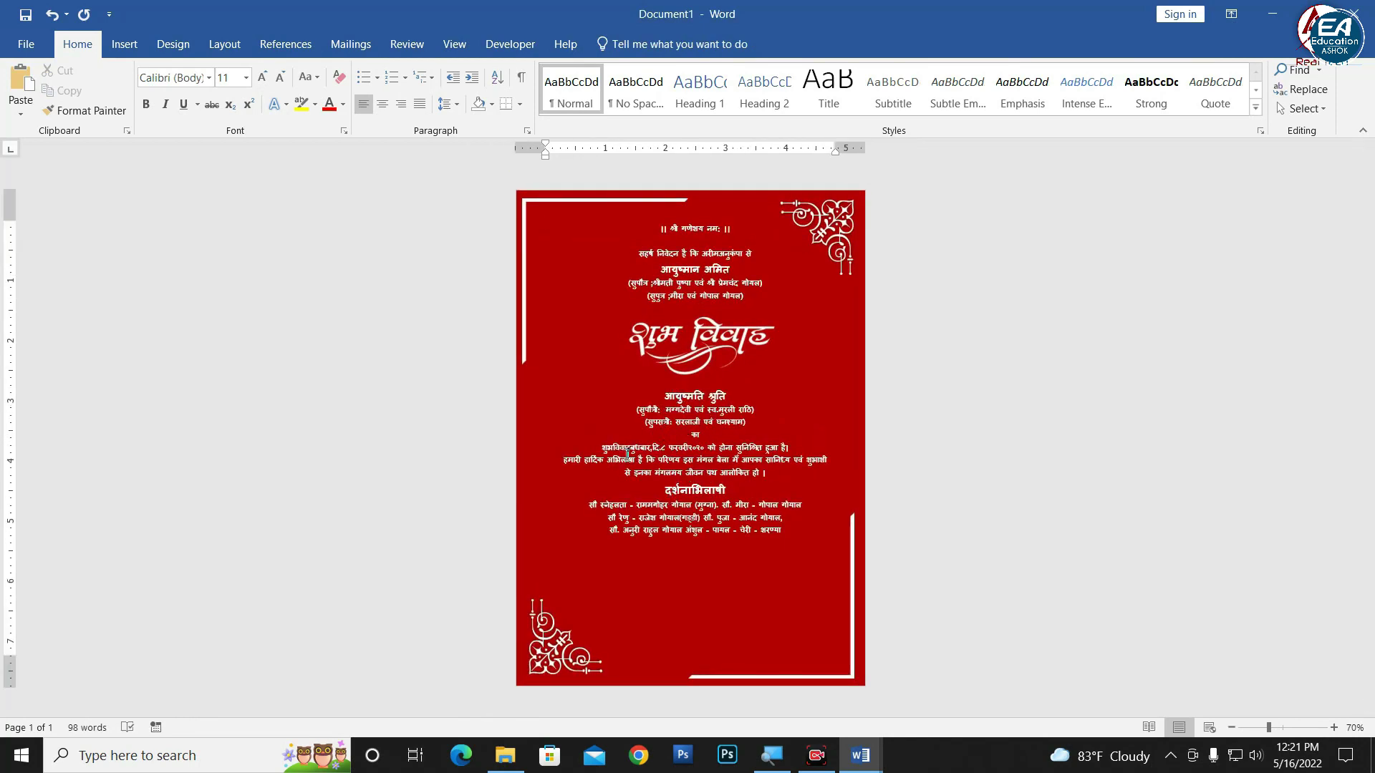
Step: Add two blank lines after का and delete the word का
left_click(690, 473)
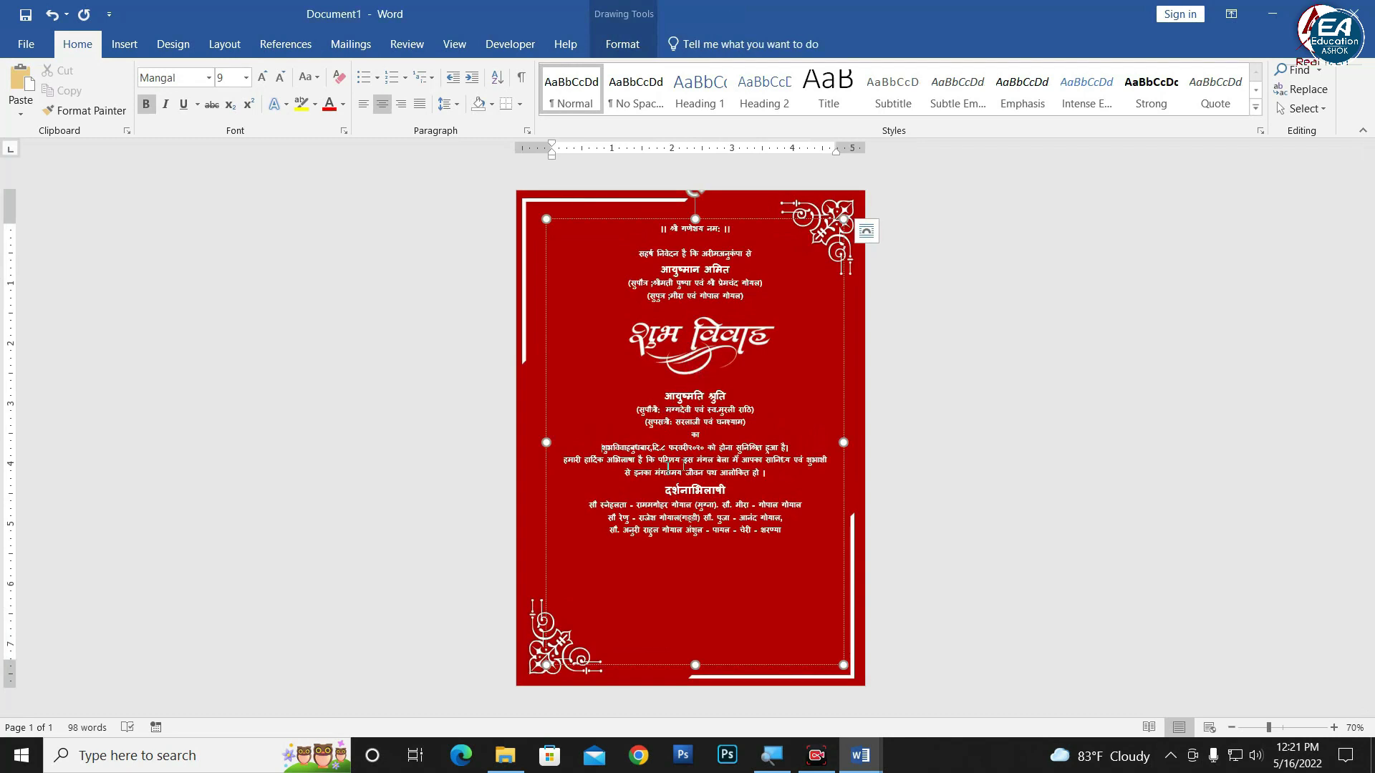
left_click(709, 436)
key("Return")
key("Return")
key("Return")
key("Return")
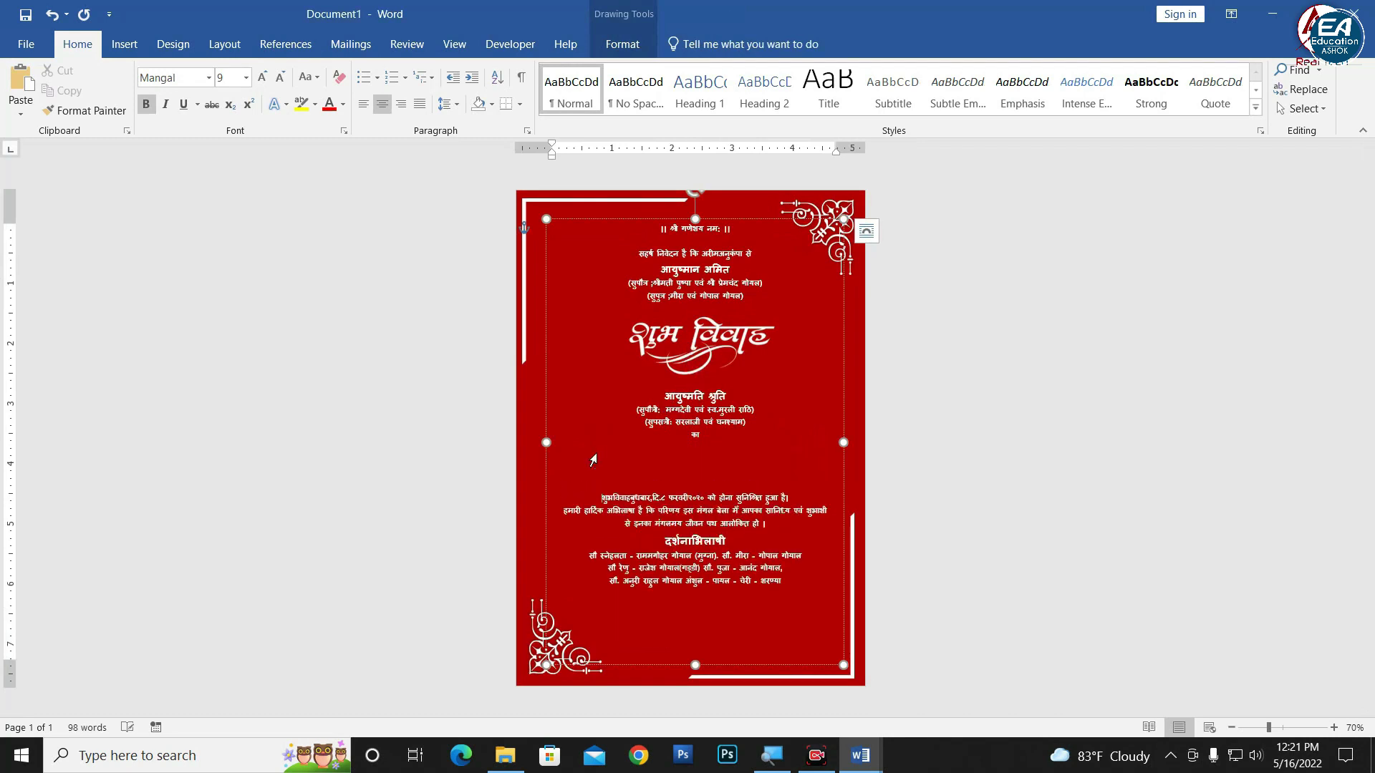
key("Return")
double_click(689, 437)
key("Delete")
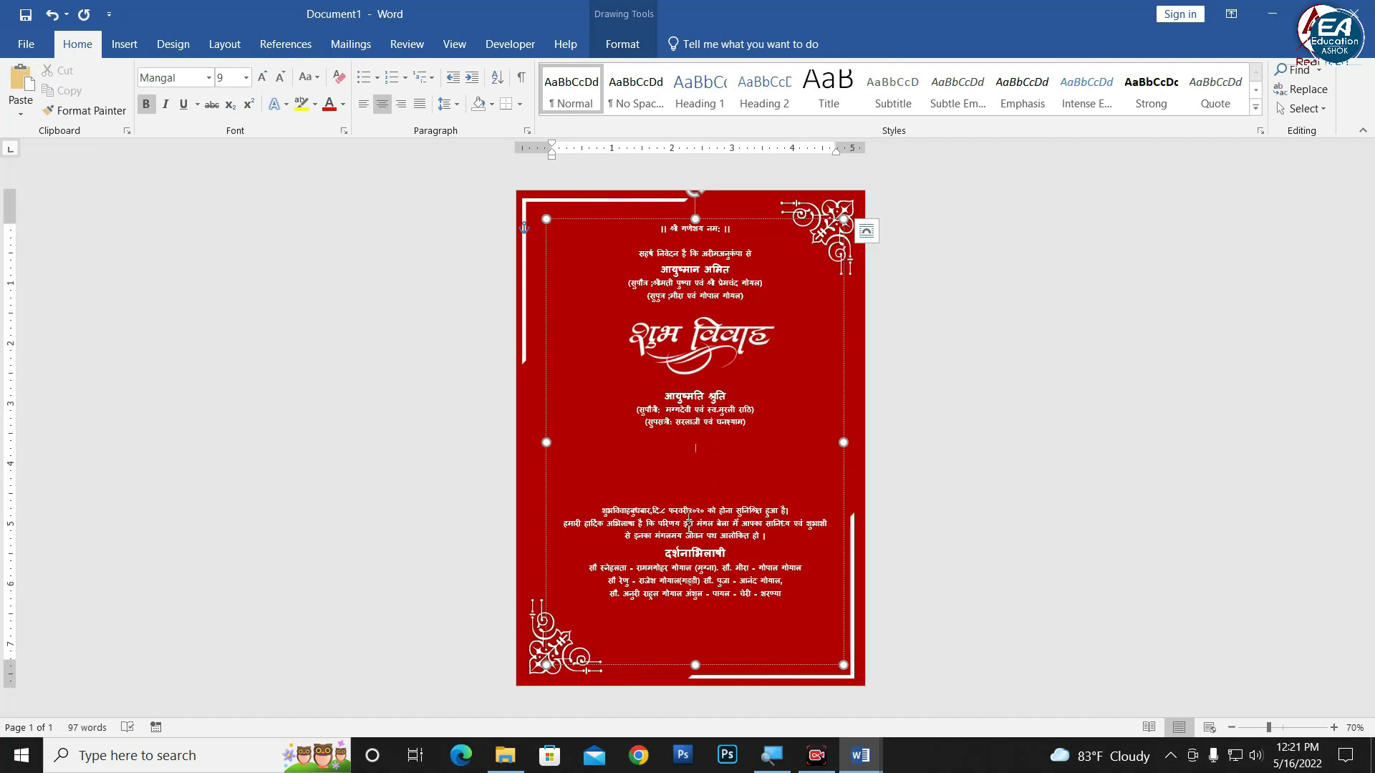
Step: Set all the invitation text to 11 pt
left_click_drag(794, 590, 666, 228)
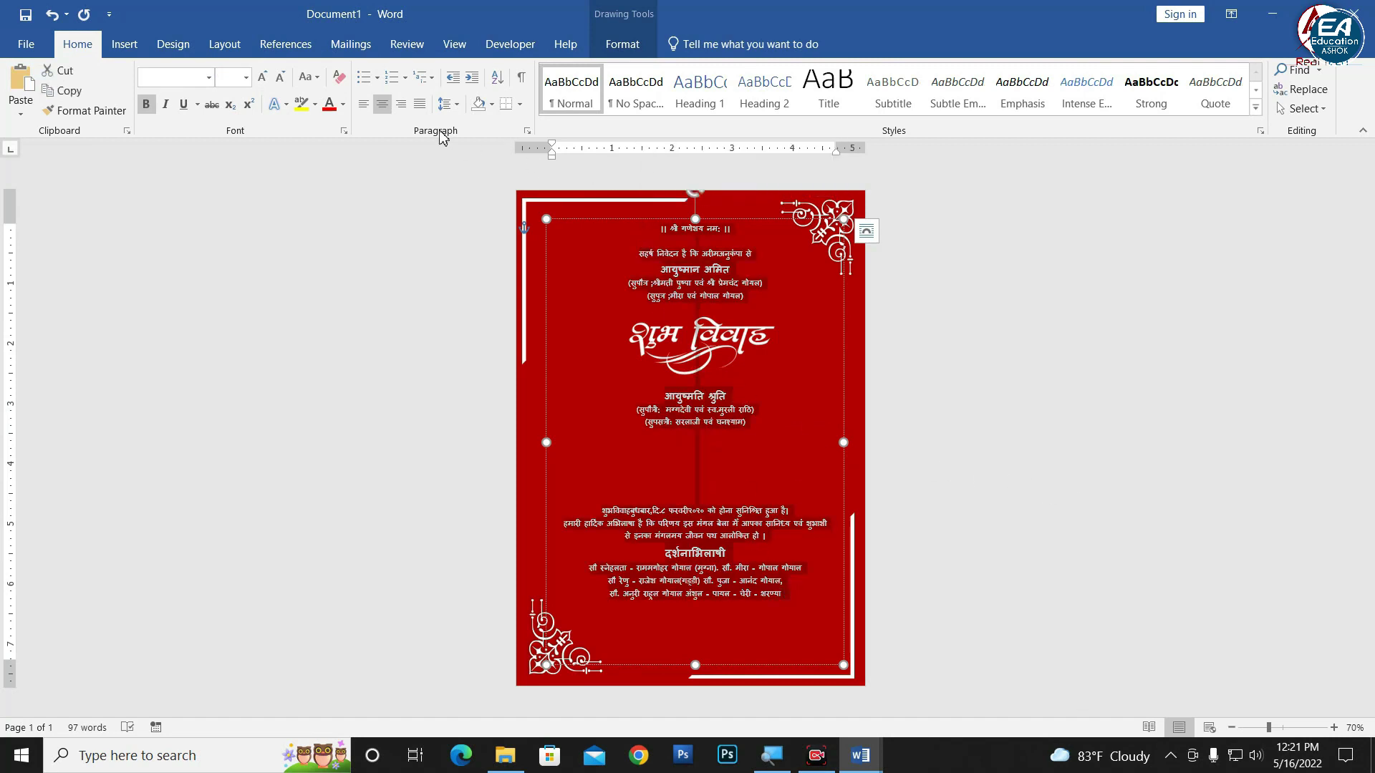
left_click(248, 80)
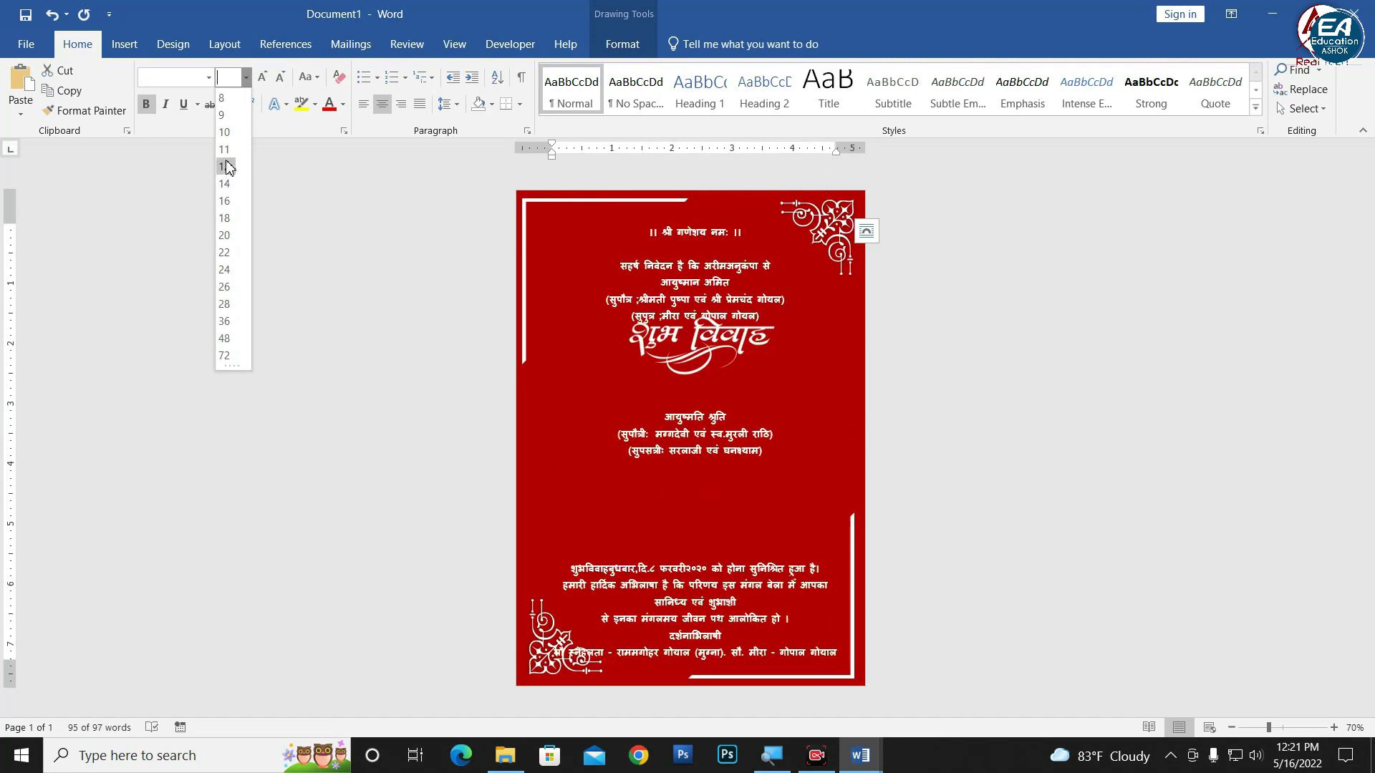
left_click(226, 152)
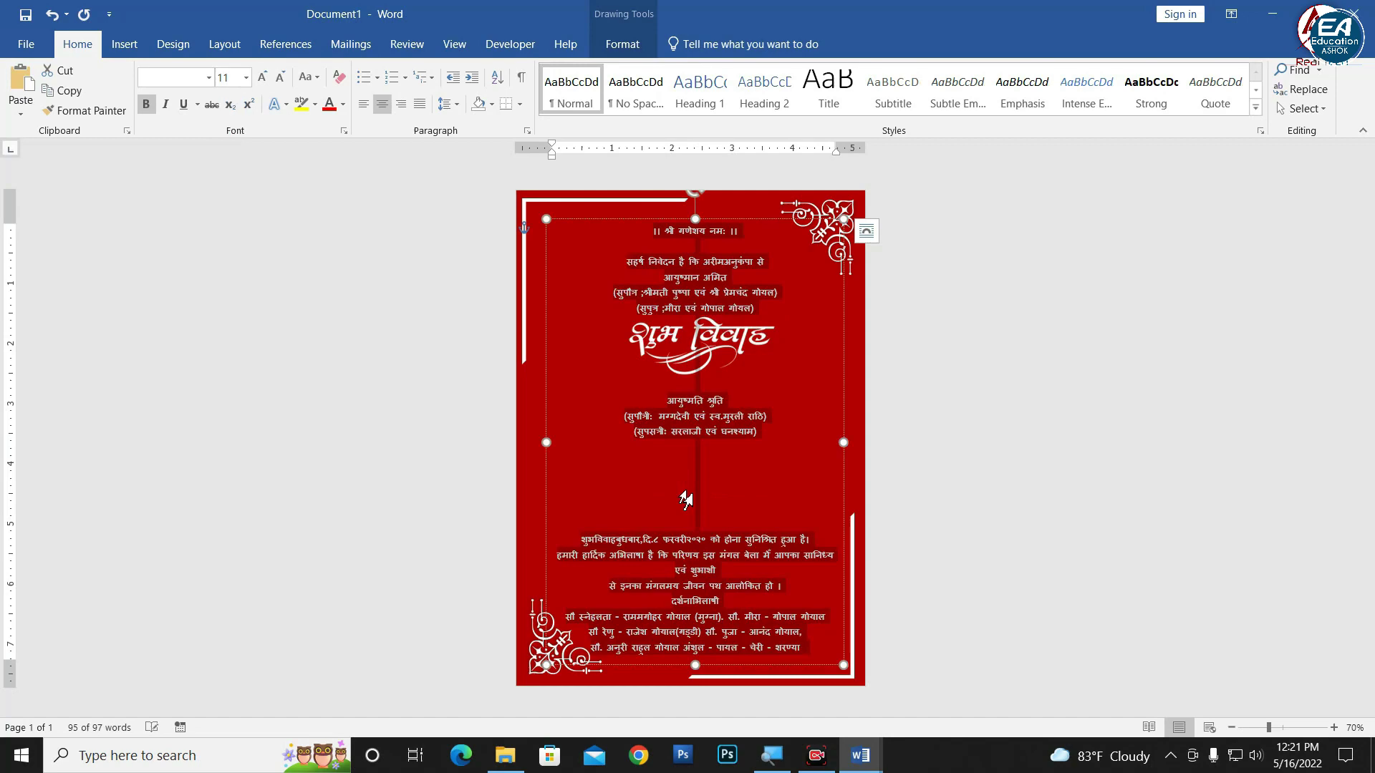
left_click(951, 552)
Step: Nudge the text box up slightly and fine-tune the शुभ विवाह artwork's size
left_click(752, 524)
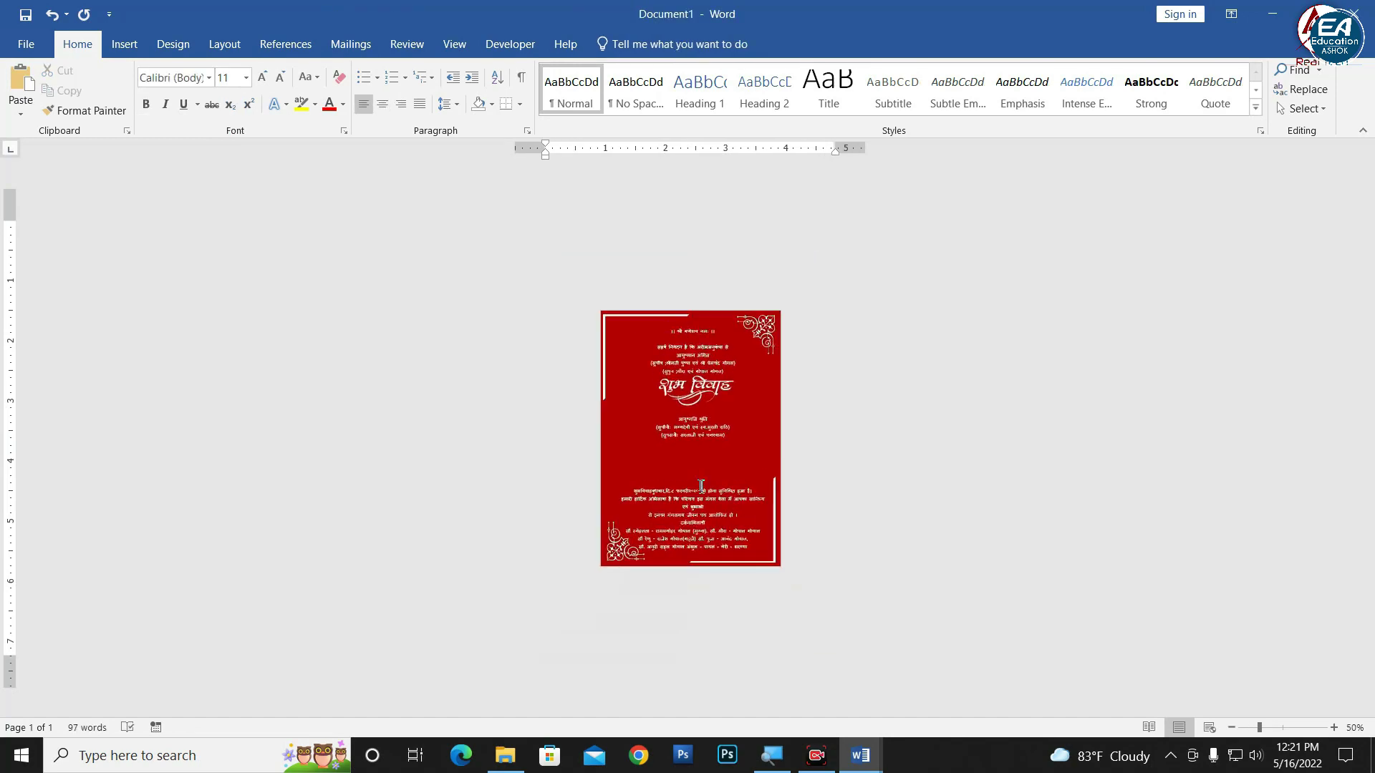
left_click(724, 412)
scroll(737, 412, "down", 1, "ctrl")
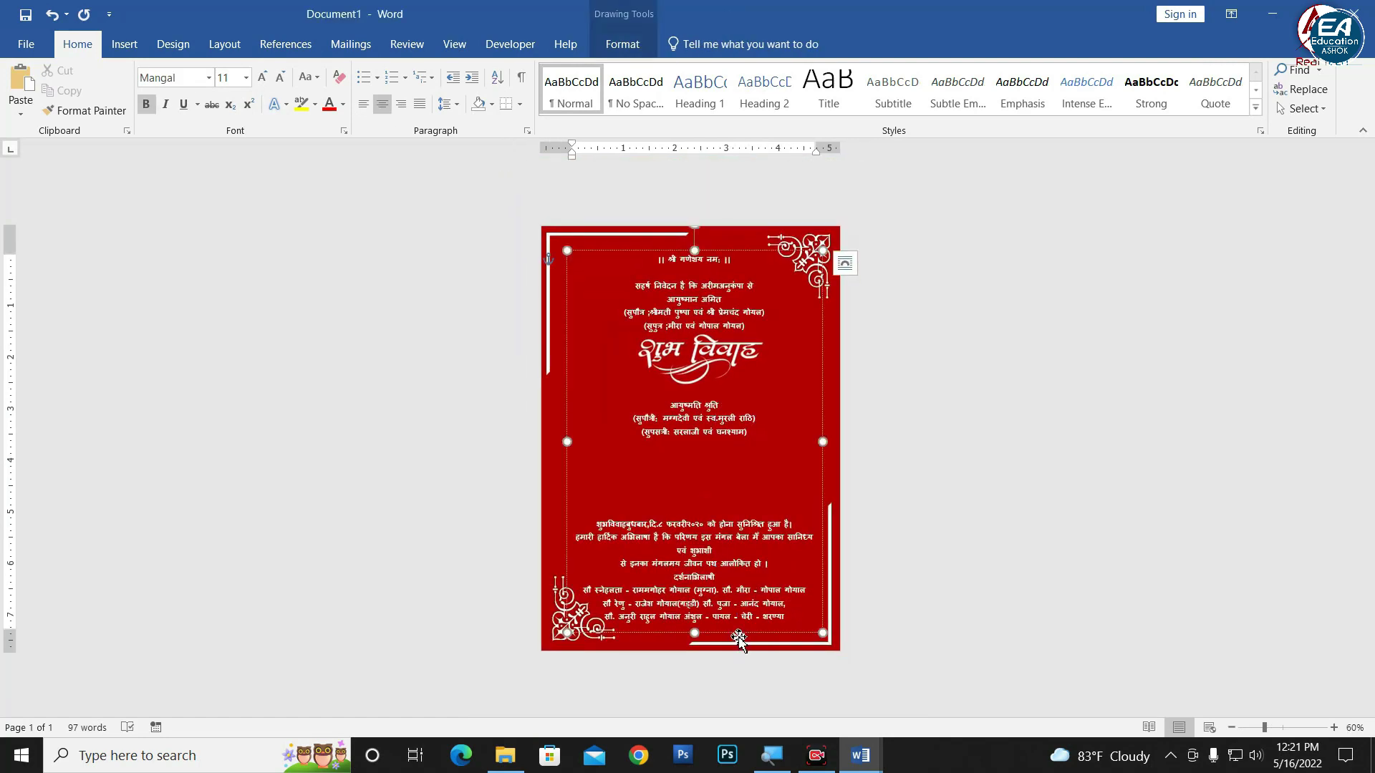
left_click(741, 634)
left_click_drag(742, 630, 740, 628)
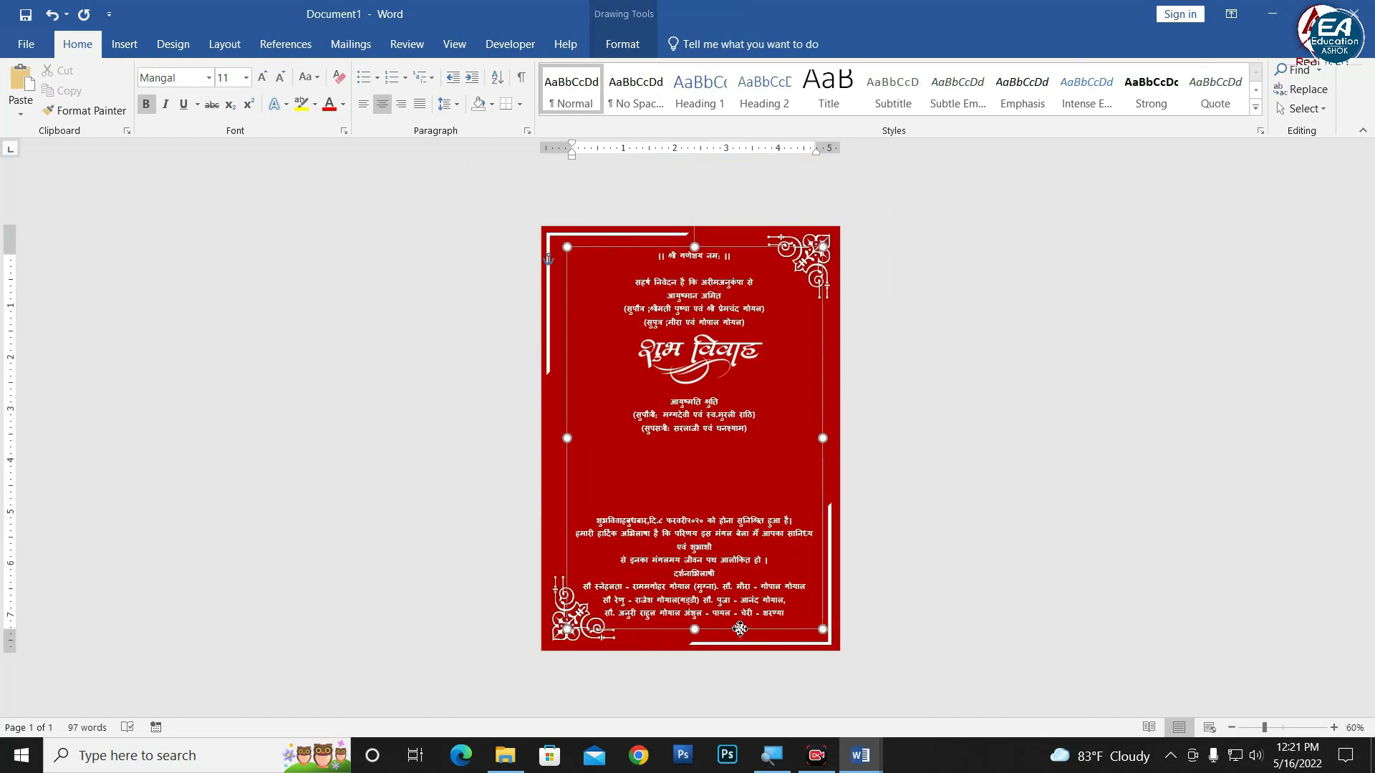
left_click(899, 445)
left_click(770, 345)
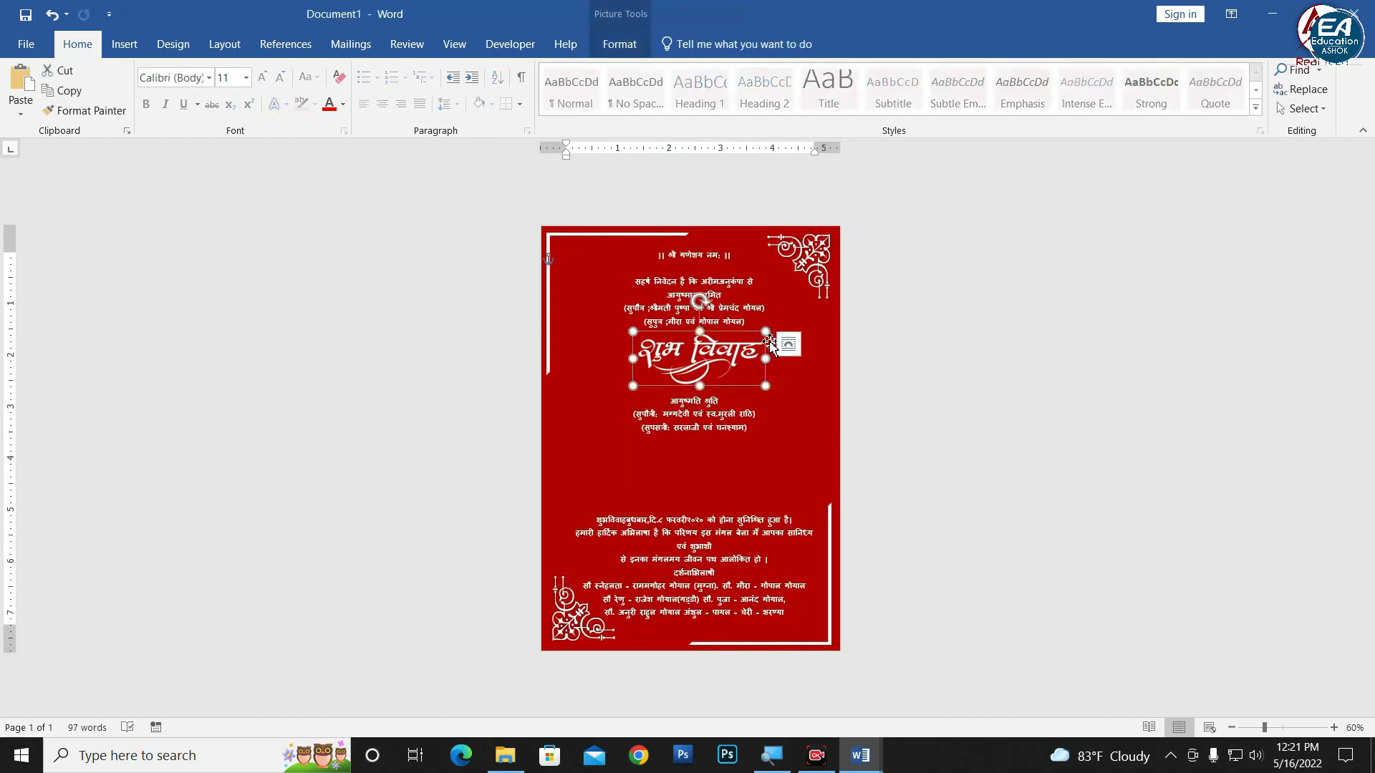
left_click_drag(762, 334, 766, 330)
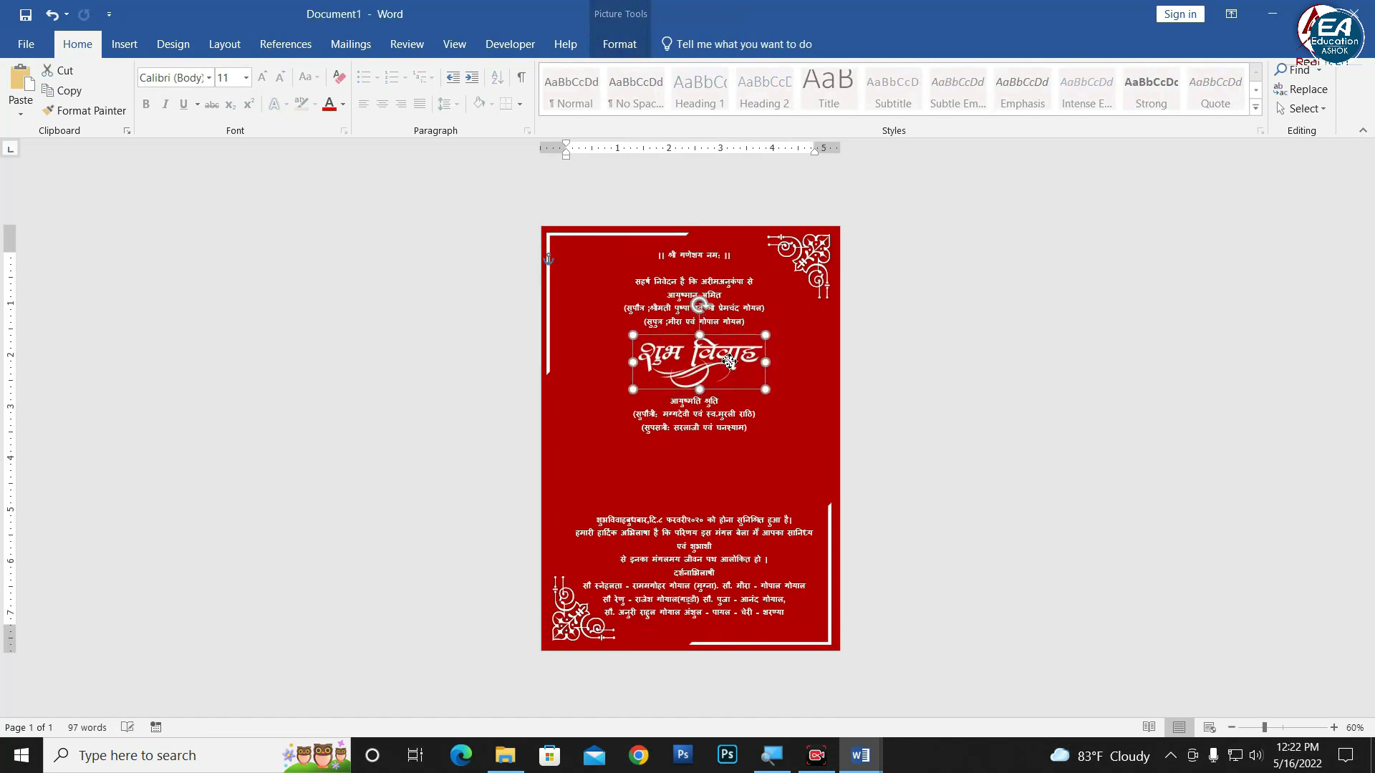
left_click(949, 435)
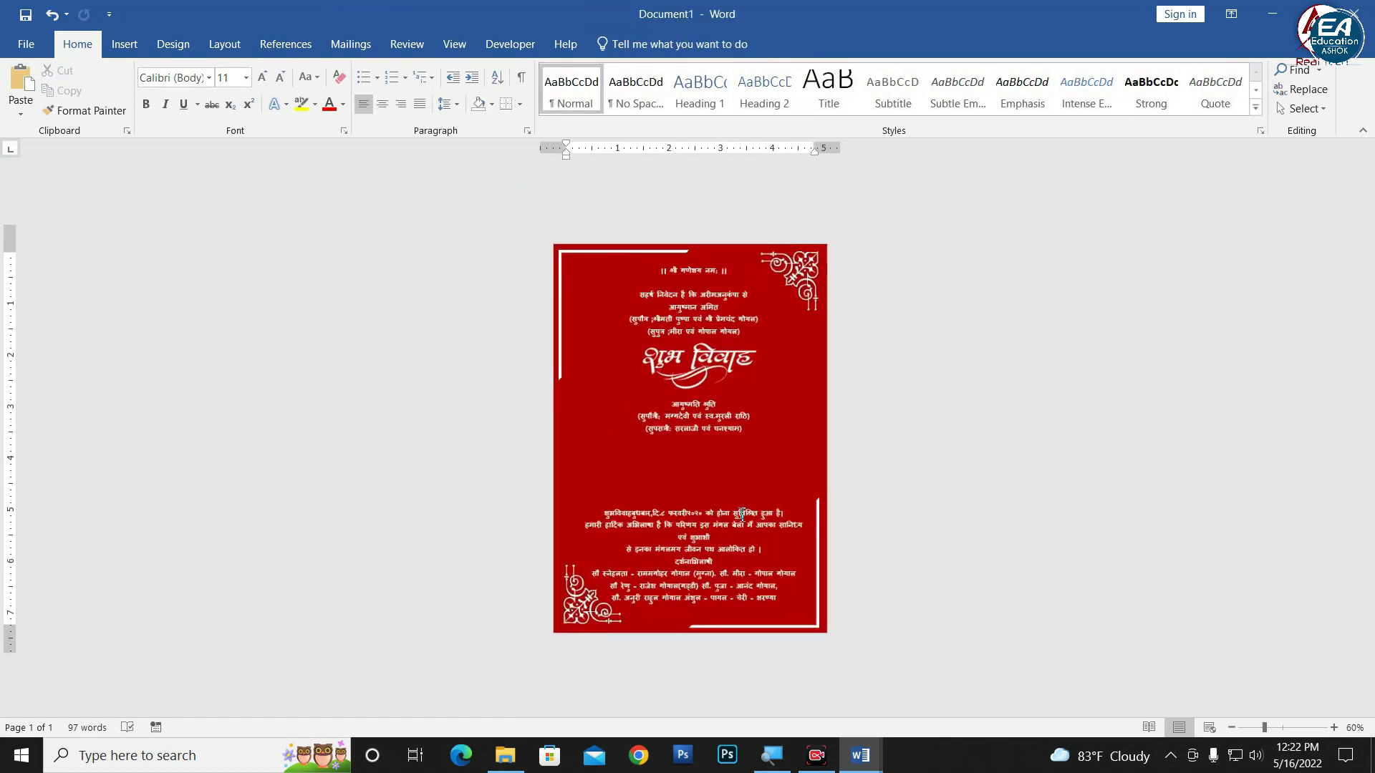
left_click(124, 44)
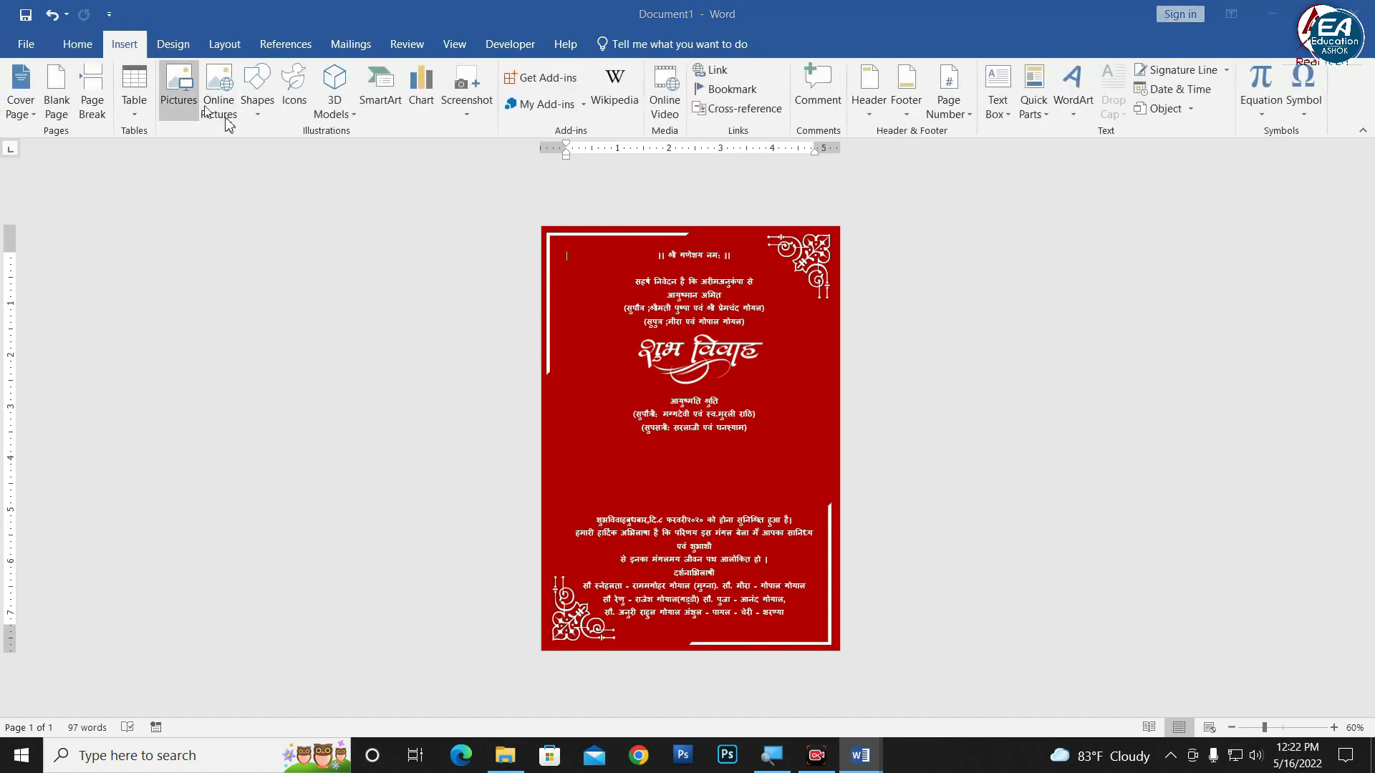
Step: Insert the drum picture '4' and float it in front of the text
left_click(227, 114)
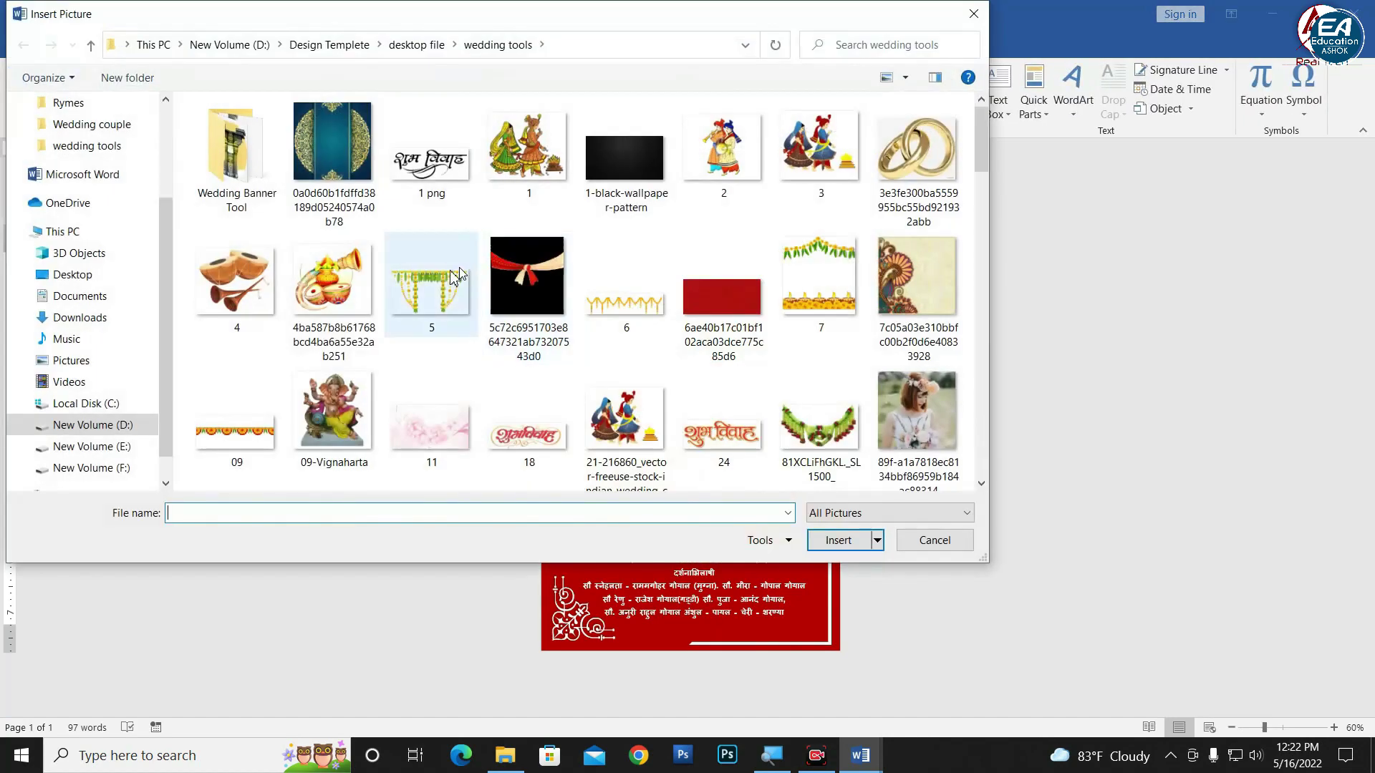
left_click(272, 297)
left_click(821, 542)
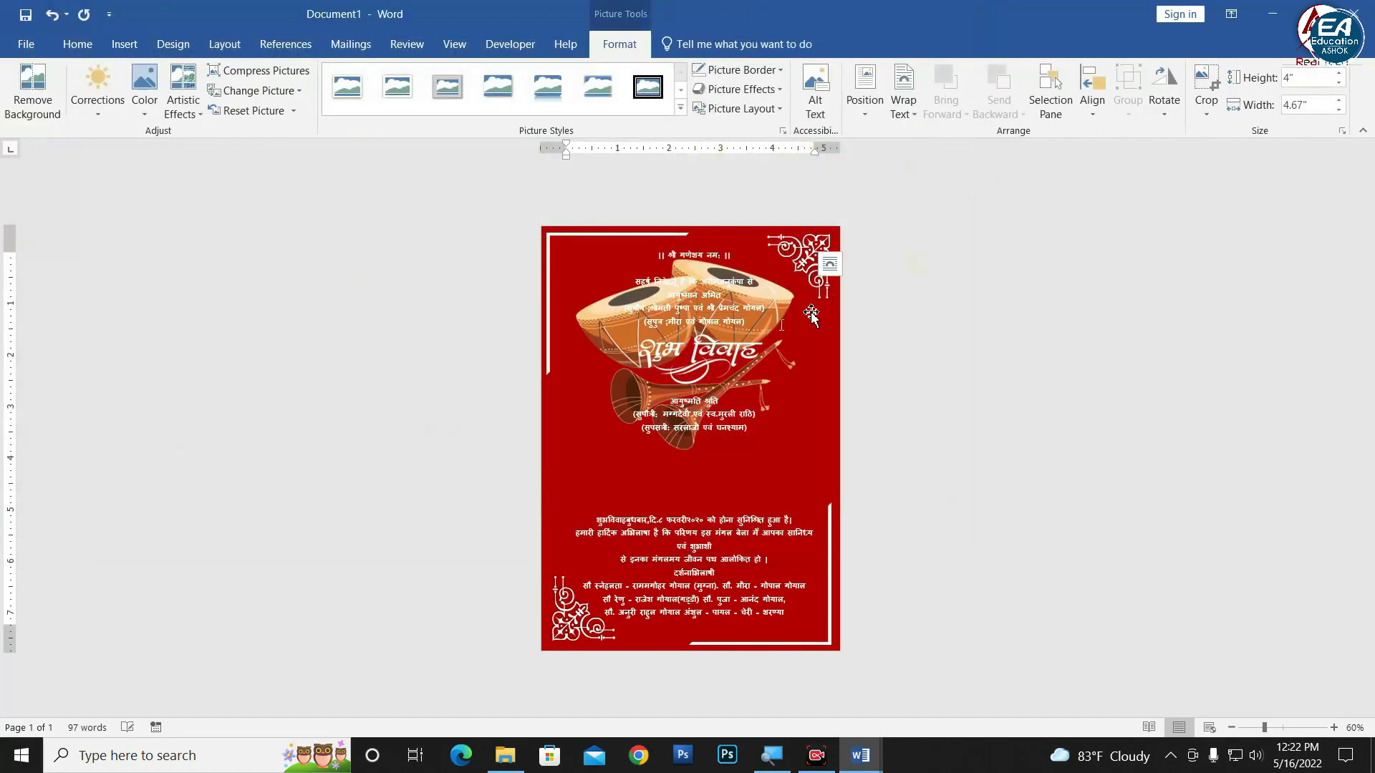
left_click(908, 125)
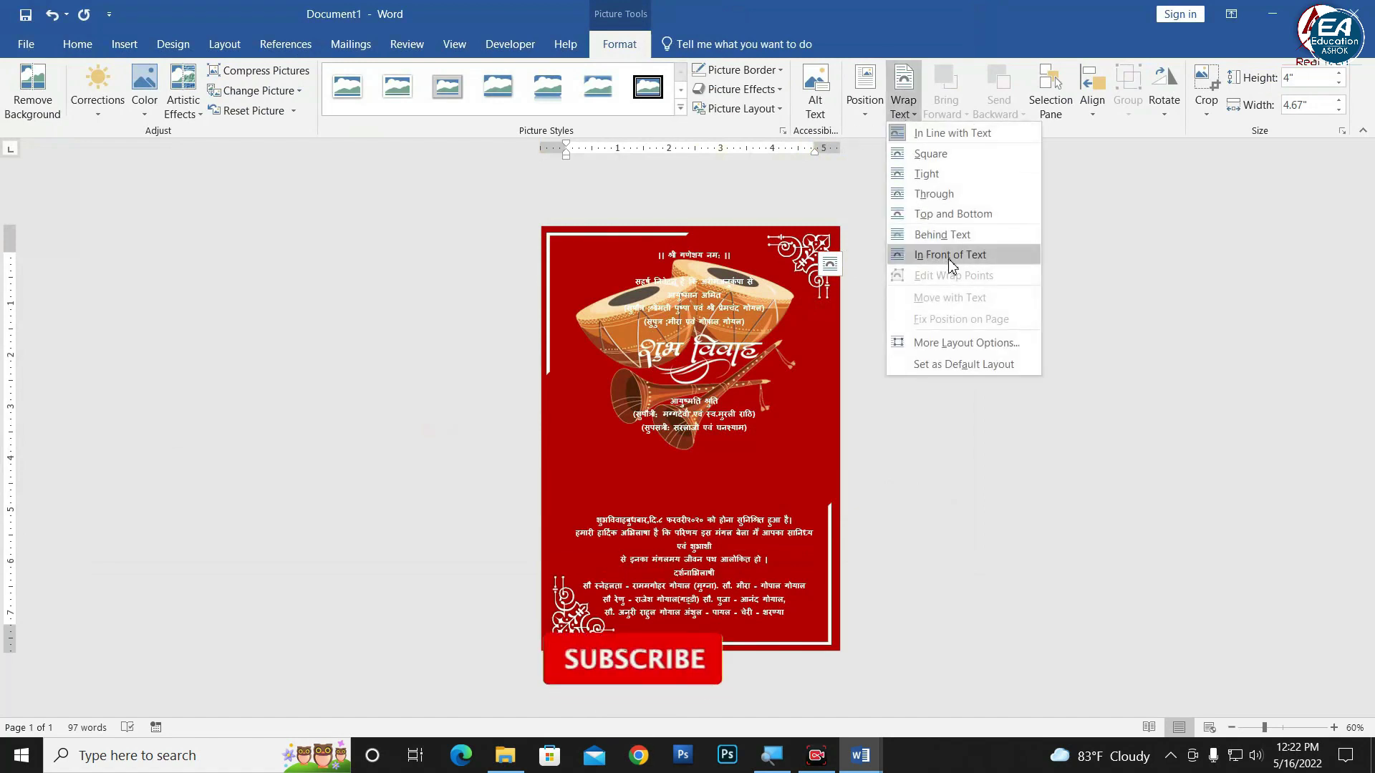
left_click(931, 255)
Step: Shrink the drum picture to about 1 inch tall, place it top-left, trying a black-and-white recolour
left_click_drag(807, 251, 627, 406)
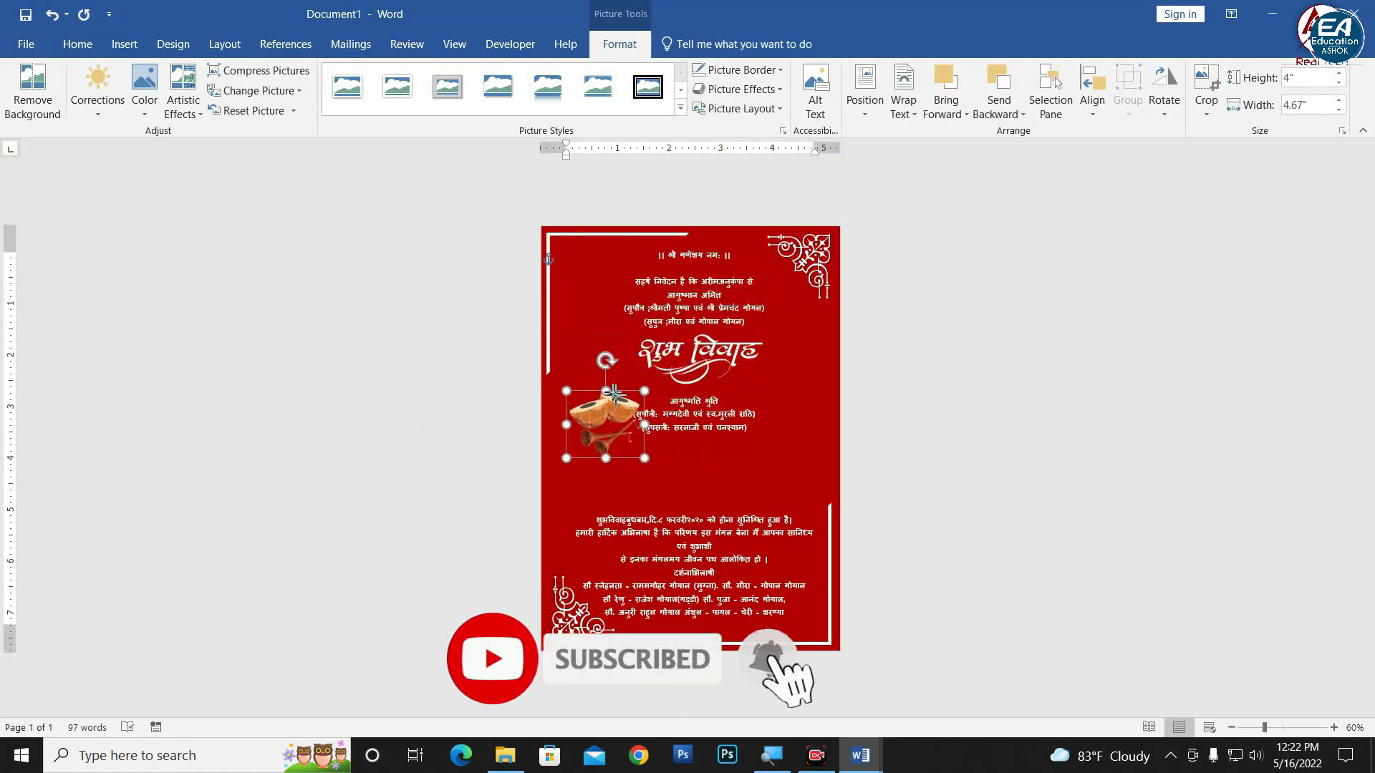
left_click_drag(606, 328, 595, 281)
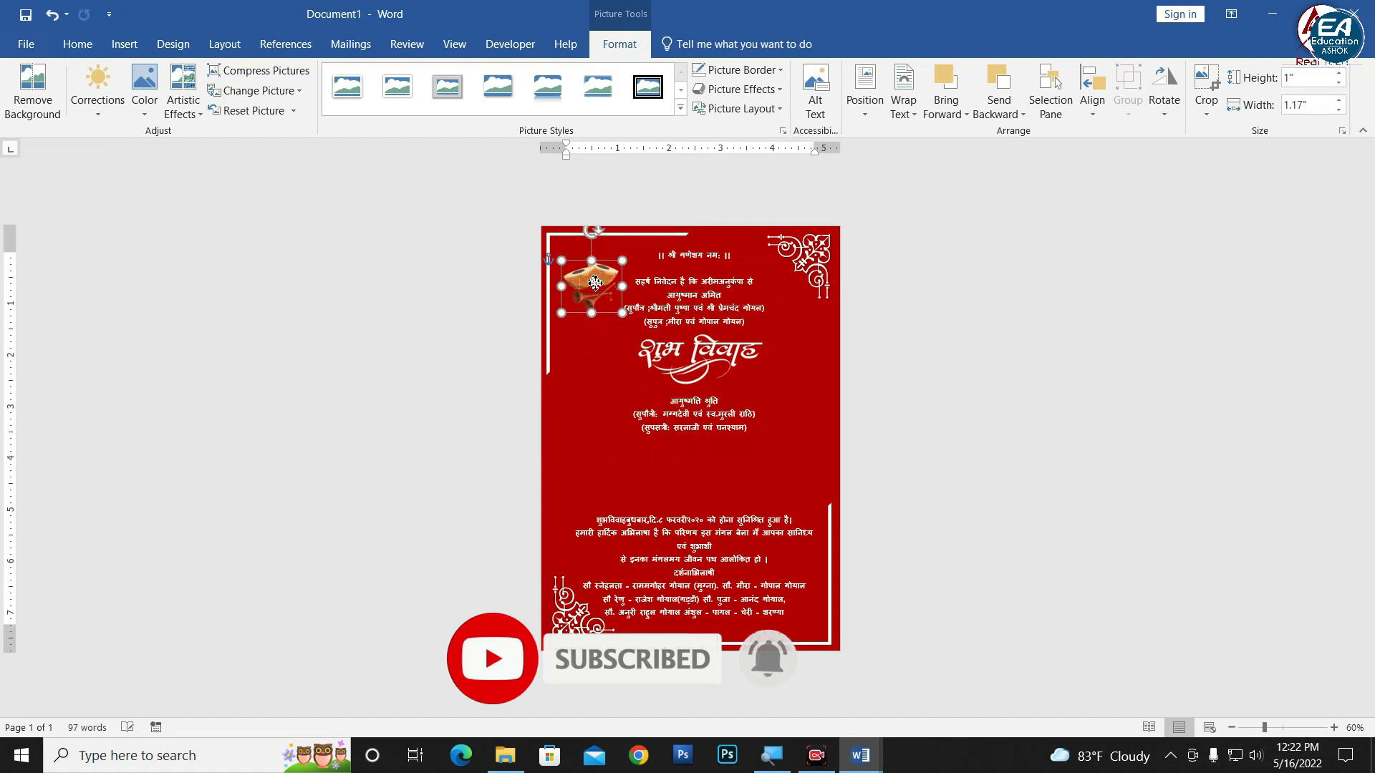
left_click(147, 107)
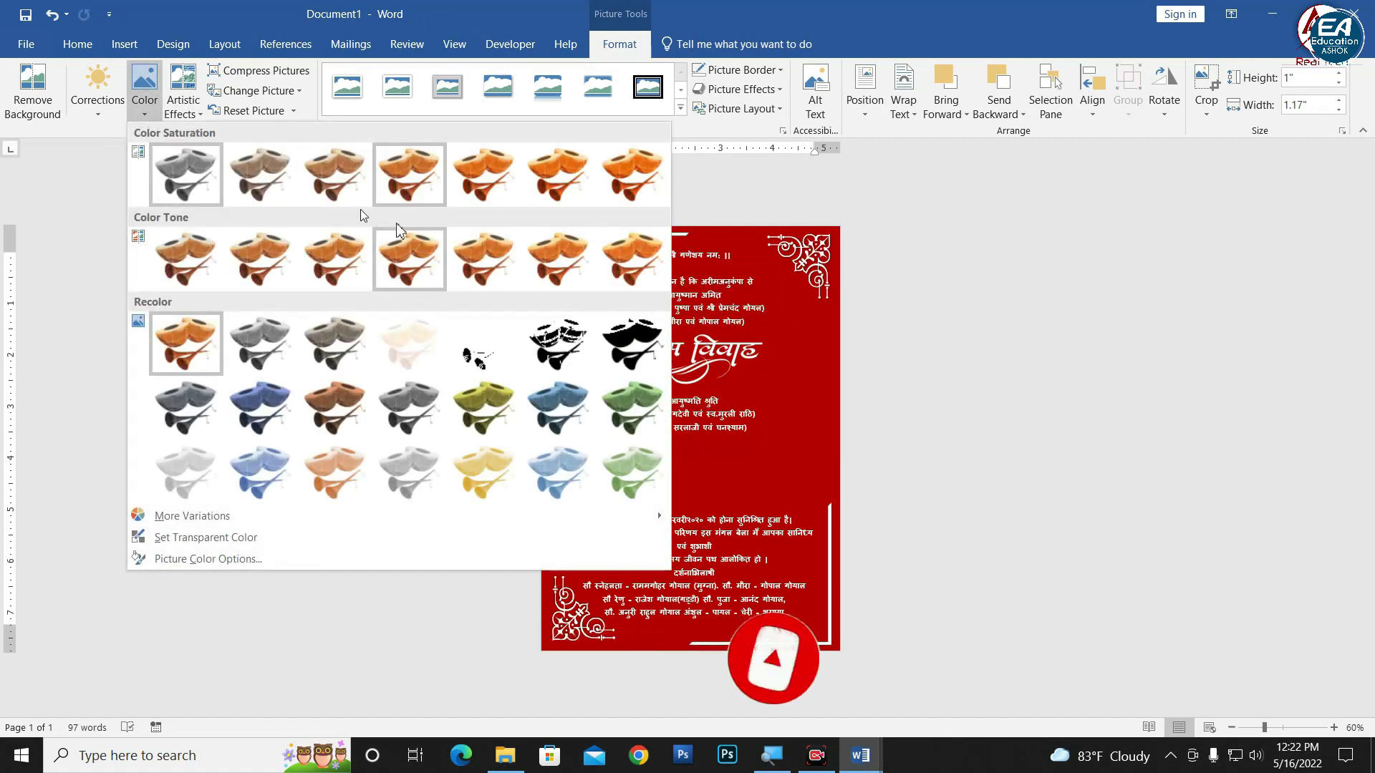
left_click(632, 342)
left_click(957, 346)
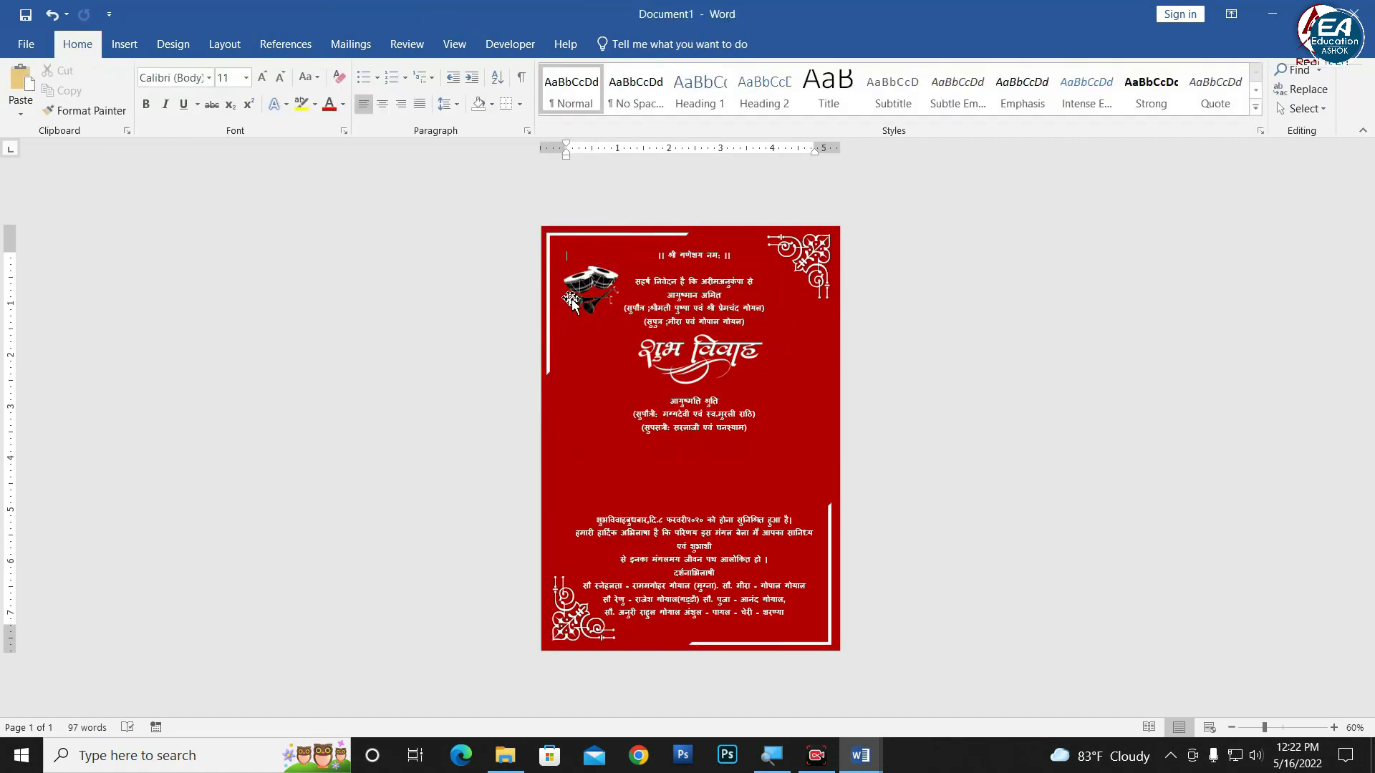
left_click(602, 282)
left_click_drag(604, 266, 599, 254)
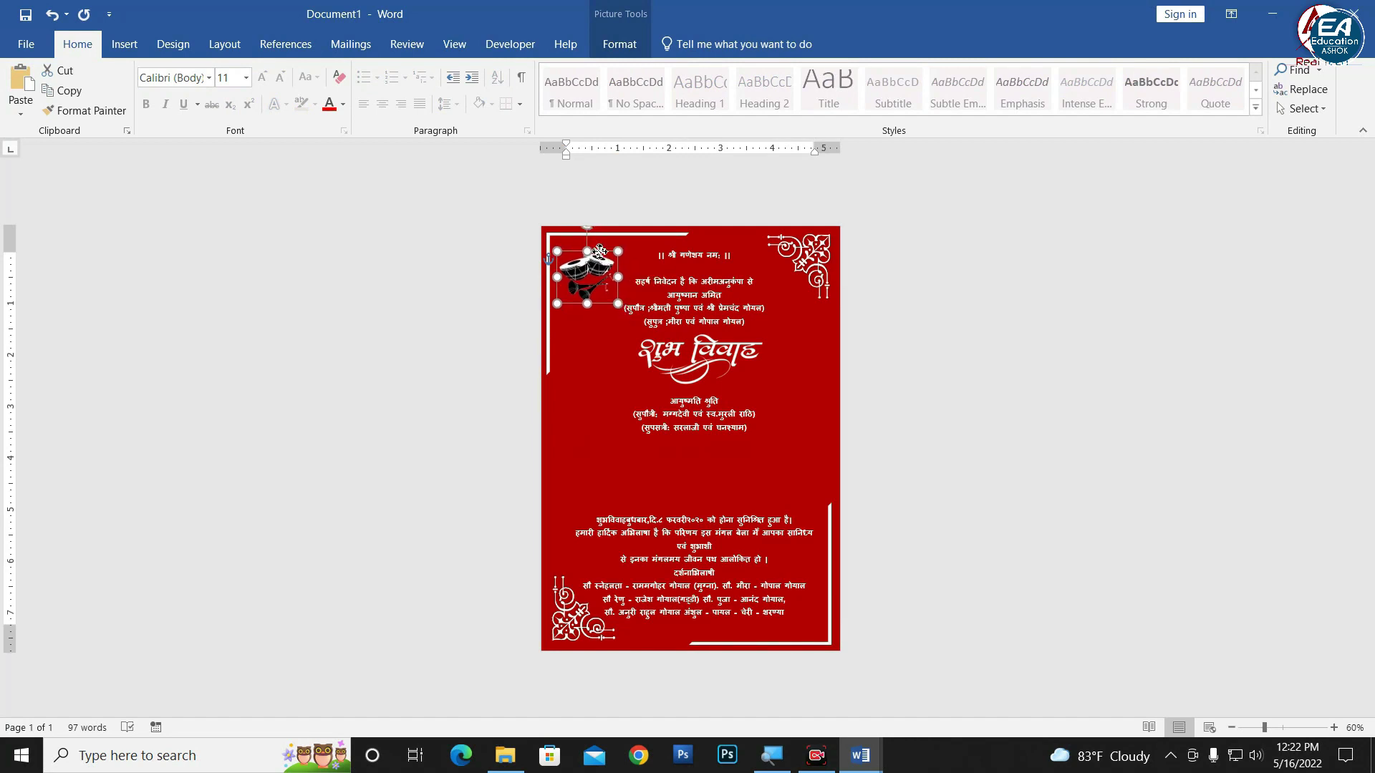
Step: Try a washed-out recolour on the drum, undo it, and nudge the picture up
left_click(620, 43)
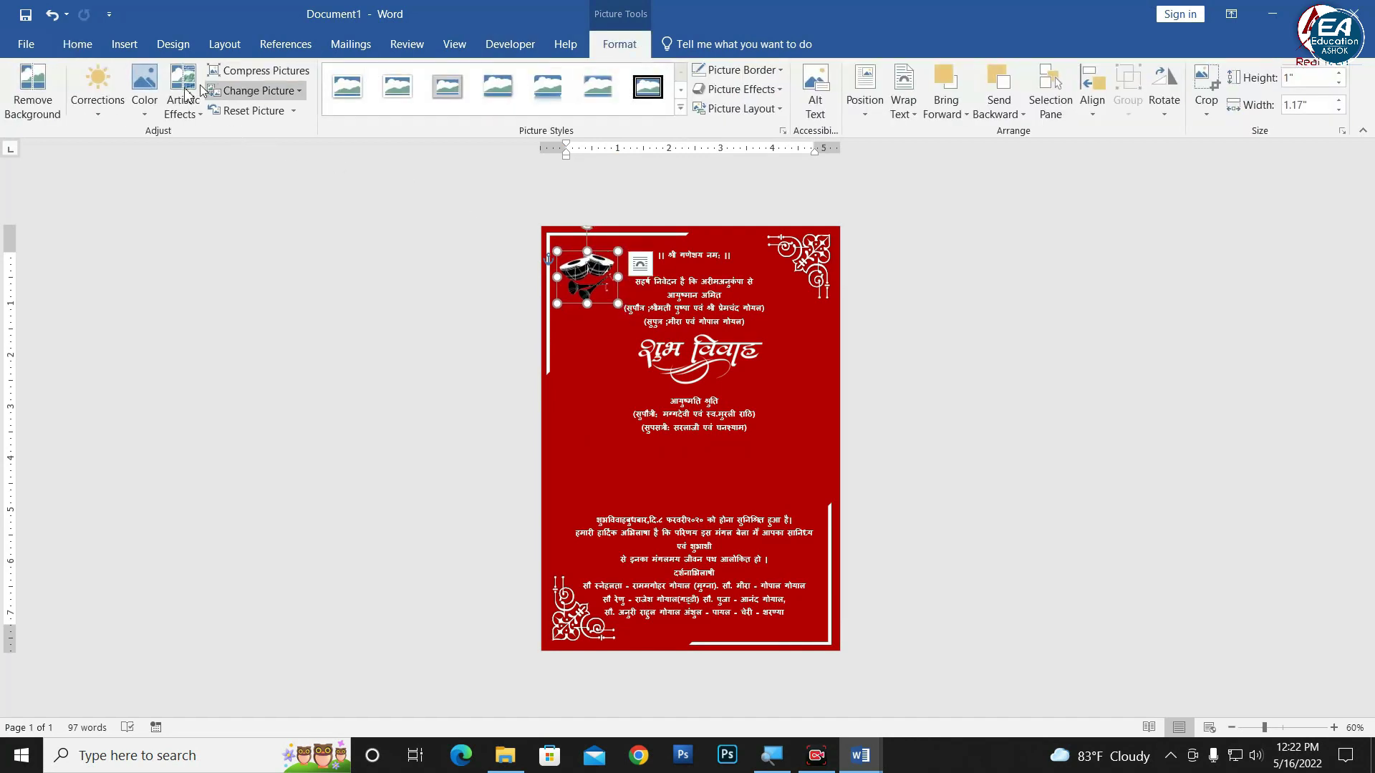
left_click(148, 113)
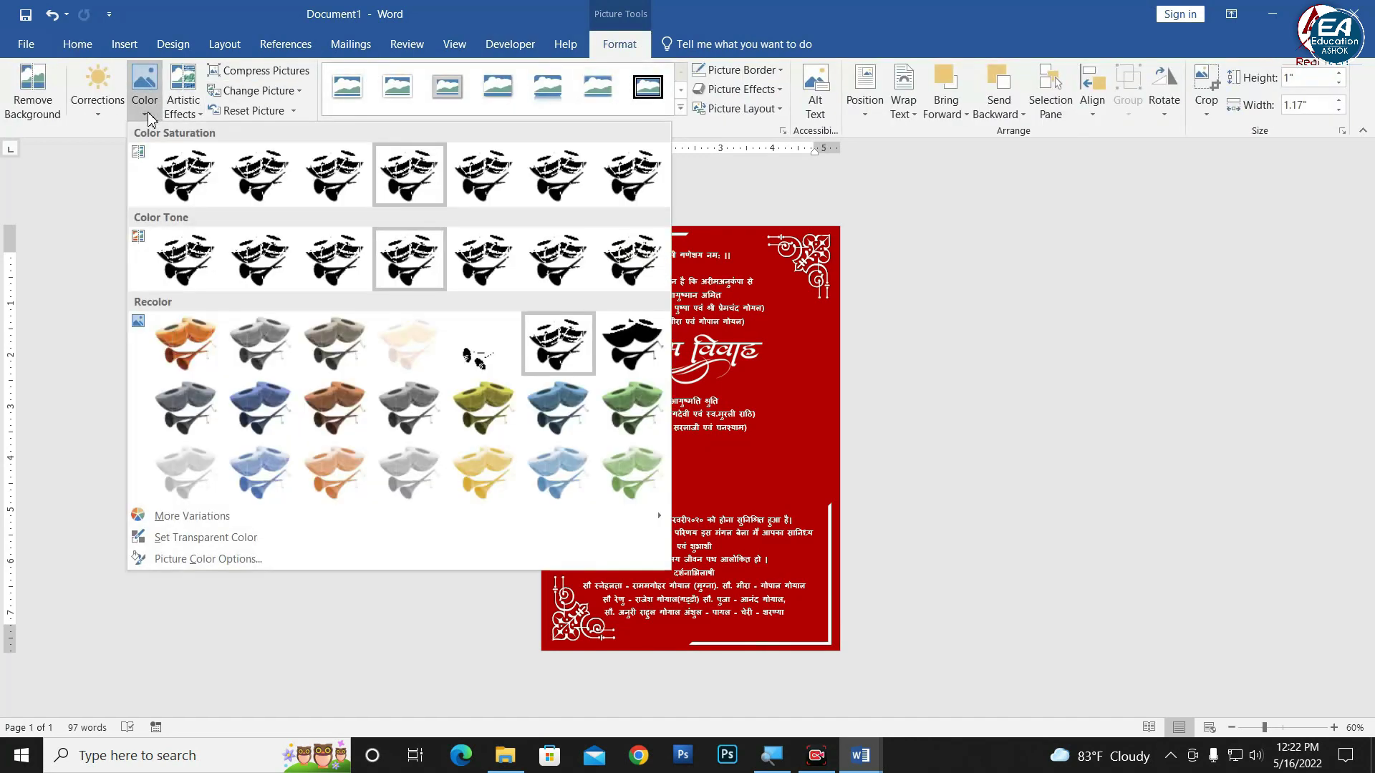
left_click(478, 358)
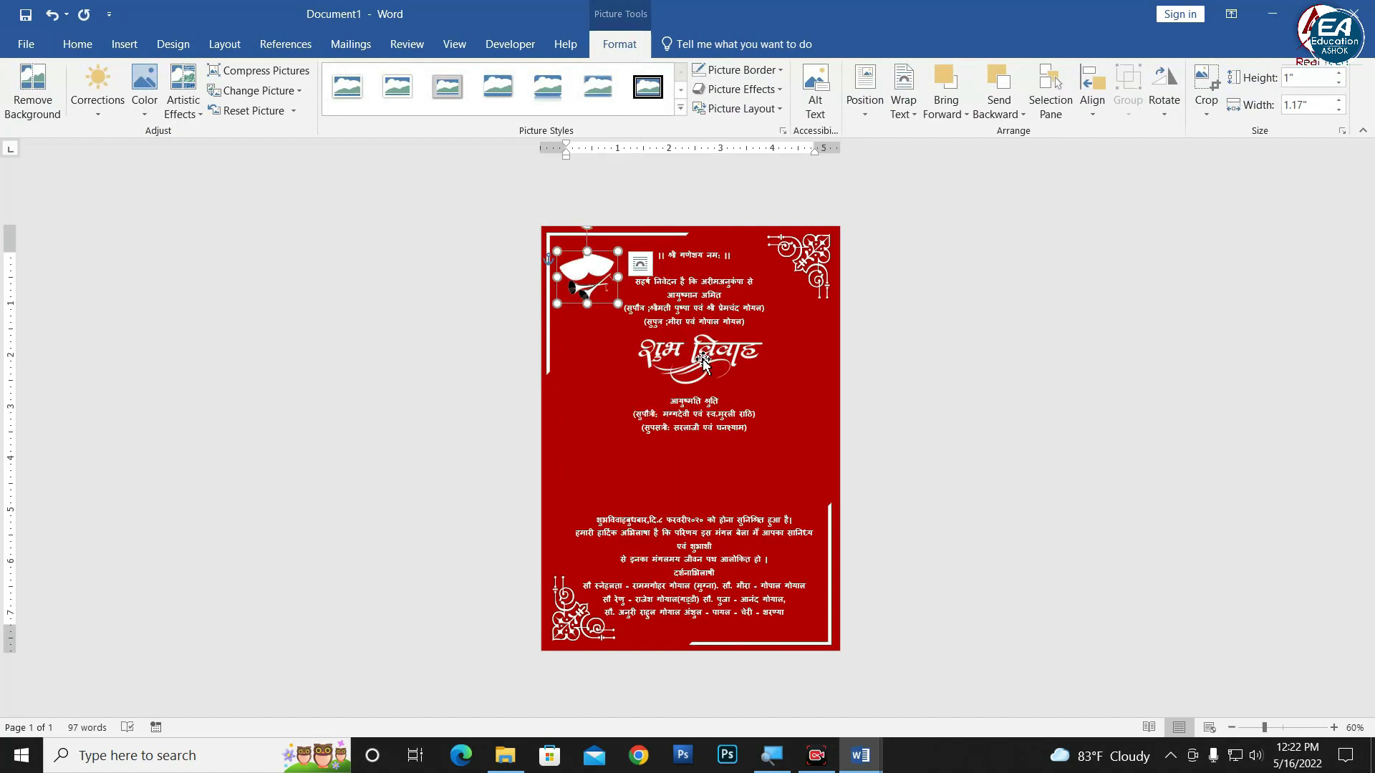
key("ctrl+z")
key("ctrl+z")
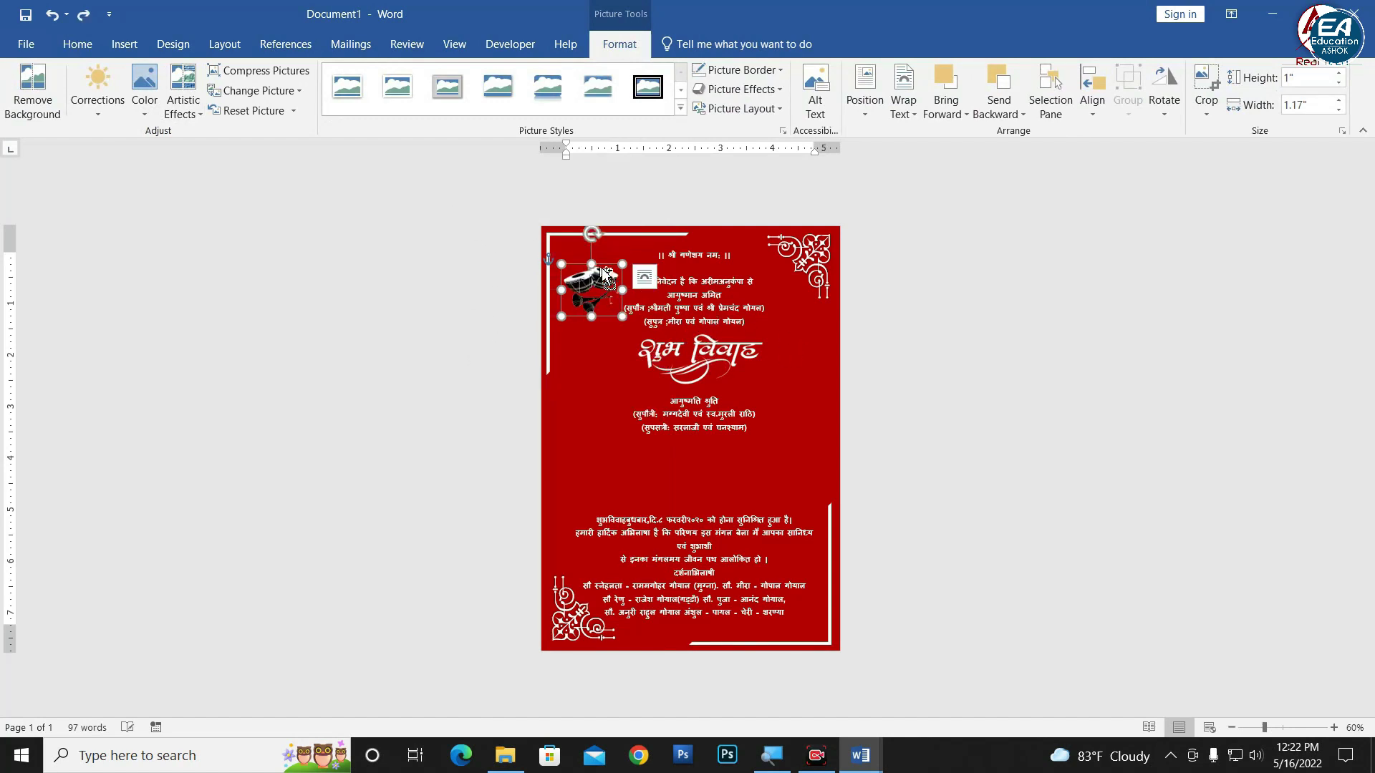
key("ctrl+z")
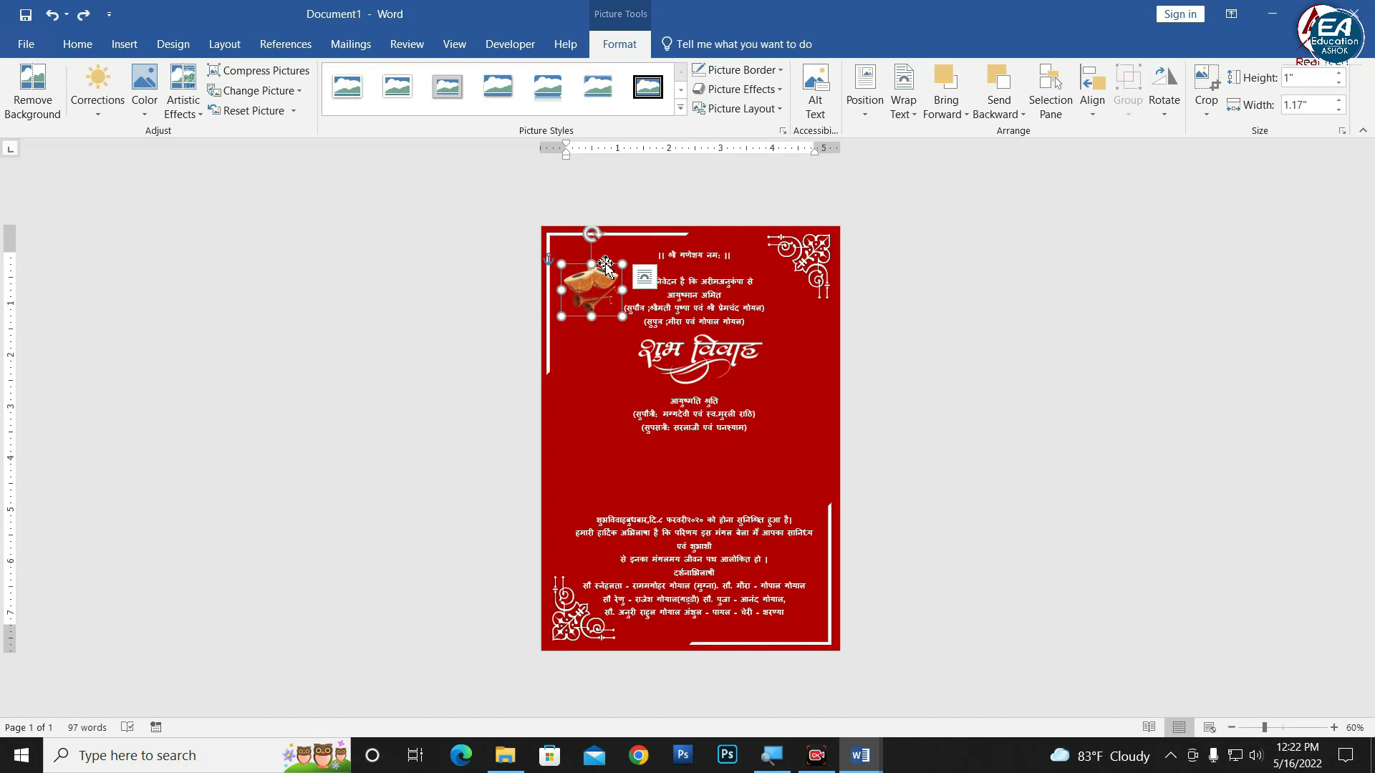
left_click_drag(606, 266, 605, 257)
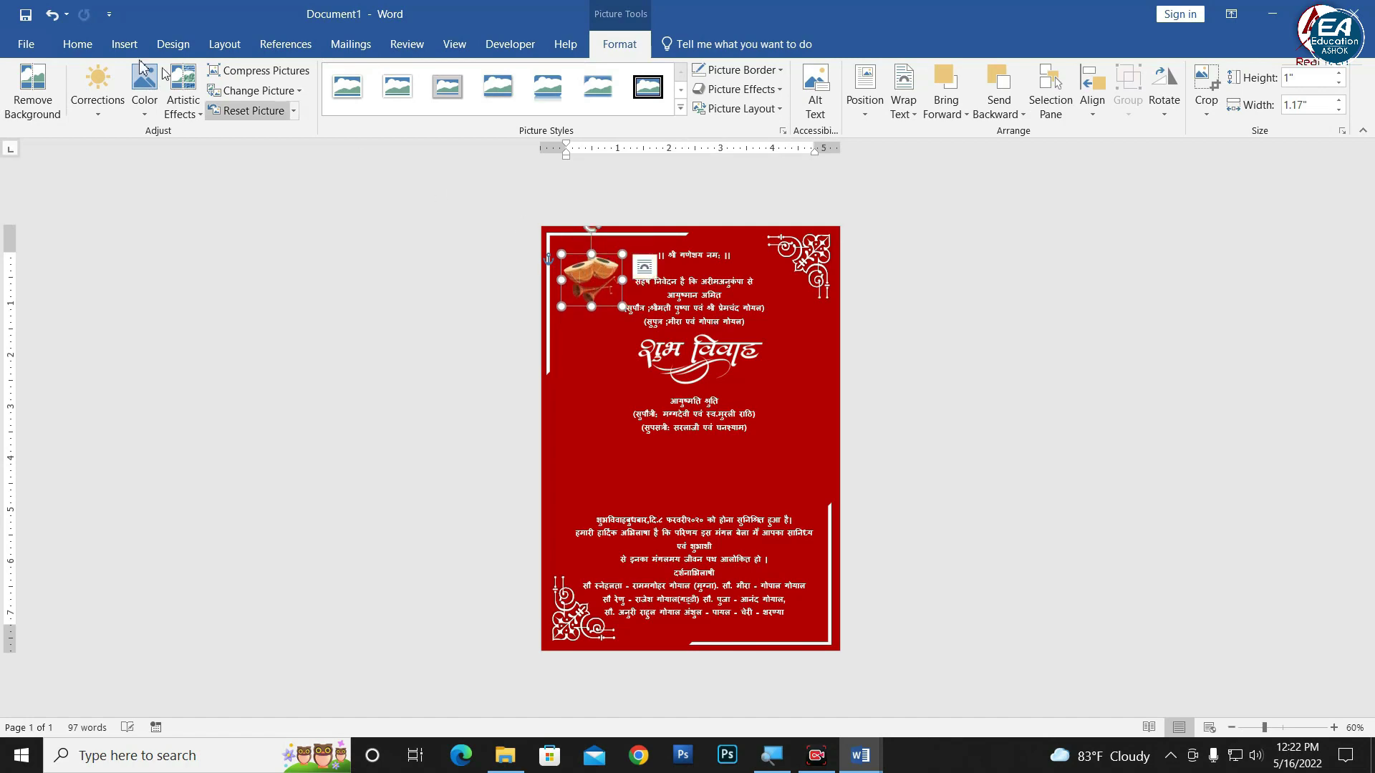
left_click(125, 44)
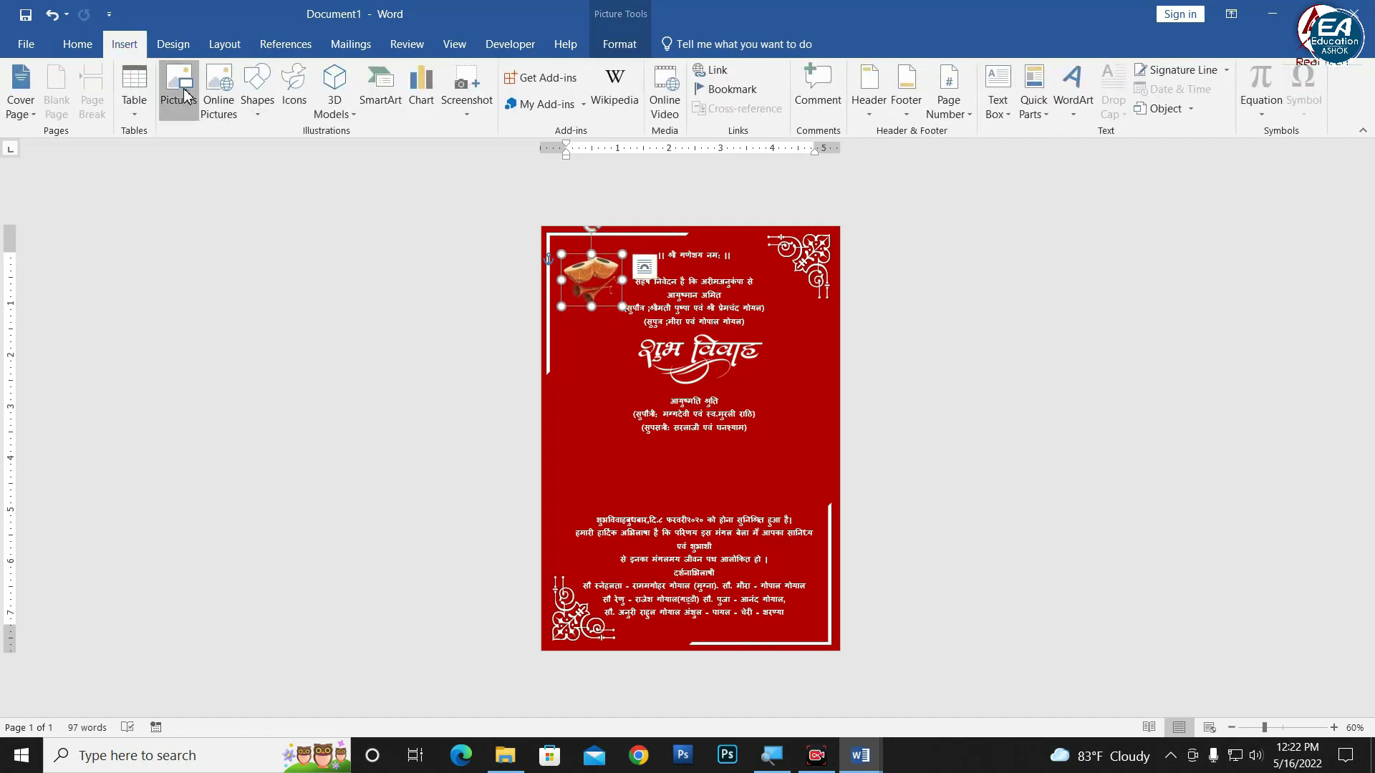
Step: Insert the dancing-couple picture and float it in front of the text
left_click(179, 89)
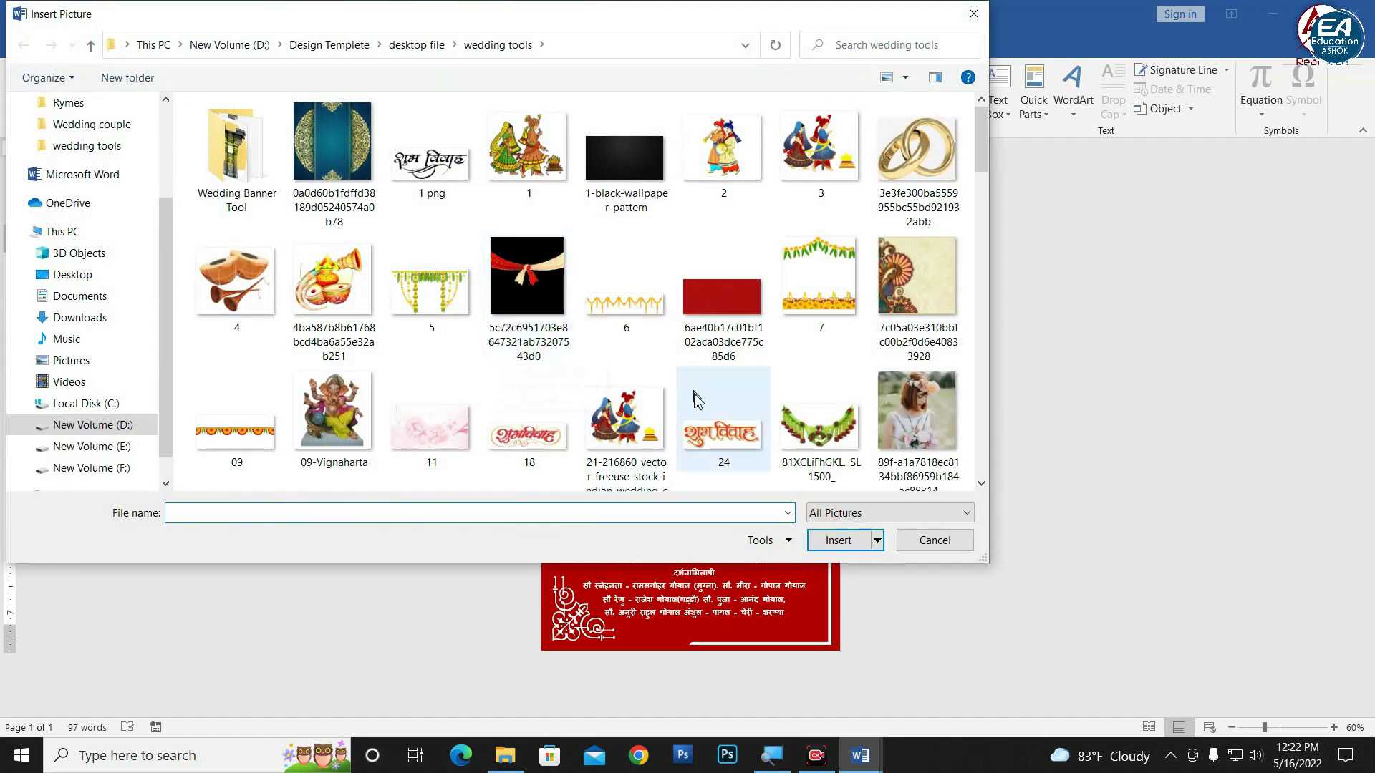
left_click(625, 419)
left_click(853, 540)
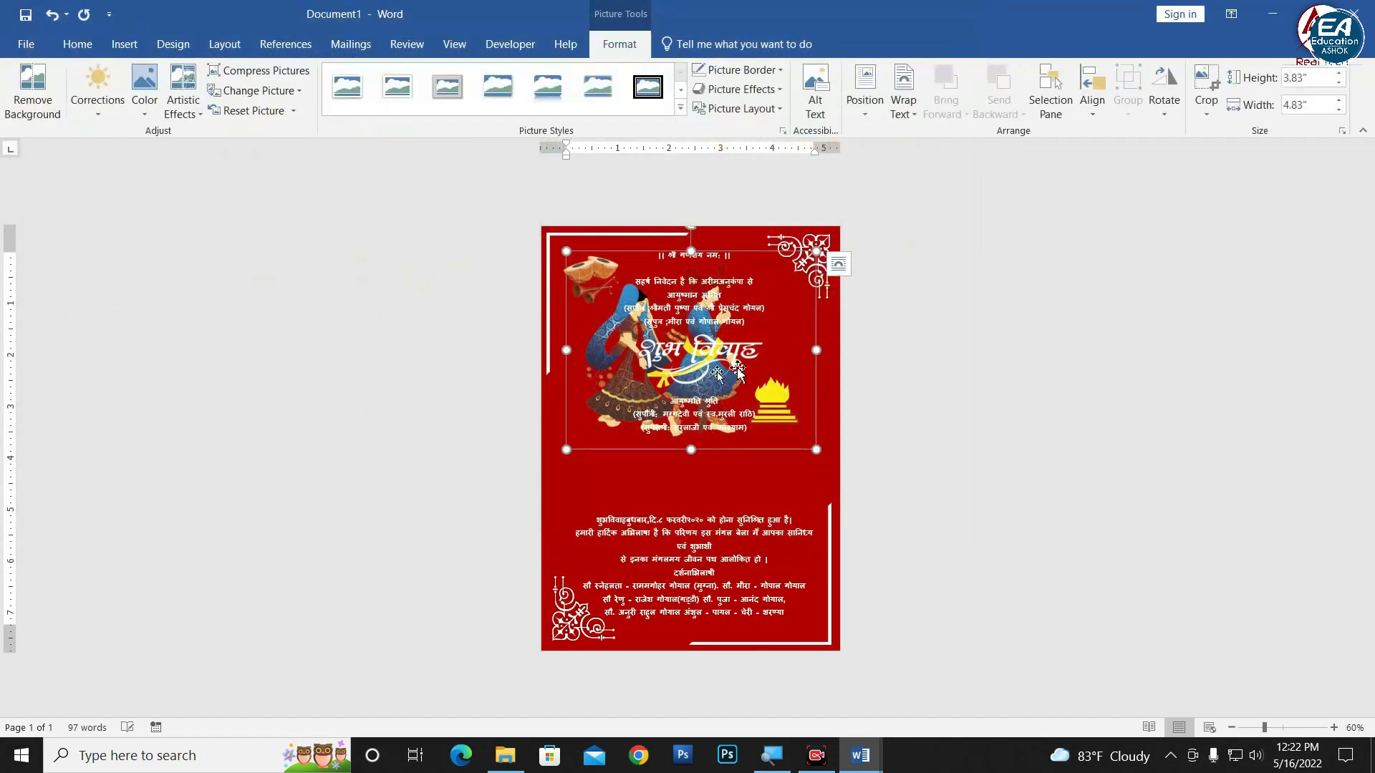
left_click(901, 108)
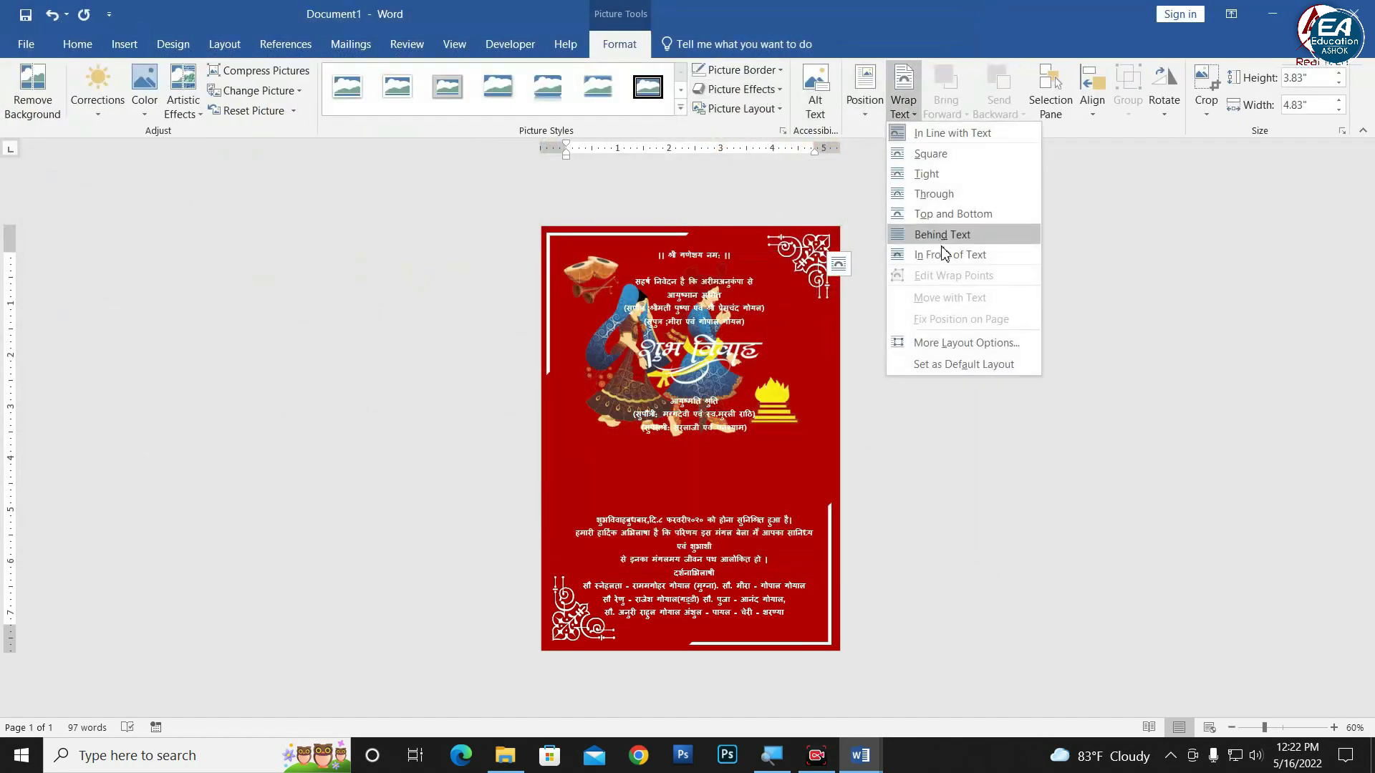
left_click(931, 256)
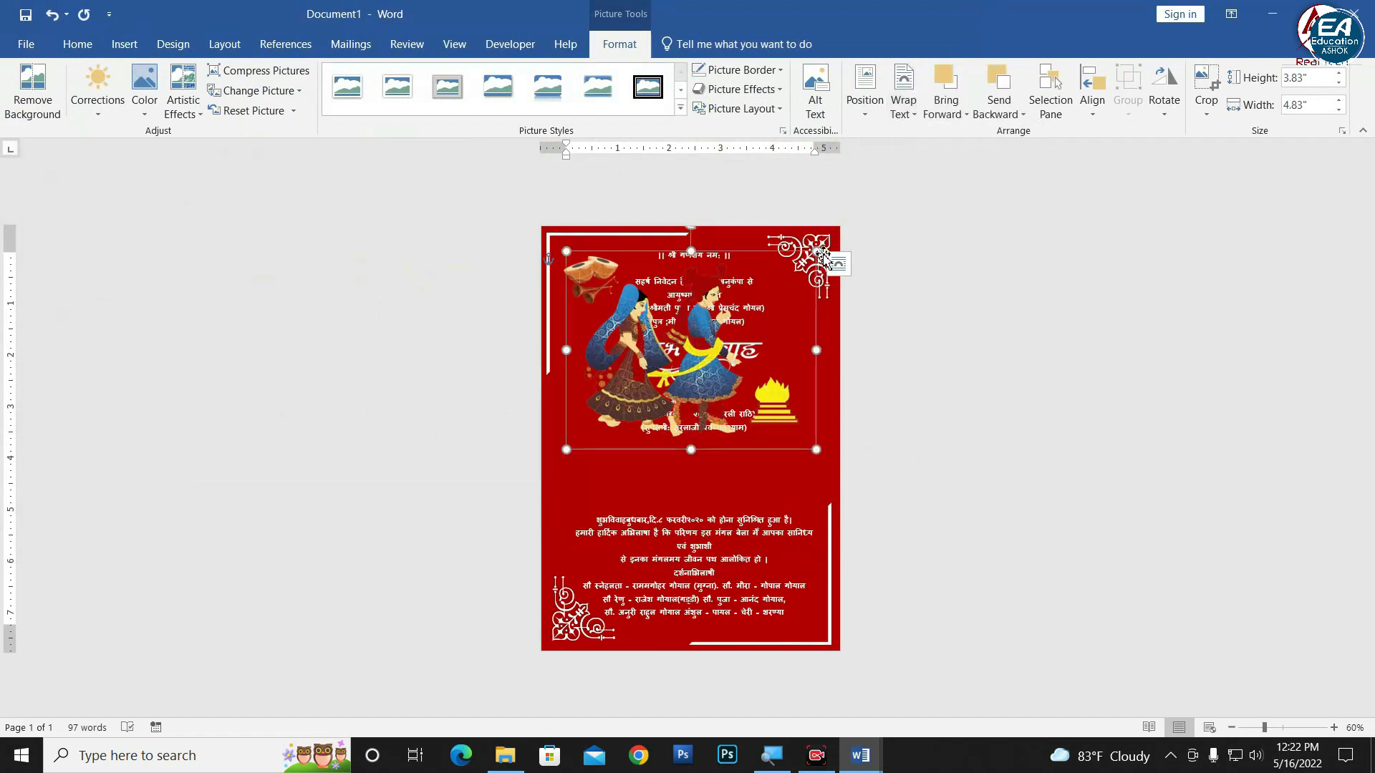
Step: Shrink the couple picture into the top-left corner and move the drum to the bottom-right corner
left_click_drag(817, 251, 634, 396)
mouse_move(600, 446)
left_mouse_down()
mouse_move(574, 510)
mouse_move(597, 480)
mouse_move(593, 410)
left_mouse_up()
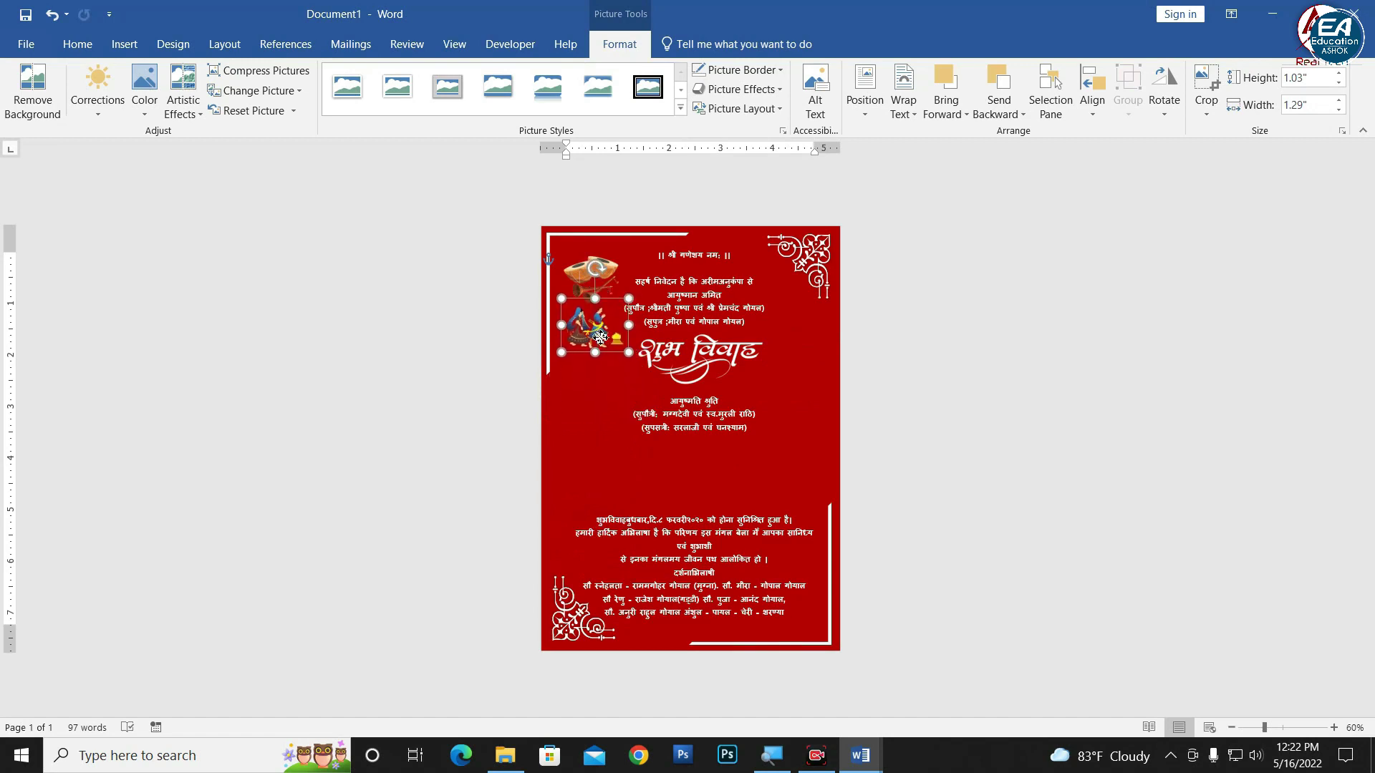
left_click_drag(596, 414, 604, 337)
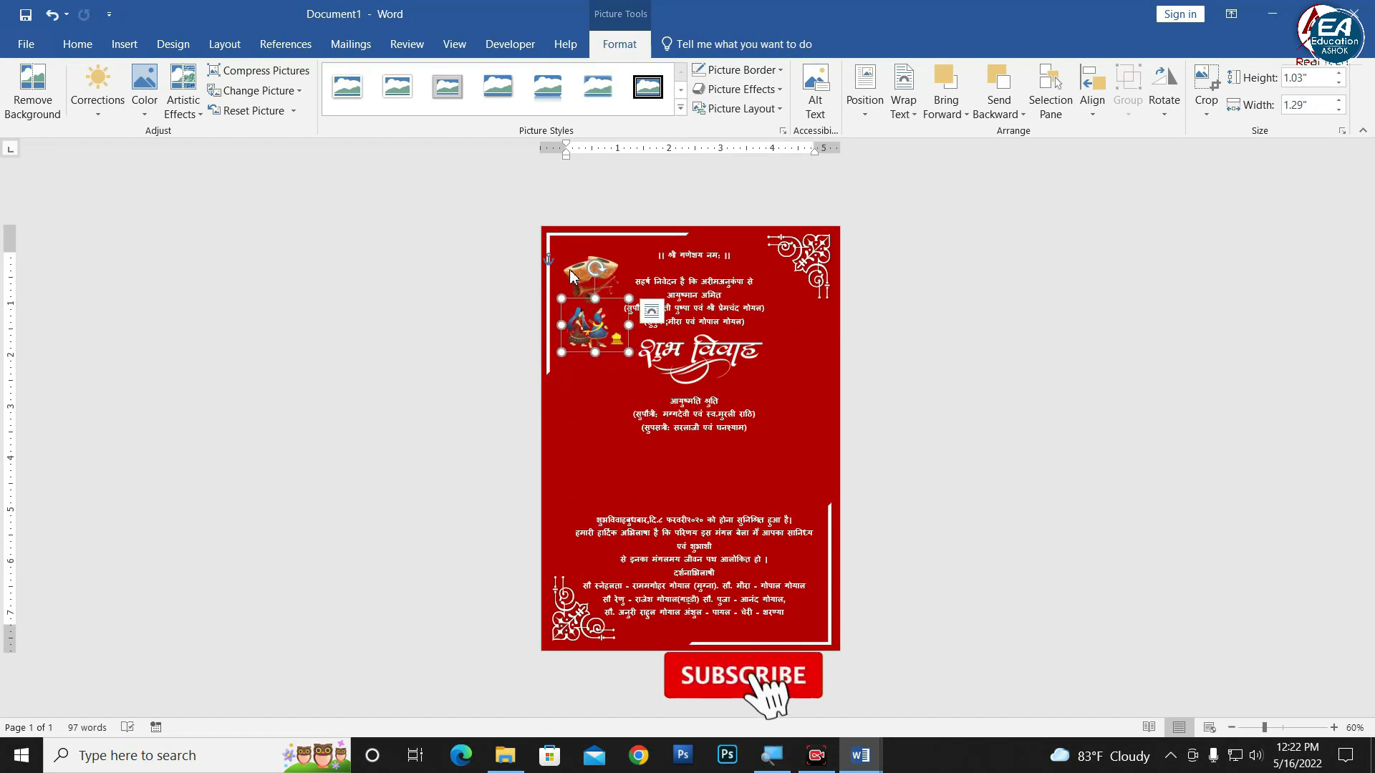
left_click(570, 270)
mouse_move(605, 269)
left_mouse_down()
mouse_move(820, 593)
mouse_move(816, 623)
left_mouse_up()
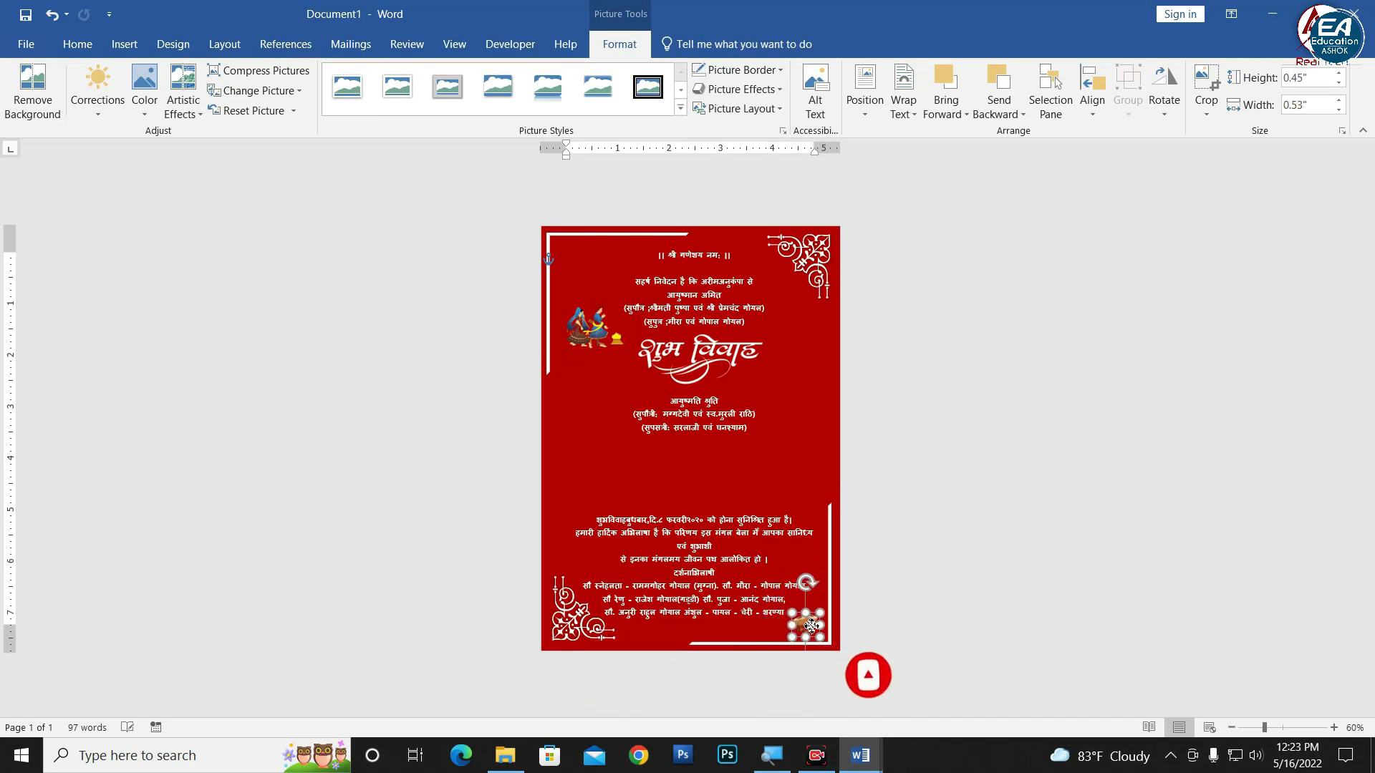
left_click_drag(597, 331, 590, 272)
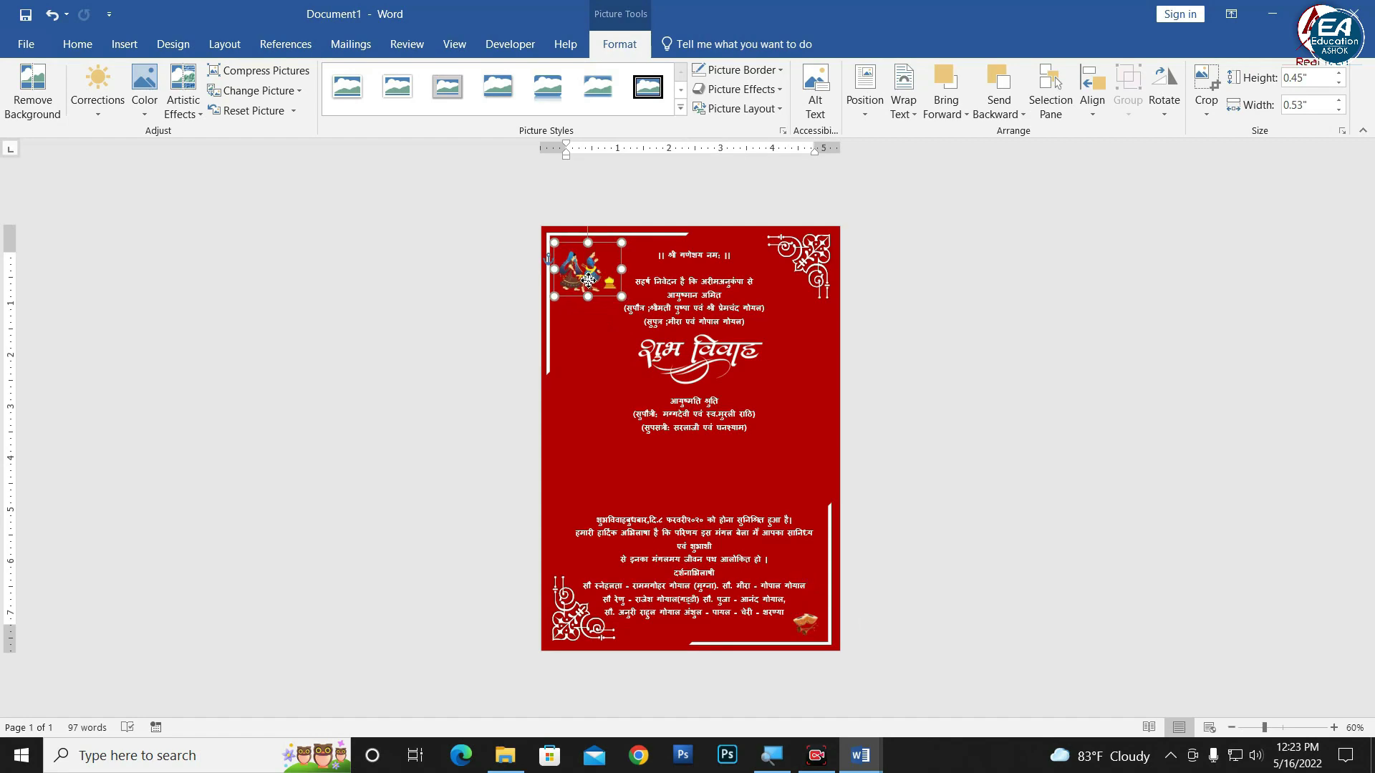
left_click(935, 392)
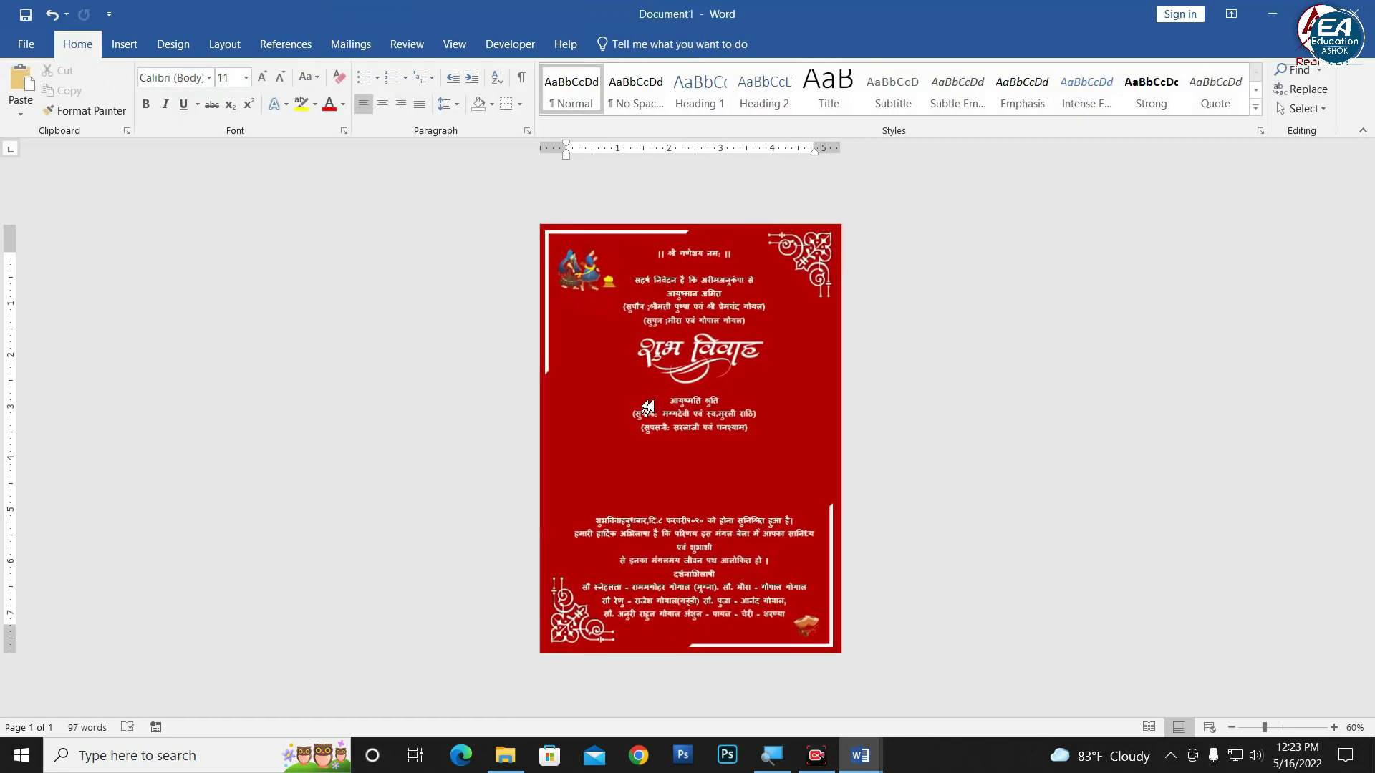
Step: Insert the baraat procession picture in front of text below the आयुष्मति श्रुति lines, shrunk slightly
left_click(118, 46)
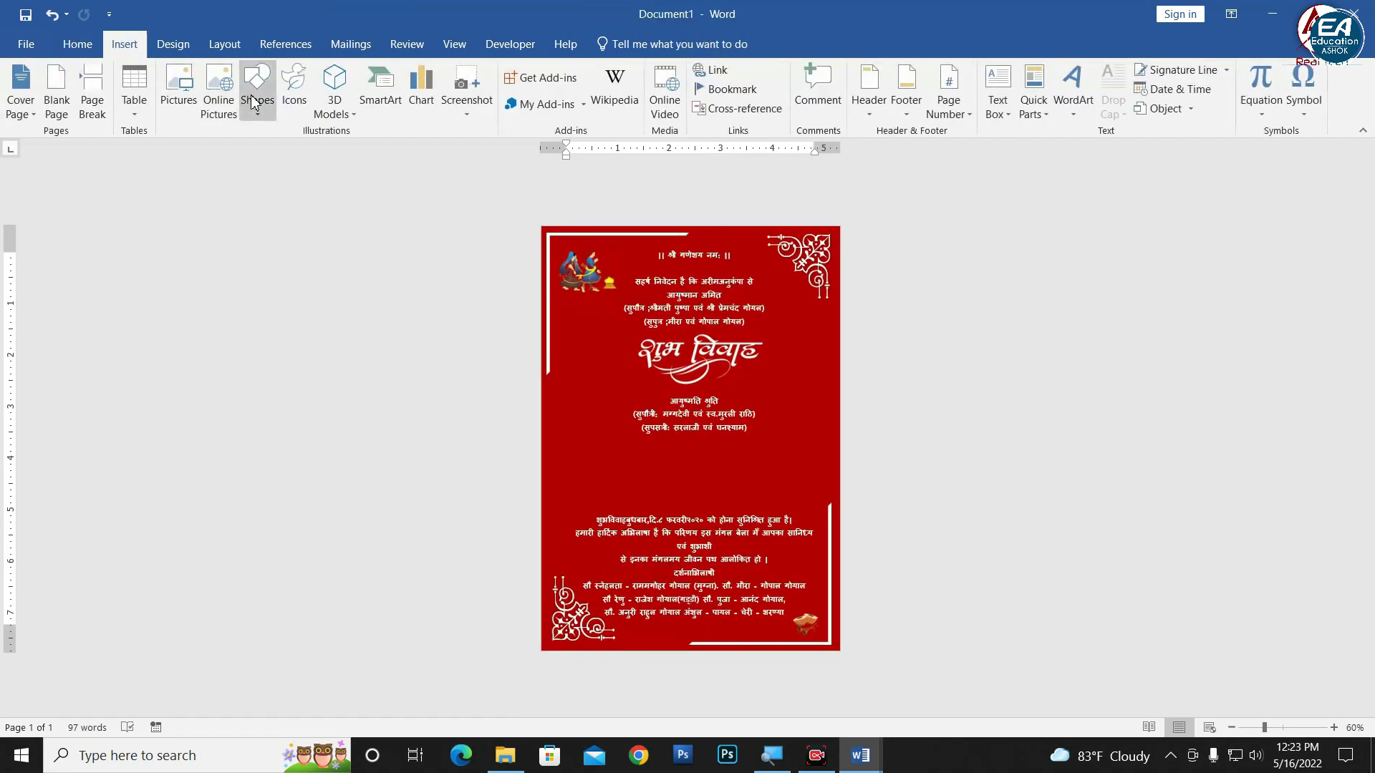
left_click(179, 86)
scroll(677, 405, "down", 5)
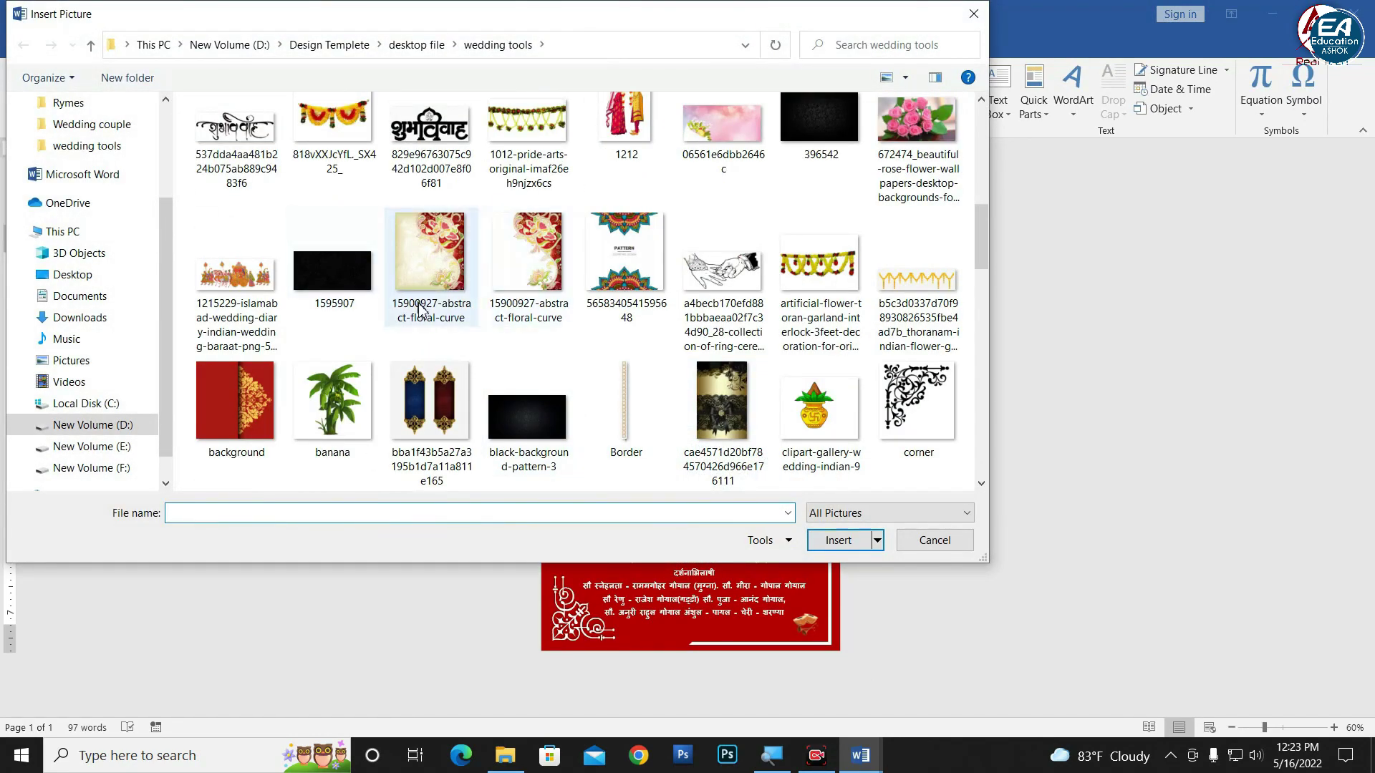
left_click(260, 290)
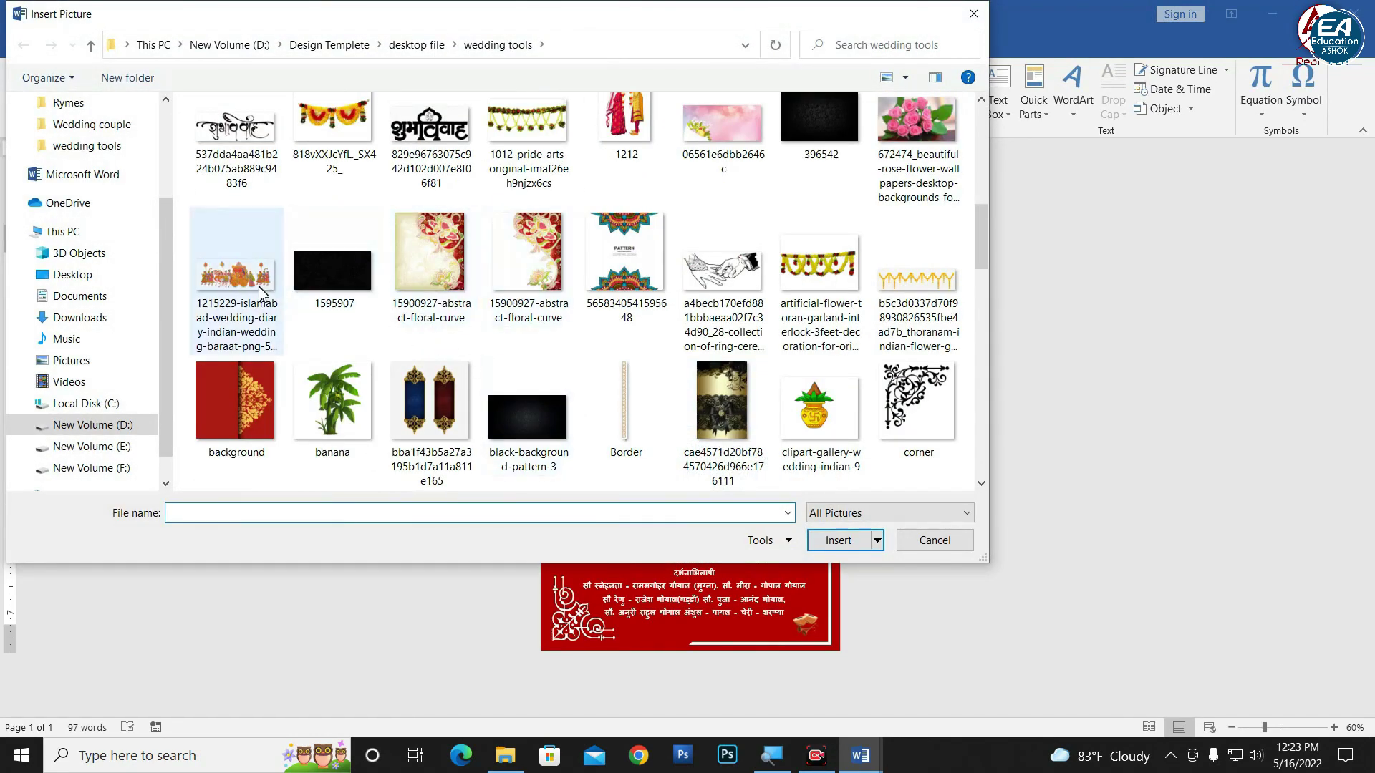
left_click(837, 540)
left_click(903, 108)
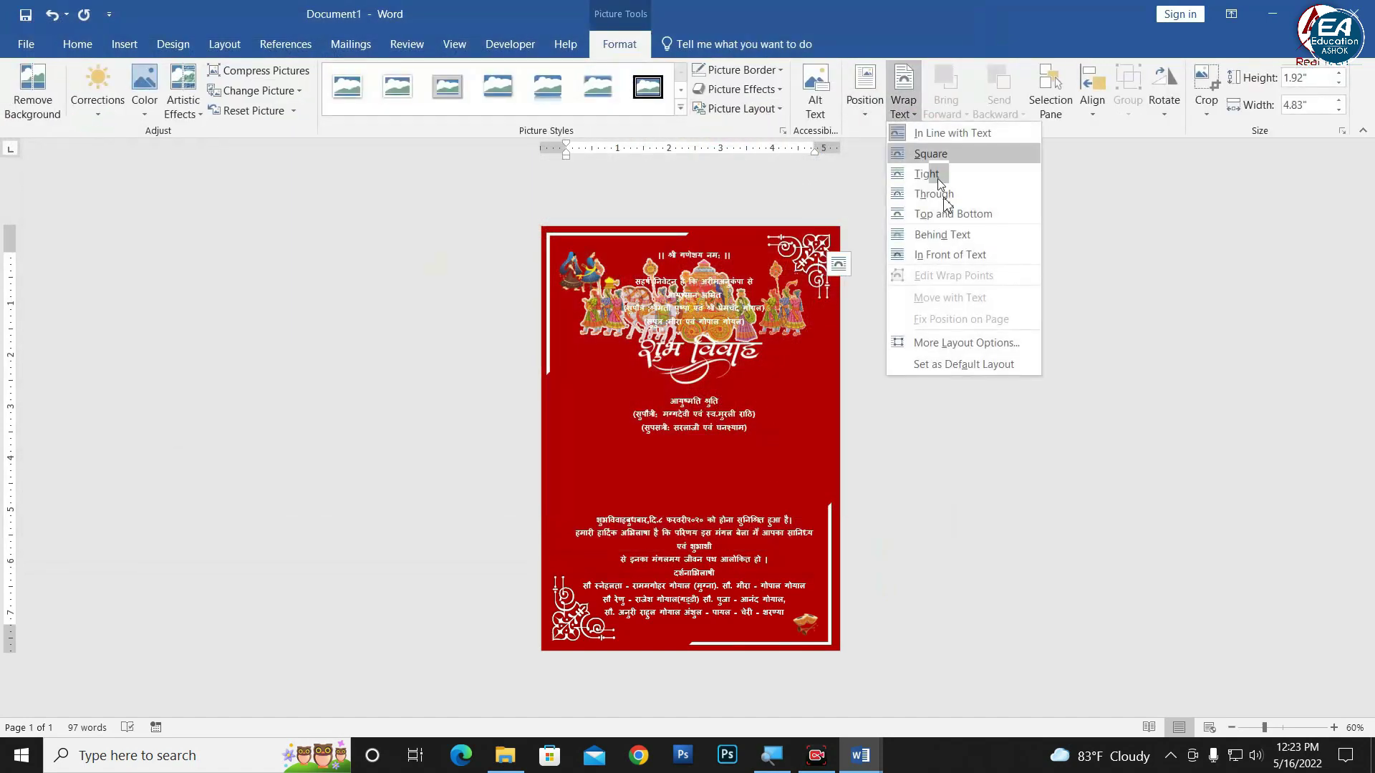
left_click(924, 255)
left_click_drag(788, 317, 771, 493)
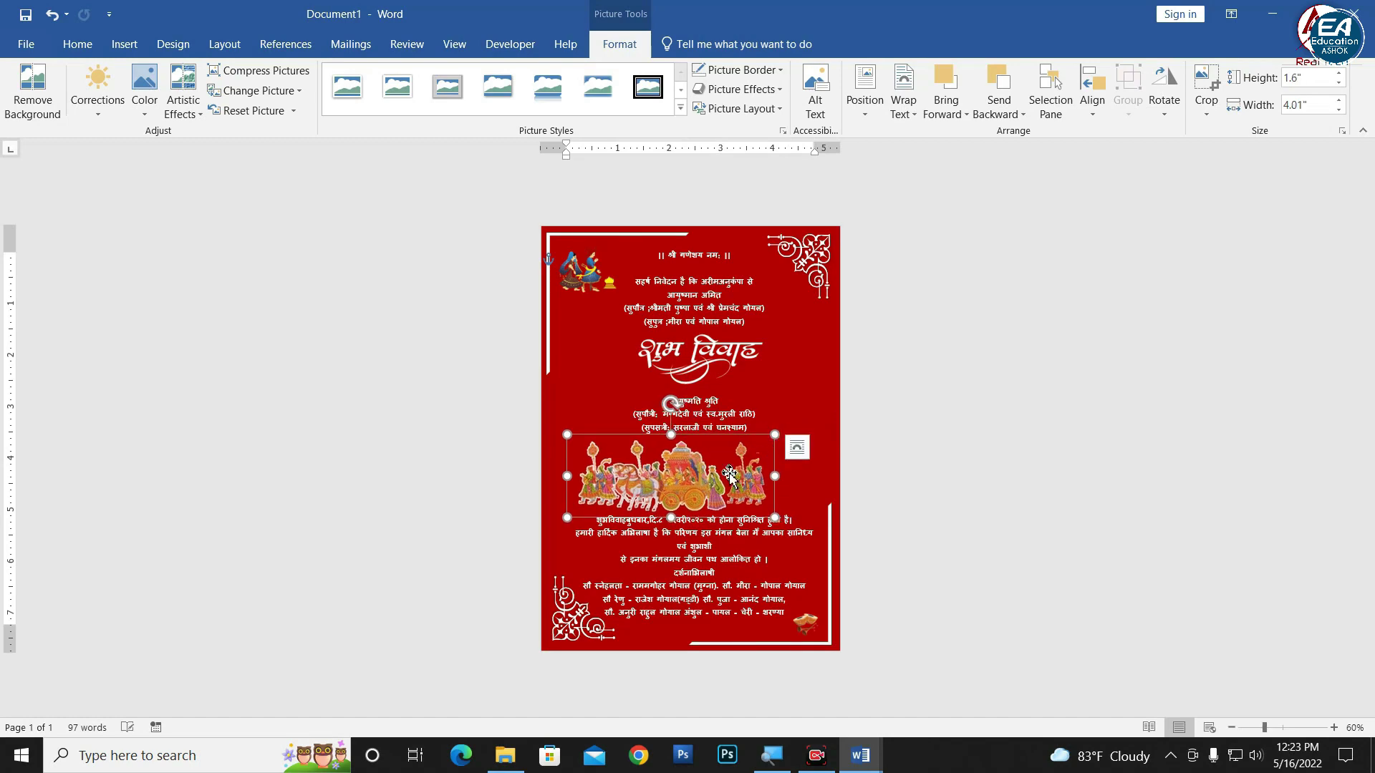
left_click_drag(779, 445, 794, 441)
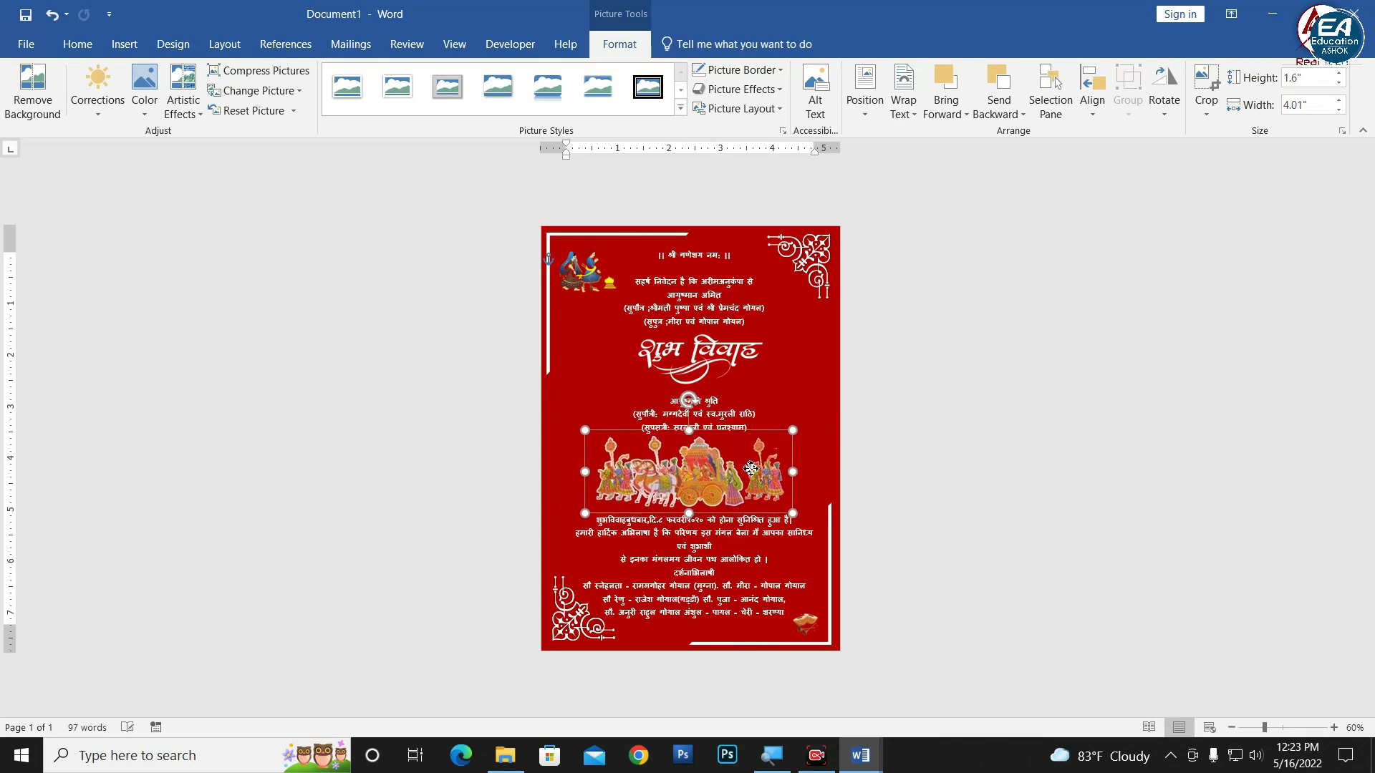
Step: Insert the marriage mandap clip-art into the card
left_click(125, 44)
left_click(178, 100)
scroll(645, 450, "down", 5)
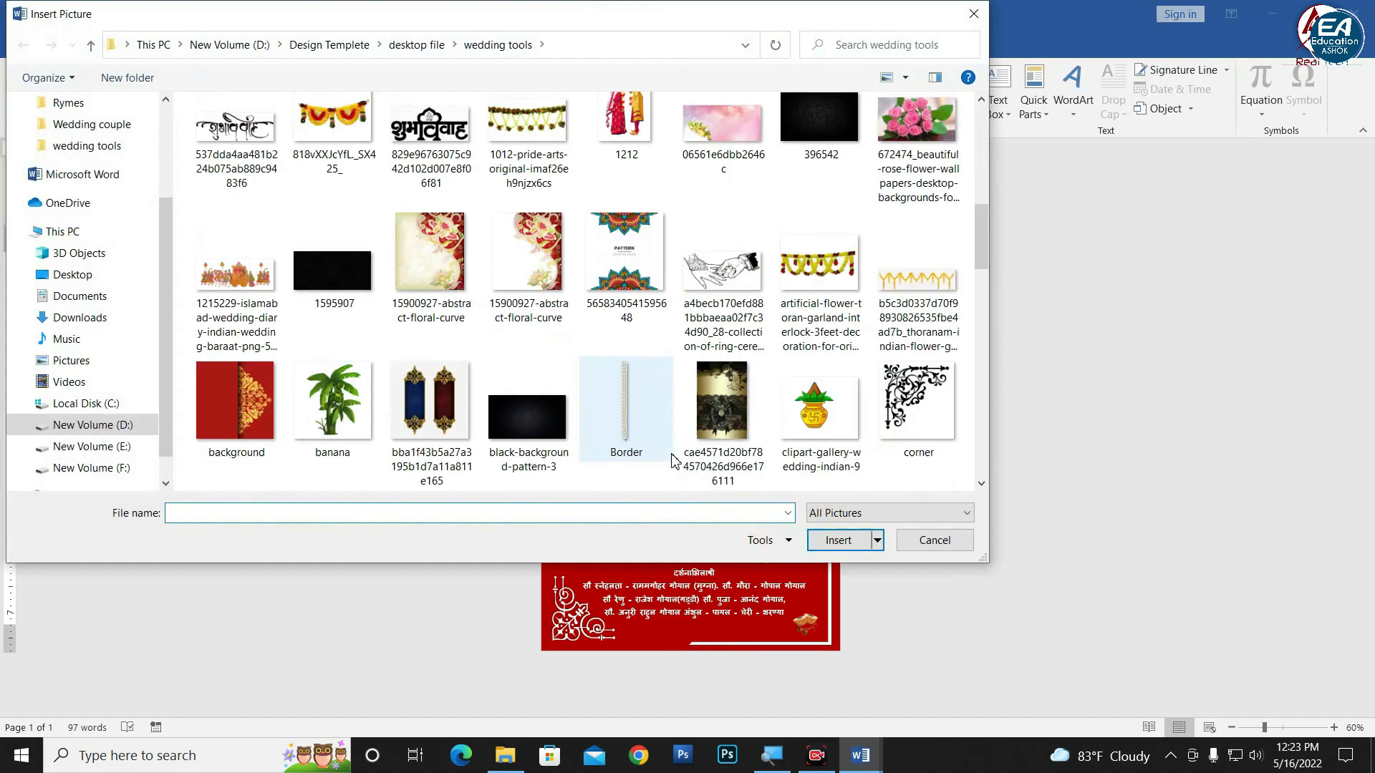
scroll(639, 459, "down", 3)
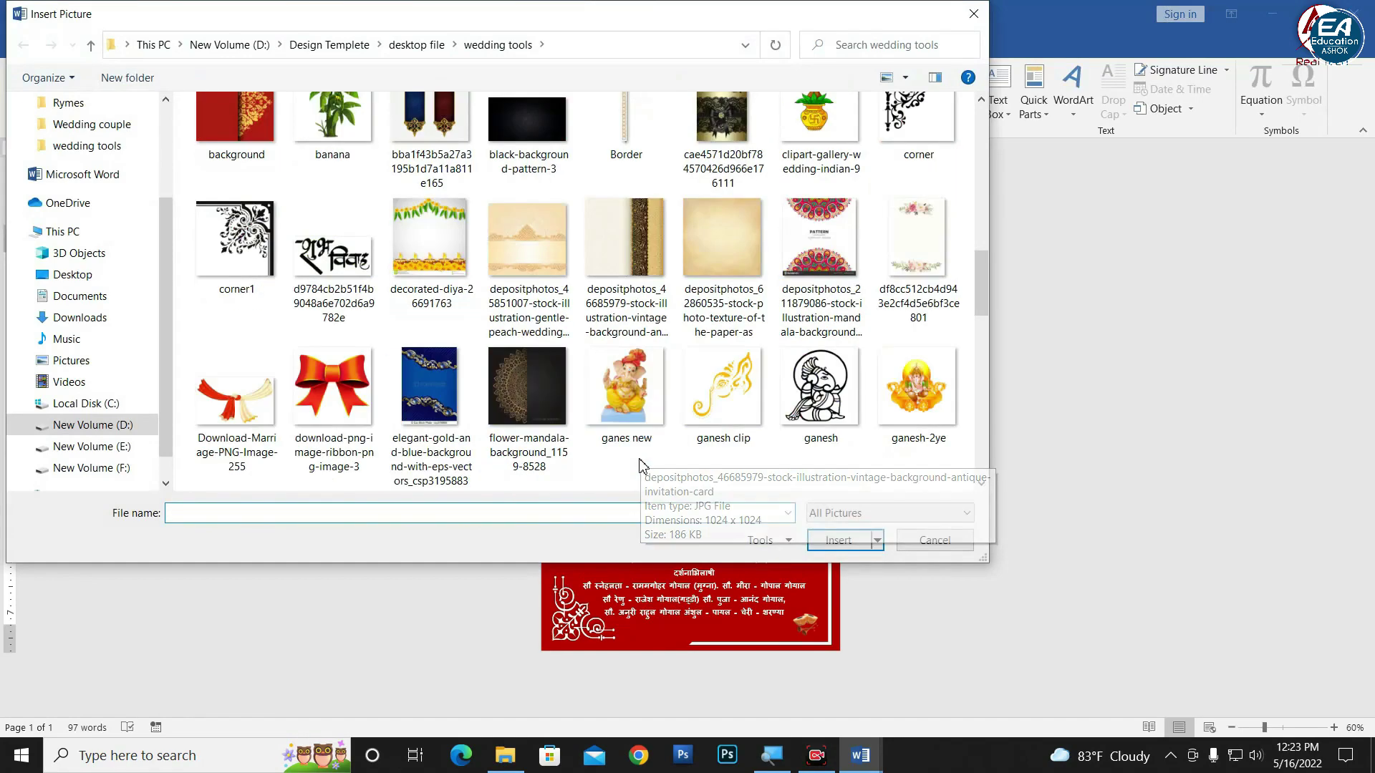
scroll(607, 448, "down", 3)
scroll(607, 448, "down", 3)
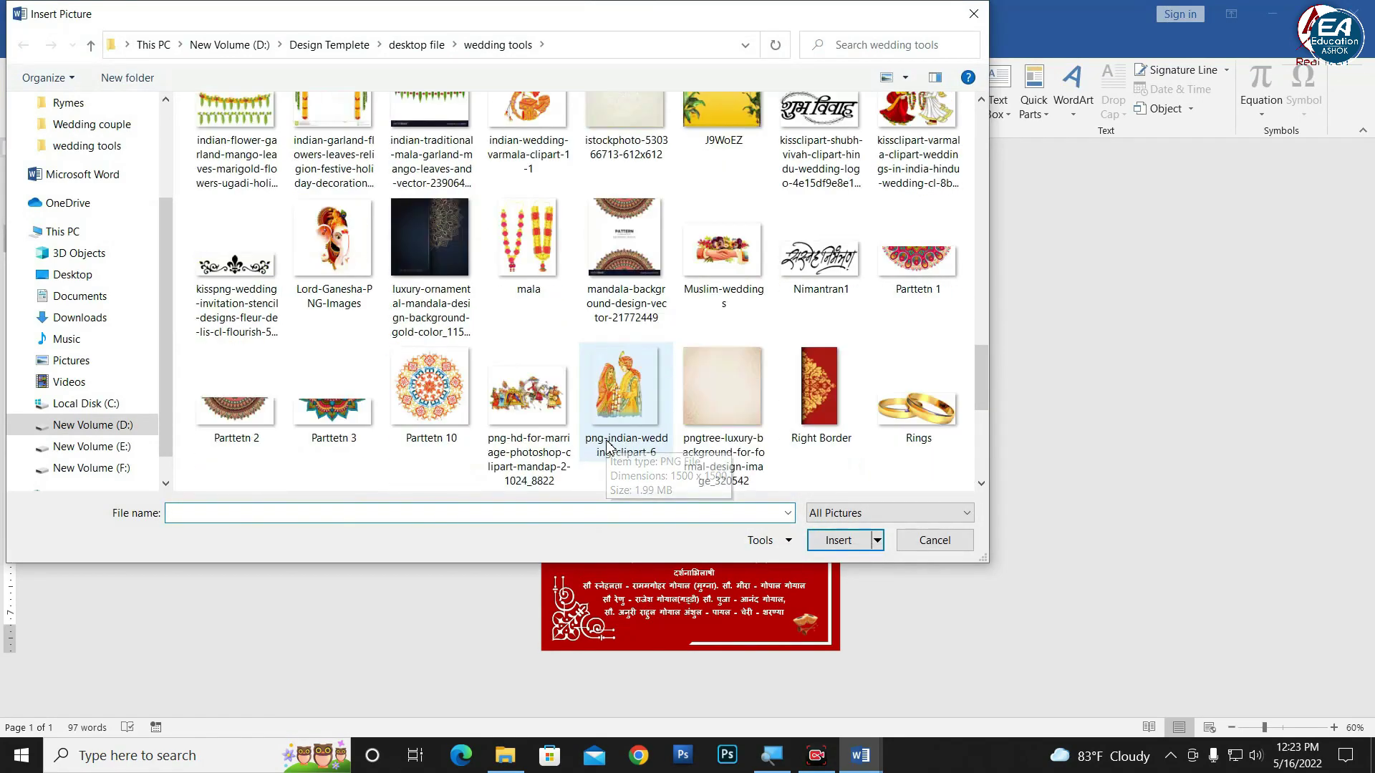
scroll(608, 448, "down", 2)
left_click(527, 247)
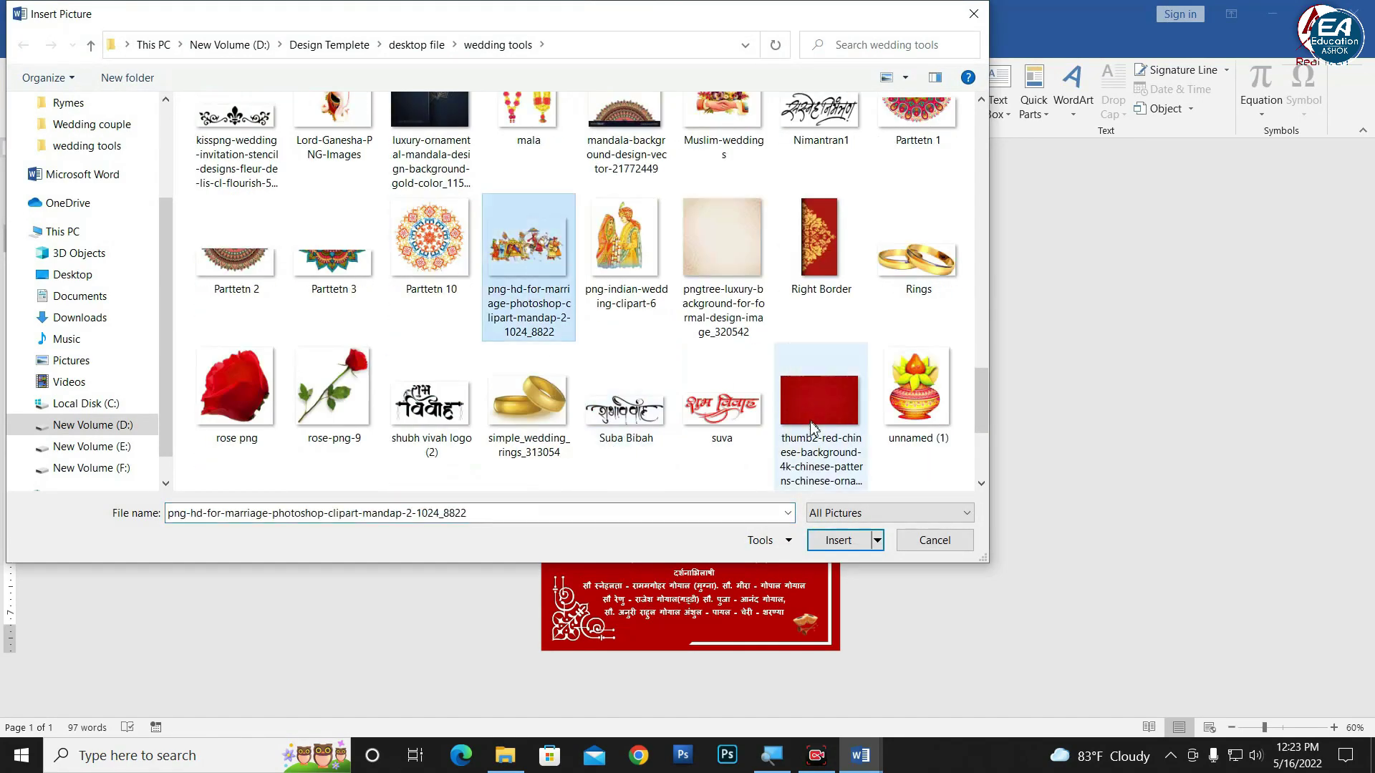
left_click(838, 540)
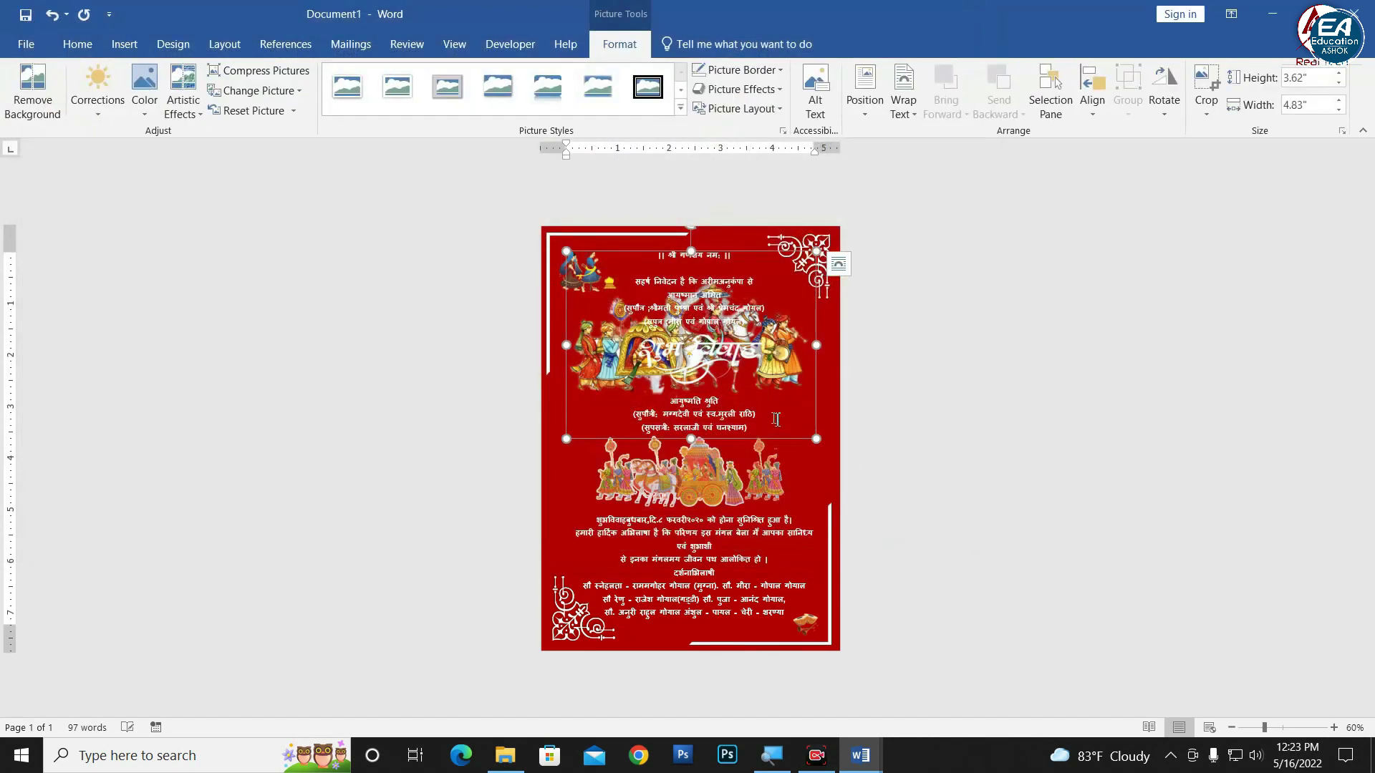
Step: Delete the lower procession picture, then undo to restore the previous layout
left_click(762, 493)
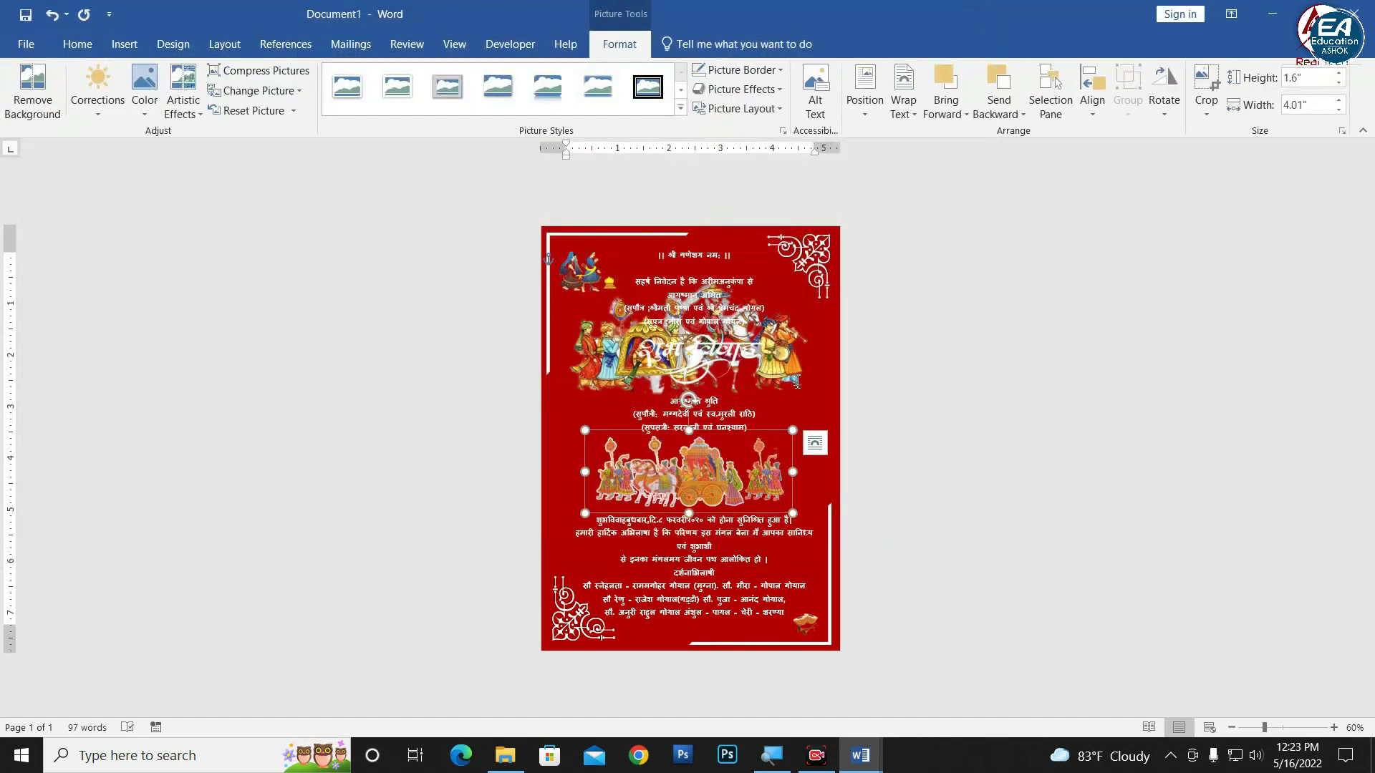
key("Delete")
left_click(751, 351)
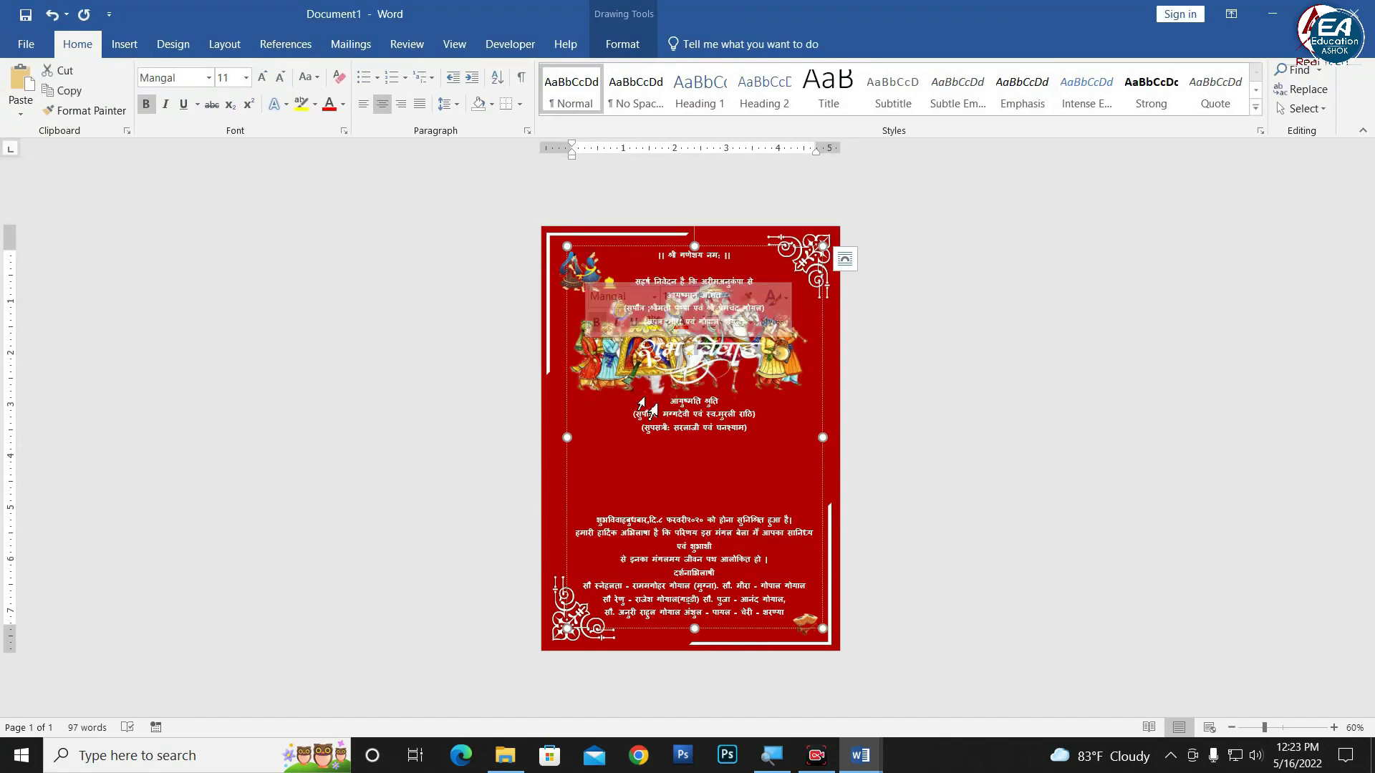
key("ctrl+z")
key("ctrl+z")
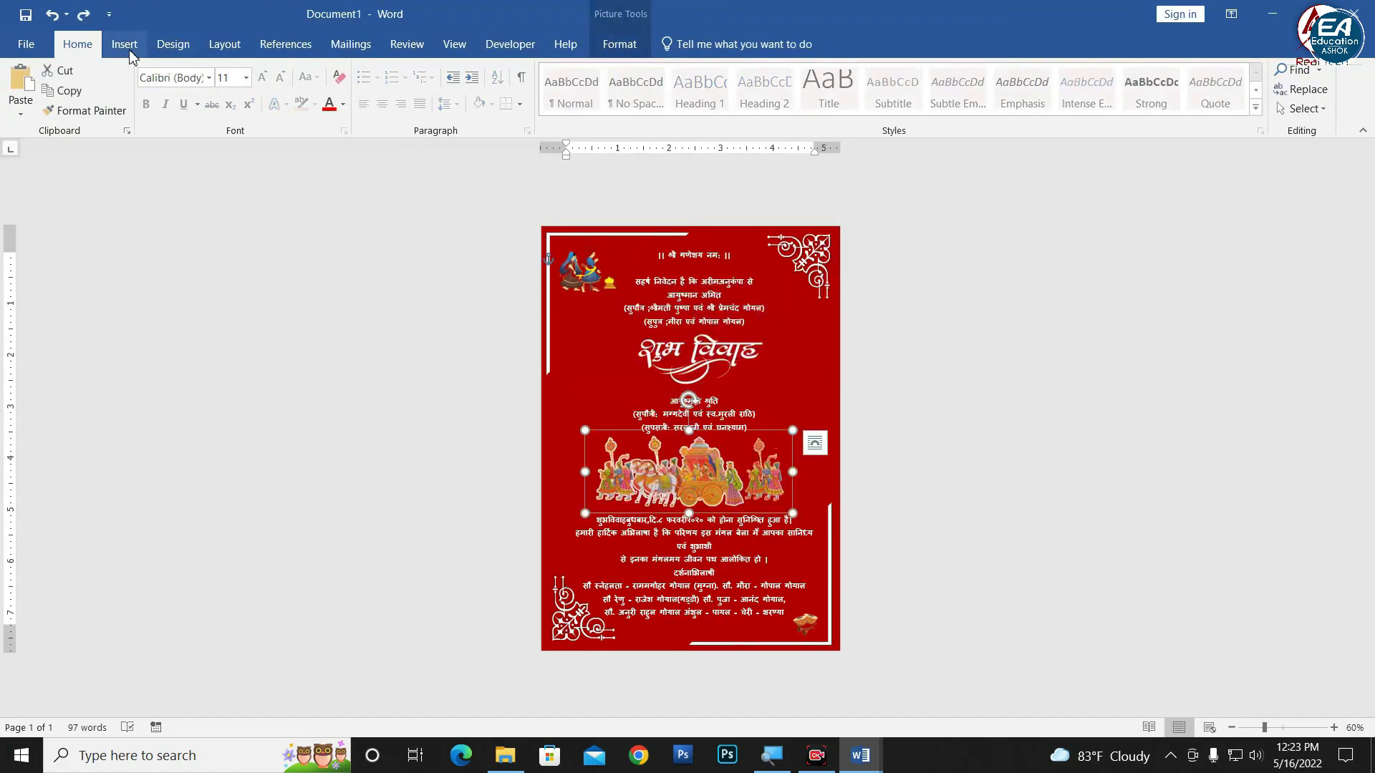
Step: Insert the colourful baraat picture from the folder and set it In Front of Text
left_click(125, 44)
left_click(185, 89)
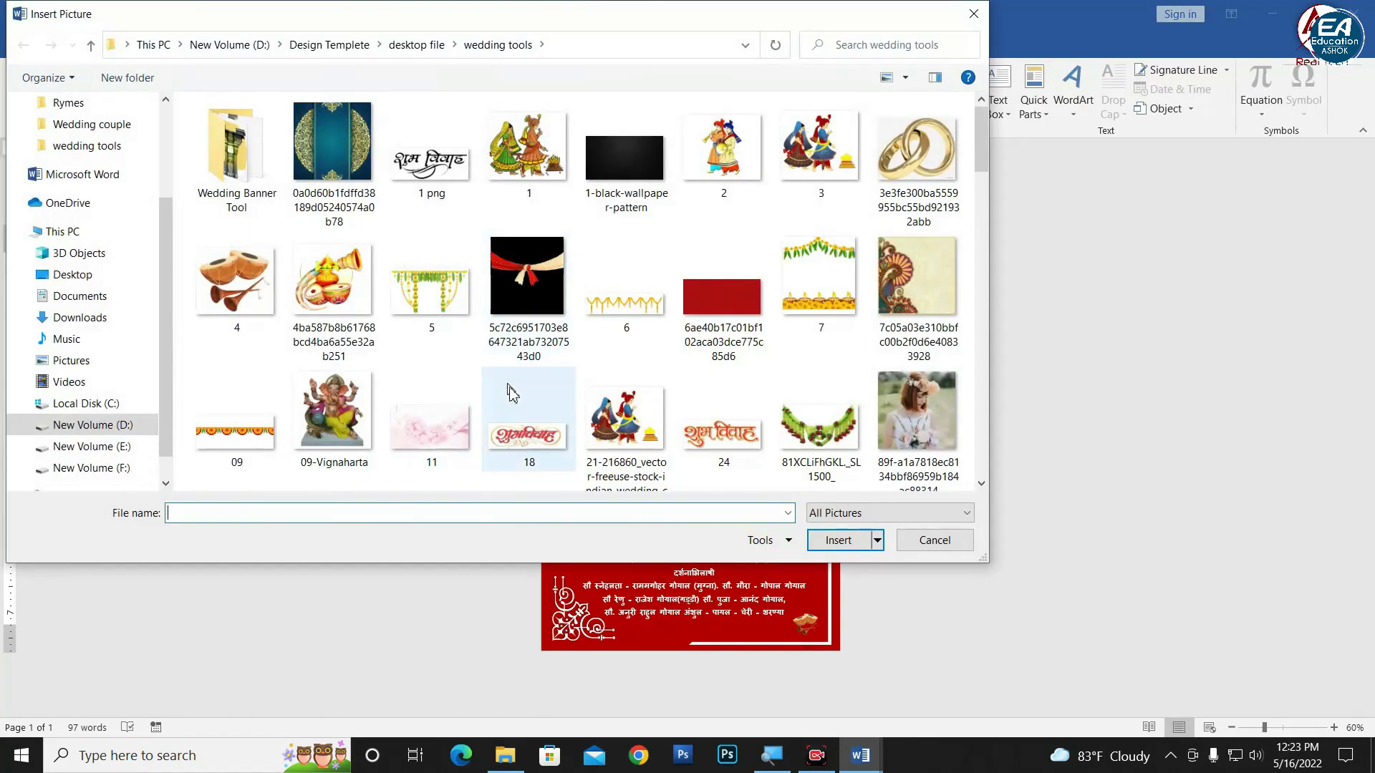
scroll(509, 405, "down", 5)
scroll(540, 411, "down", 5)
scroll(542, 419, "down", 5)
scroll(487, 401, "down", 4)
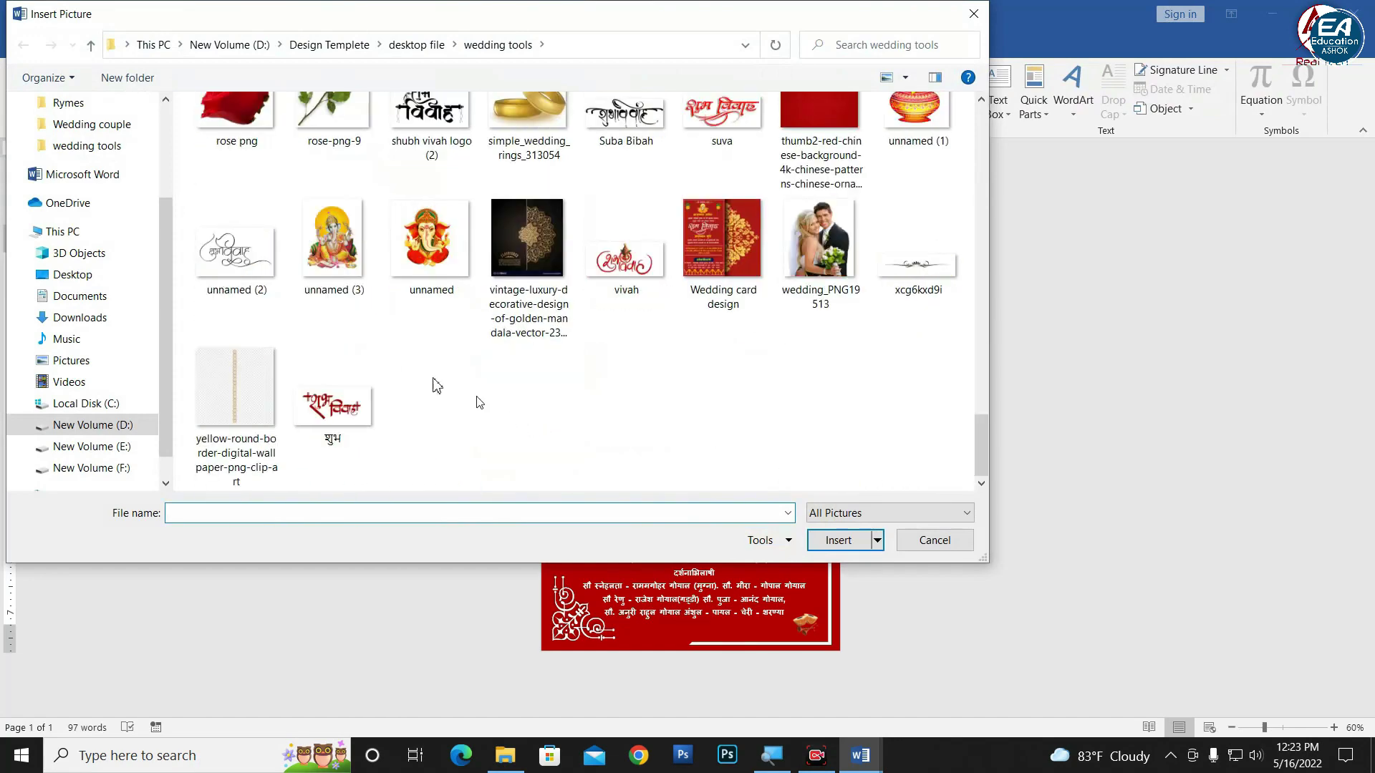
scroll(408, 335, "up", 5)
double_click(539, 284)
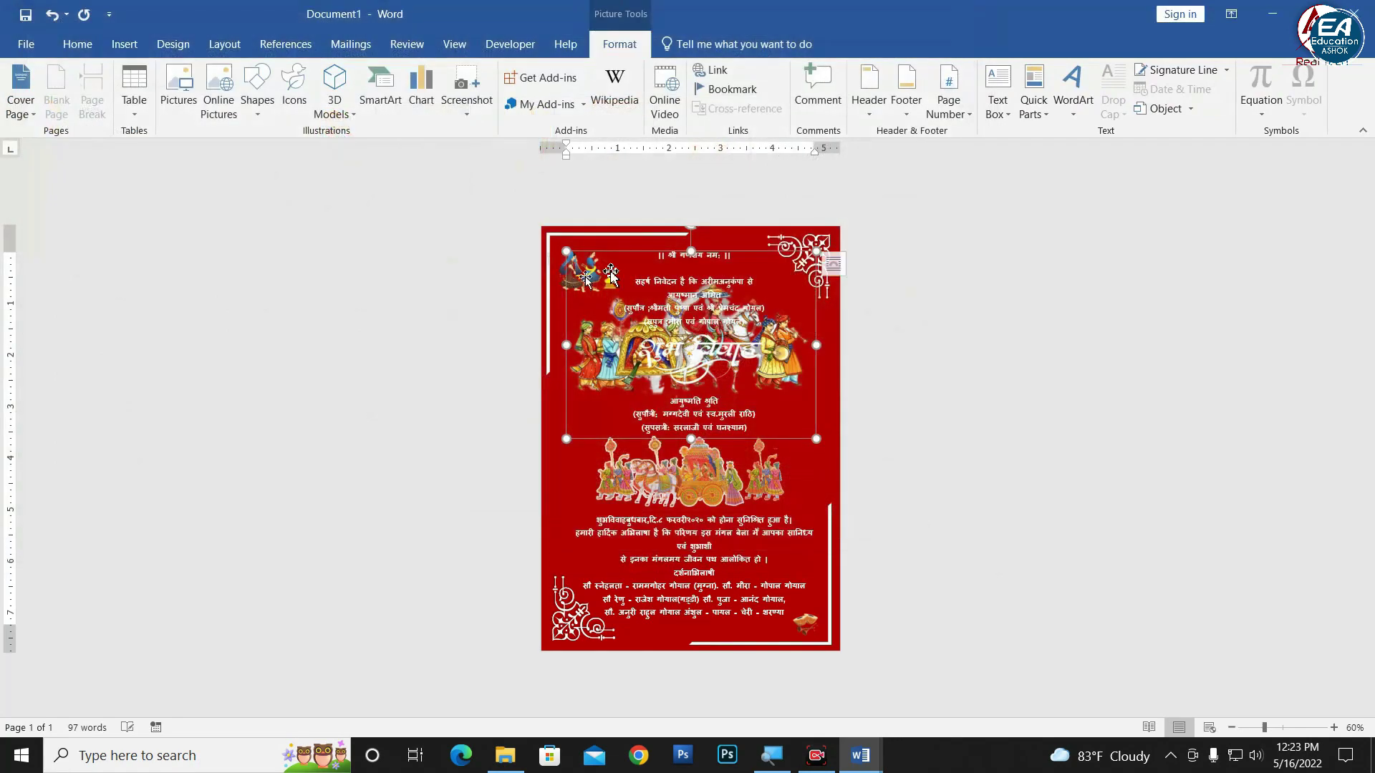
left_click(904, 107)
left_click(916, 255)
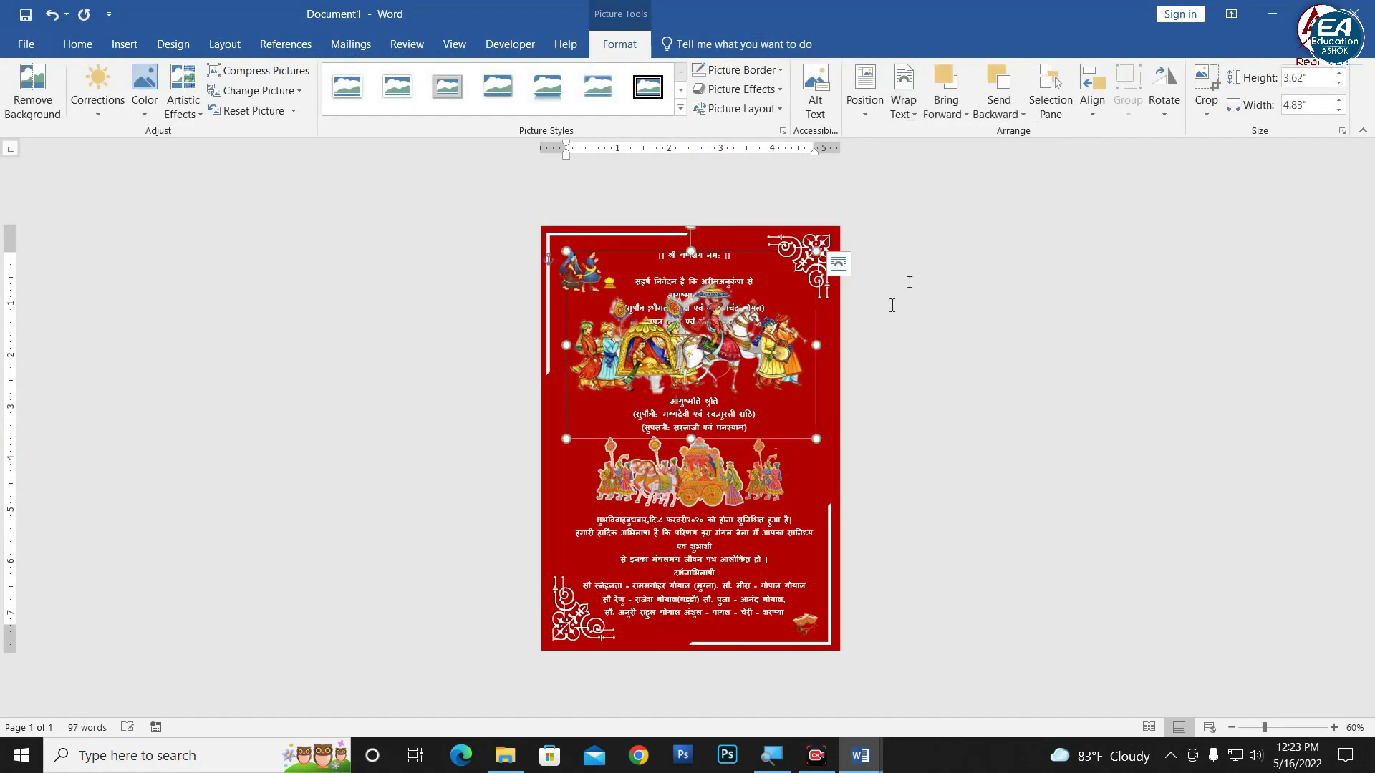
Step: Delete the old lower chariot picture and shrink the new one between the names and date
left_click(707, 479)
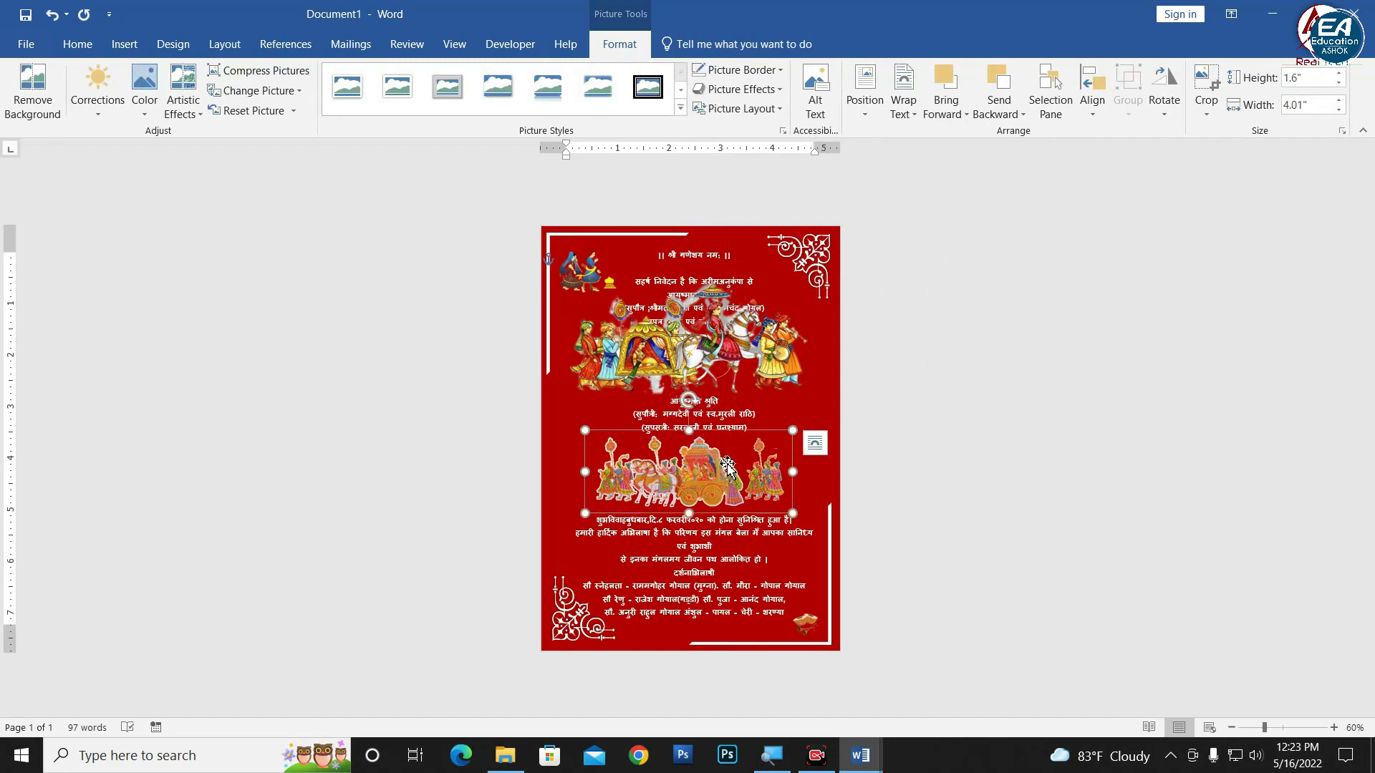
key("Delete")
left_click_drag(619, 371, 622, 494)
left_click_drag(820, 376, 744, 433)
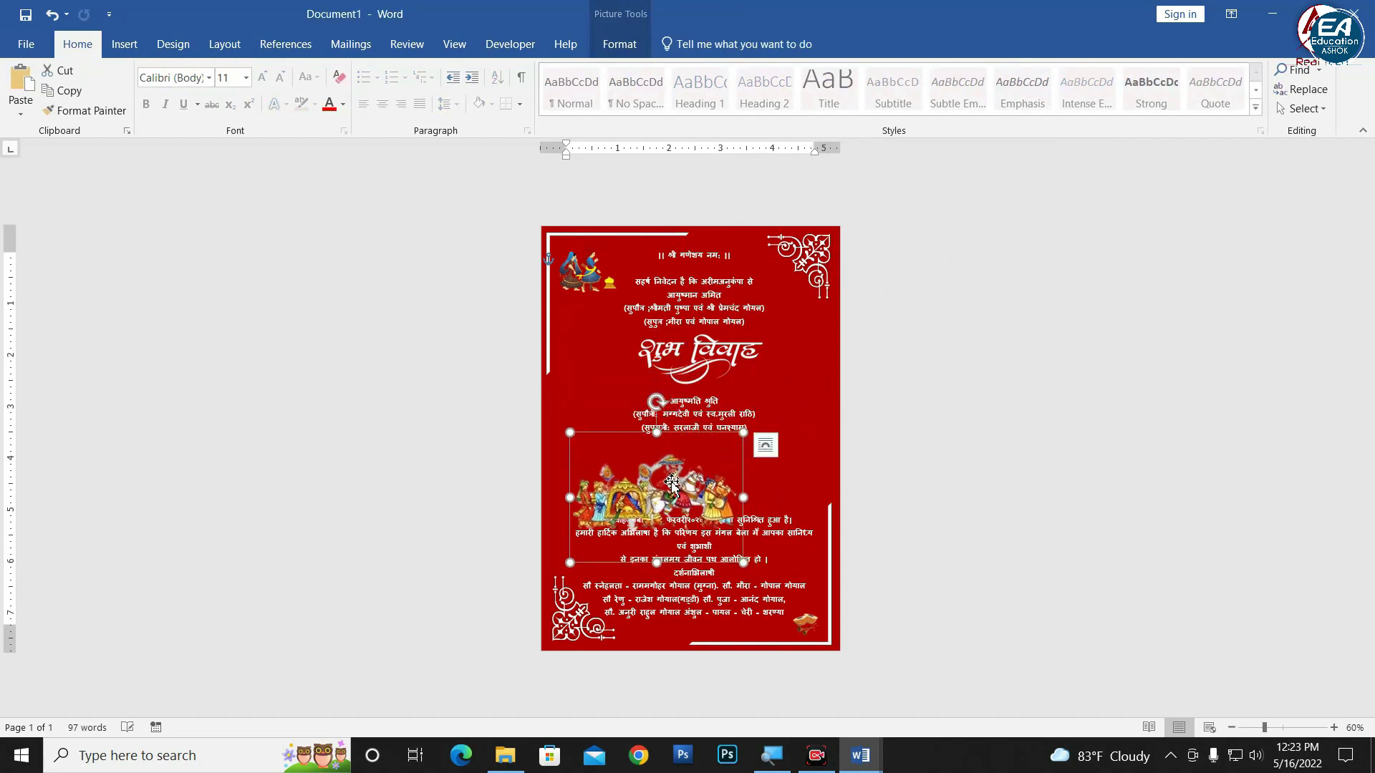
left_click_drag(669, 483, 710, 462)
left_click(713, 459)
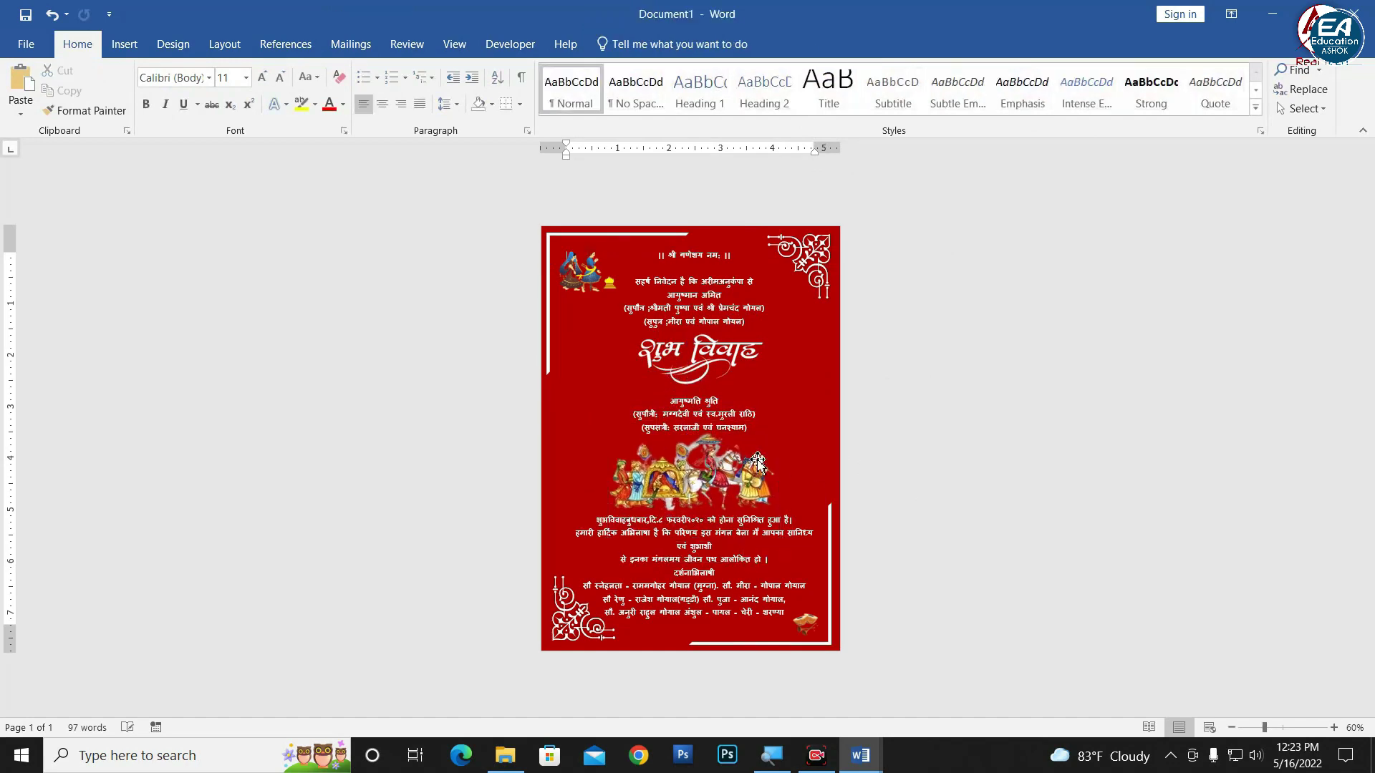
Step: Set the upper family name lines and the bride's three detail lines to 12 pt
scroll(713, 417, "up", 1, "ctrl")
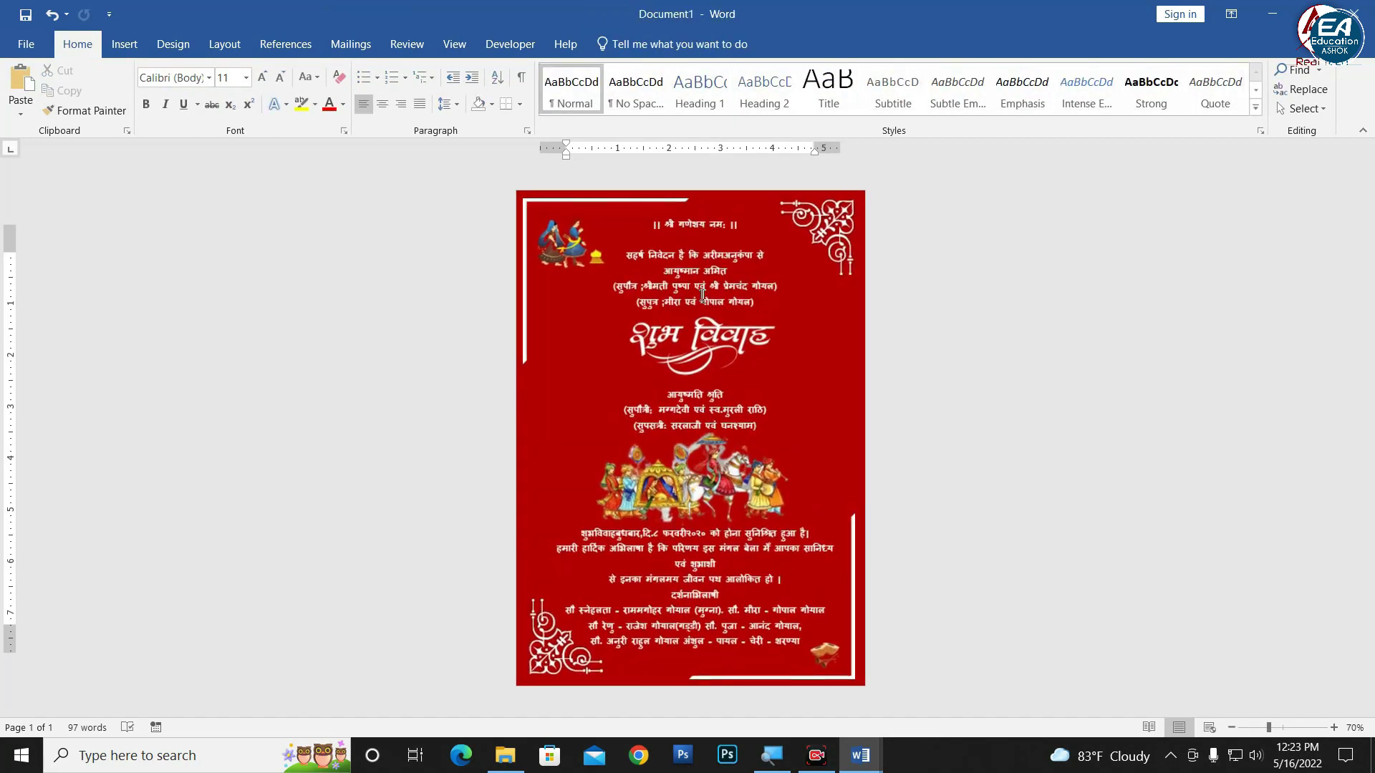
left_click(785, 288)
left_click_drag(785, 288, 756, 304)
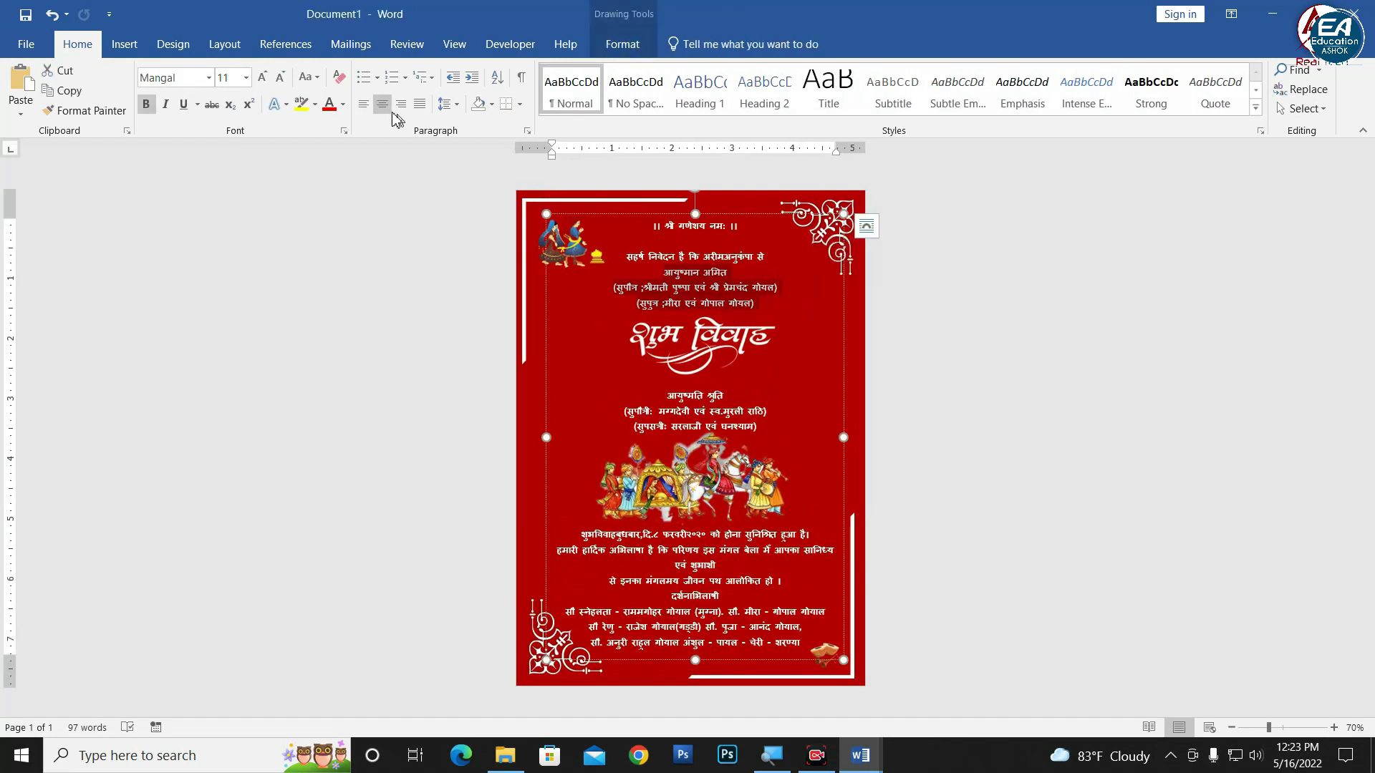
left_click(245, 77)
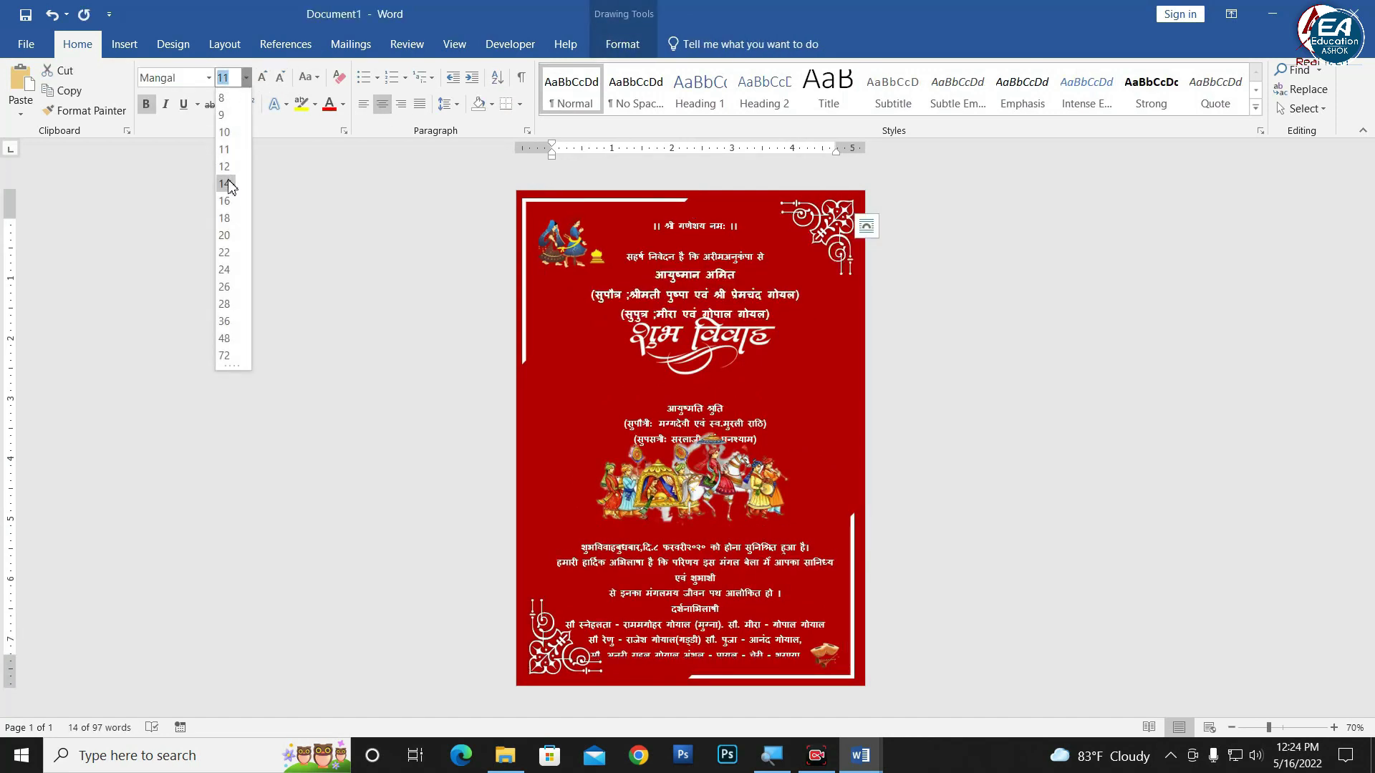
left_click(224, 167)
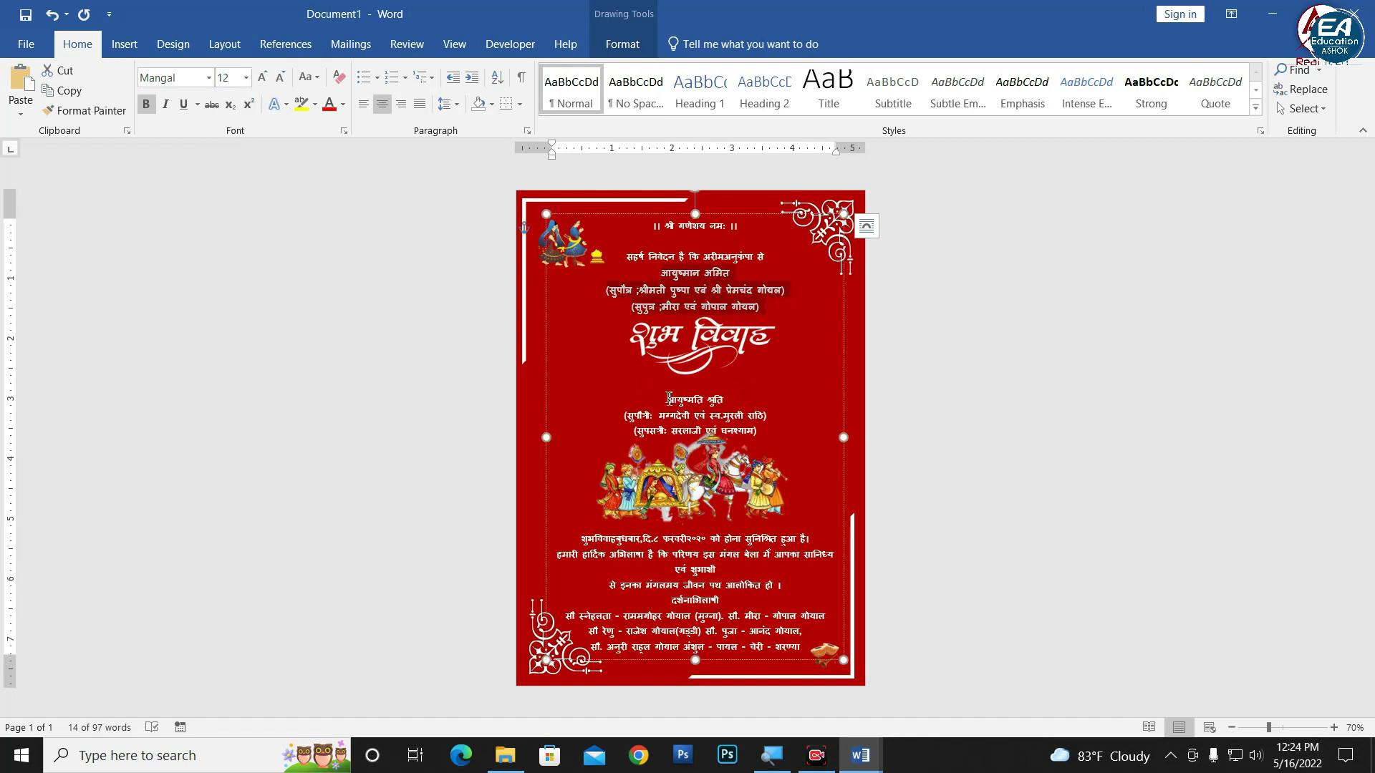
left_click(669, 399)
left_click_drag(671, 399, 788, 447)
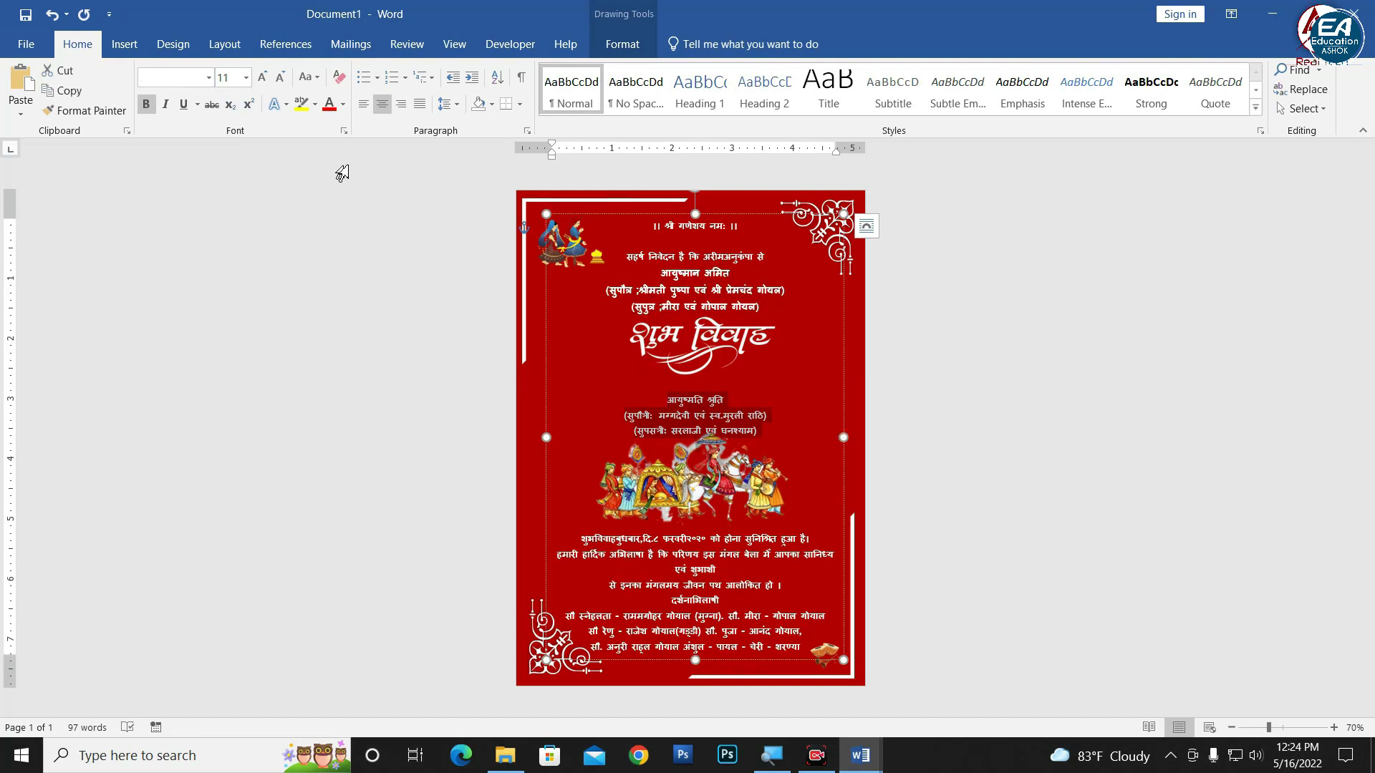
left_click(246, 78)
left_click(224, 166)
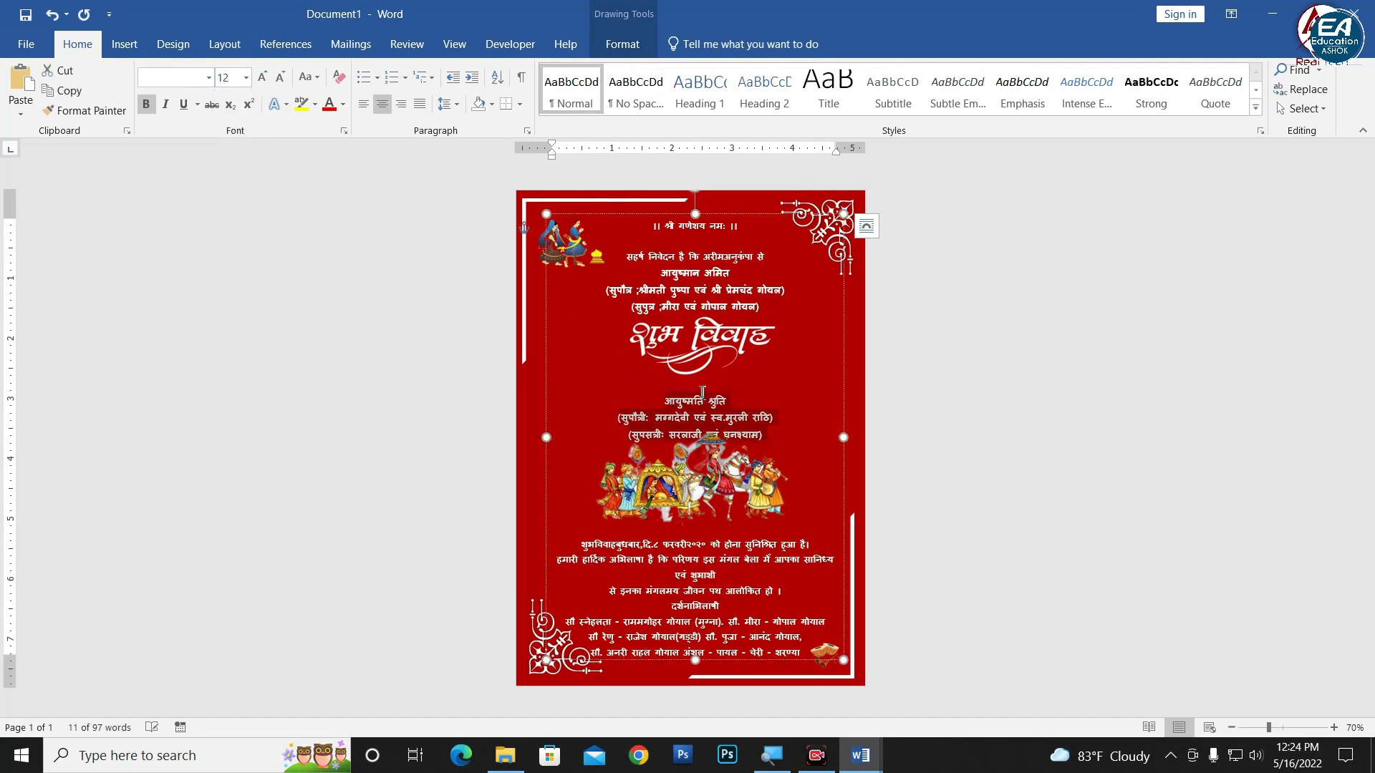
left_click(669, 399)
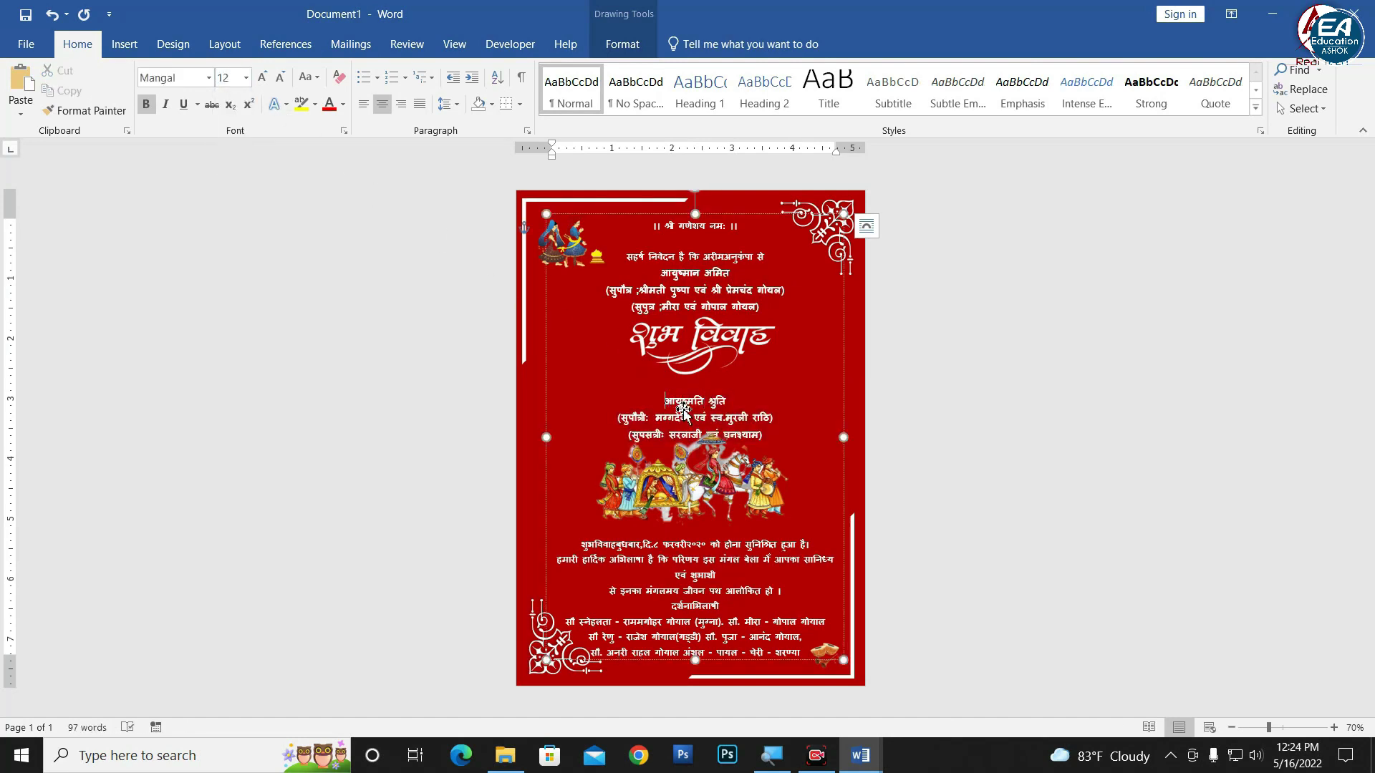
Step: Remove the blank line above the bride's name, center it, and add a line before the date
key("BackSpace")
key("BackSpace")
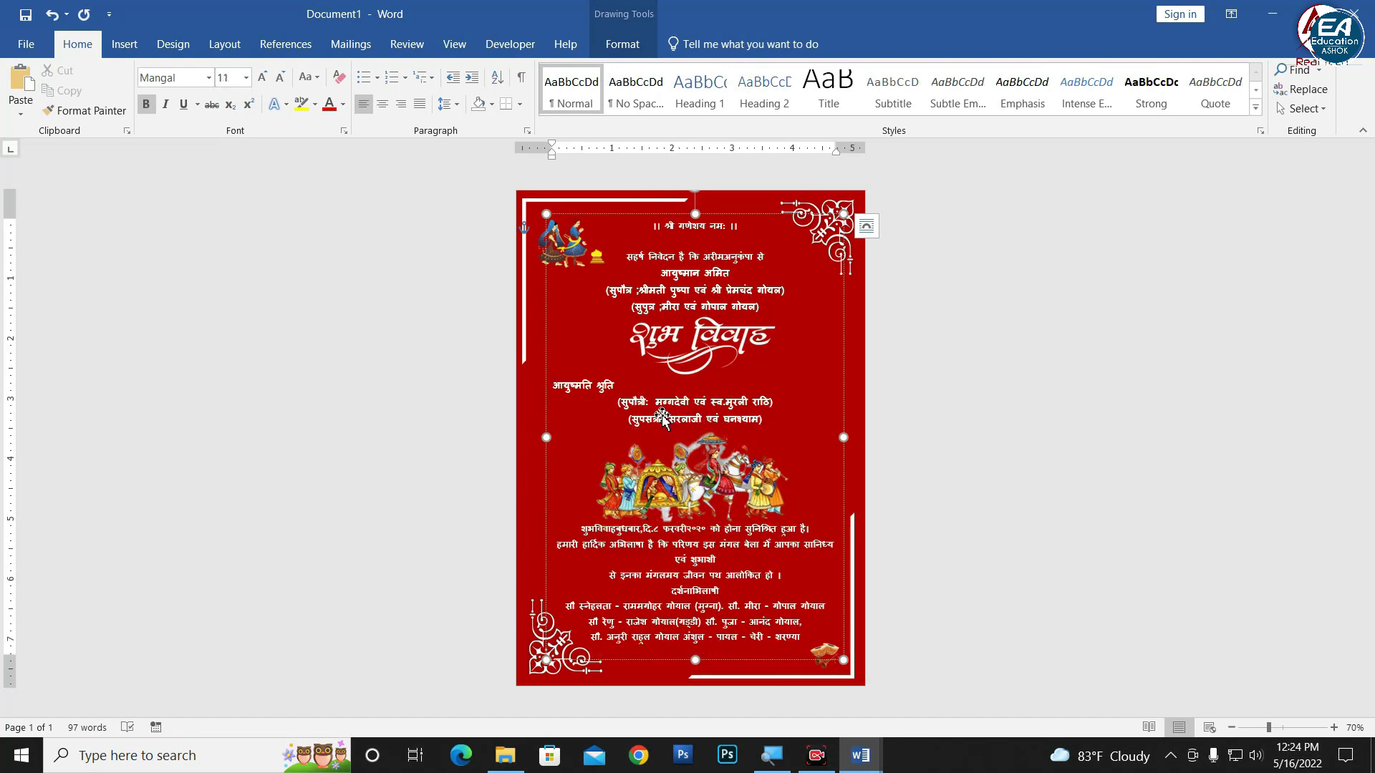
key("ctrl+e")
left_click(724, 344)
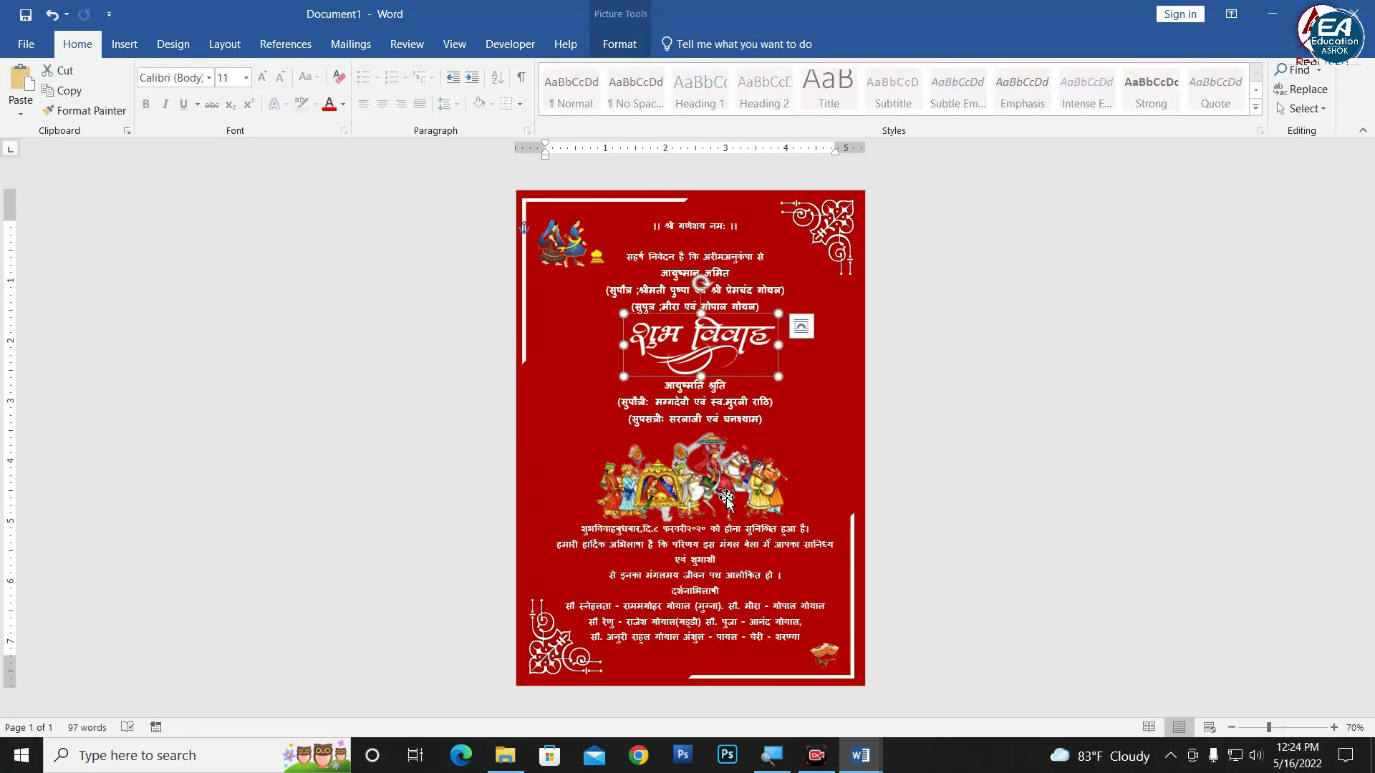
left_click(581, 530)
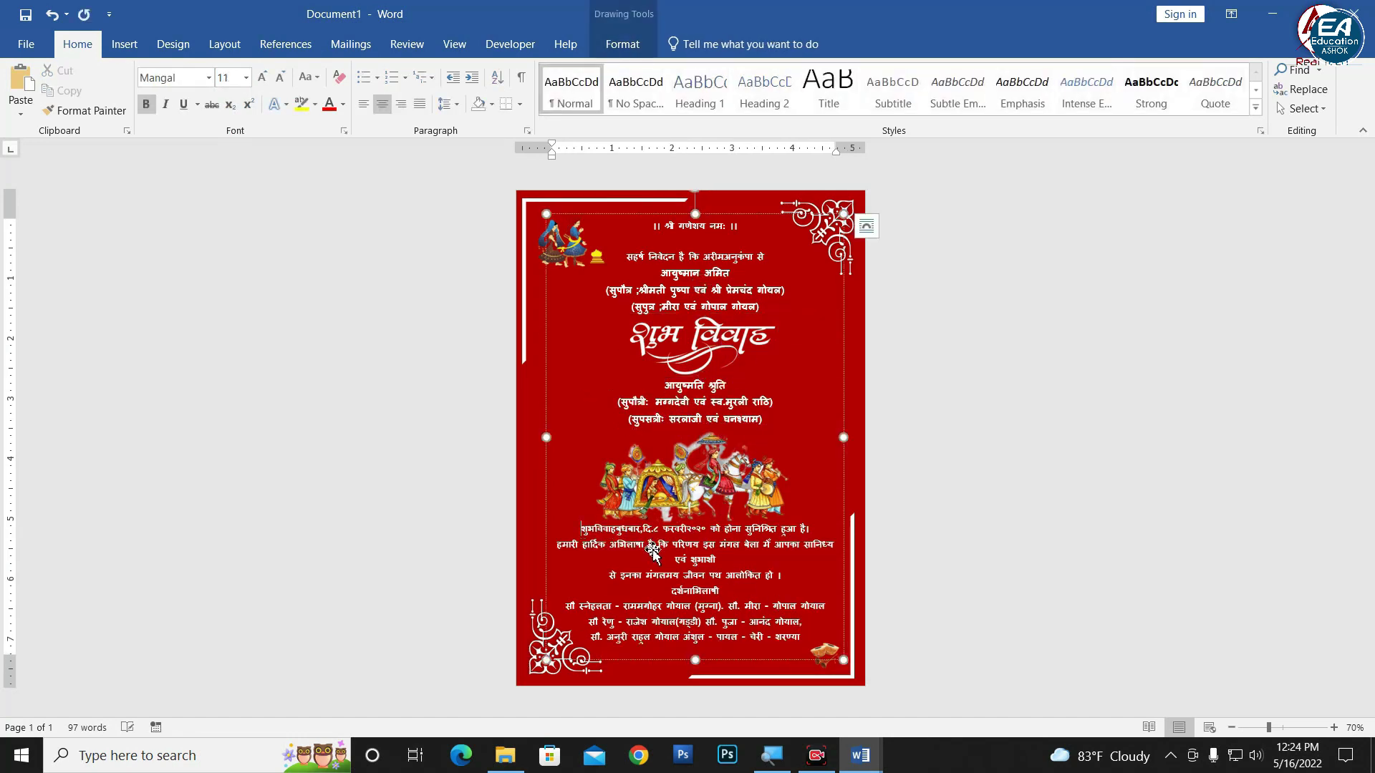
key("Return")
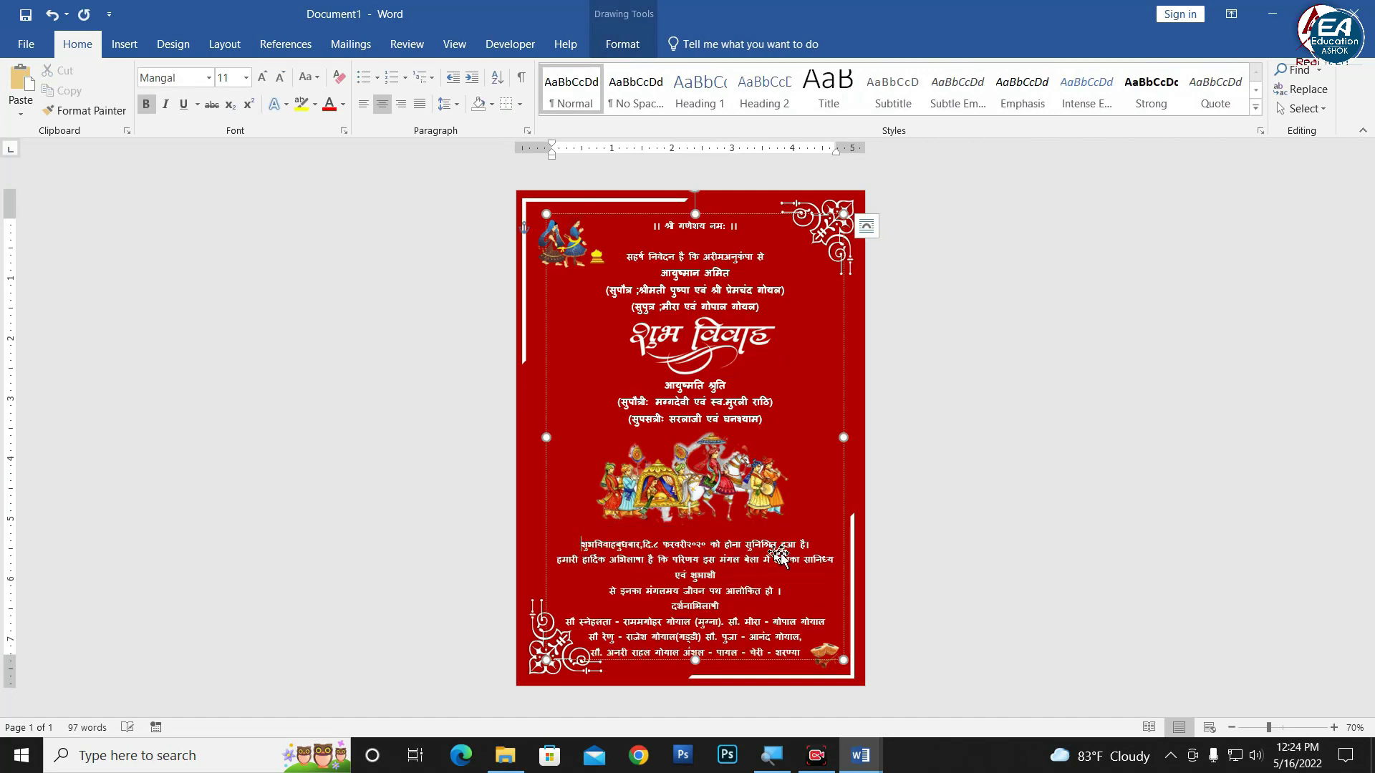
left_click(835, 498)
scroll(758, 404, "down", 1)
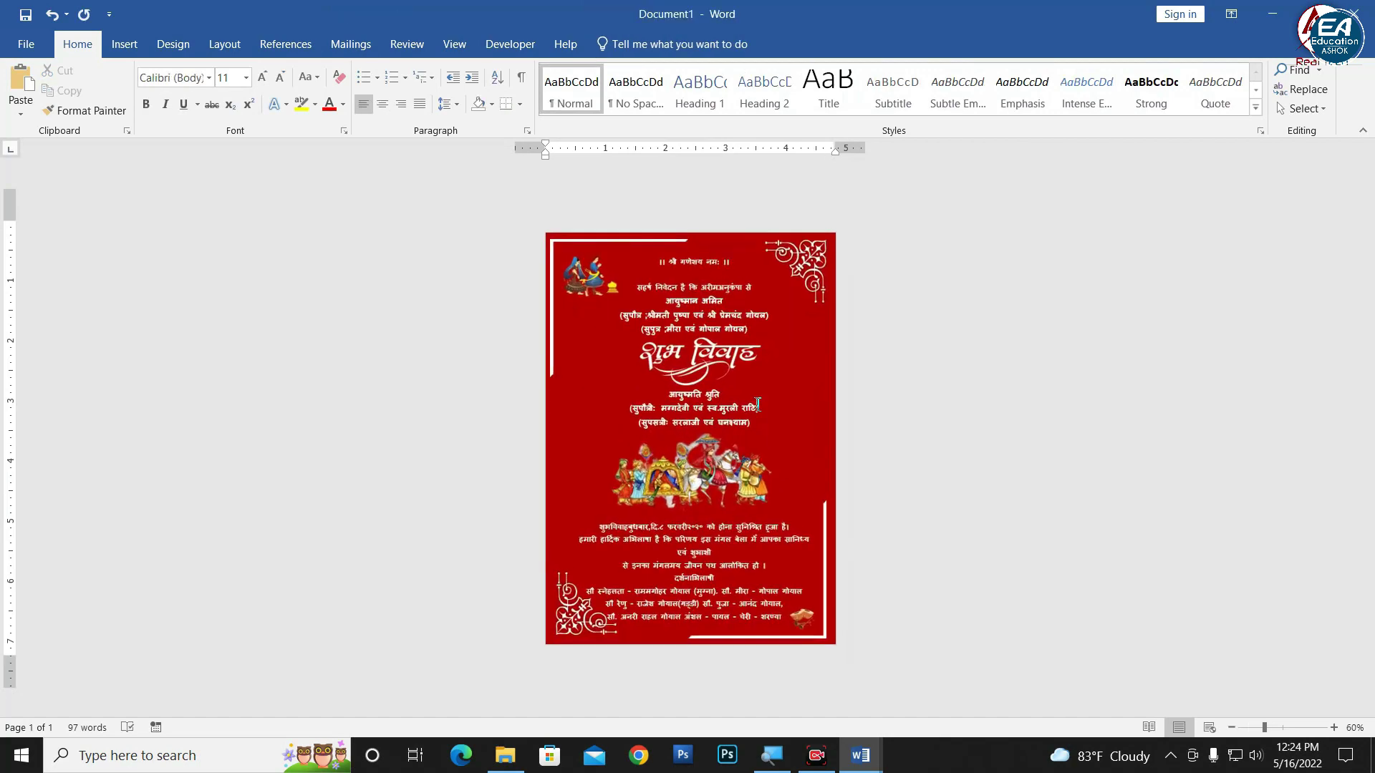
scroll(716, 401, "up", 1)
scroll(651, 430, "down", 1)
scroll(694, 296, "up", 1)
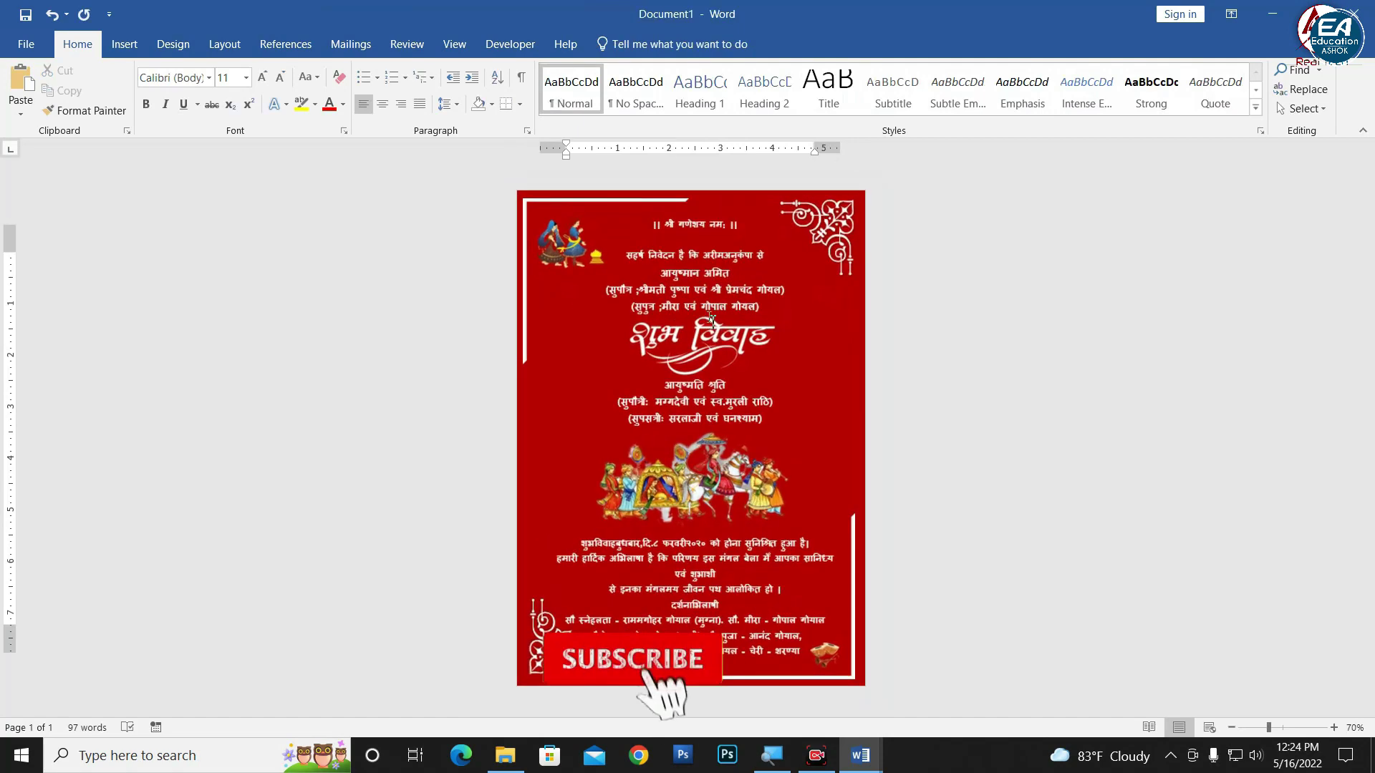
scroll(838, 408, "down", 3)
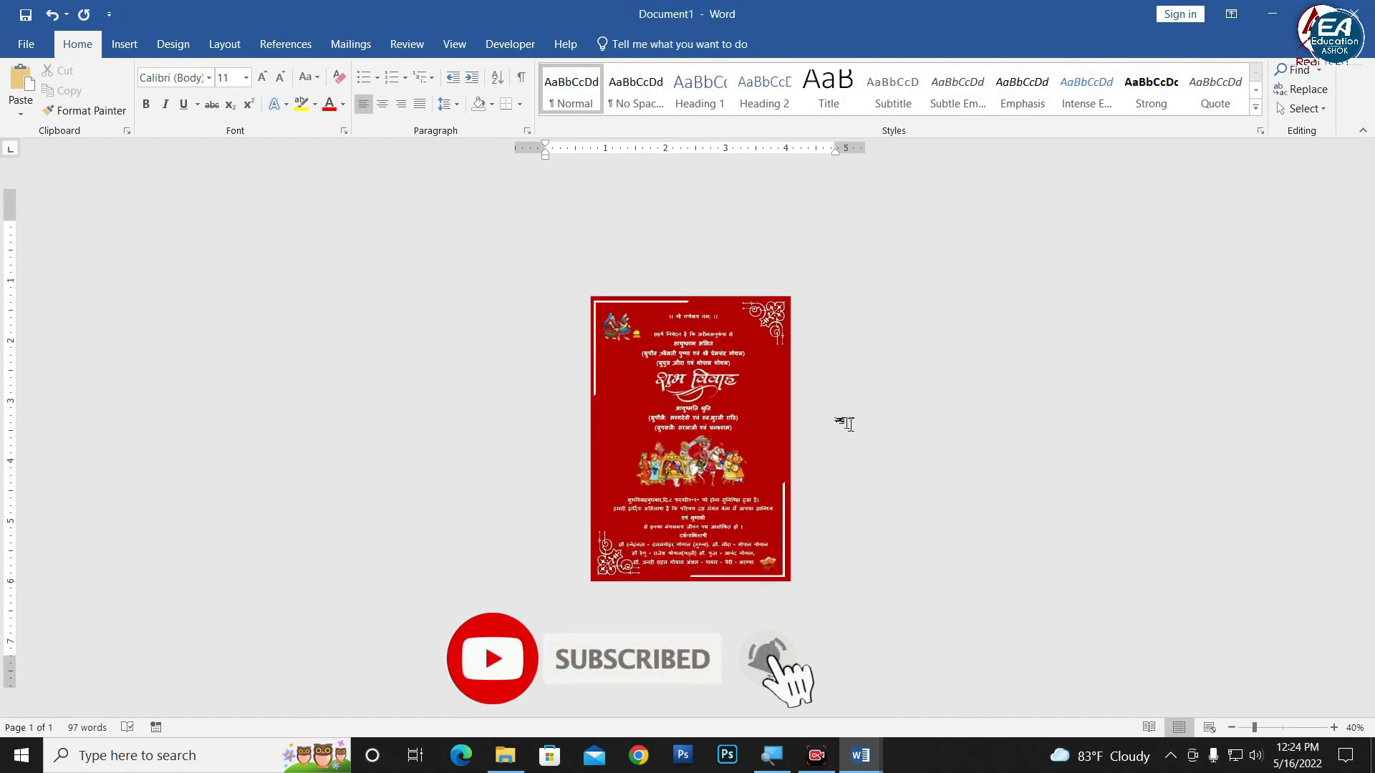
scroll(849, 423, "up", 1)
scroll(770, 420, "up", 2)
scroll(769, 421, "down", 4)
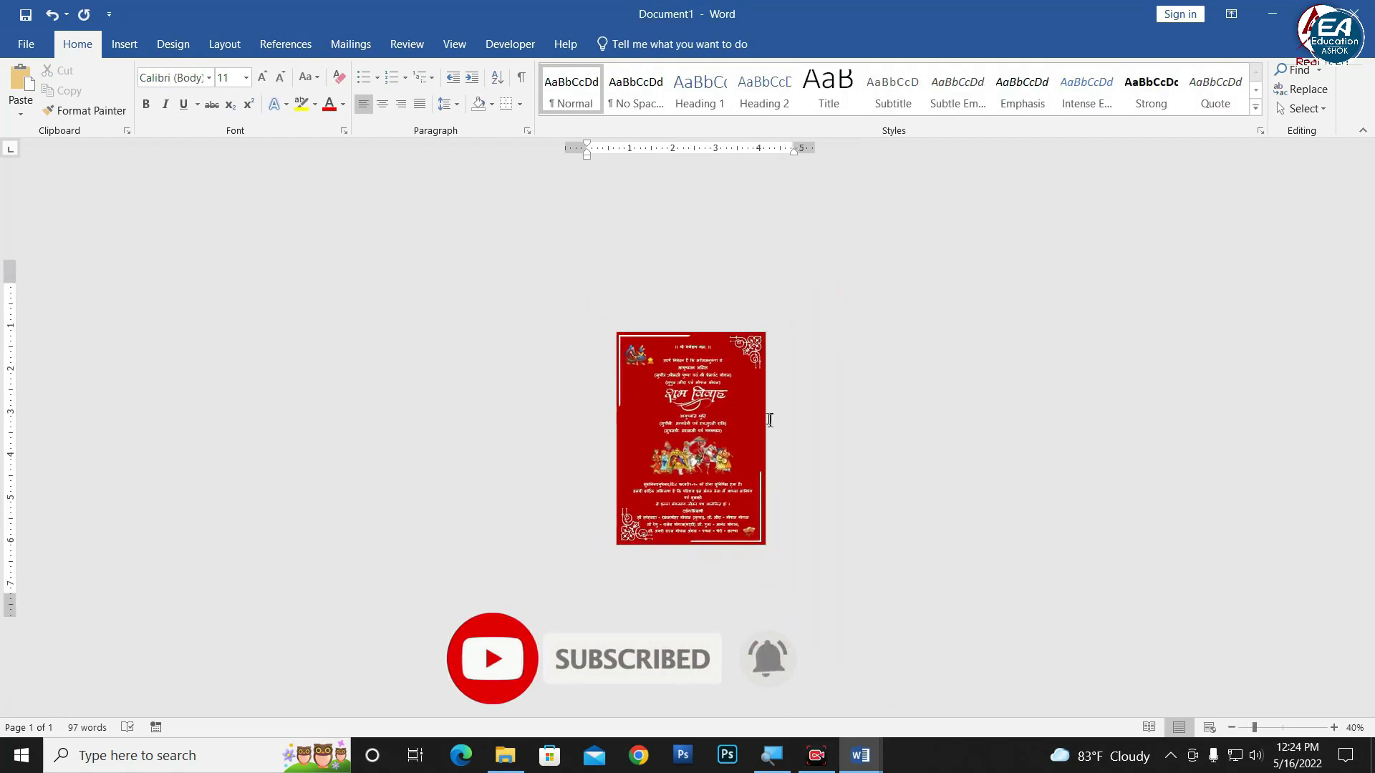
scroll(772, 415, "up", 2)
scroll(774, 412, "up", 1)
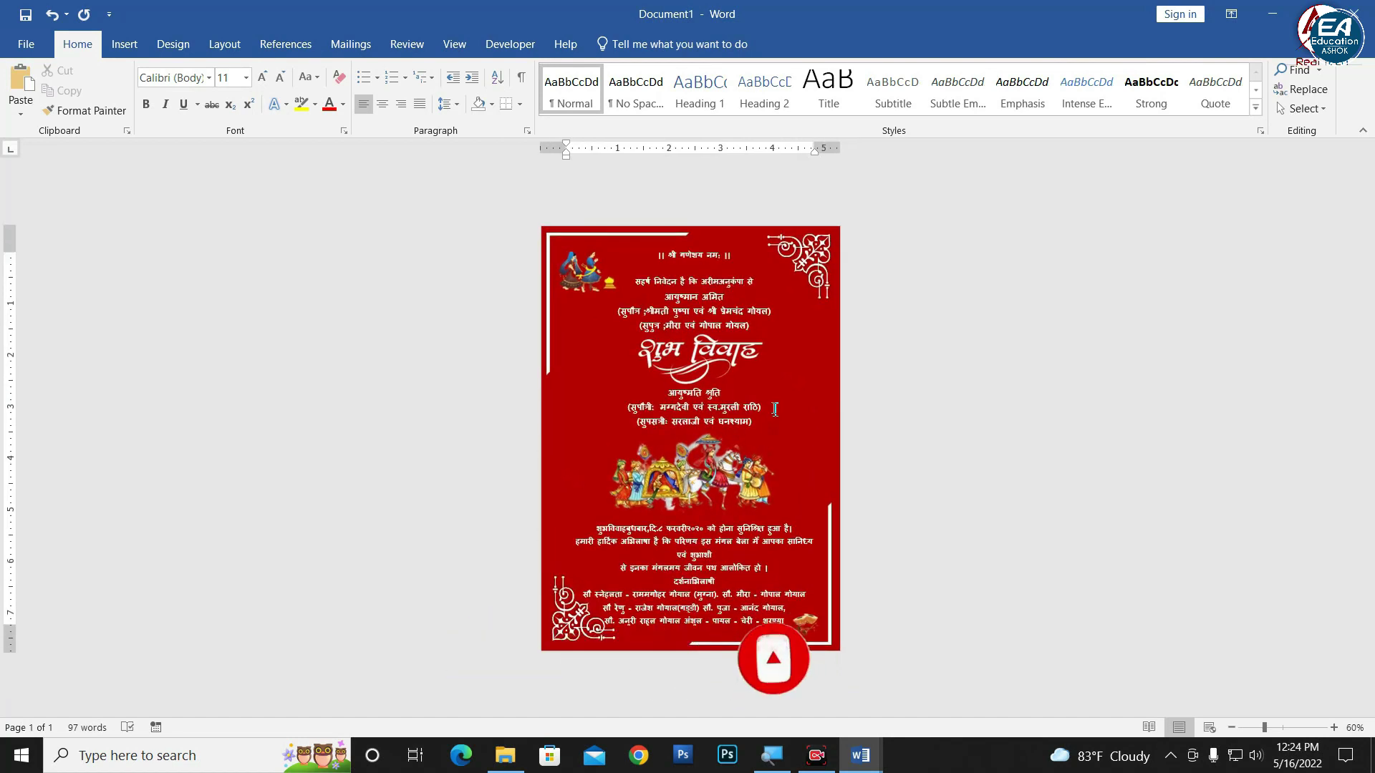